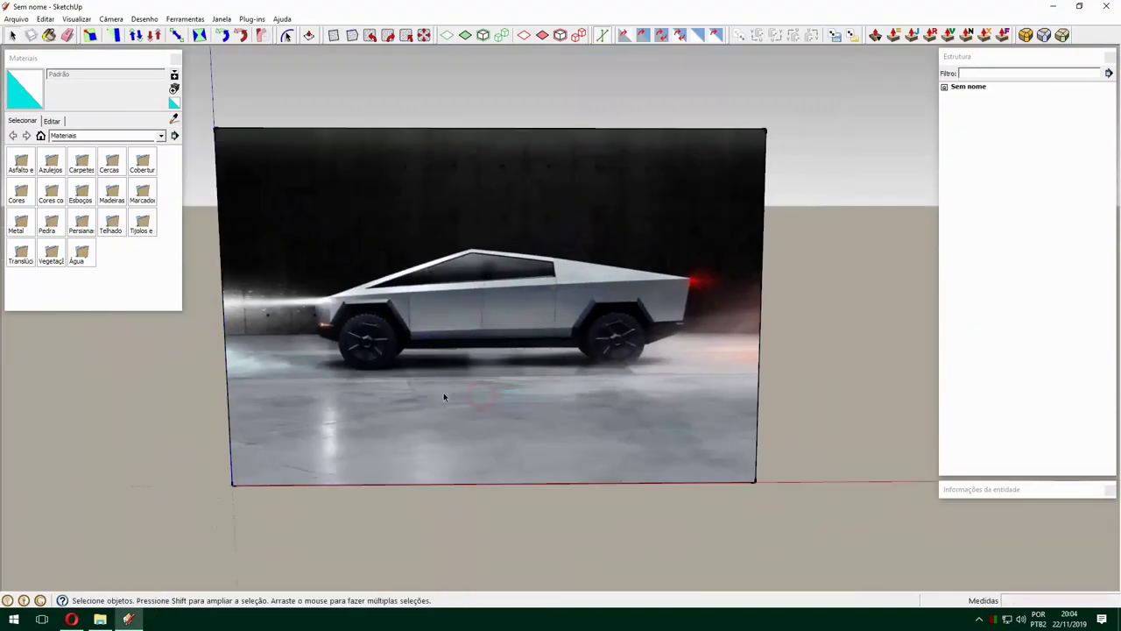
Set the edge profile display in the Styles panel.
click(222, 19)
click(245, 90)
click(65, 355)
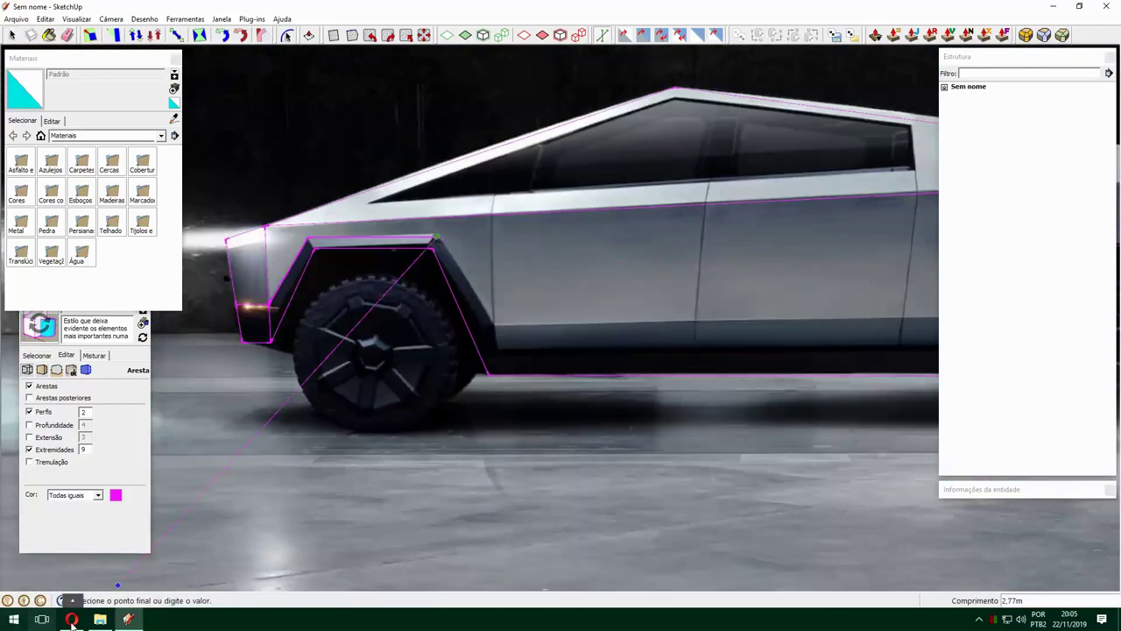
Compare with the Cybertruck reference photo and place the first outline point at the sill corner.
click(72, 620)
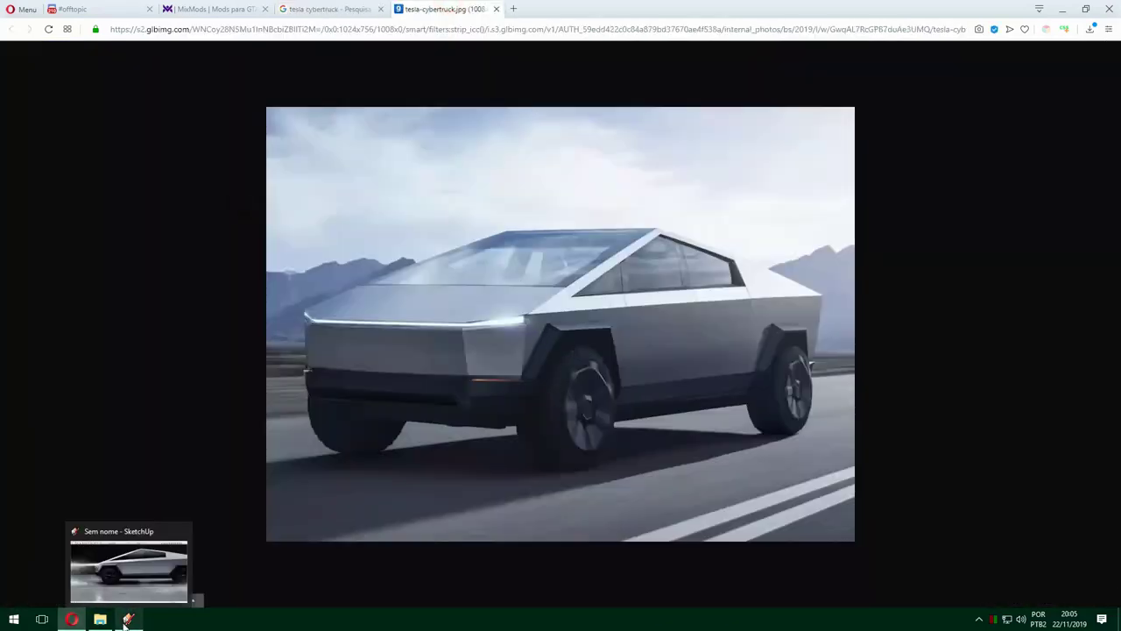
click(127, 621)
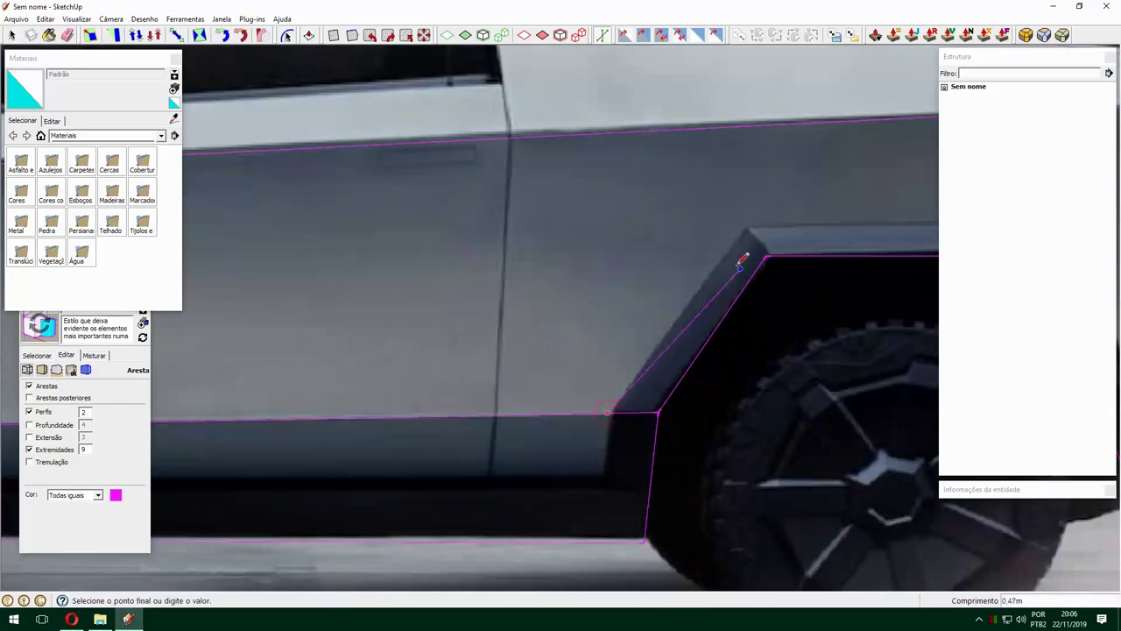
scroll(841, 372, down, 5)
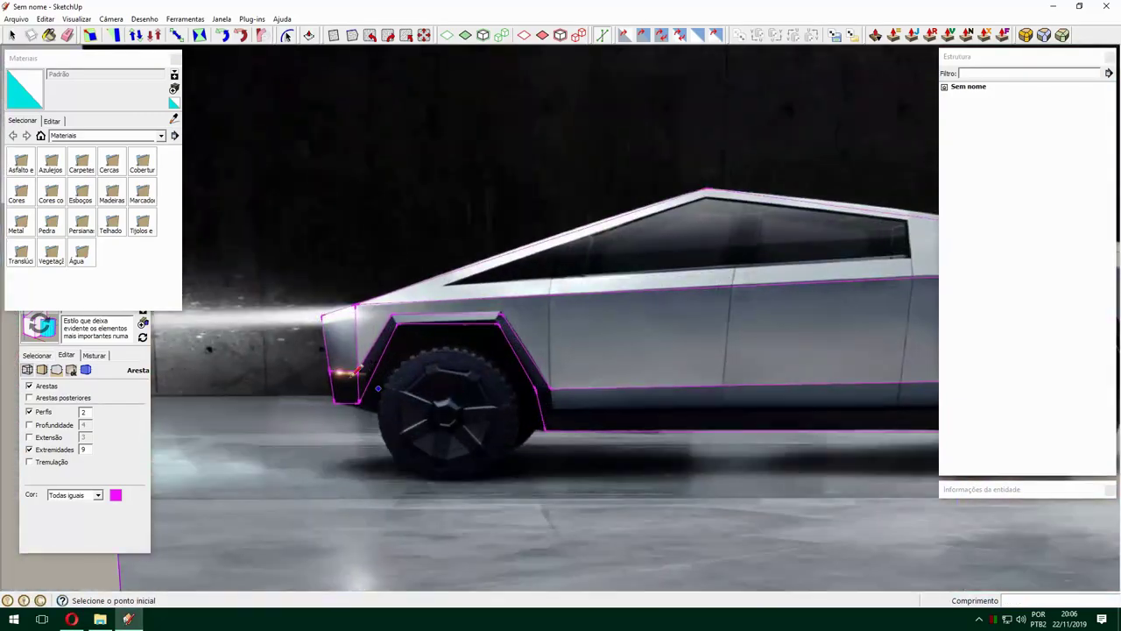
scroll(438, 400, up, 4)
scroll(684, 427, up, 2)
scroll(684, 427, down, 5)
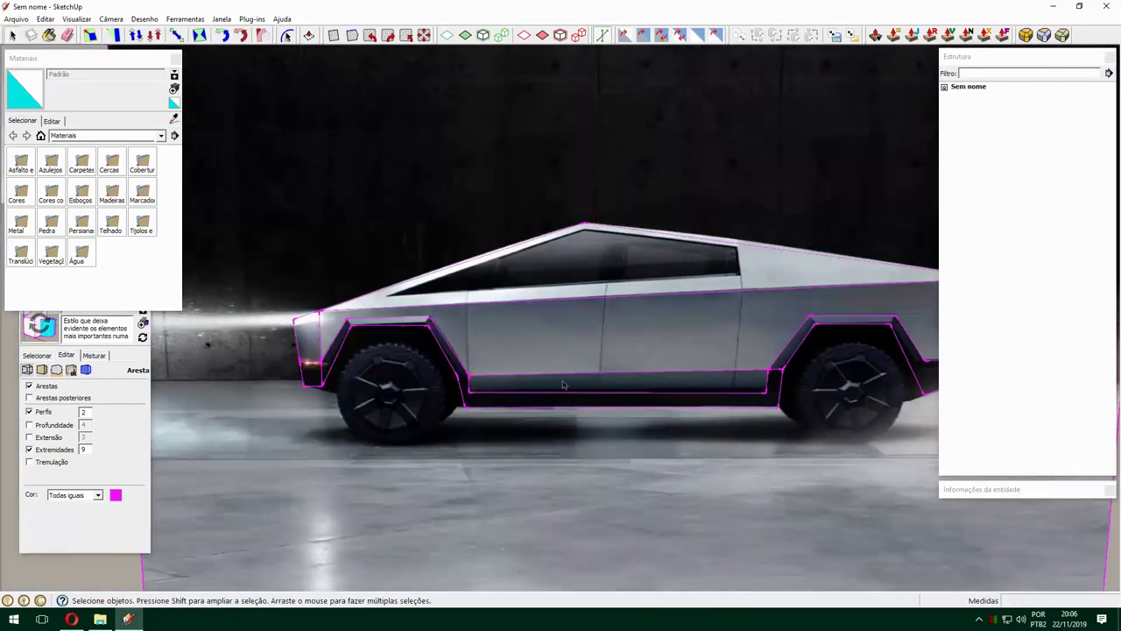
scroll(490, 385, up, 5)
click(599, 405)
Trace the remaining sill corner and close the outline at the starting corner.
scroll(599, 406, down, 5)
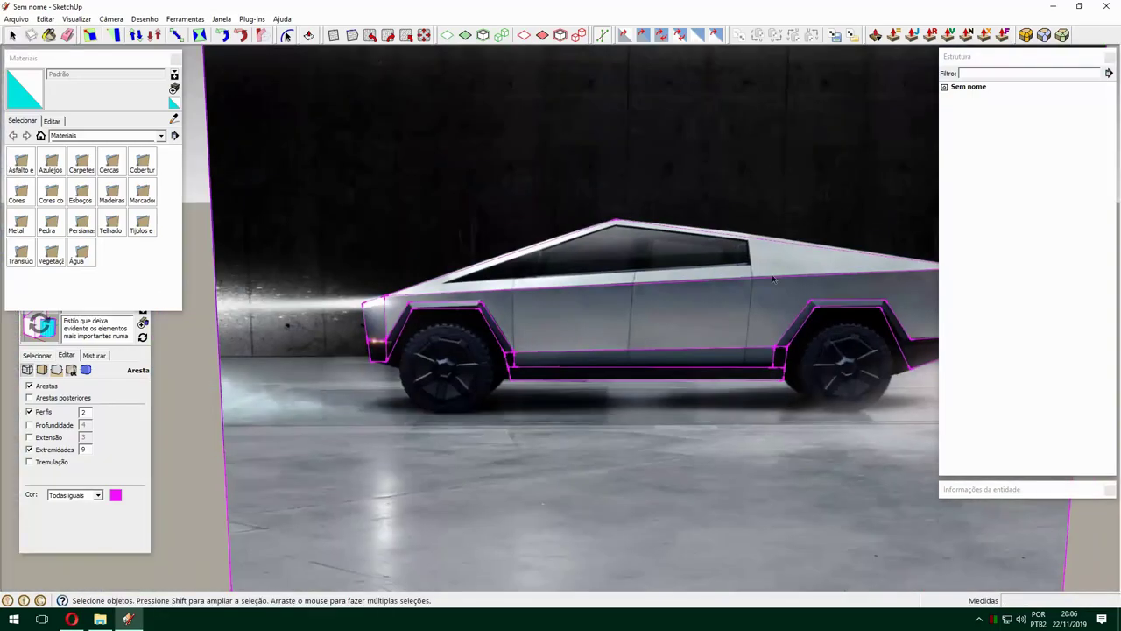
scroll(345, 320, up, 5)
scroll(809, 293, up, 2)
scroll(547, 348, down, 2)
scroll(546, 348, up, 3)
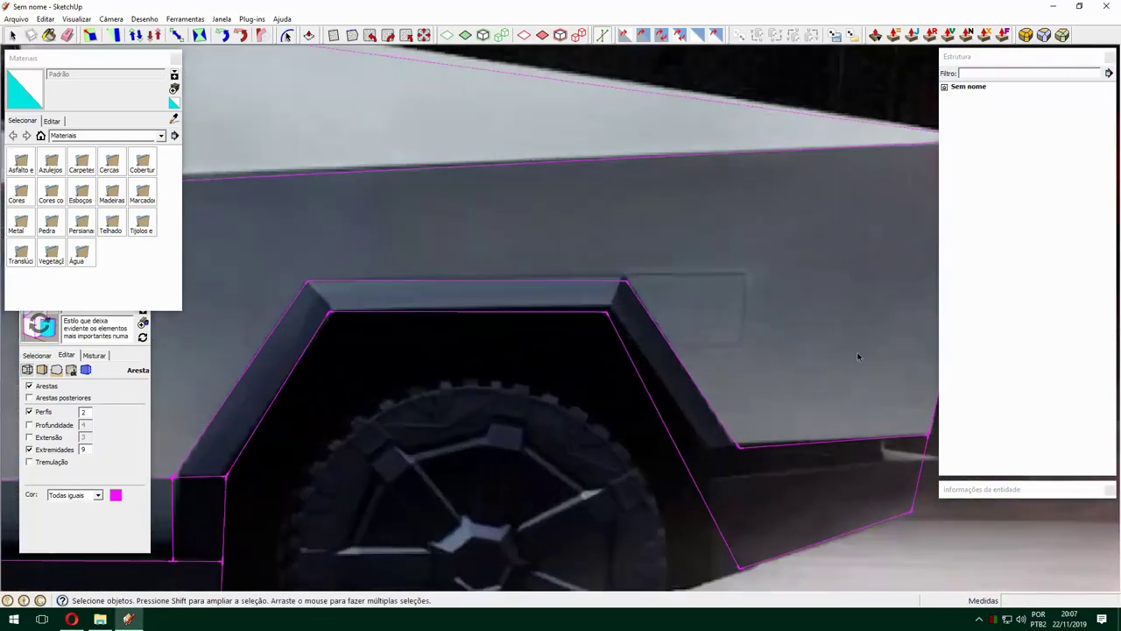
scroll(859, 353, up, 2)
click(576, 378)
scroll(613, 375, up, 2)
click(396, 393)
scroll(762, 336, down, 1)
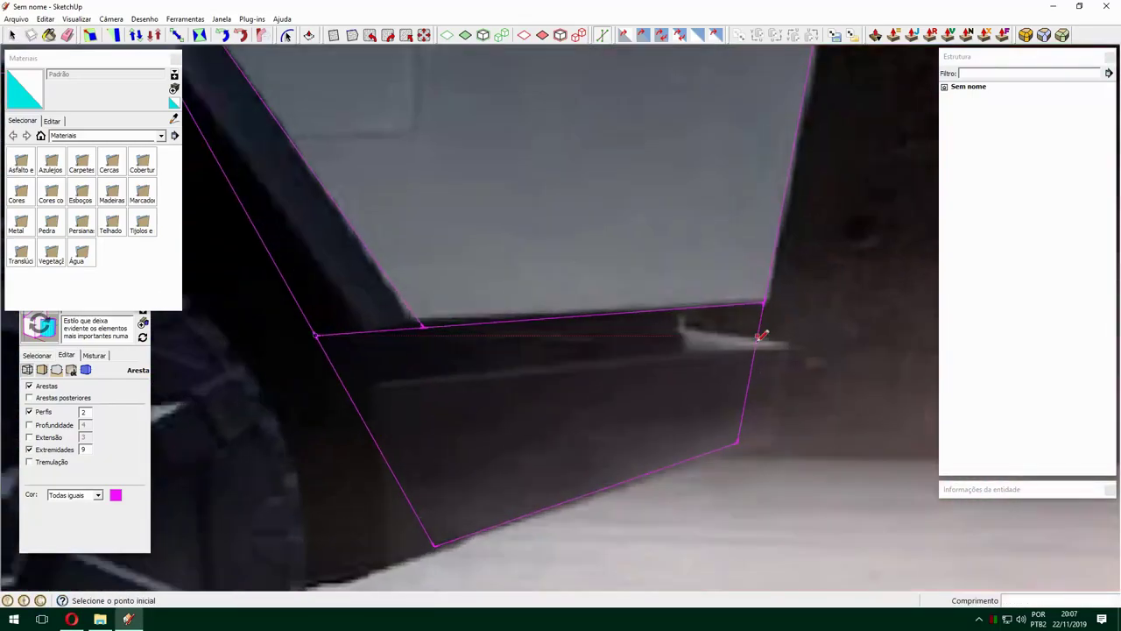
key(space)
Delete the reference image area surrounding the traced car outline.
scroll(769, 338, down, 5)
scroll(614, 307, up, 2)
scroll(570, 263, down, 4)
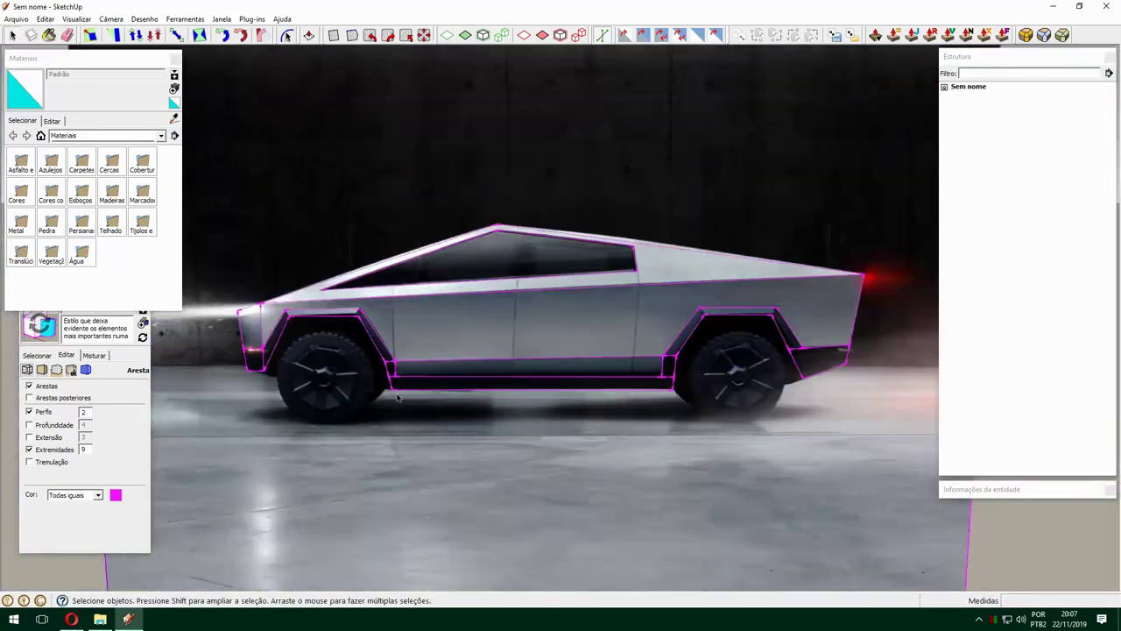
scroll(551, 239, down, 3)
click(551, 240)
key(Delete)
click(642, 279)
Paste a duplicate of the truck body component and inspect the recessed wheel-arch panel.
middle_drag(636, 290, 417, 140)
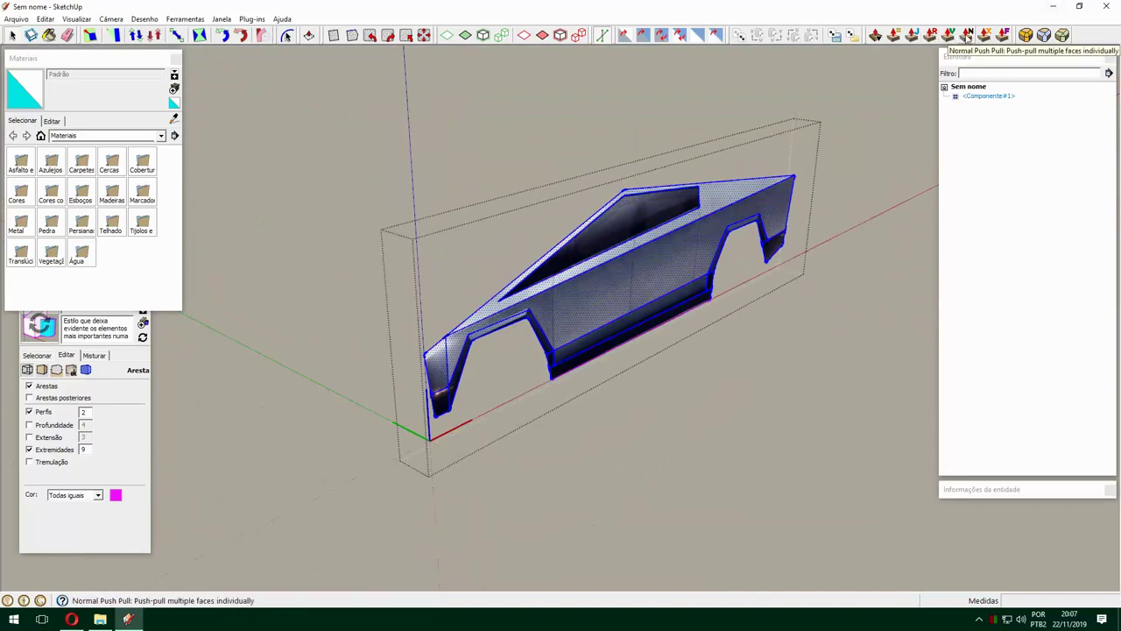
scroll(464, 213, up, 5)
scroll(542, 282, up, 3)
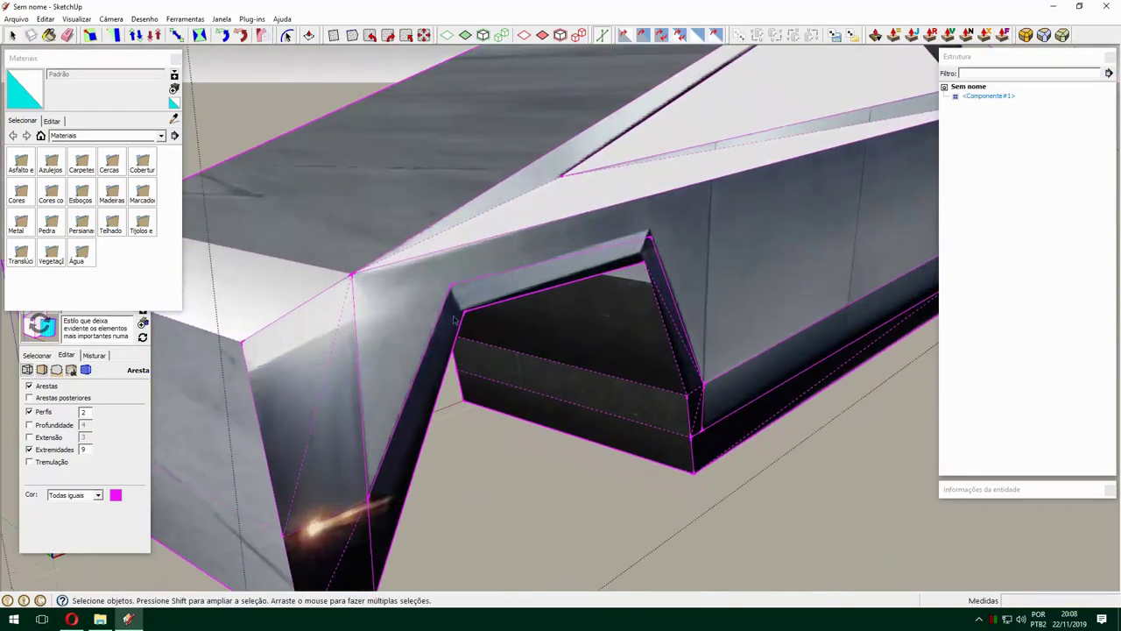
scroll(543, 282, down, 5)
key(ctrl+v)
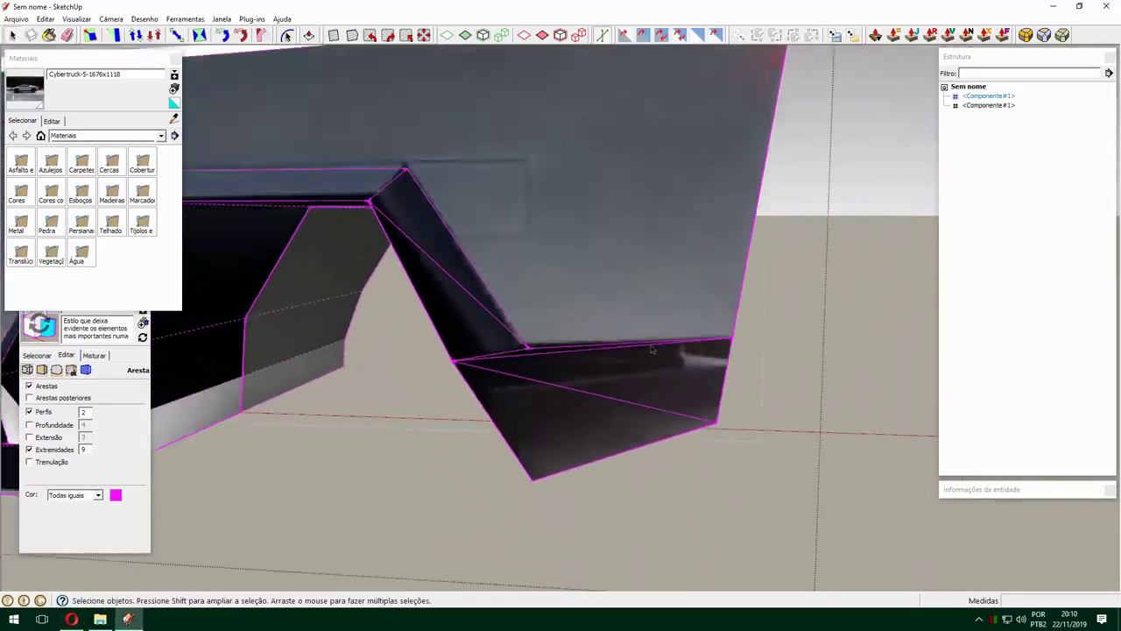
scroll(651, 350, up, 4)
middle_drag(776, 358, 806, 327)
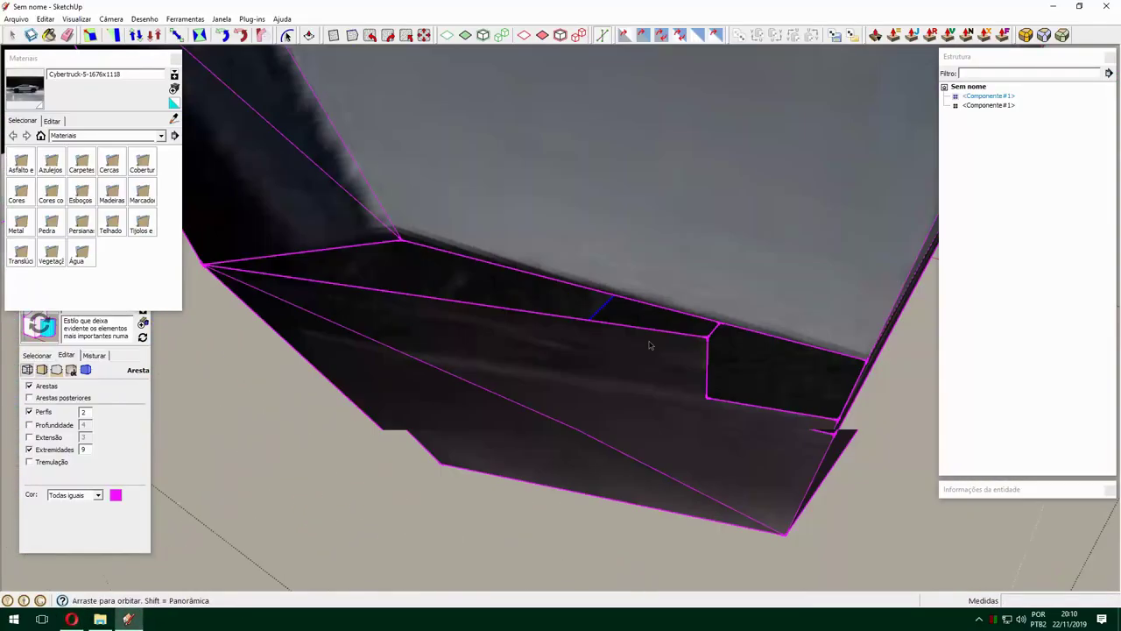
middle_drag(649, 346, 628, 329)
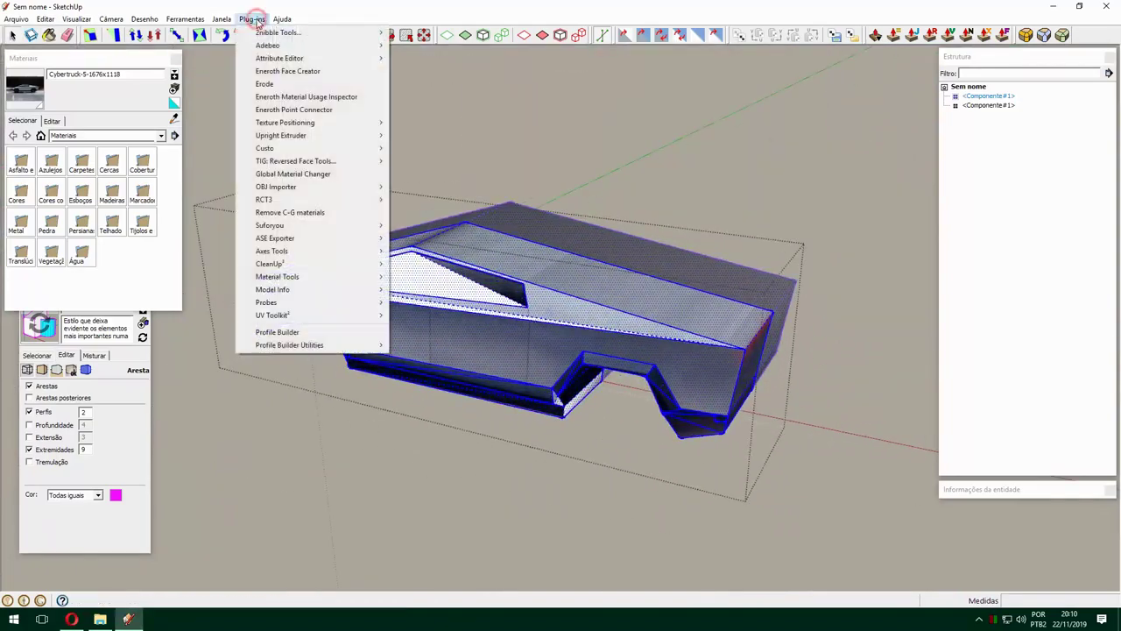
Move the roof edge into shape, then select the roof face at the front corner.
scroll(641, 426, down, 5)
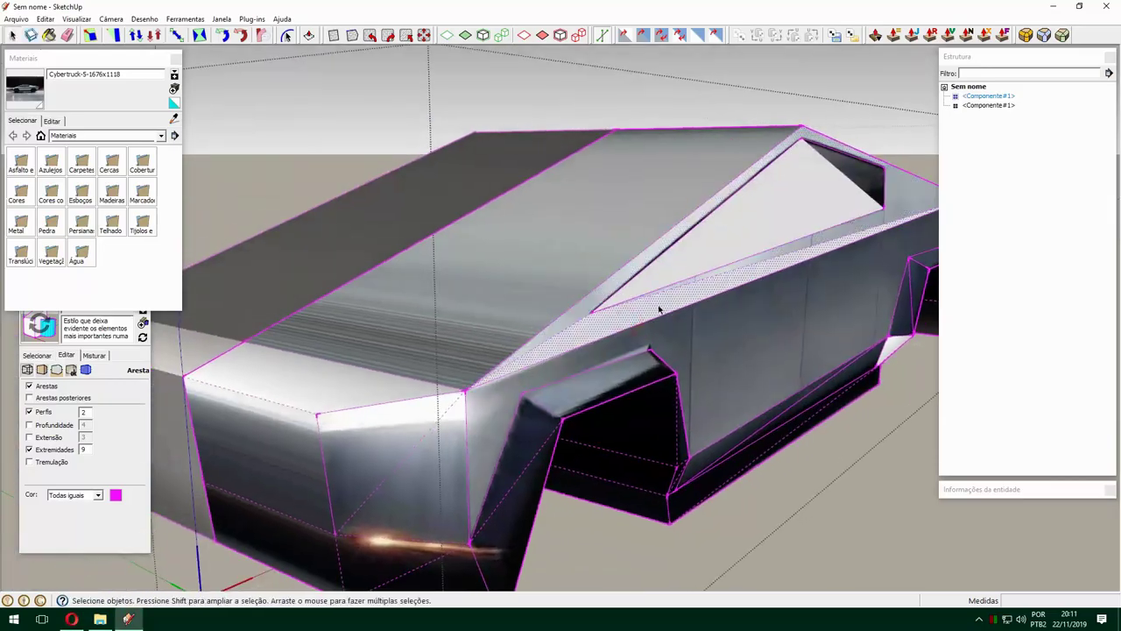
scroll(772, 111, down, 3)
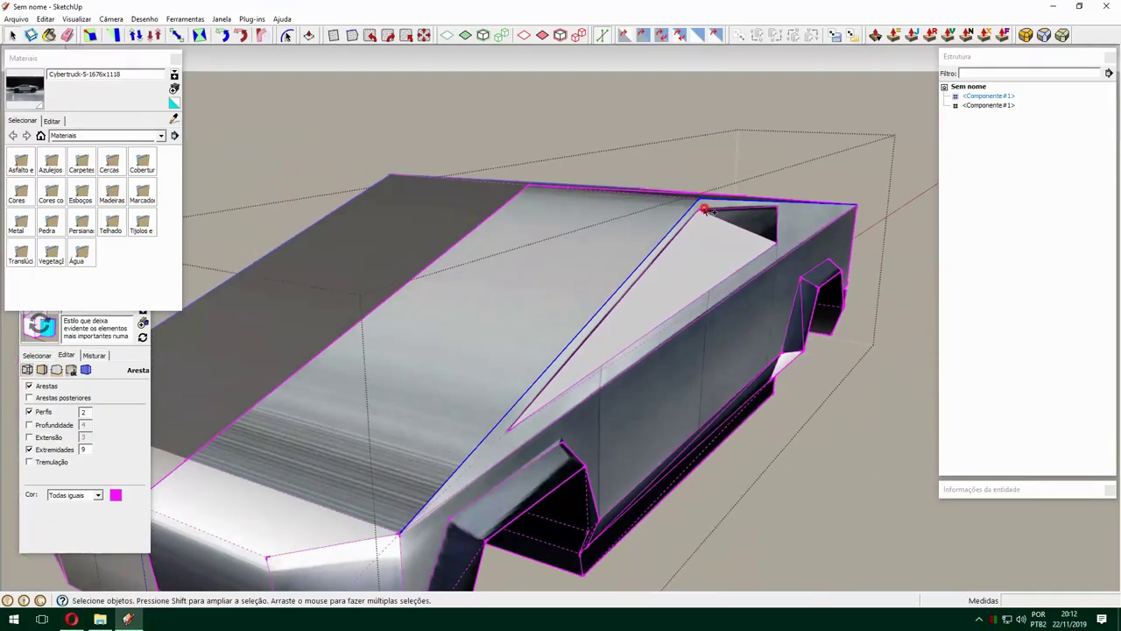
key(m)
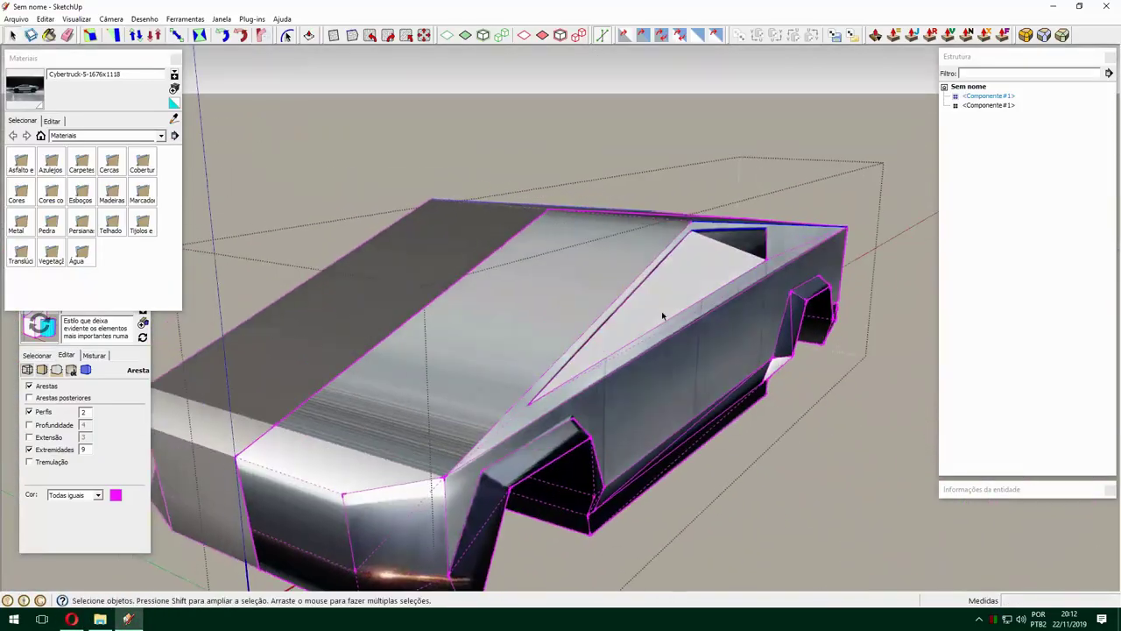
click(701, 198)
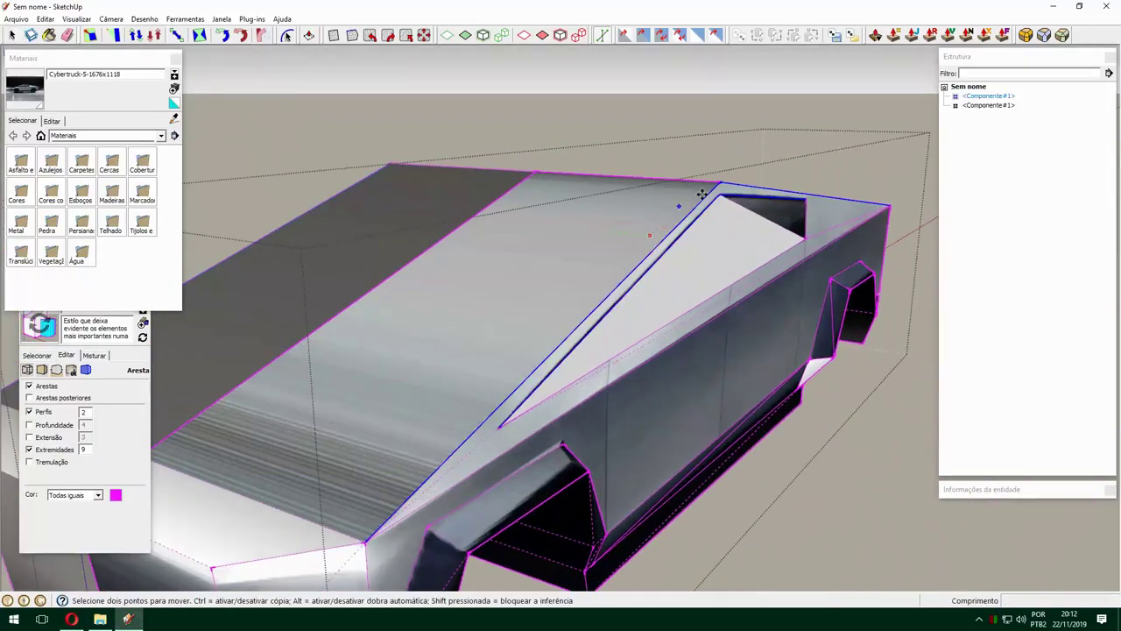
mouse_move(639, 225)
middle_down()
mouse_move(474, 339)
mouse_move(455, 400)
mouse_move(426, 281)
mouse_move(636, 296)
middle_up()
key(space)
click(519, 332)
middle_drag(452, 372, 647, 301)
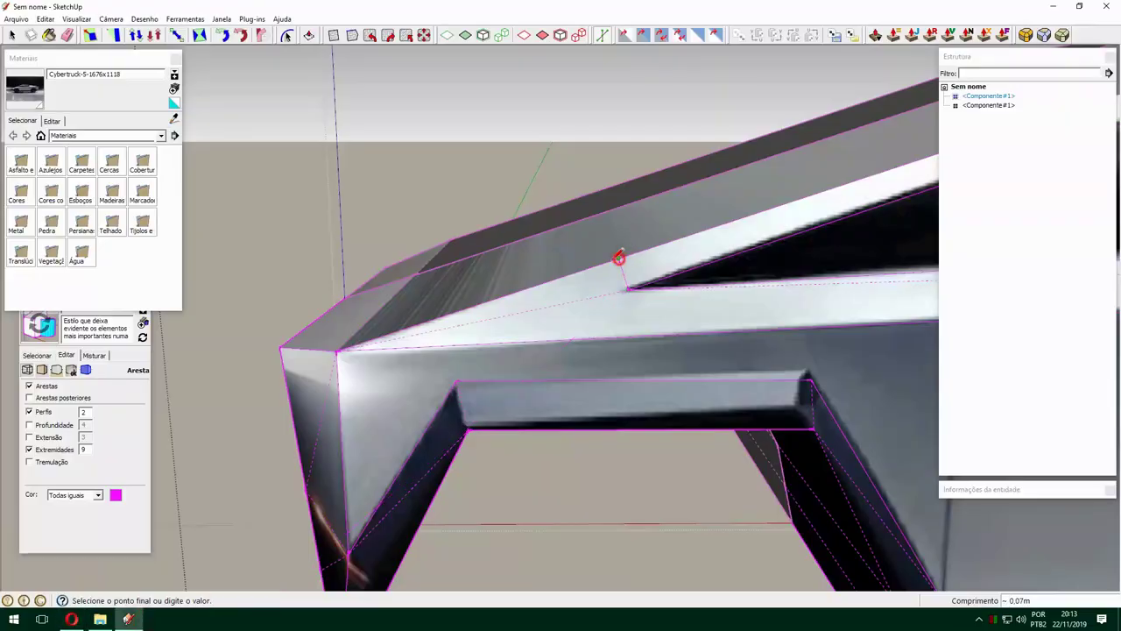
Select the side window's top edge and inspect the truck toward its rear.
key(space)
middle_drag(618, 256, 648, 281)
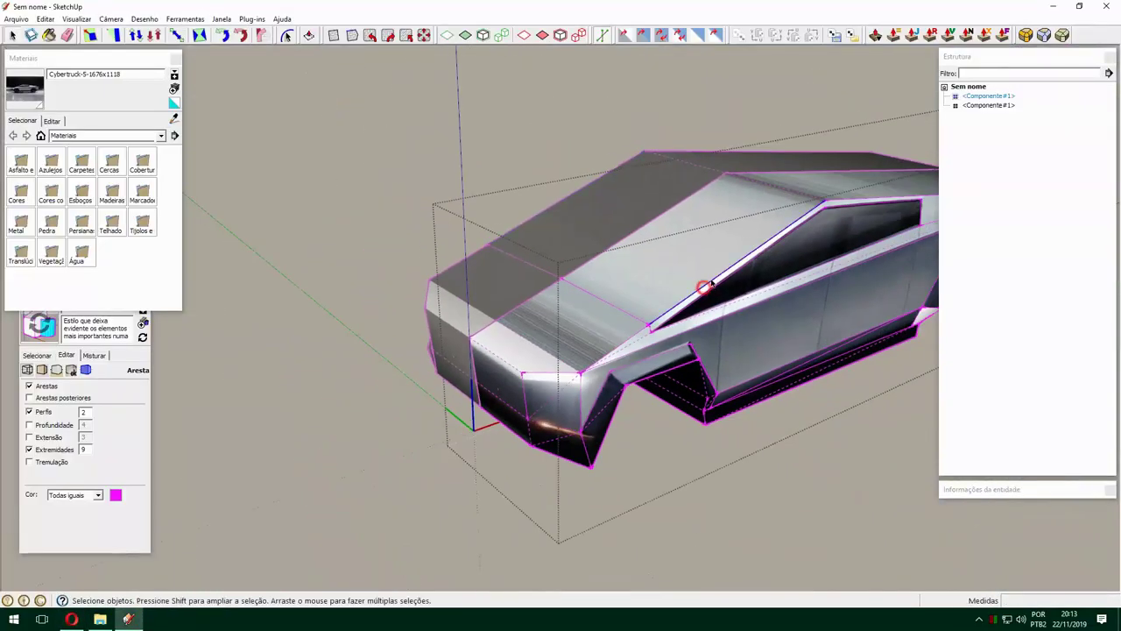
scroll(666, 261, up, 5)
click(665, 261)
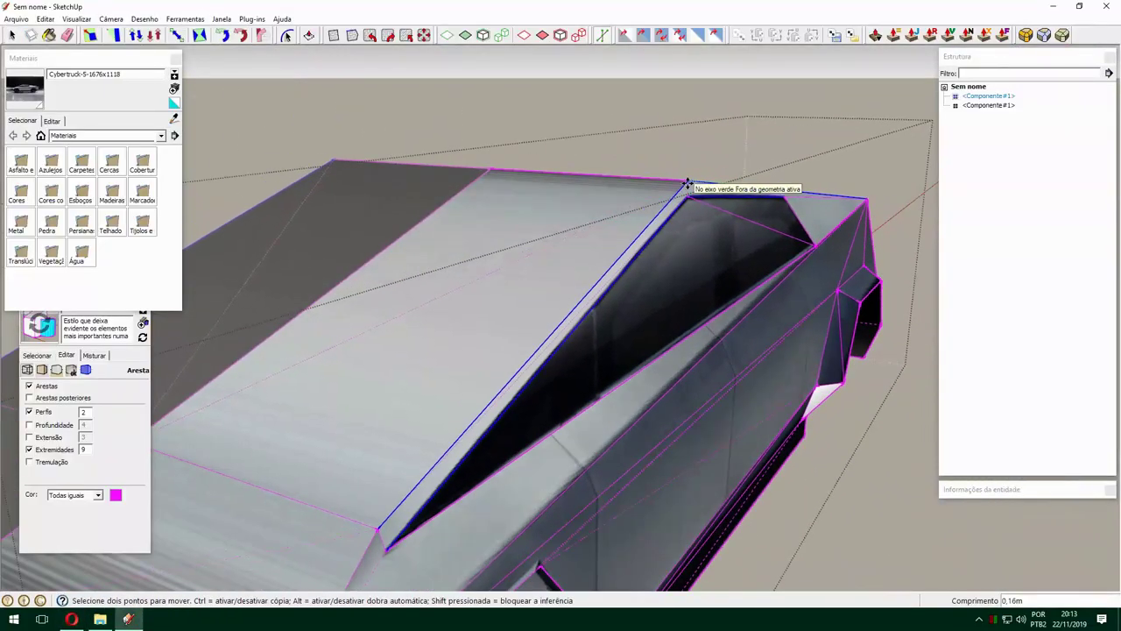
scroll(687, 185, down, 5)
middle_drag(688, 185, 456, 351)
scroll(611, 228, up, 5)
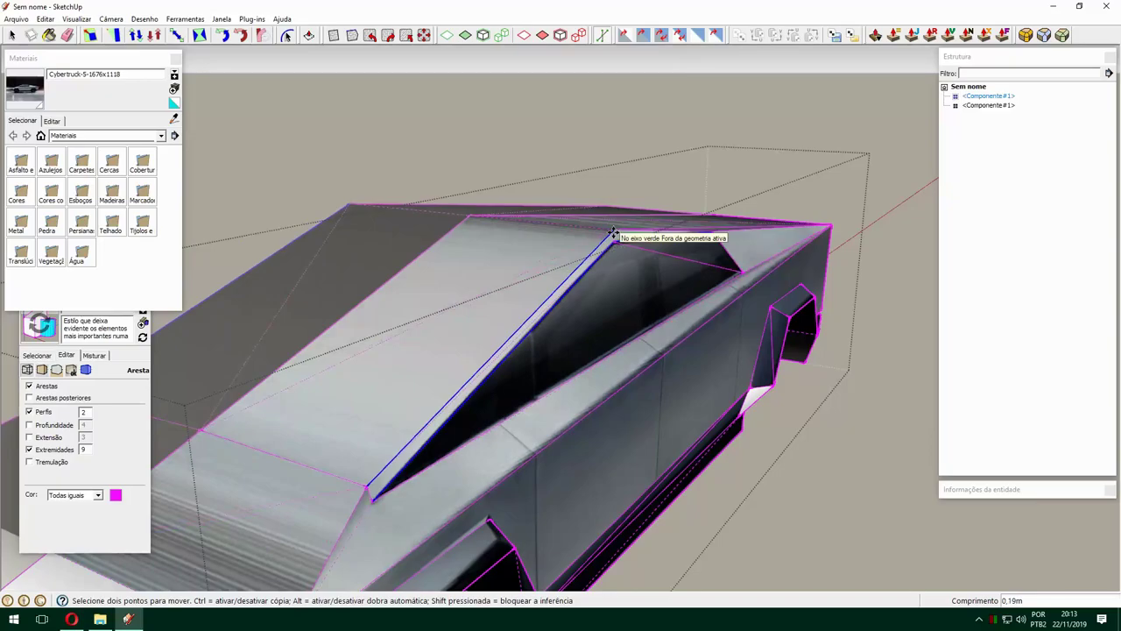
scroll(613, 235, down, 5)
scroll(726, 190, up, 5)
scroll(706, 283, up, 2)
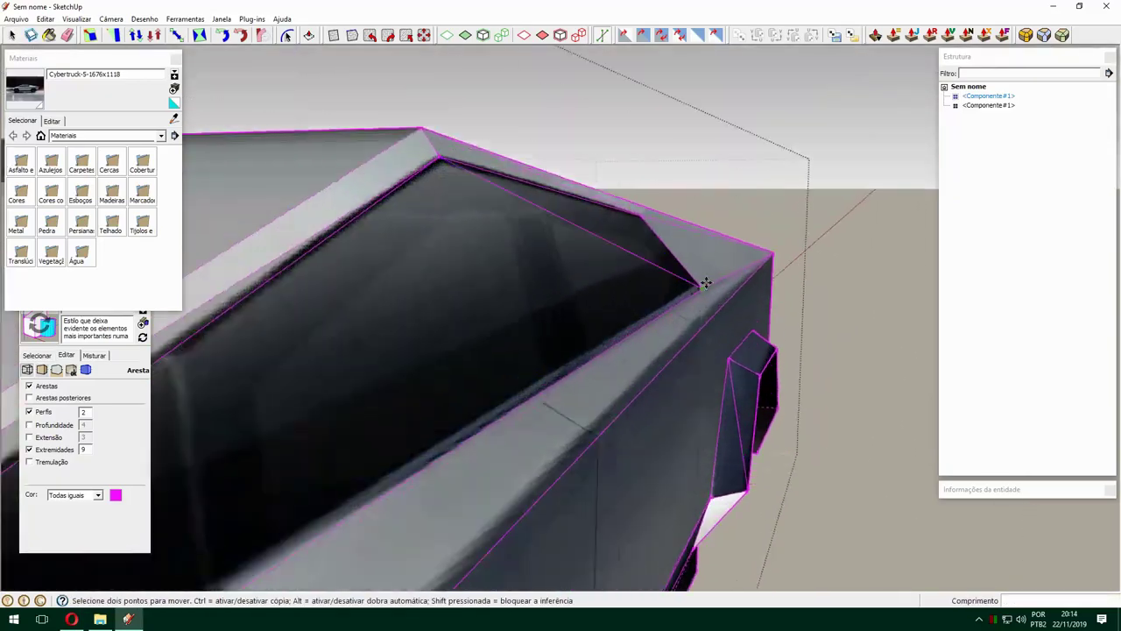
middle_drag(706, 283, 666, 342)
scroll(666, 343, down, 5)
scroll(218, 288, up, 5)
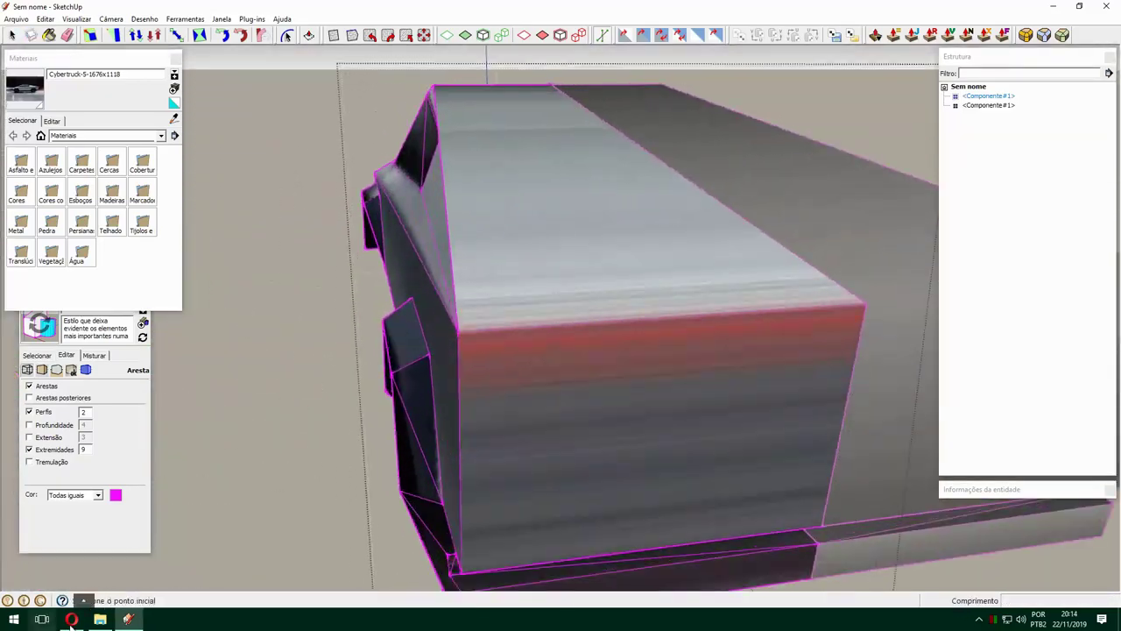
Check the reference photo and adjust the rear corner with the Move tool.
click(72, 619)
click(128, 619)
scroll(751, 283, up, 3)
scroll(649, 253, up, 3)
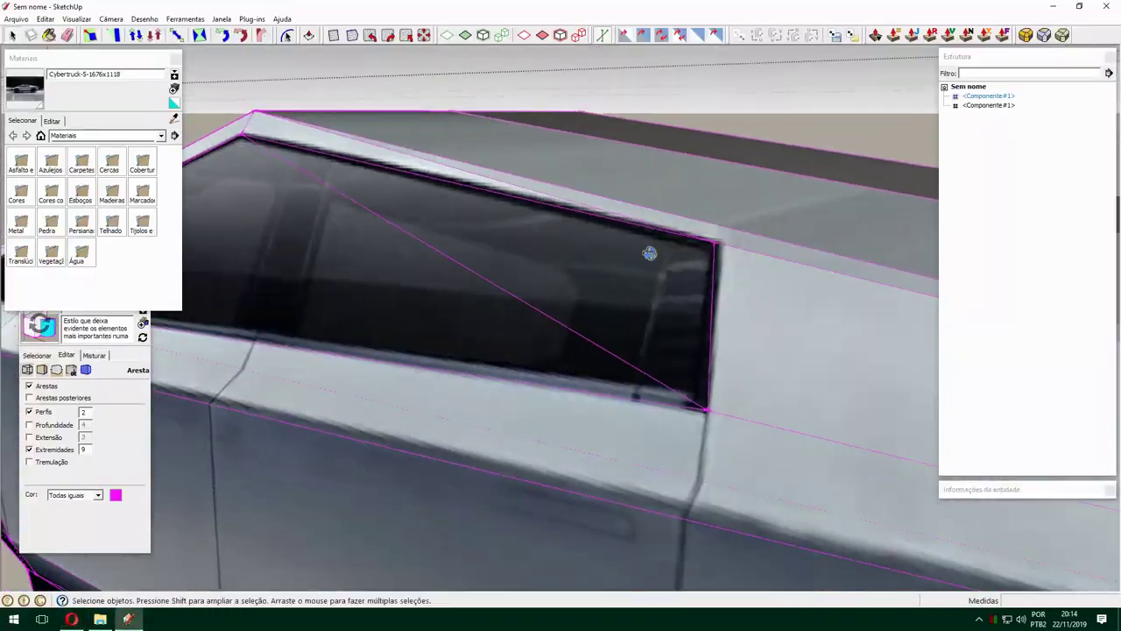
middle_drag(649, 253, 675, 281)
key(m)
scroll(826, 230, down, 5)
scroll(708, 300, up, 5)
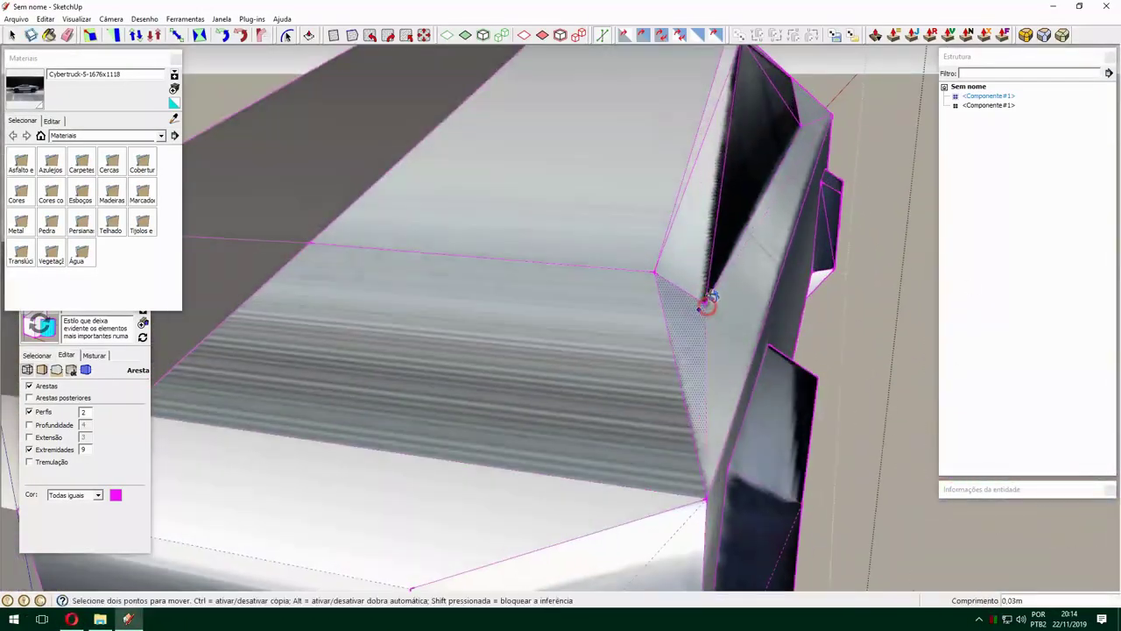
scroll(708, 301, down, 5)
Compare the model with the reference photo from top, rear-side and underside views.
click(72, 619)
click(127, 619)
mouse_move(623, 283)
middle_down()
mouse_move(760, 244)
mouse_move(654, 333)
middle_up()
click(71, 620)
click(128, 620)
middle_drag(580, 371, 531, 279)
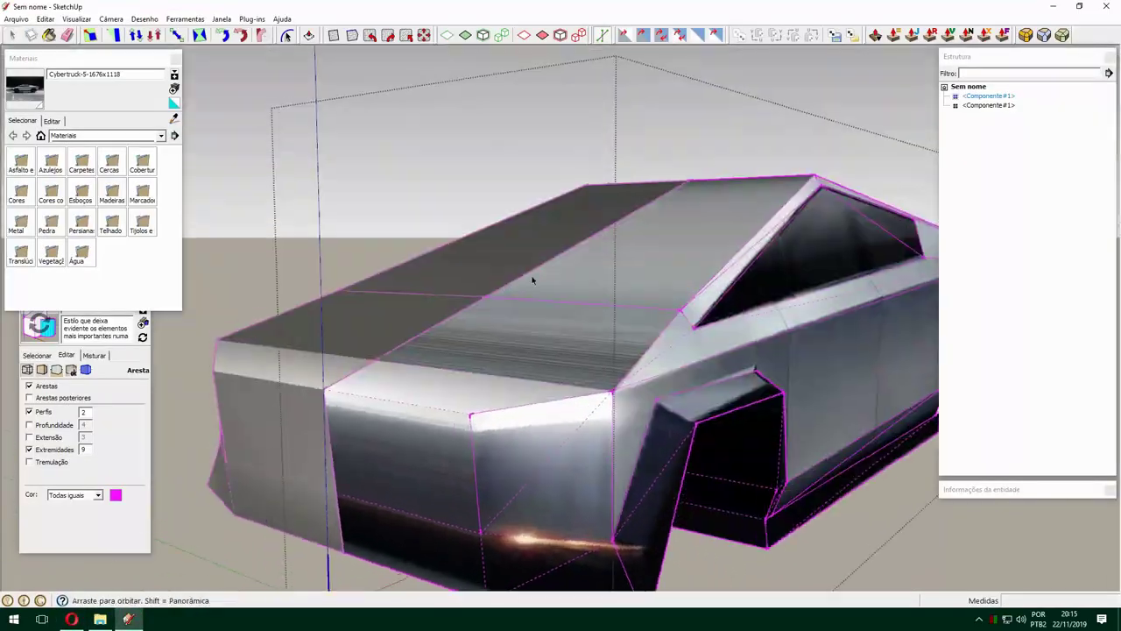
scroll(532, 279, down, 5)
middle_drag(608, 325, 879, 367)
scroll(879, 367, up, 3)
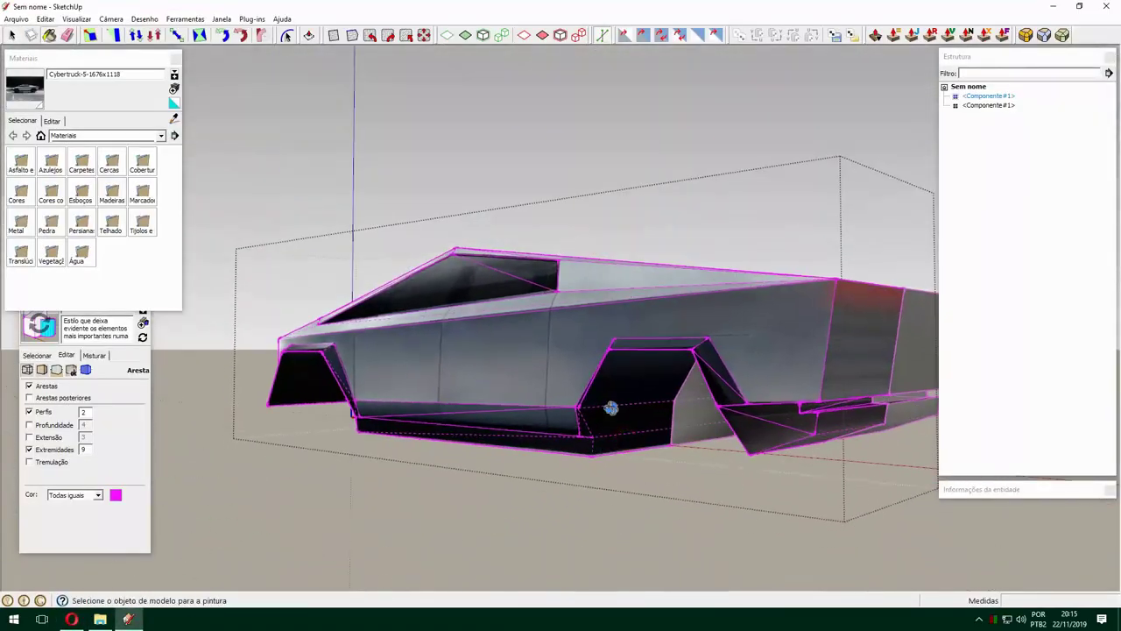
middle_drag(610, 408, 784, 282)
scroll(784, 281, up, 3)
Preview another Cybertruck photo in the Google Images results, then return to SketchUp.
click(72, 619)
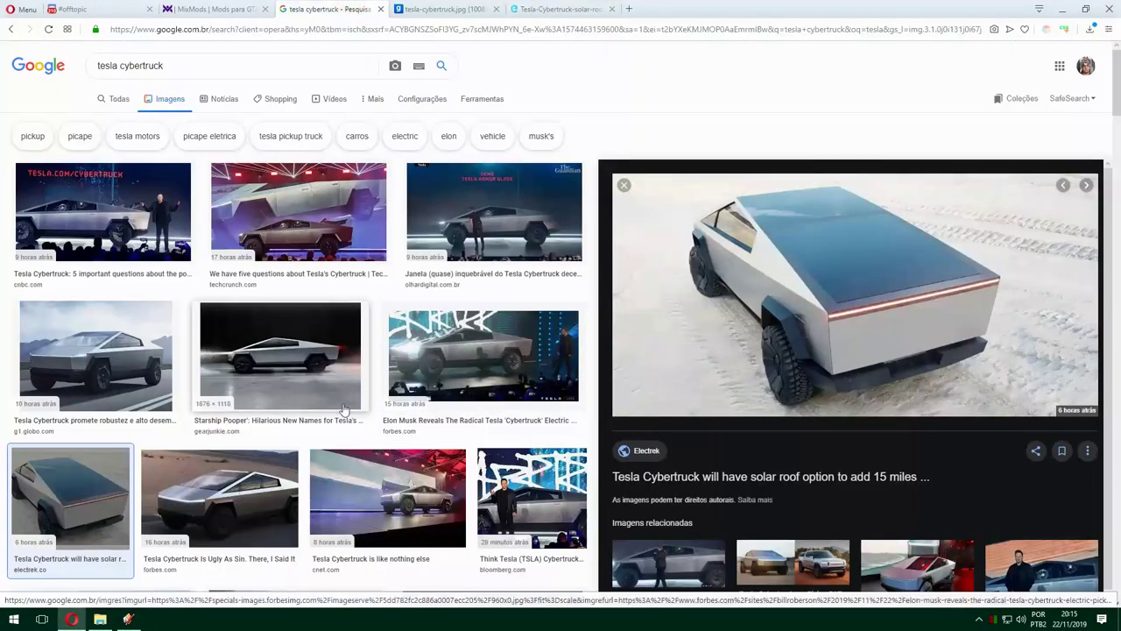
click(238, 493)
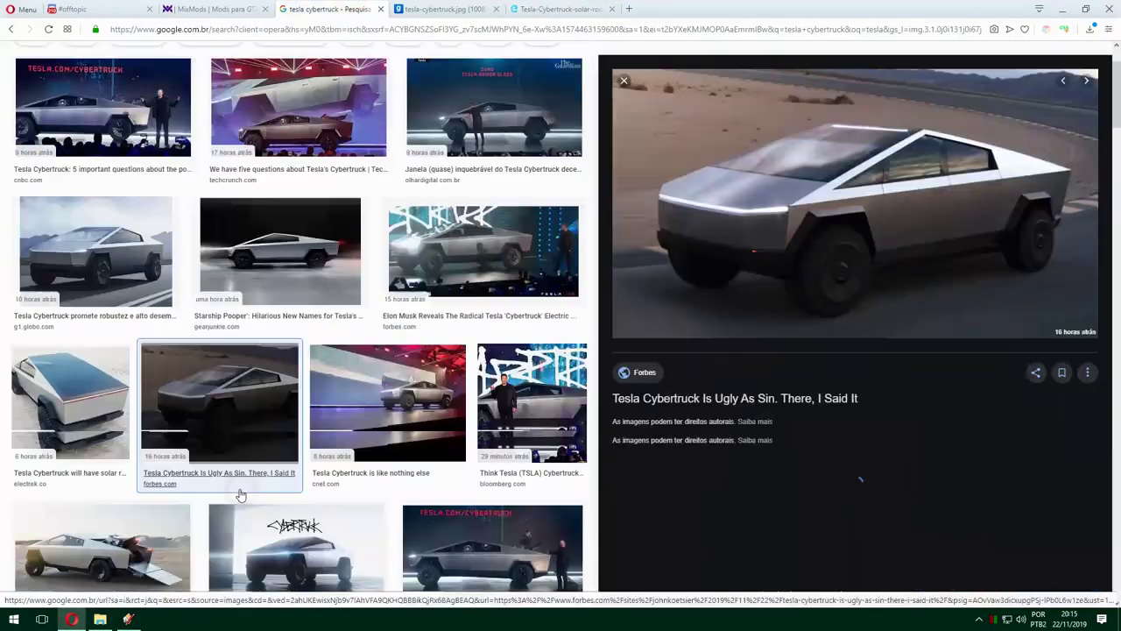
scroll(318, 500, down, 2)
key(alt+Tab)
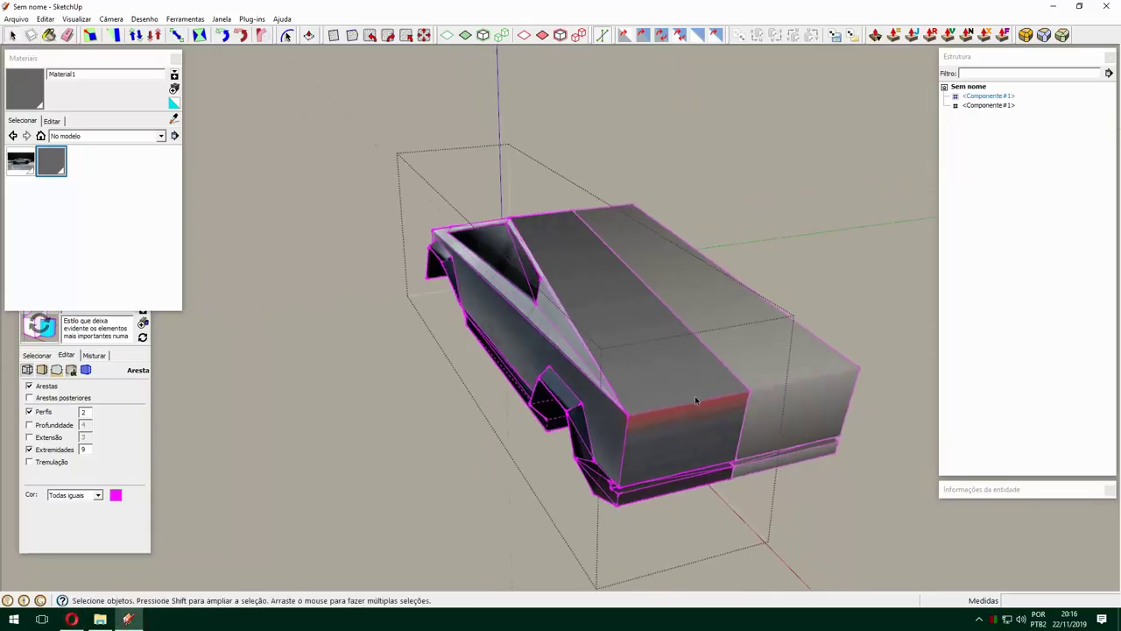
Orbit to a new angle and compare the truck's front with the reference photo.
middle_drag(839, 379, 62, 622)
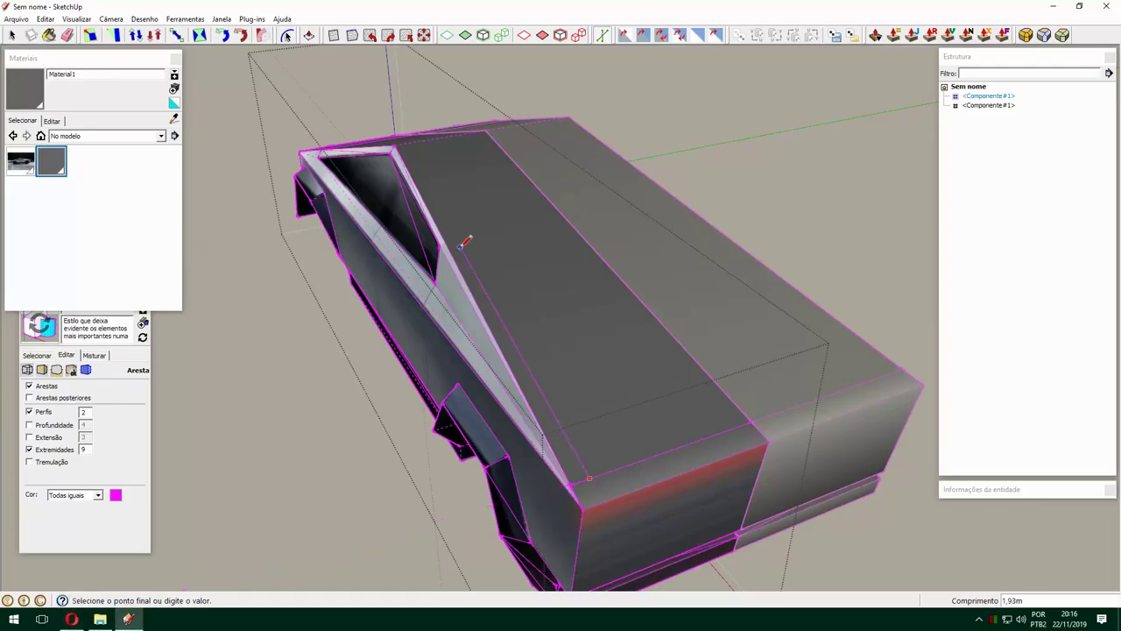
scroll(539, 301, up, 3)
scroll(490, 297, down, 3)
scroll(491, 219, down, 2)
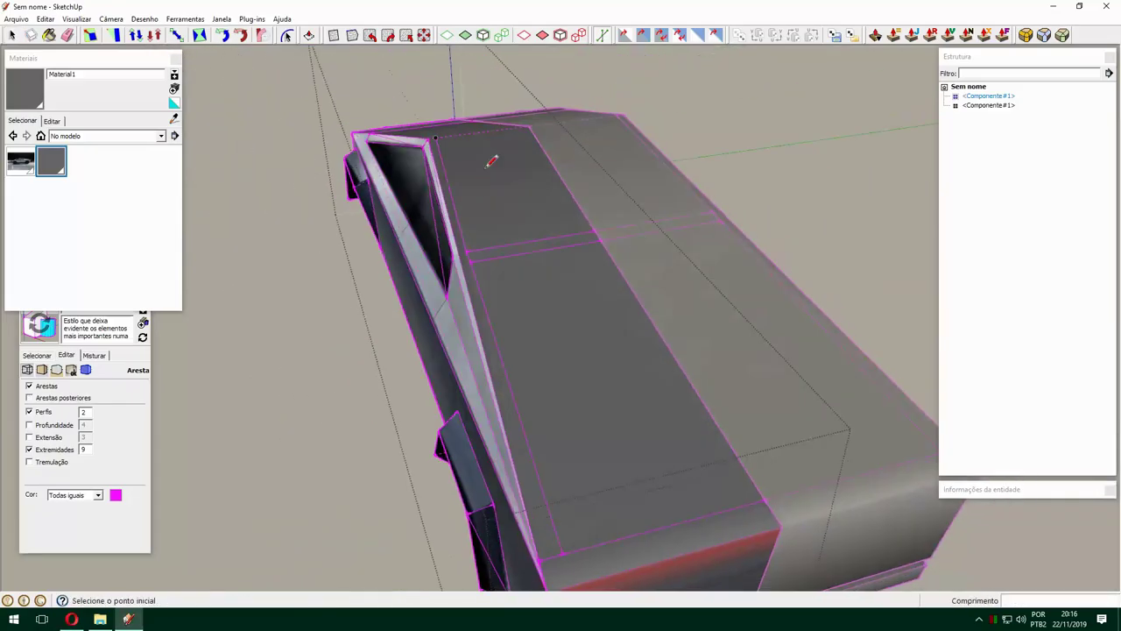
click(130, 619)
click(135, 619)
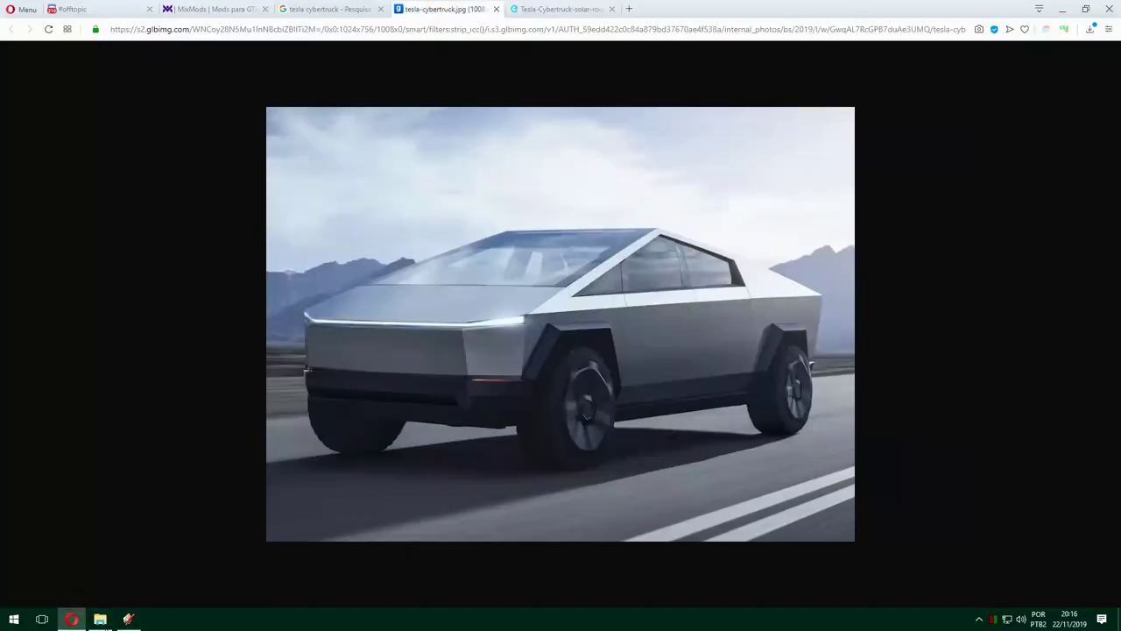
scroll(522, 389, up, 5)
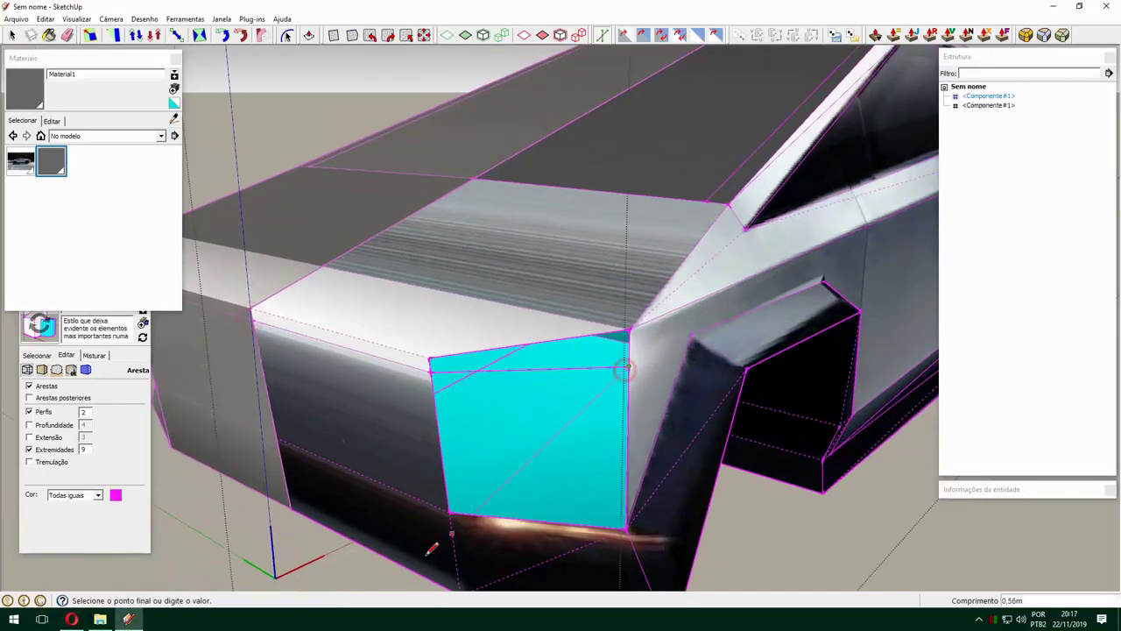
Split off the front headlight strip and create white 'frontlight' and light grey 'body' materials.
click(623, 370)
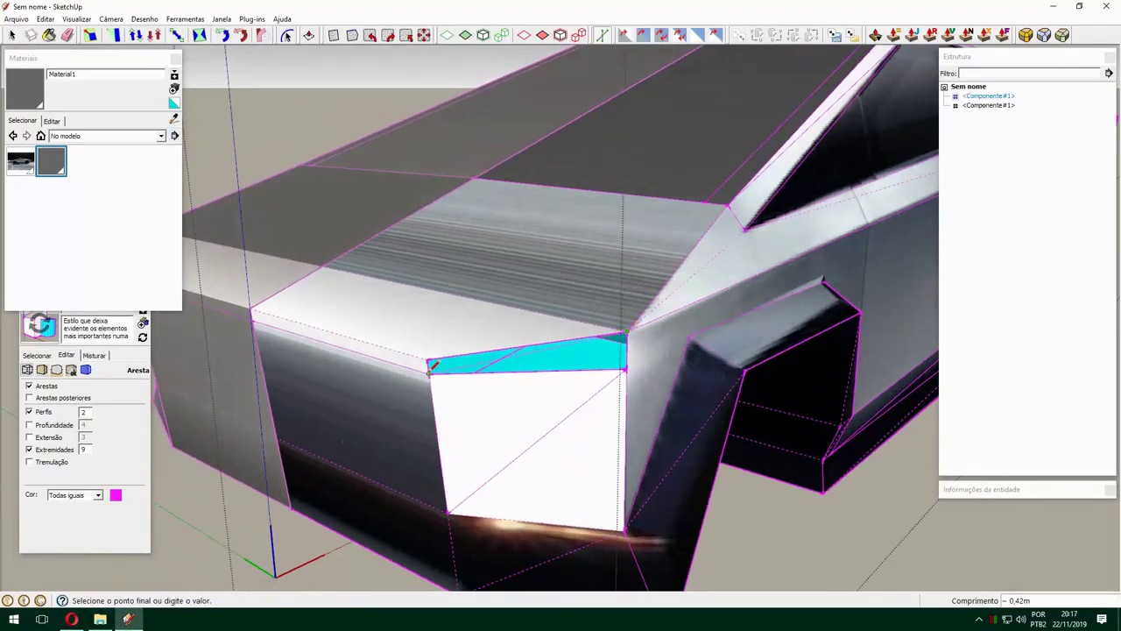
click(429, 372)
text(frontlight)
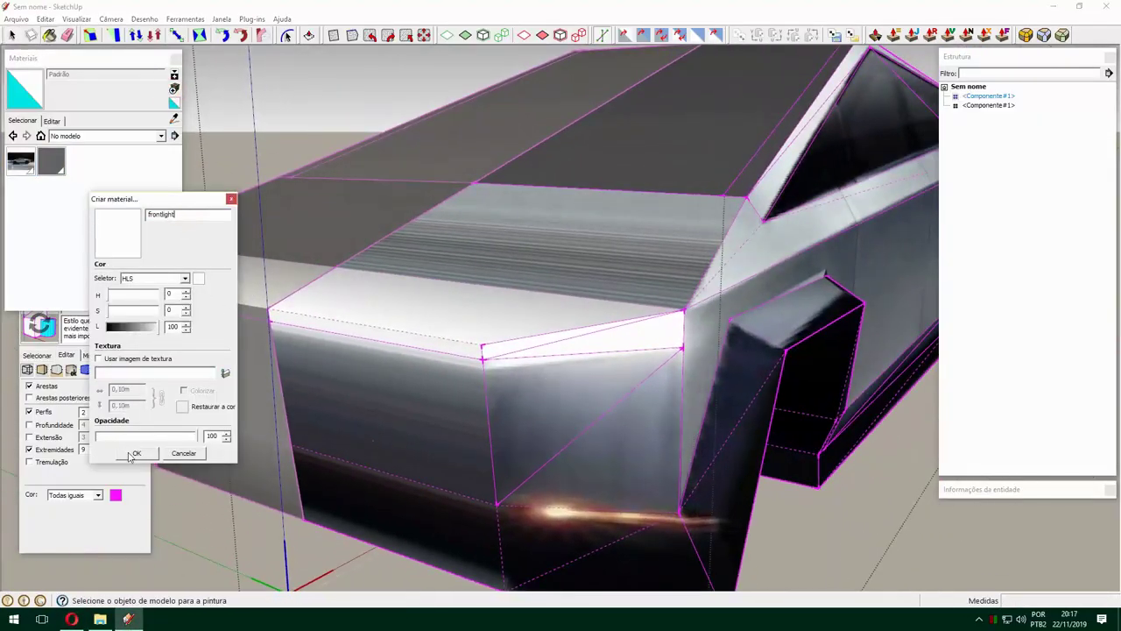
click(132, 454)
click(173, 89)
text(body)
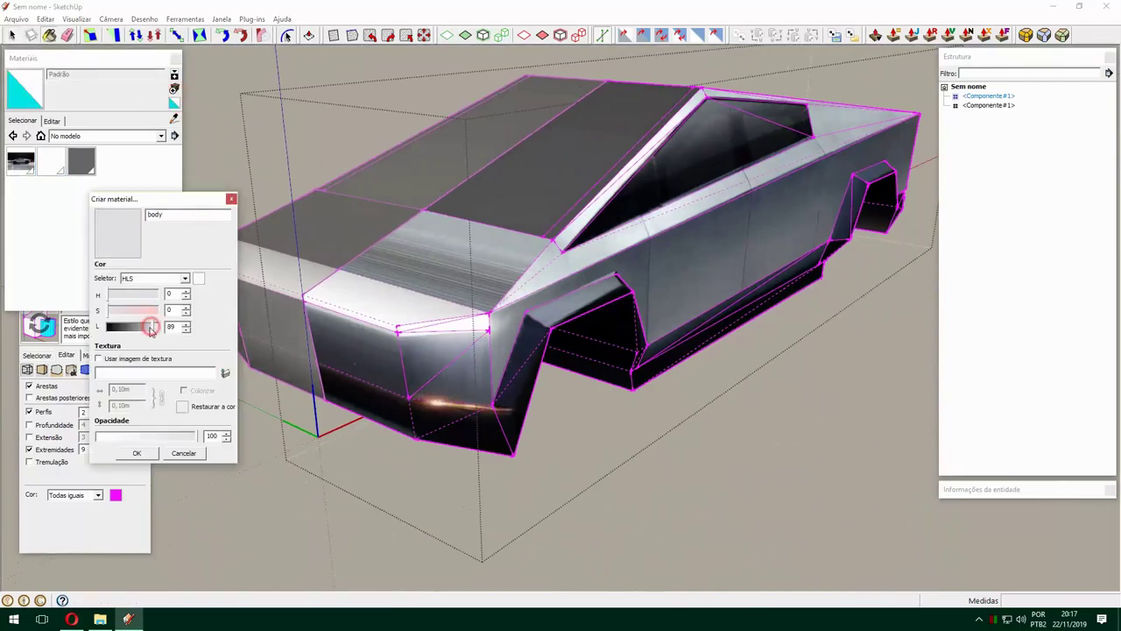
click(137, 452)
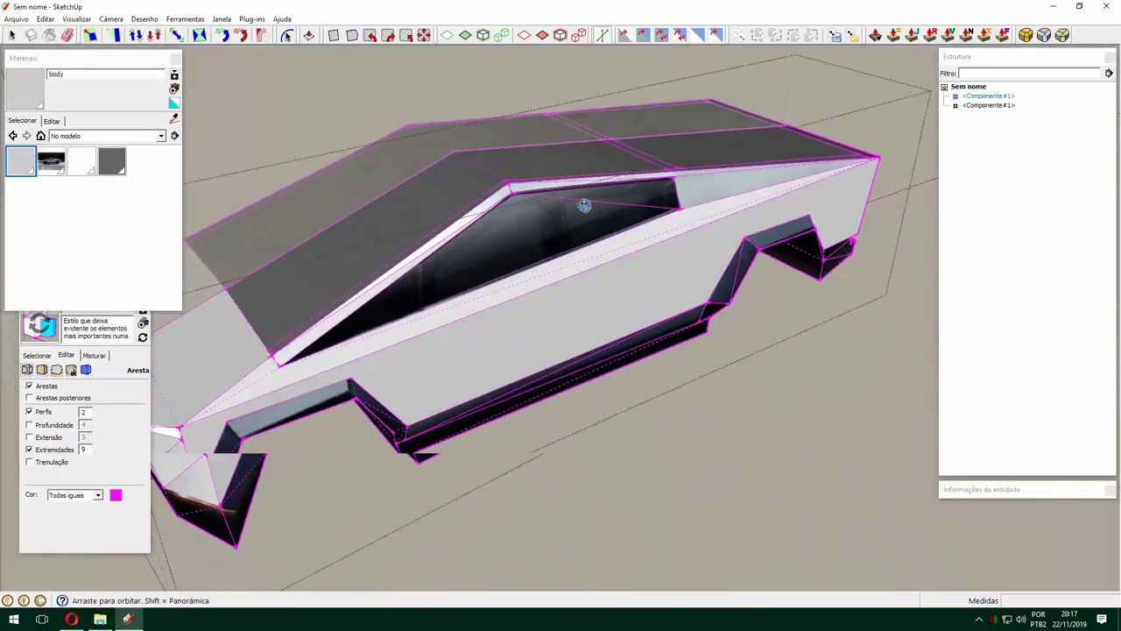
Draw a door seam line from the body edge down along the side.
scroll(305, 272, up, 8)
key(l)
click(398, 184)
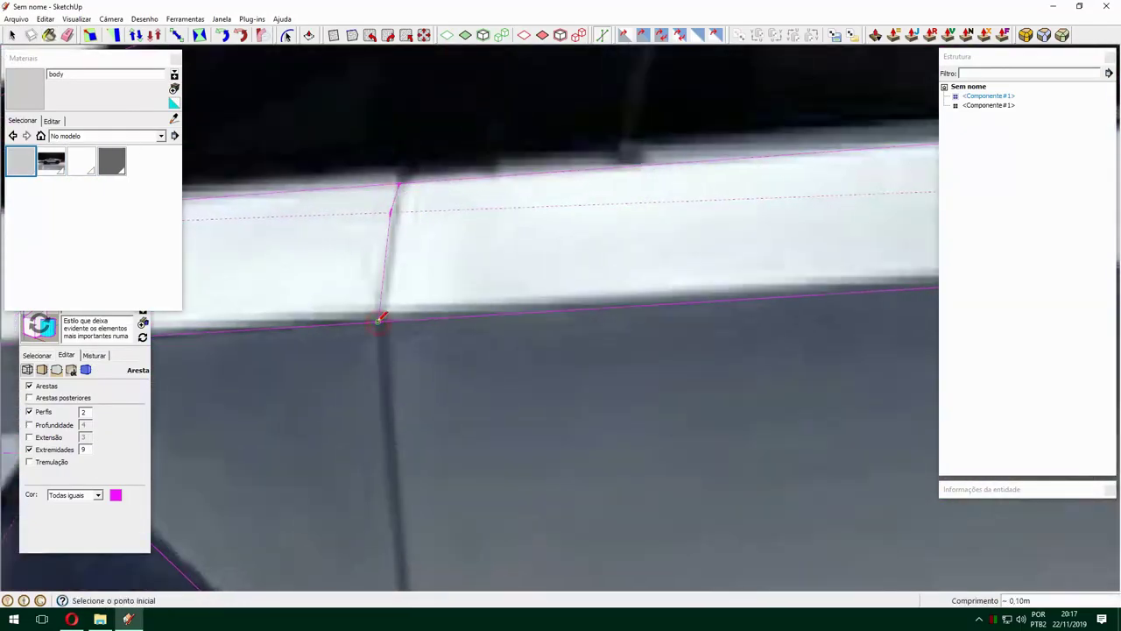
scroll(505, 189, down, 2)
scroll(470, 298, down, 1)
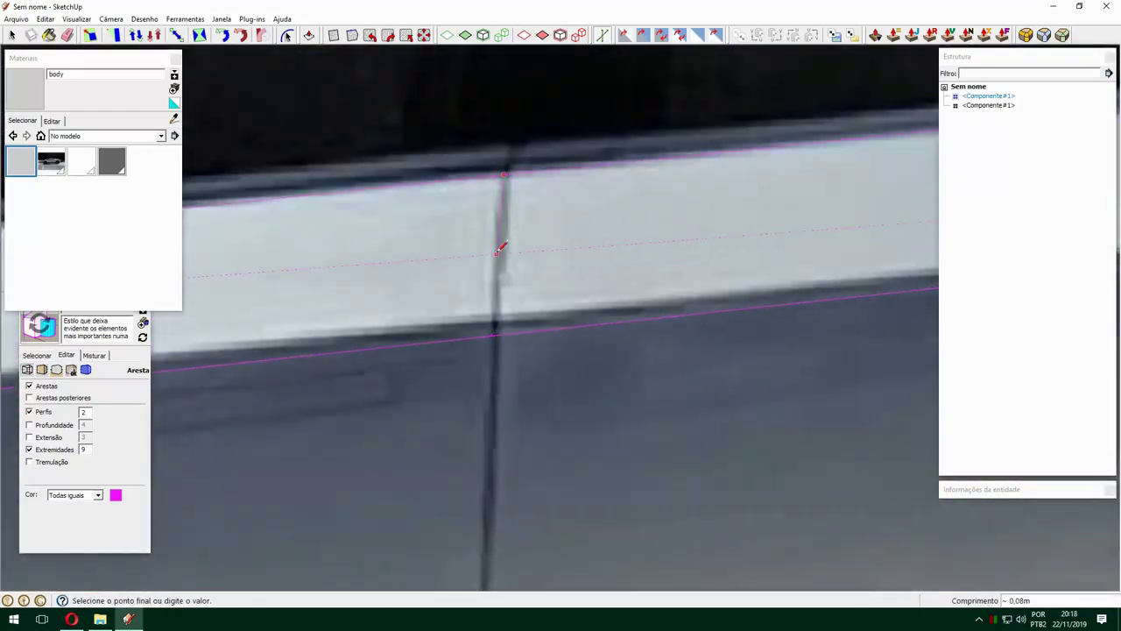
scroll(470, 293, down, 2)
click(463, 243)
scroll(483, 296, up, 1)
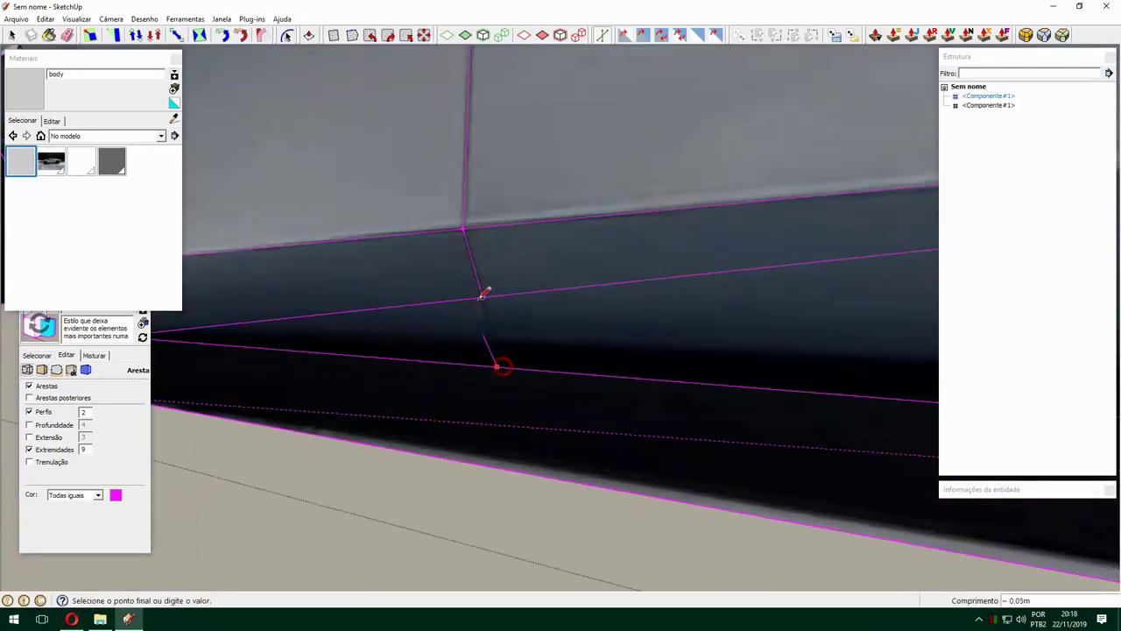
Finish the door seam on the lower edge and try adjusting it with Move.
scroll(693, 469, down, 1)
click(681, 420)
scroll(666, 158, down, 2)
scroll(701, 277, up, 2)
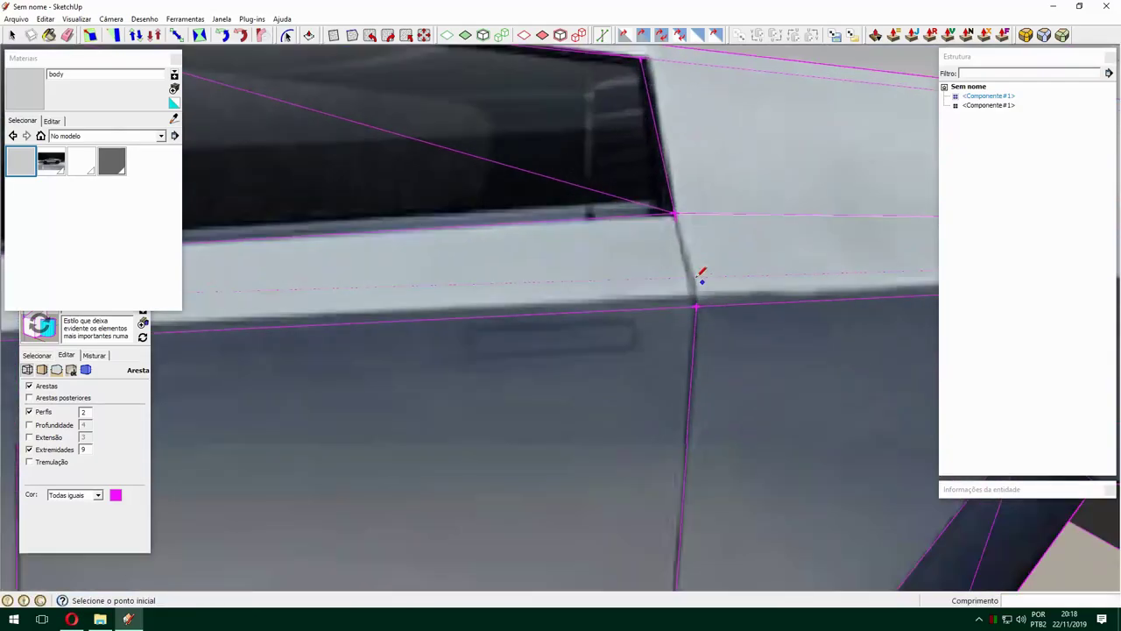
key(m)
scroll(643, 310, down, 2)
scroll(643, 310, down, 2)
scroll(487, 238, up, 3)
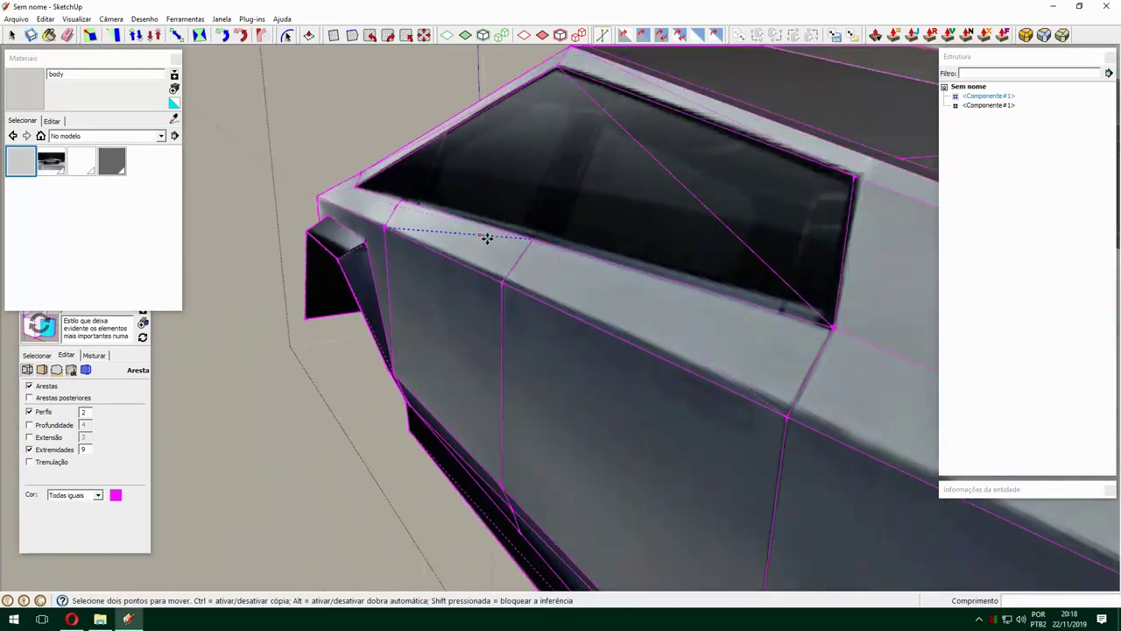
key(space)
Review the roof and the seam edges from a front three-quarter view.
mouse_move(487, 238)
middle_down()
mouse_move(565, 326)
mouse_move(844, 245)
middle_up()
key(space)
scroll(618, 318, down, 2)
scroll(742, 174, up, 5)
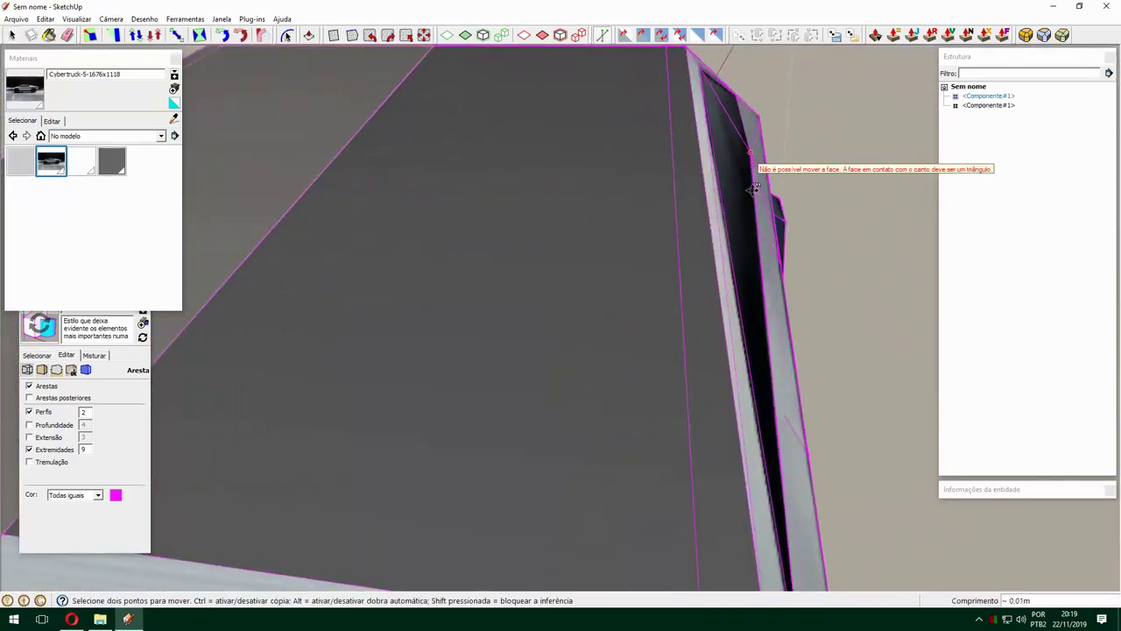
scroll(753, 188, down, 3)
scroll(427, 74, up, 4)
key(space)
scroll(438, 167, down, 5)
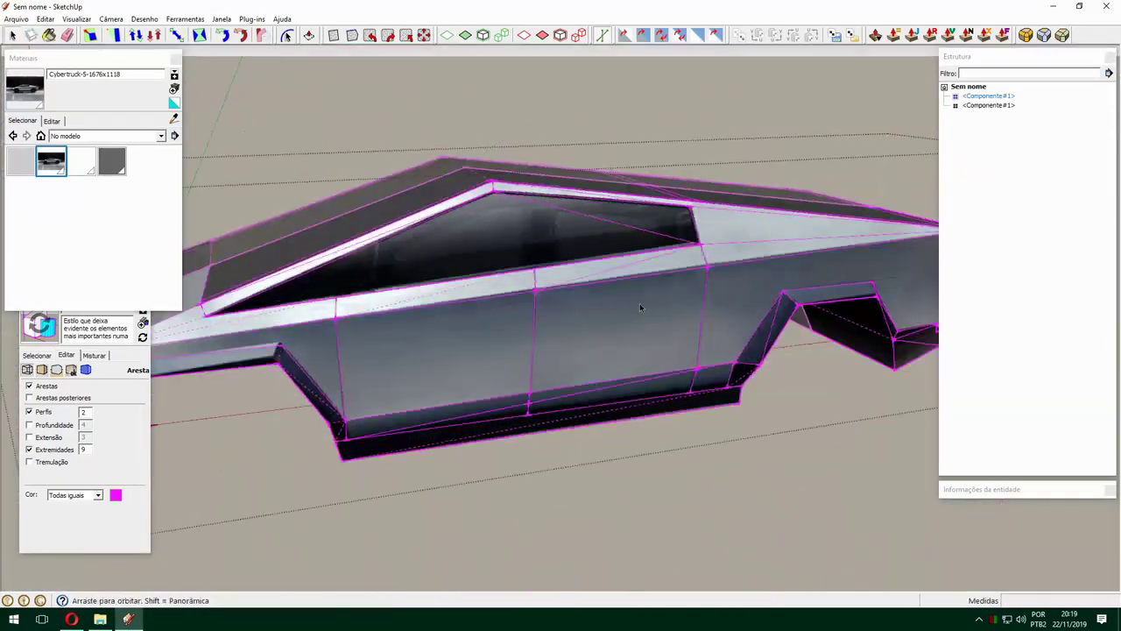
middle_drag(639, 305, 525, 262)
scroll(419, 367, up, 5)
Begin creating a new orange material in the Materials panel.
key(l)
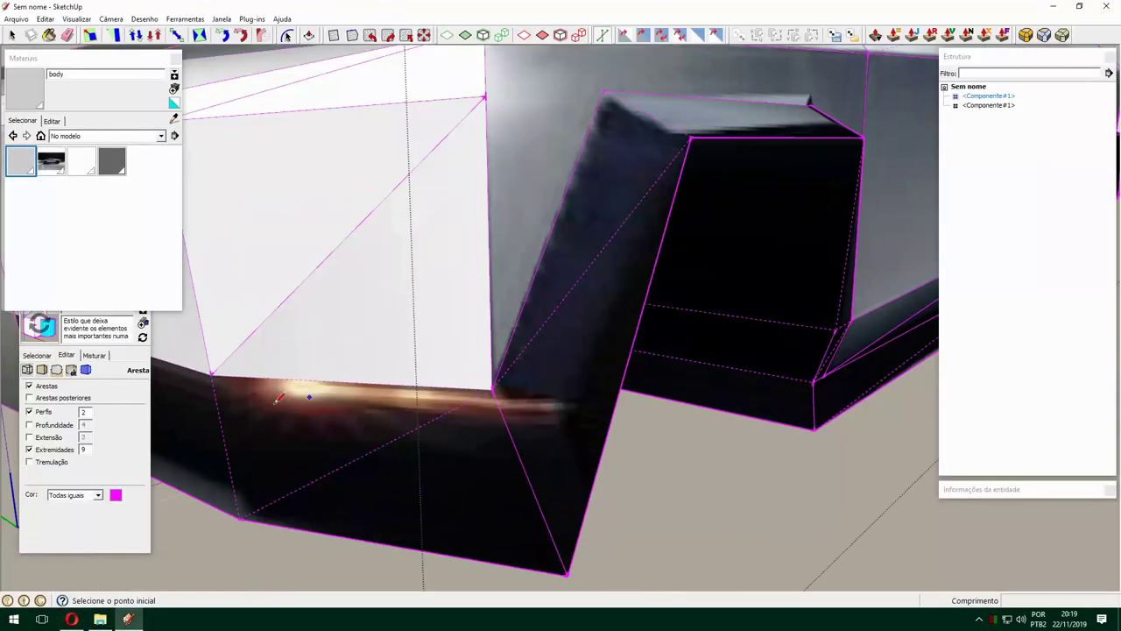
scroll(473, 400, up, 2)
key(m)
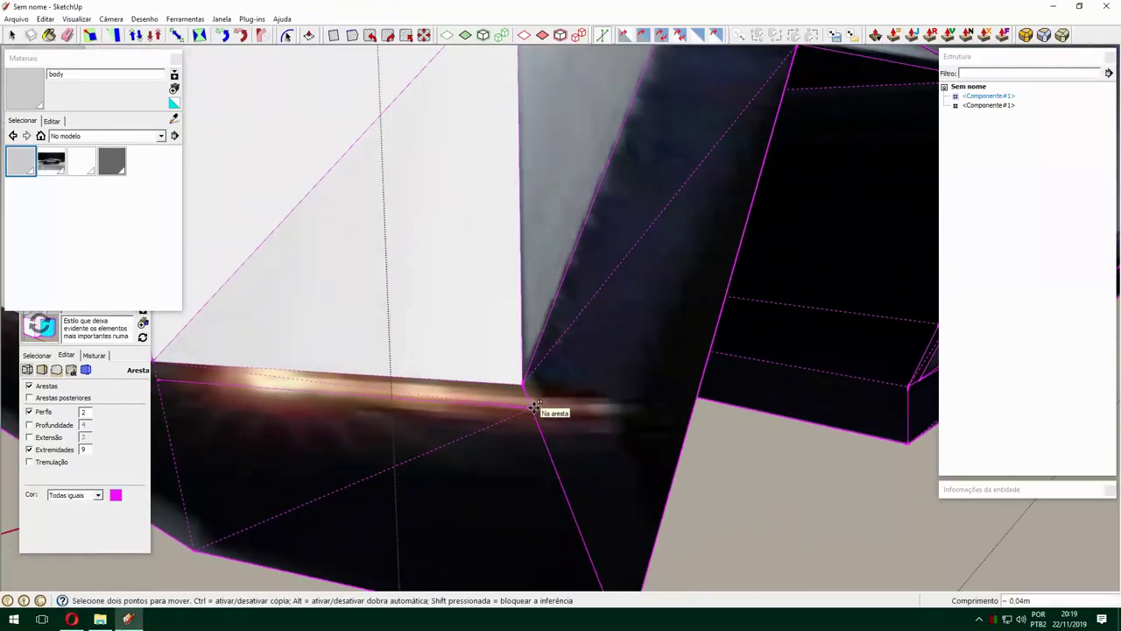
scroll(212, 382, down, 3)
click(174, 89)
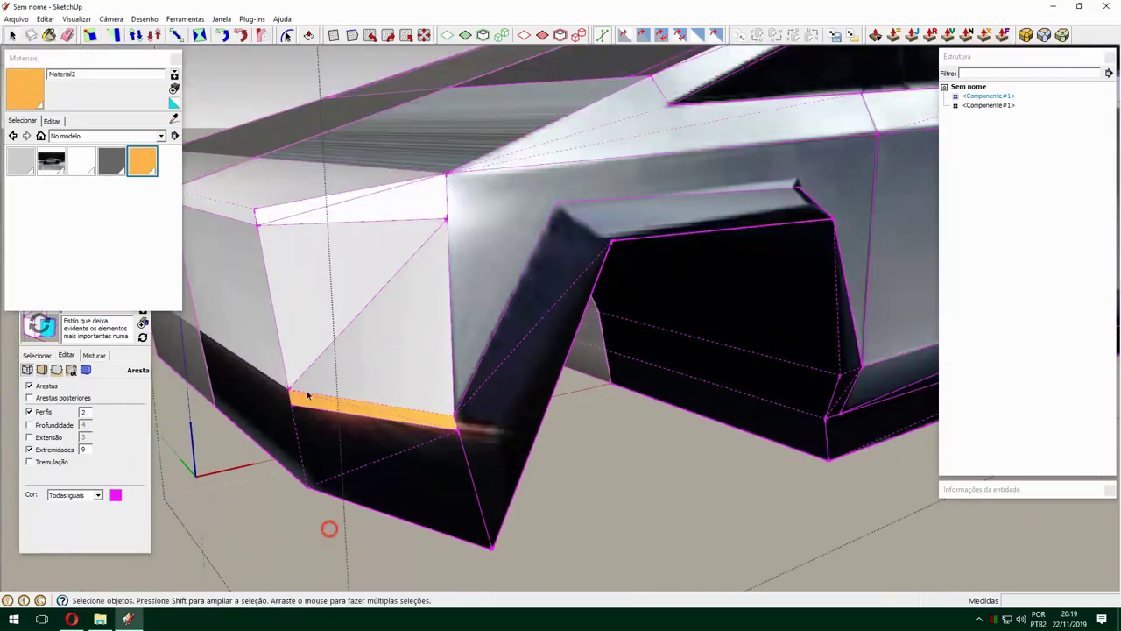
Paint the lower front strip orange and orbit around to the truck's rear corner.
alt+click(453, 295)
middle_drag(453, 296, 595, 201)
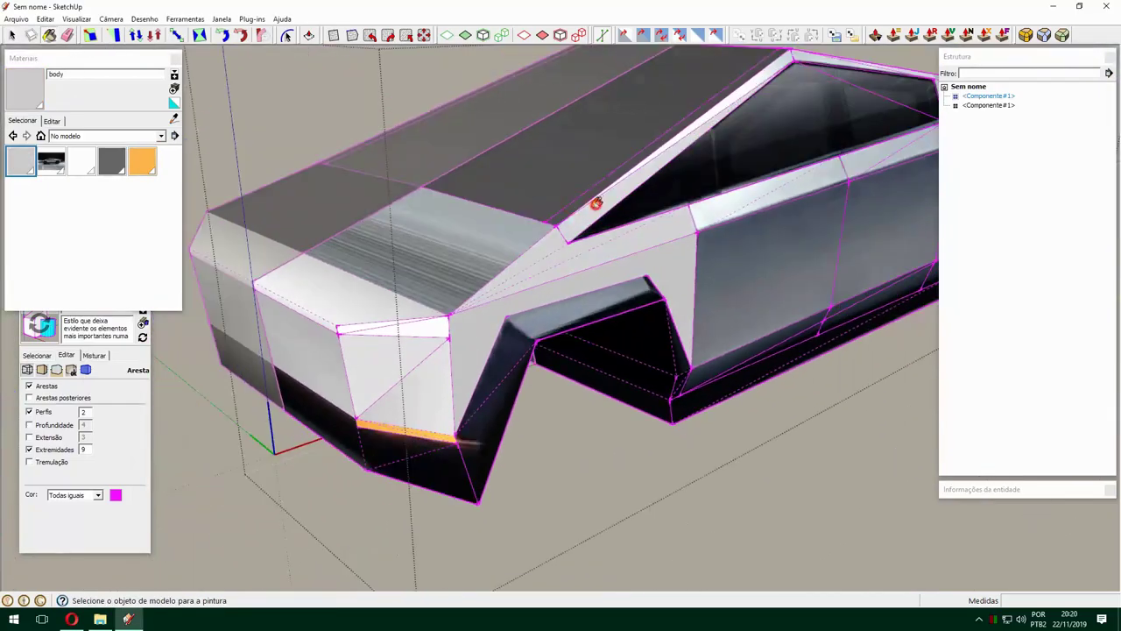
scroll(642, 298, up, 3)
scroll(641, 299, down, 3)
middle_drag(475, 395, 675, 420)
Check the rear reference photo and draw the light-bar lines across the rear.
key(alt+Tab)
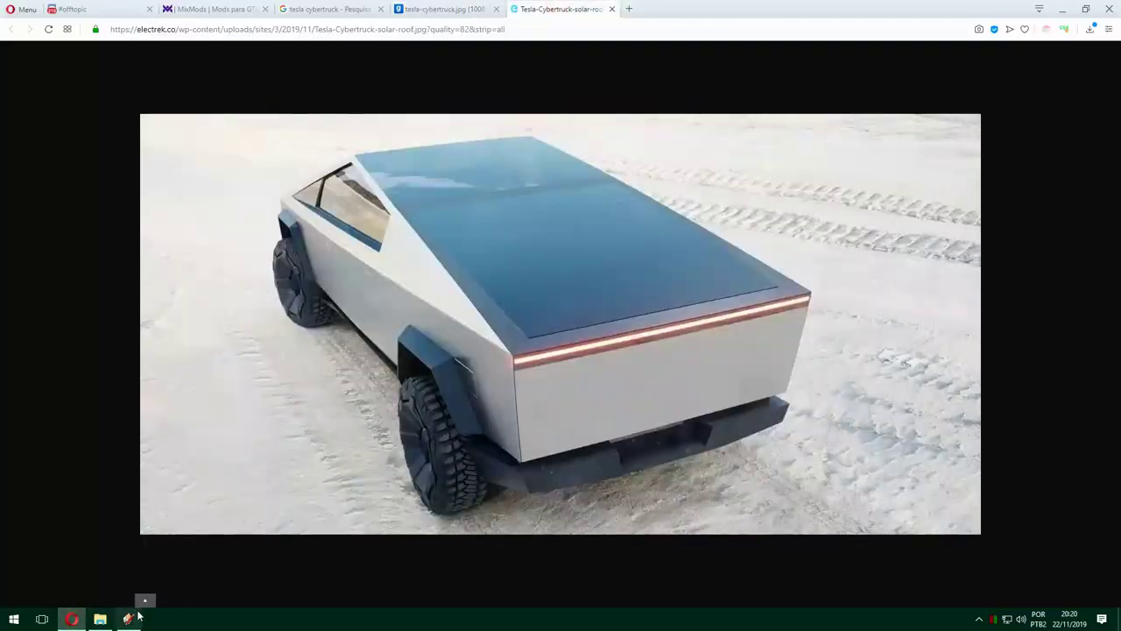
key(alt+Tab)
key(l)
scroll(476, 322, up, 3)
scroll(491, 360, down, 3)
key(space)
scroll(505, 393, up, 5)
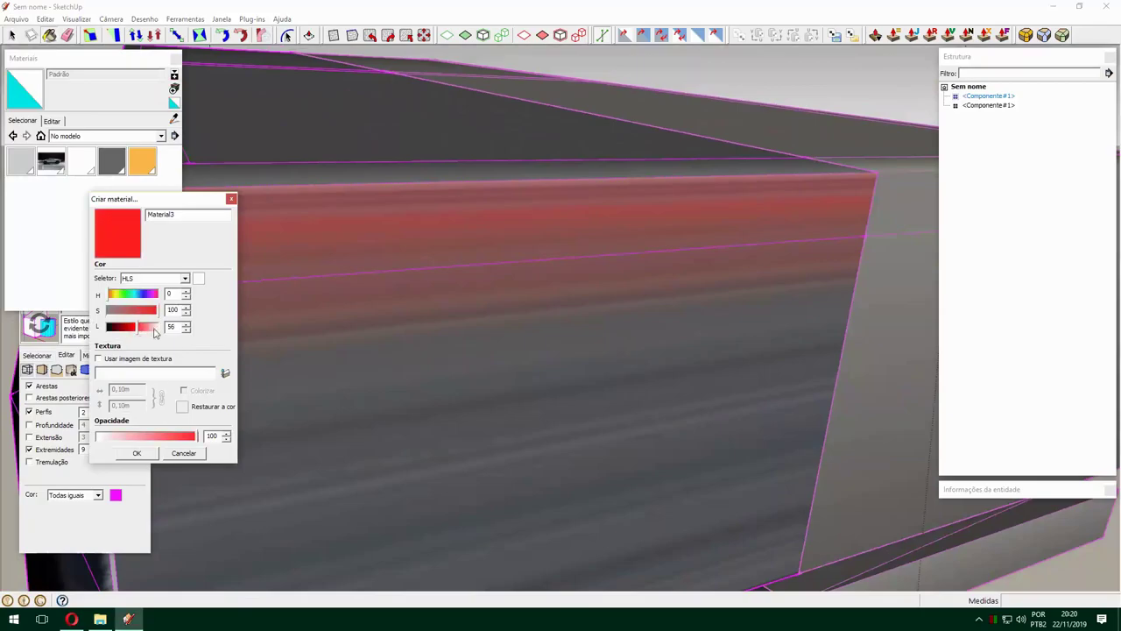
Paint the light bar across the top of the rear with red Material3.
click(137, 453)
scroll(413, 313, down, 3)
scroll(451, 299, up, 2)
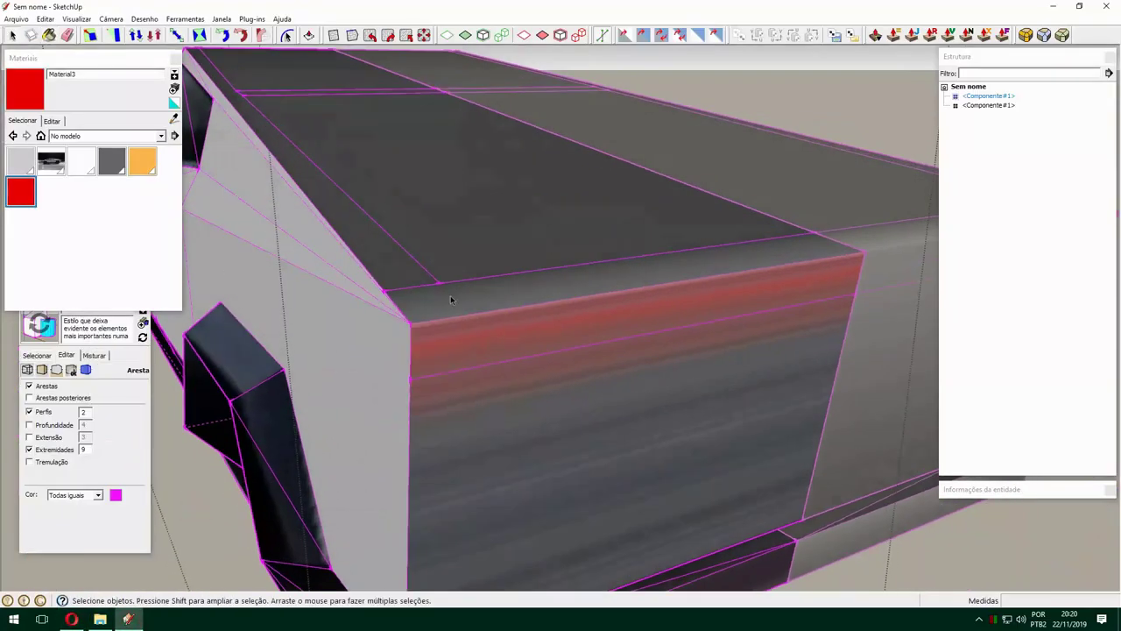
middle_drag(426, 280, 493, 372)
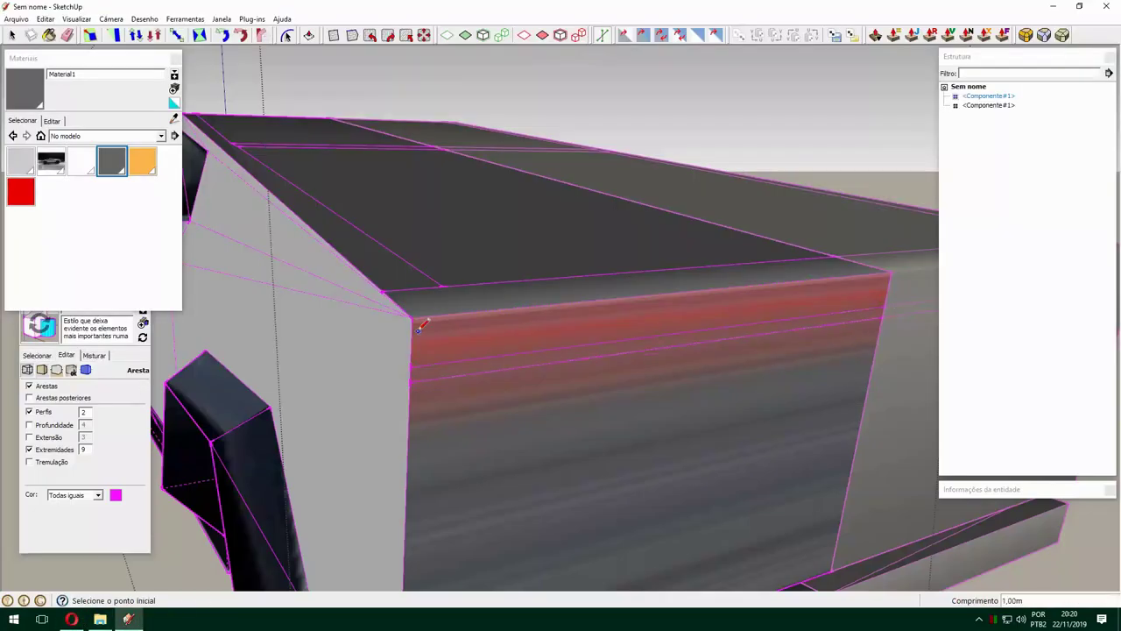
middle_drag(420, 326, 326, 363)
key(space)
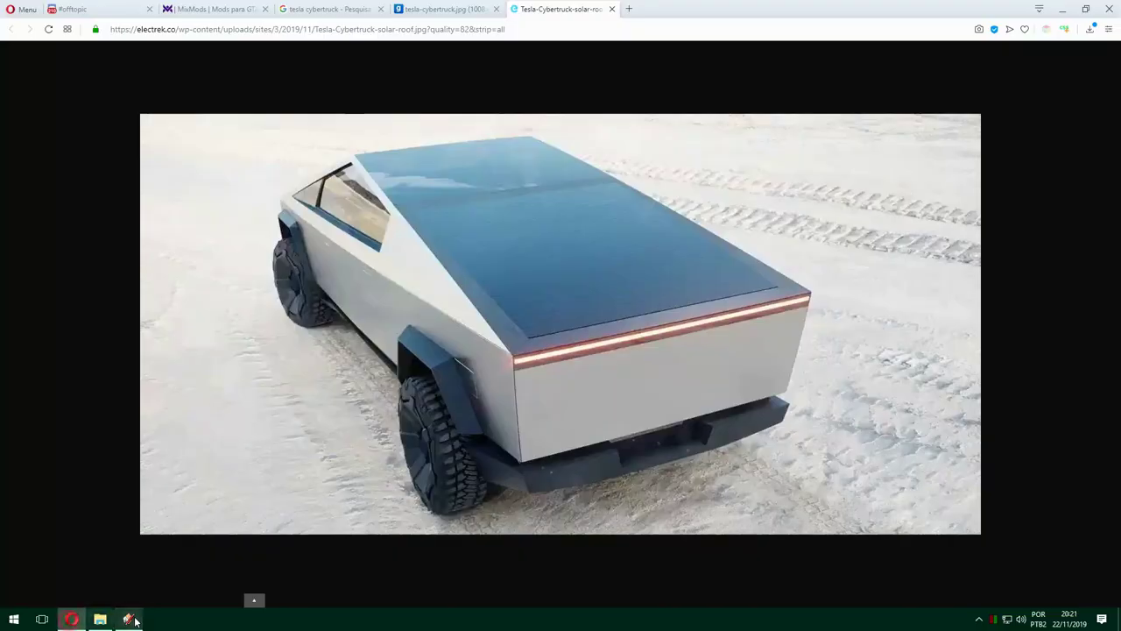
click(131, 620)
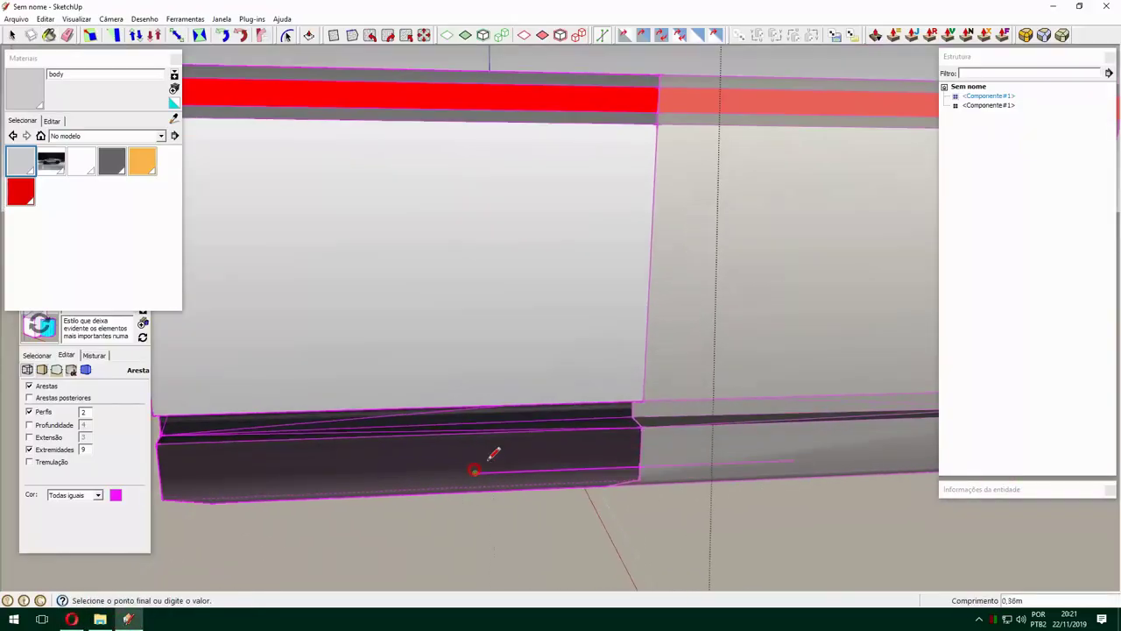
Orbit and zoom in close to inspect the truck's lower rear faces.
scroll(484, 451, up, 3)
key(space)
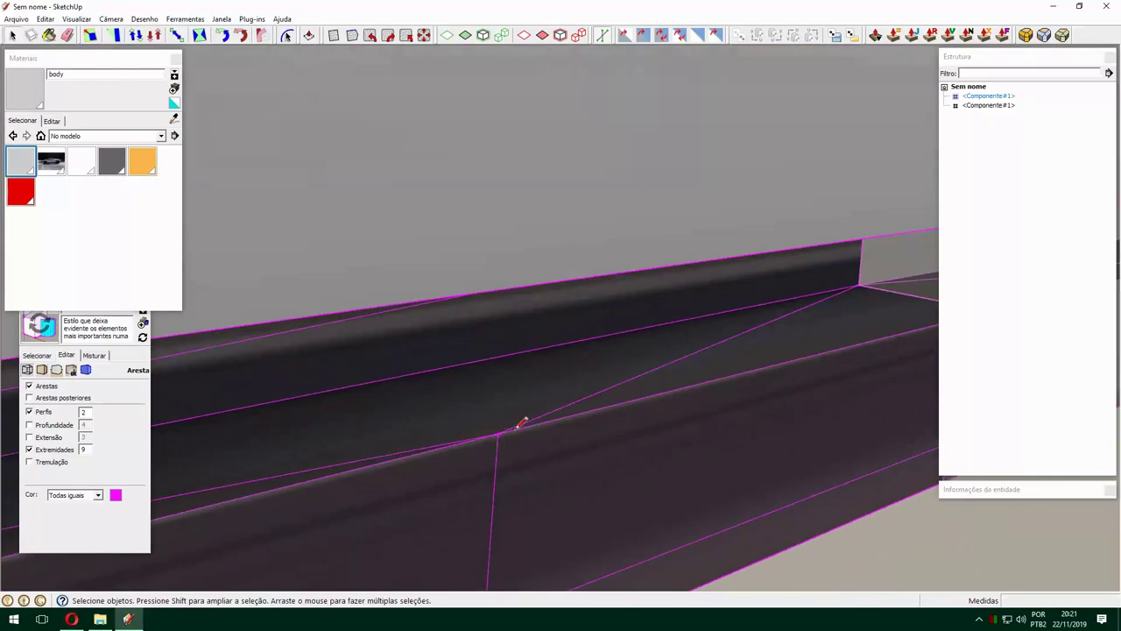
mouse_move(404, 372)
middle_down()
mouse_move(654, 358)
mouse_move(396, 443)
middle_up()
scroll(398, 438, up, 3)
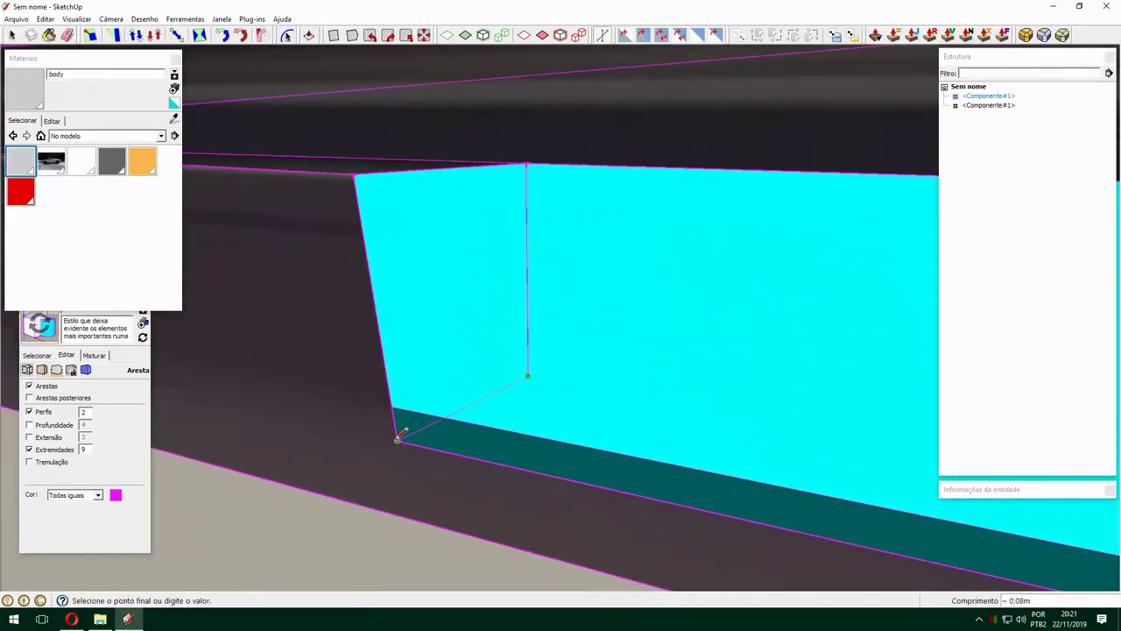
scroll(399, 440, down, 5)
mouse_move(651, 433)
middle_down()
mouse_move(683, 321)
mouse_move(521, 403)
middle_up()
key(space)
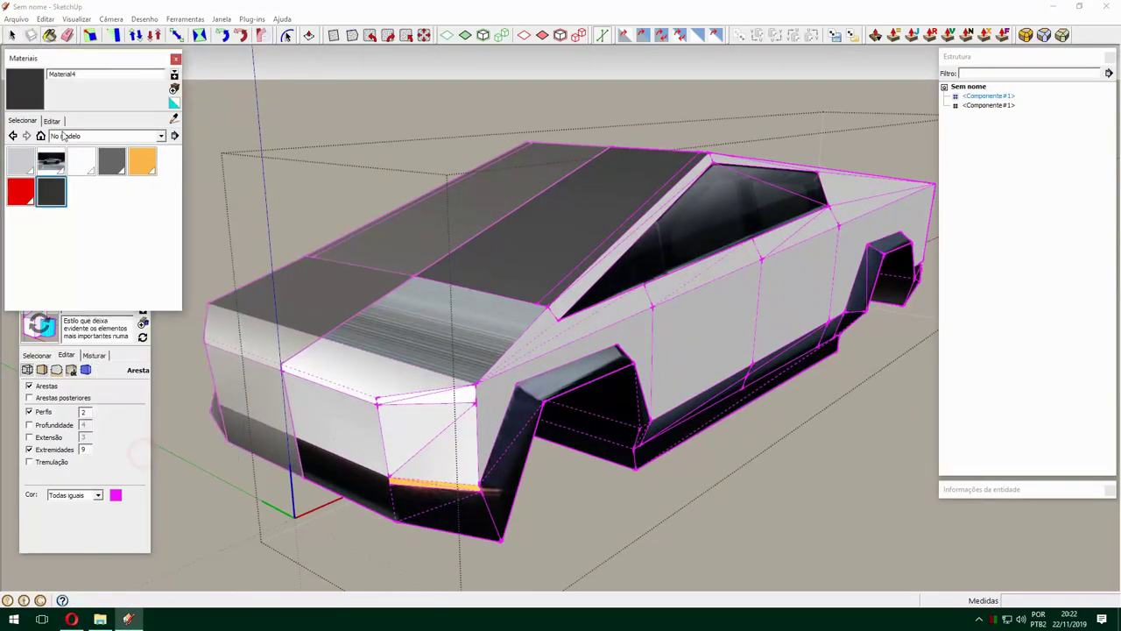
scroll(376, 400, up, 8)
scroll(398, 352, down, 1)
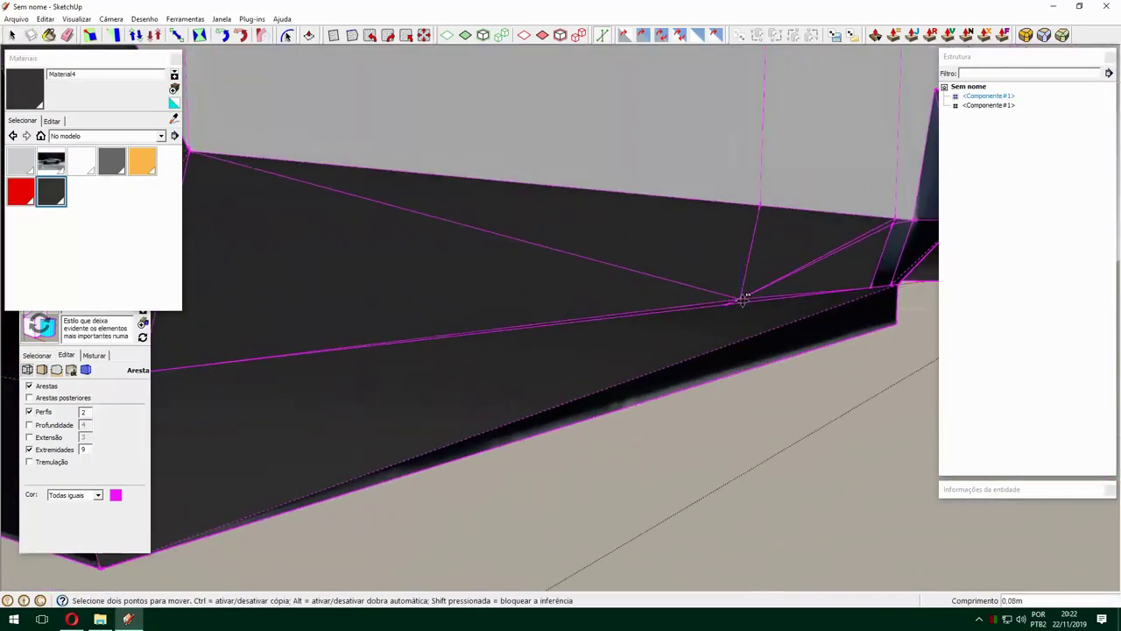
Inspect the underside and lower side, then sample the white body material.
middle_drag(743, 299, 745, 266)
key(space)
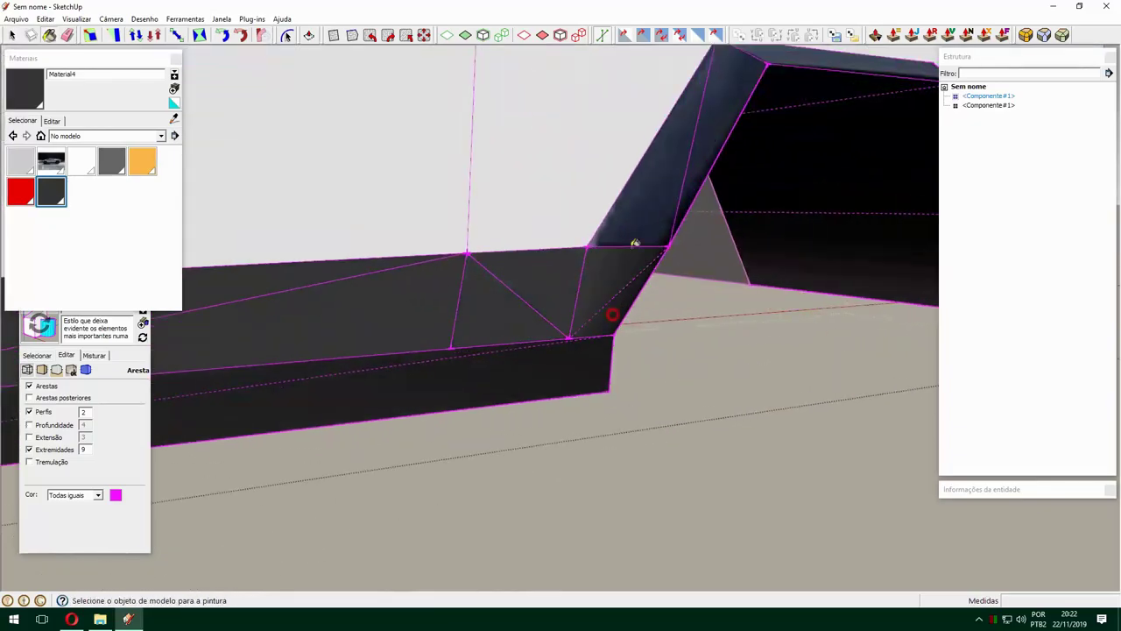
scroll(635, 244, down, 5)
middle_drag(634, 244, 462, 130)
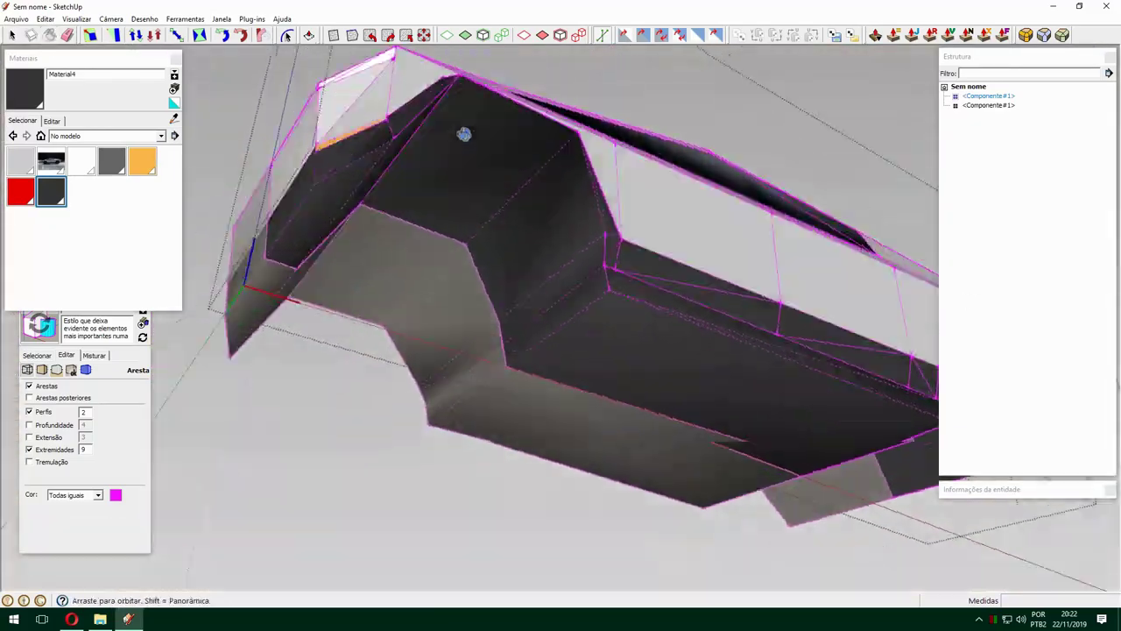
scroll(675, 180, up, 5)
mouse_move(676, 181)
middle_down()
mouse_move(607, 362)
mouse_move(426, 237)
mouse_move(526, 395)
middle_up()
alt+click(608, 362)
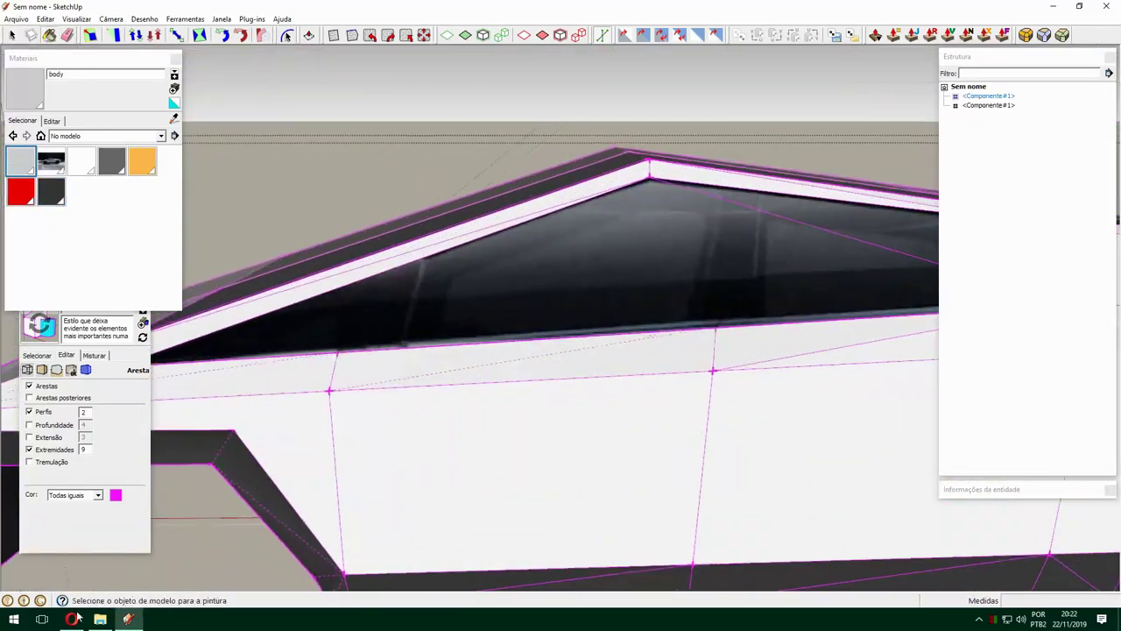
key(l)
scroll(529, 360, down, 5)
Switch to Opera and scroll down through the tesla cybertruck image results.
key(alt+Tab)
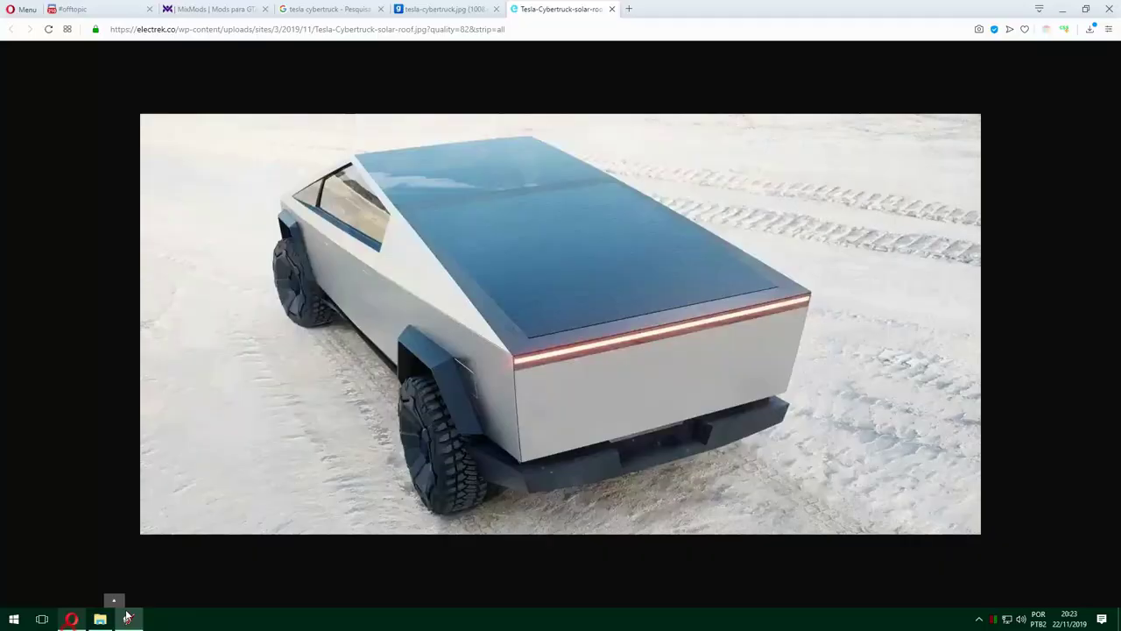
key(alt+Tab)
key(alt+Tab)
text(vb)
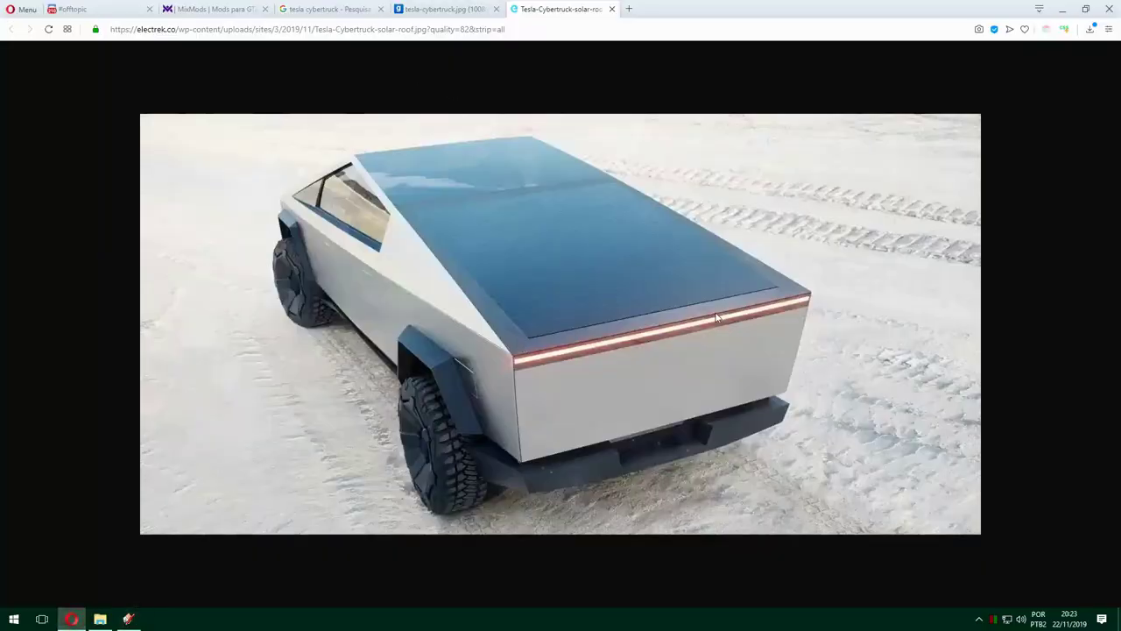
scroll(337, 449, down, 3)
scroll(337, 448, down, 3)
scroll(337, 448, down, 3)
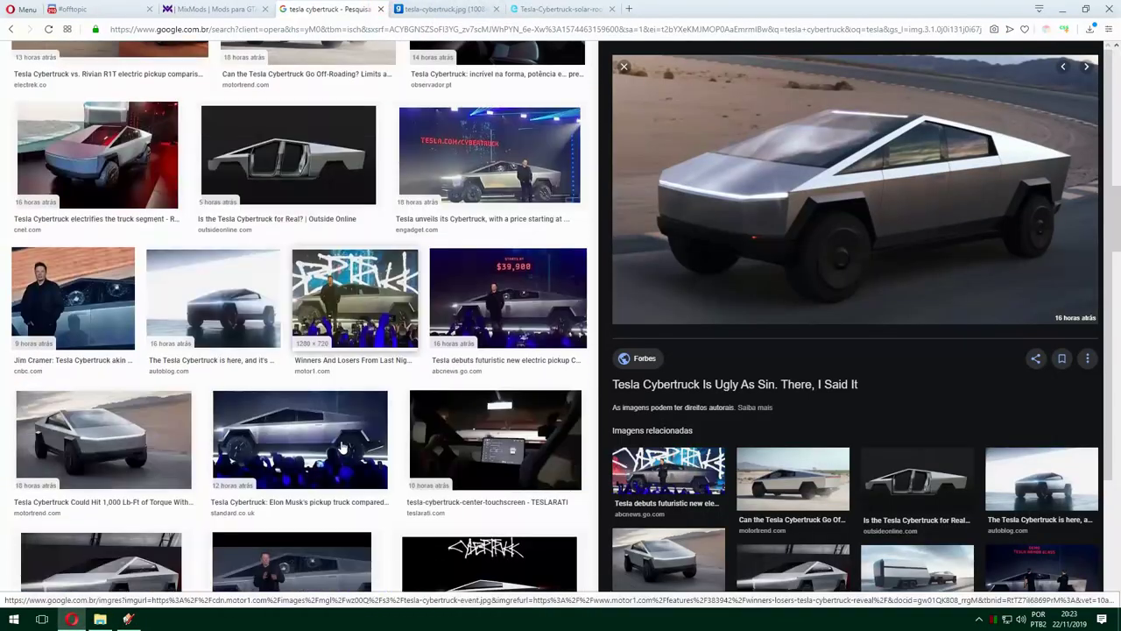
scroll(338, 448, down, 3)
scroll(337, 449, down, 3)
scroll(346, 455, down, 3)
Preview the GM Authority Cybertruck photo and another front-view photo.
click(386, 456)
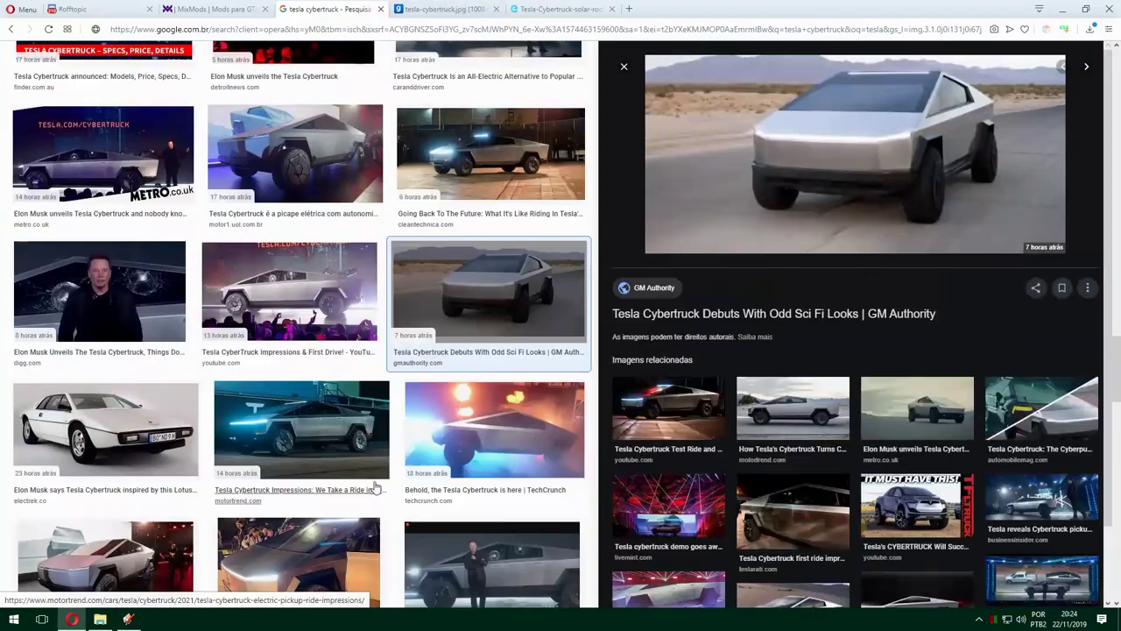
scroll(366, 490, down, 3)
click(254, 372)
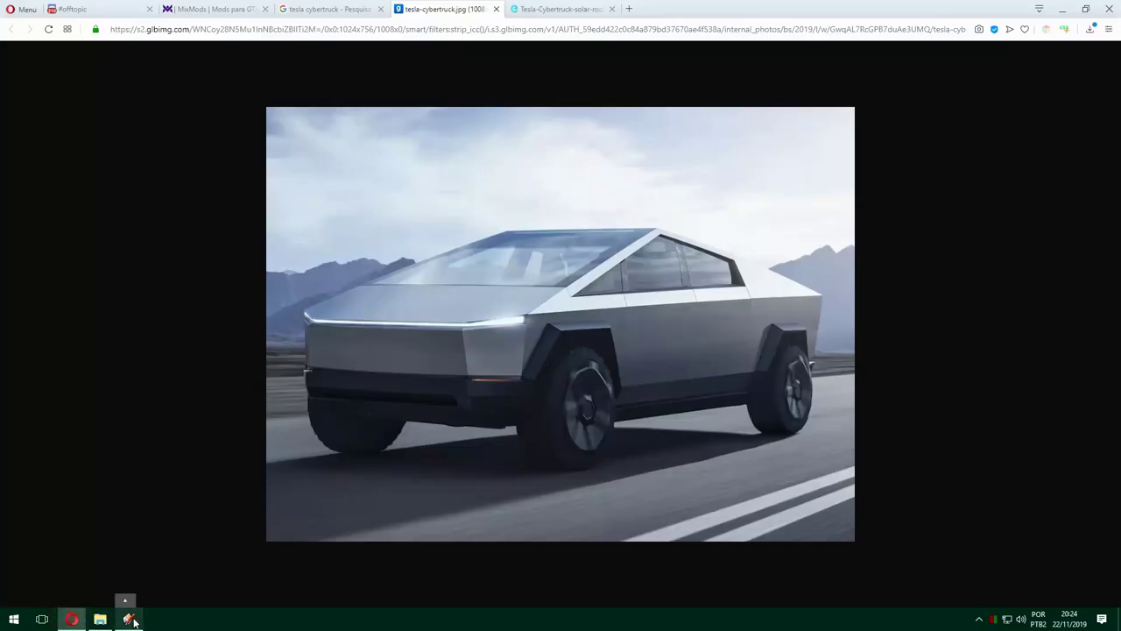
Back in SketchUp, orbit around the truck's nose to examine the lower front slots.
click(132, 620)
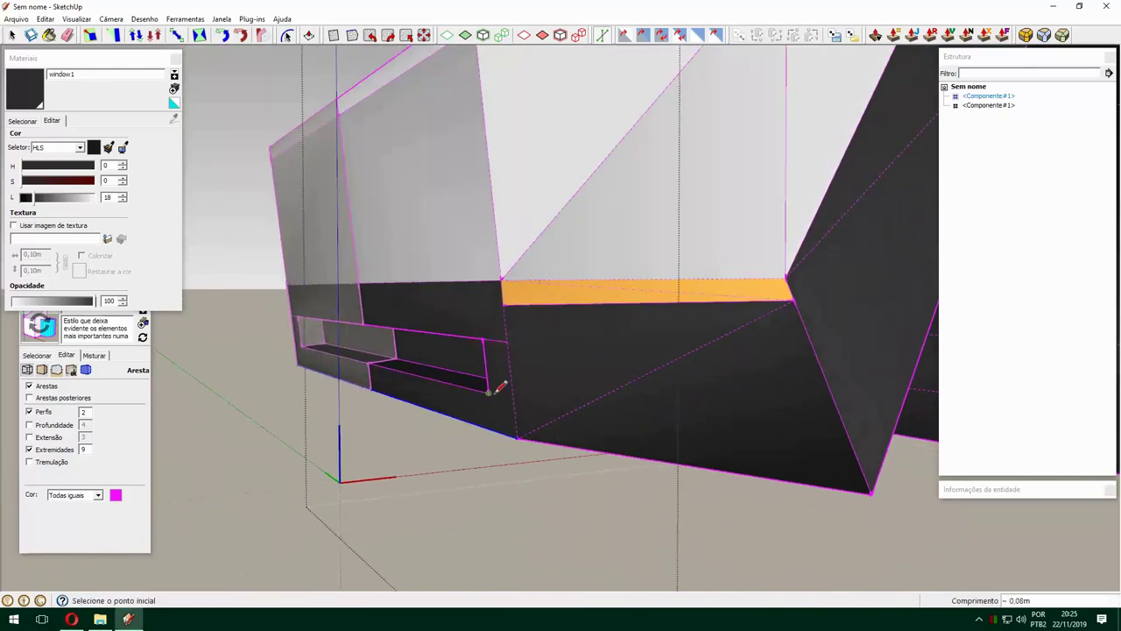
middle_drag(501, 386, 622, 376)
key(space)
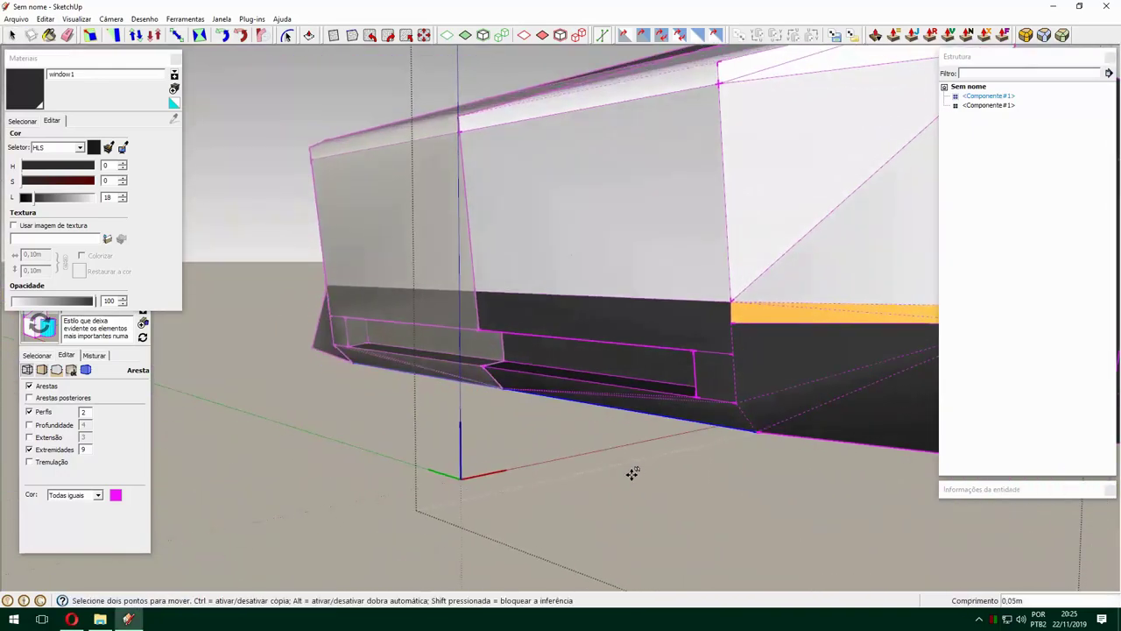
scroll(734, 347, up, 3)
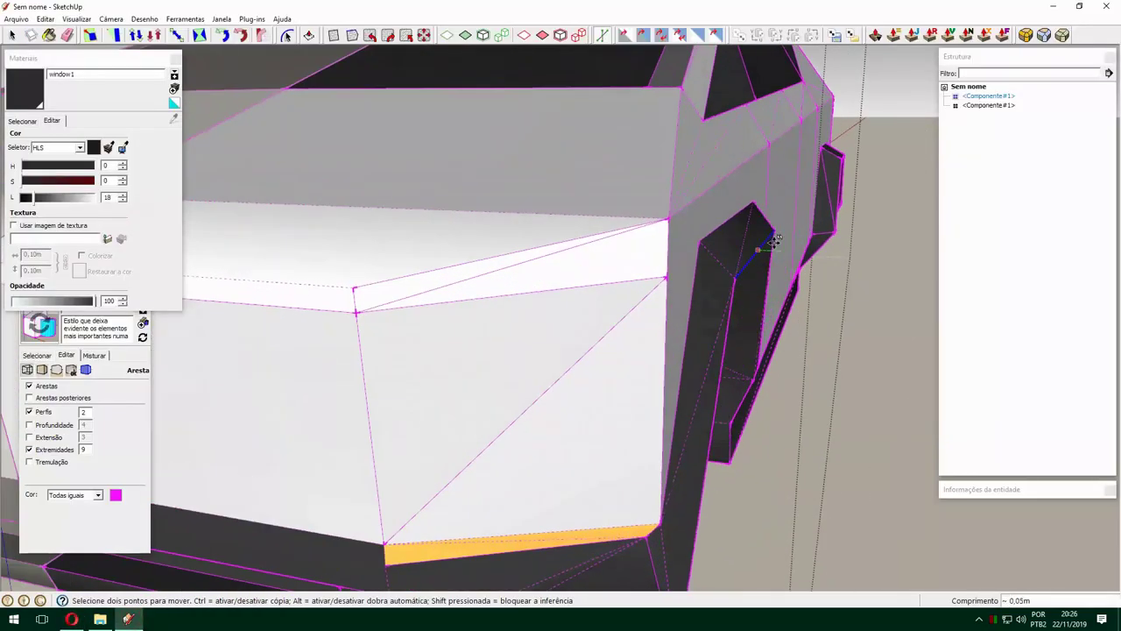
middle_drag(836, 230, 800, 279)
scroll(799, 278, down, 5)
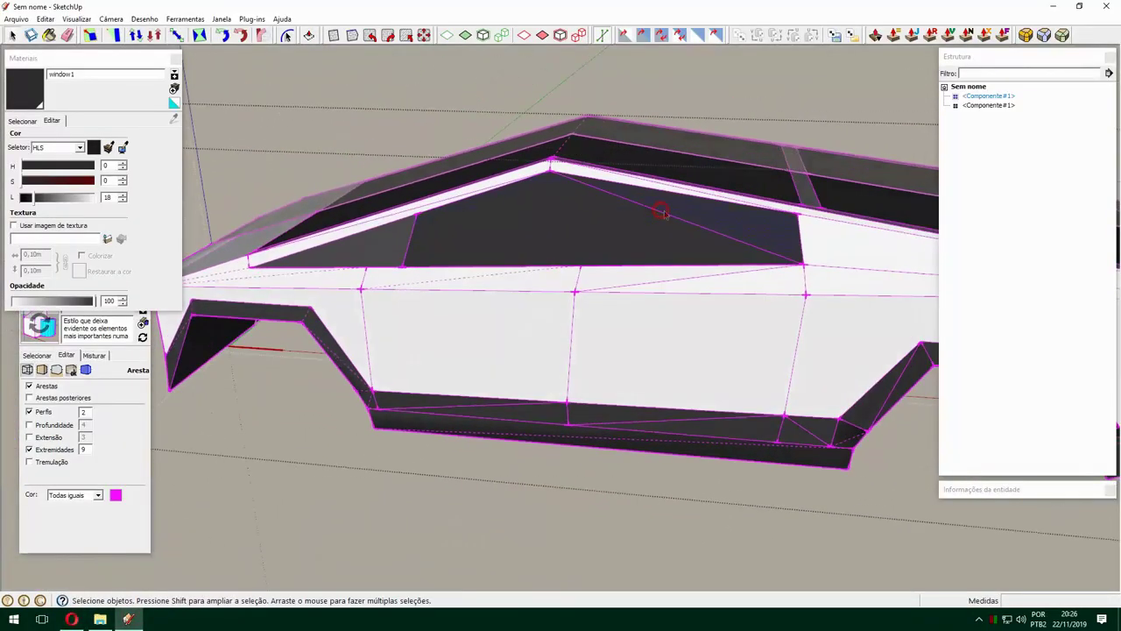
scroll(603, 267, up, 3)
Orbit in close to the side window to examine its frame and faces.
middle_drag(613, 275, 818, 184)
key(space)
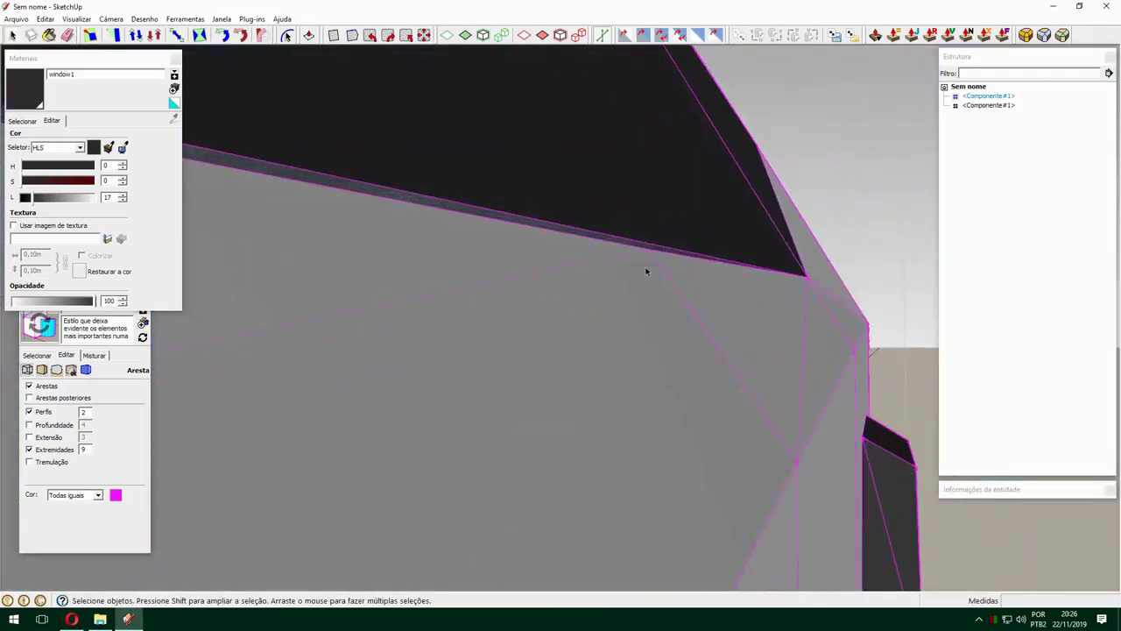
scroll(702, 263, down, 5)
scroll(605, 323, down, 3)
key(space)
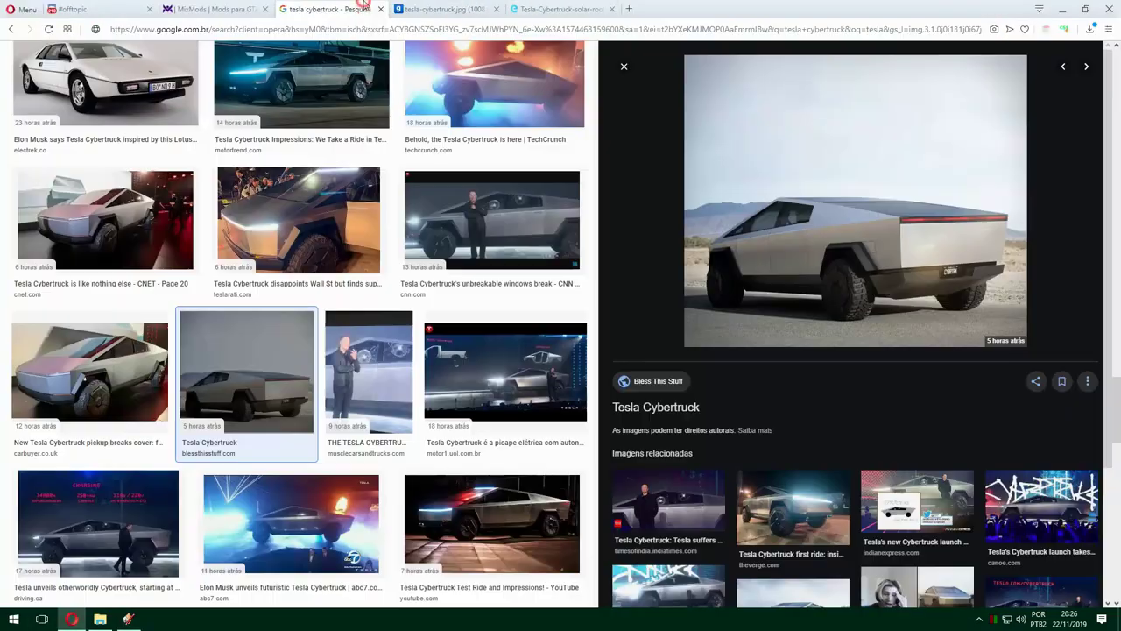
scroll(657, 262, up, 2)
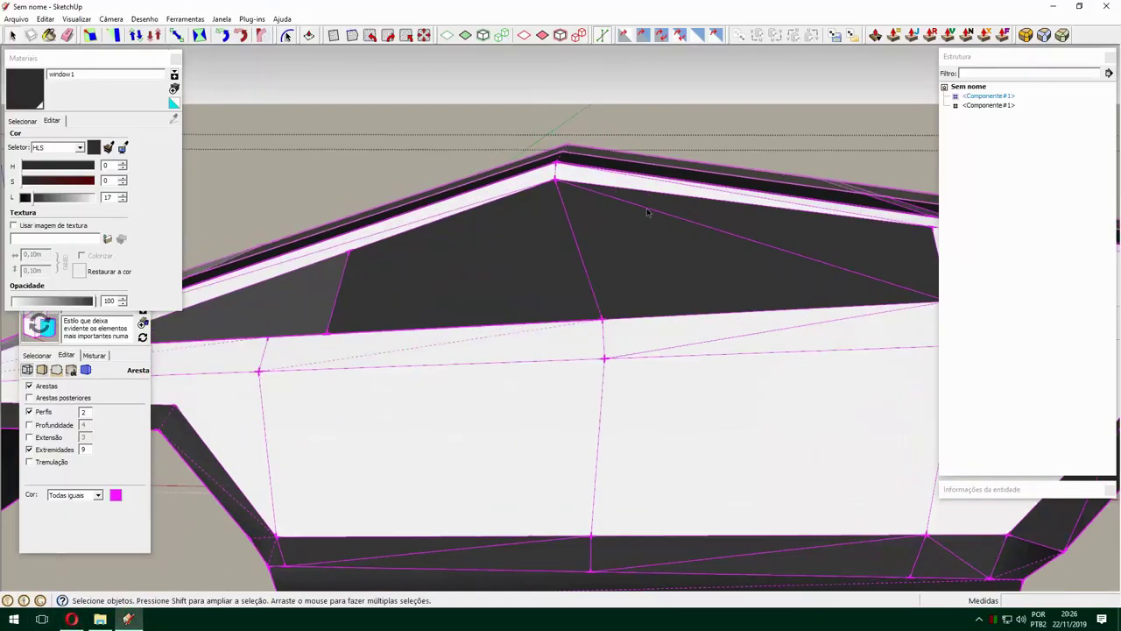
Paint the side window with the dark window2 material.
click(556, 173)
scroll(587, 322, up, 1)
scroll(526, 318, down, 2)
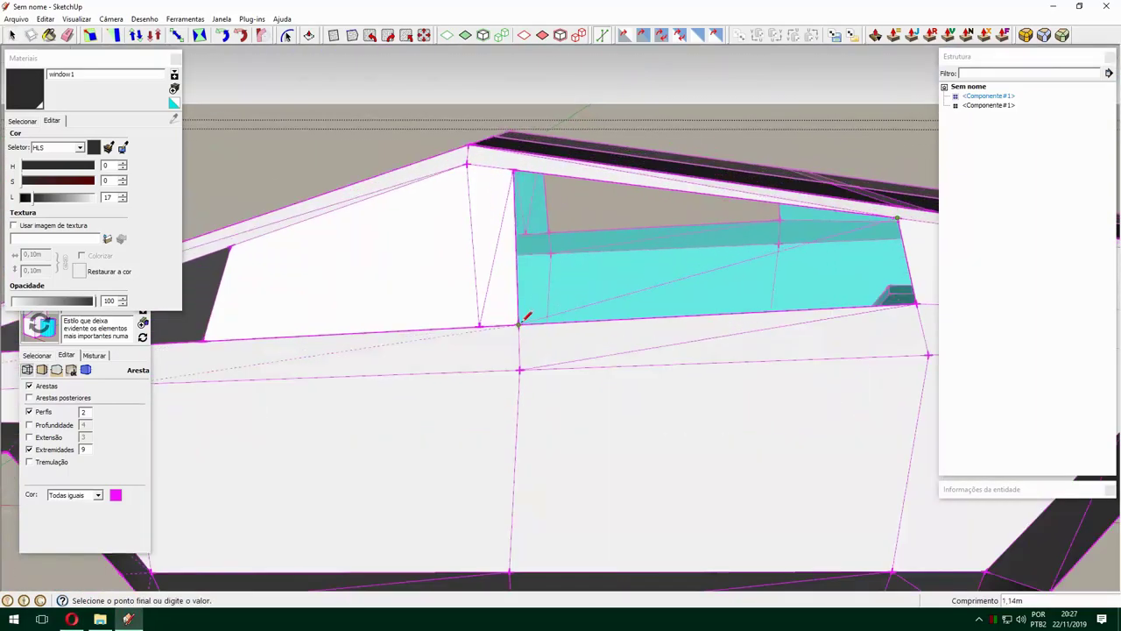
key(space)
scroll(733, 288, down, 3)
scroll(733, 188, up, 4)
key(b)
alt+click(657, 239)
Check the front-view photo and draw a pillar line from the window's lower to top edge.
scroll(657, 238, down, 3)
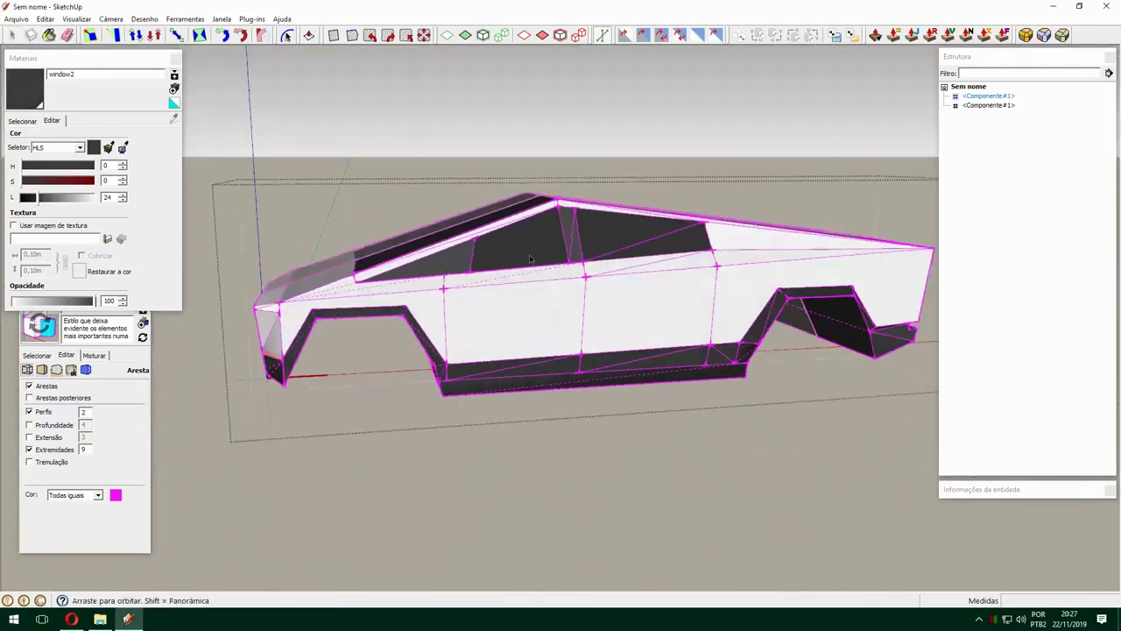
key(space)
scroll(526, 263, up, 2)
click(72, 619)
click(128, 620)
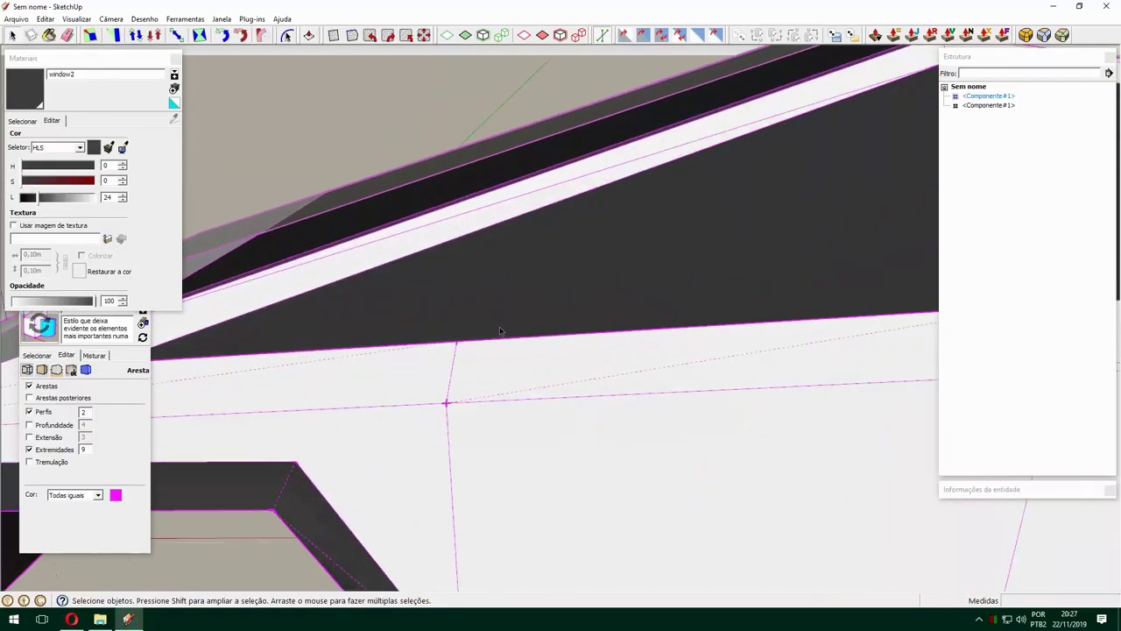
key(l)
click(433, 303)
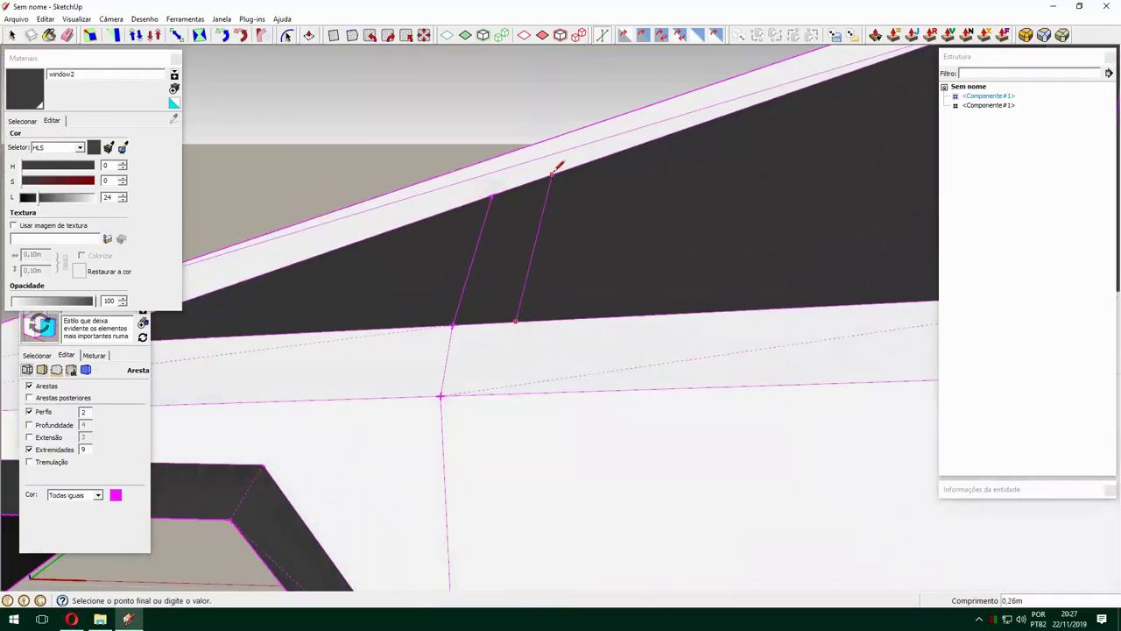
click(551, 173)
Move the new edge against the reference photo to form the thin window pillar.
key(m)
scroll(526, 211, down, 1)
scroll(471, 298, down, 3)
click(71, 619)
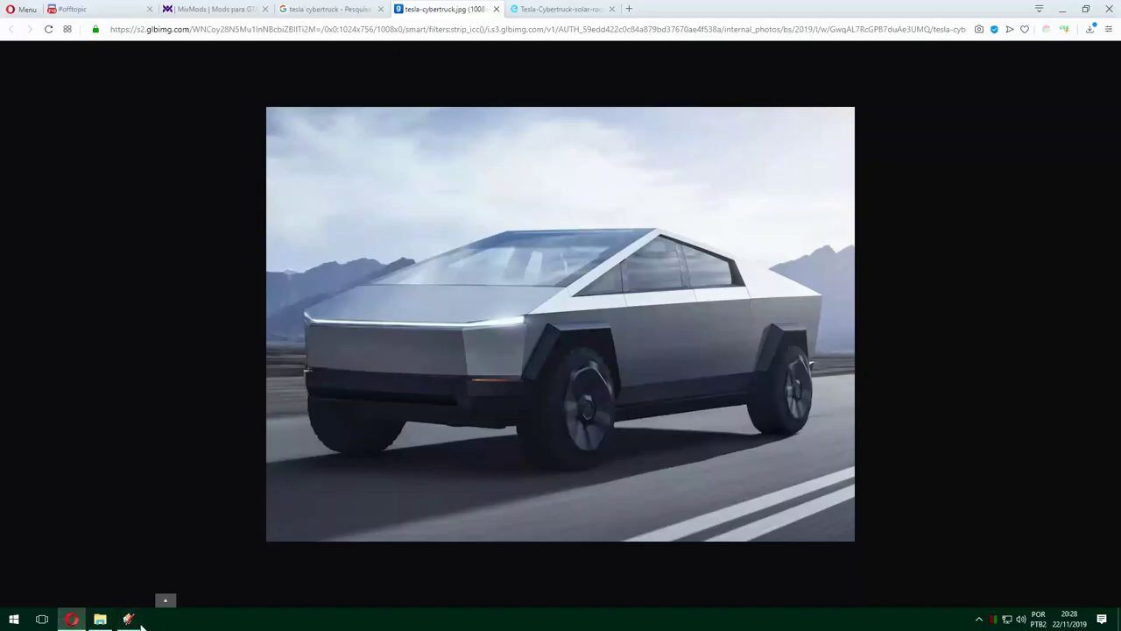
click(129, 620)
key(space)
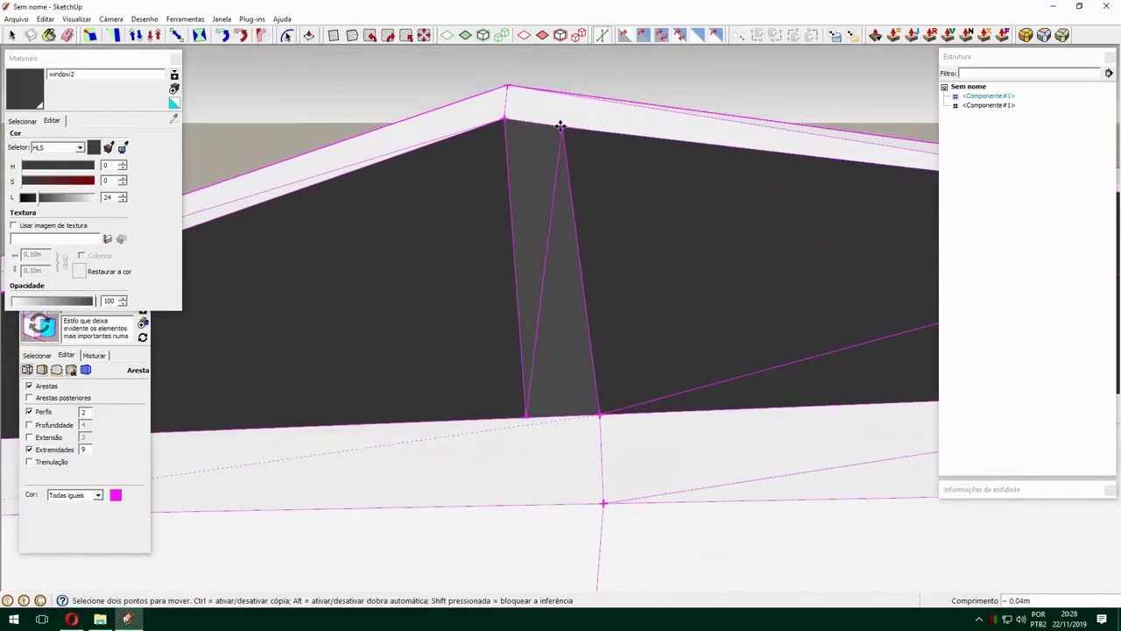
scroll(544, 415, down, 3)
key(space)
Orbit under the truck and start drawing lines on the wheel arch.
middle_drag(544, 415, 539, 235)
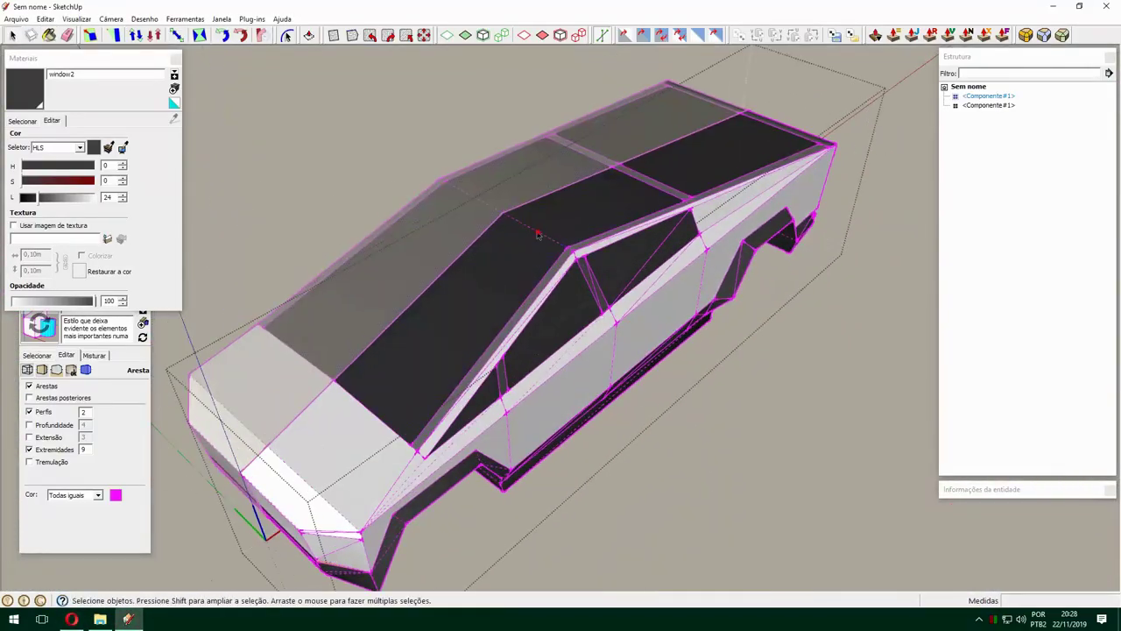
click(580, 380)
middle_drag(580, 380, 623, 496)
scroll(499, 293, up, 3)
mouse_move(499, 292)
middle_down()
mouse_move(517, 322)
mouse_move(330, 287)
middle_up()
key(l)
click(545, 310)
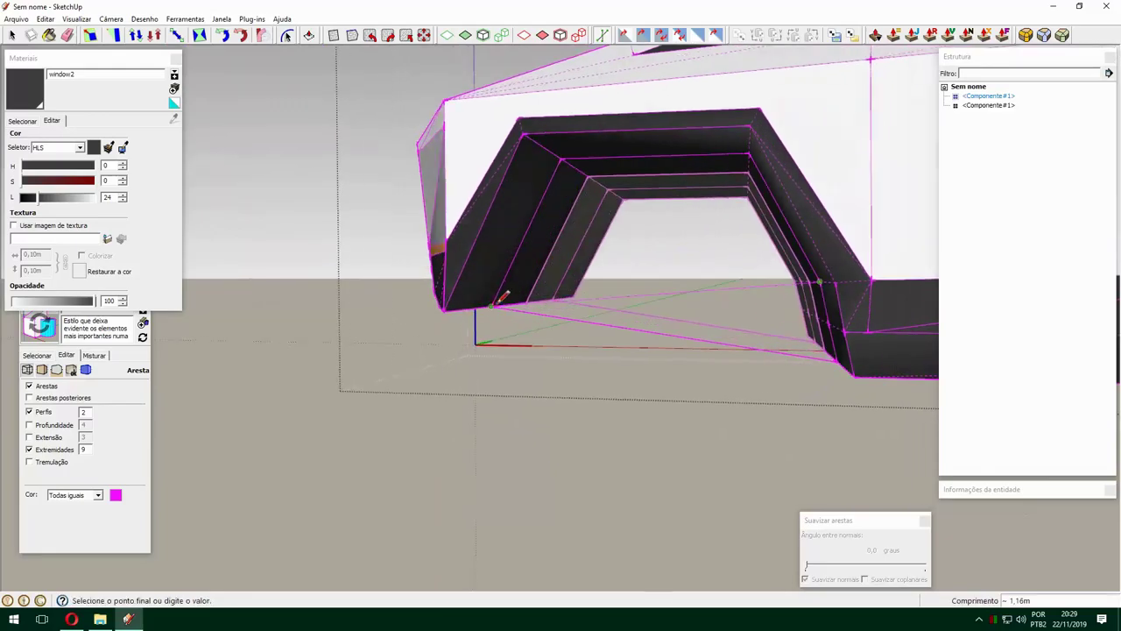
click(841, 275)
Orbit around the truck's underside to frame the wheel arch.
mouse_move(841, 275)
middle_down()
mouse_move(743, 410)
mouse_move(643, 289)
middle_up()
key(space)
scroll(710, 218, down, 3)
scroll(573, 263, up, 3)
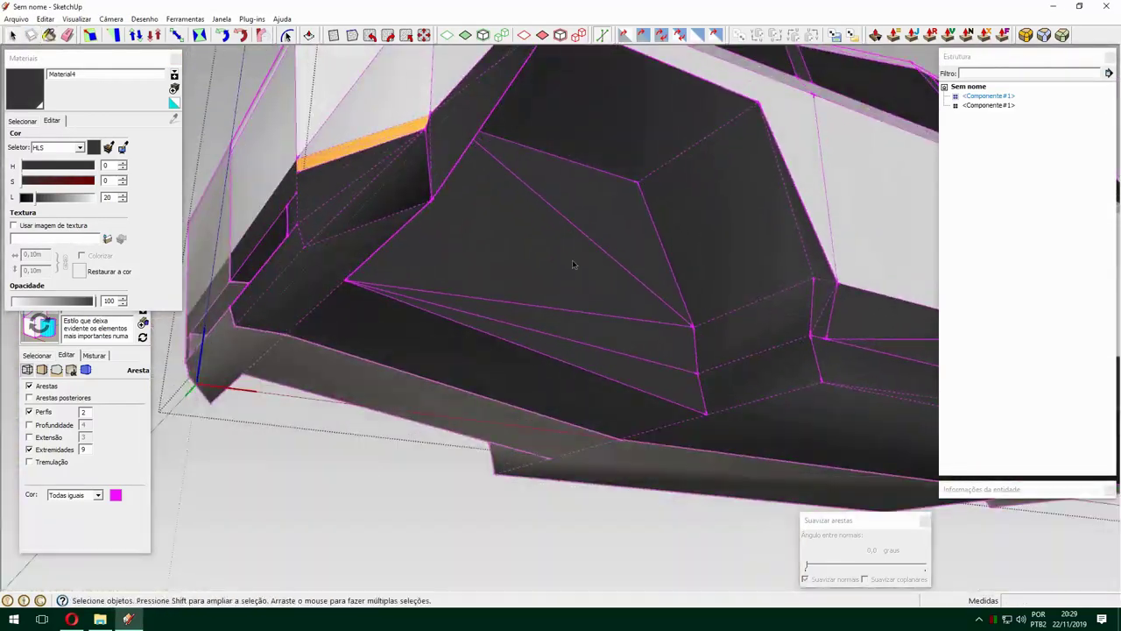
mouse_move(573, 263)
middle_down()
mouse_move(697, 385)
mouse_move(478, 417)
mouse_move(555, 467)
mouse_move(433, 382)
middle_up()
scroll(513, 501, up, 3)
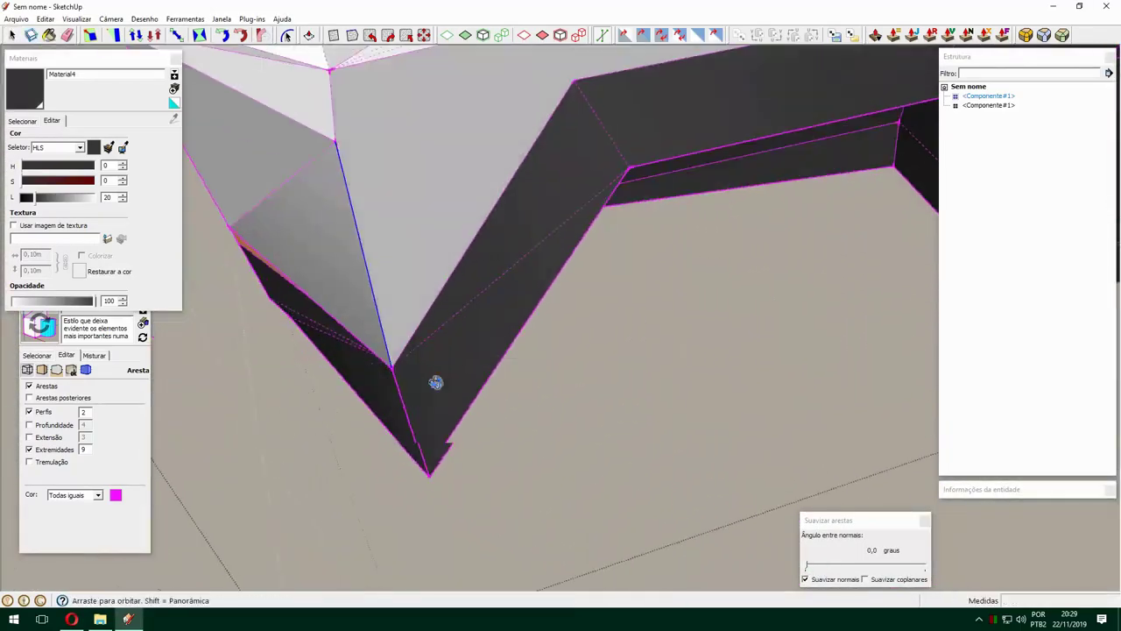
Soften the model's edges with the angle set to 25.5 degrees.
key(m)
middle_drag(523, 343, 678, 426)
key(space)
scroll(614, 426, down, 3)
scroll(464, 426, down, 3)
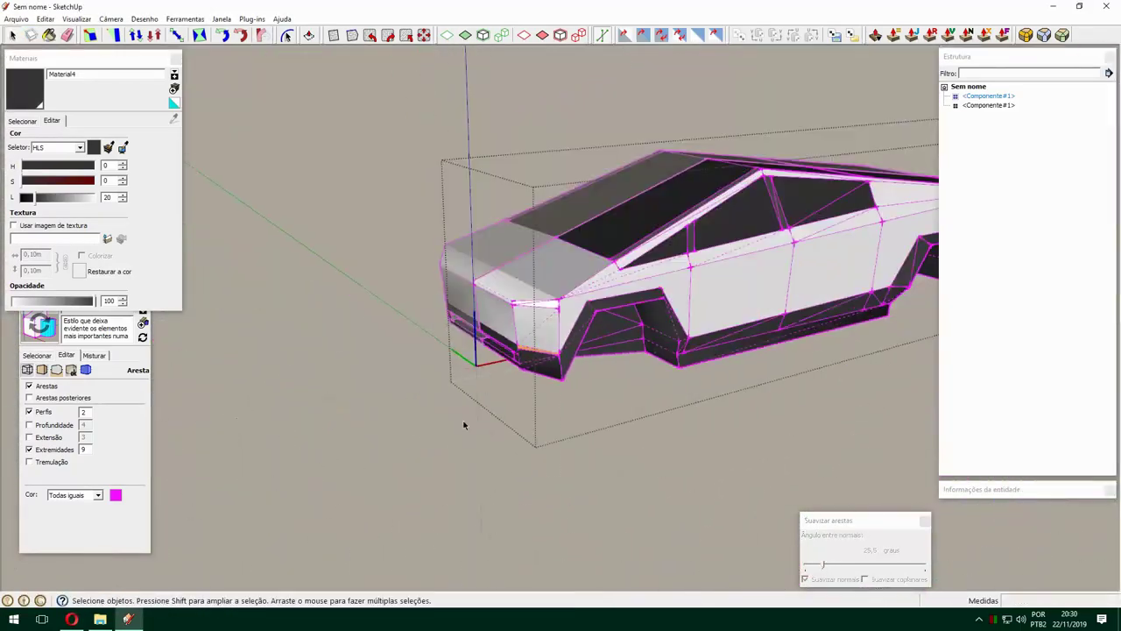
scroll(631, 368, up, 5)
Draw an extra edge on the lower body by the wheel arch, then orbit back out.
key(l)
click(573, 412)
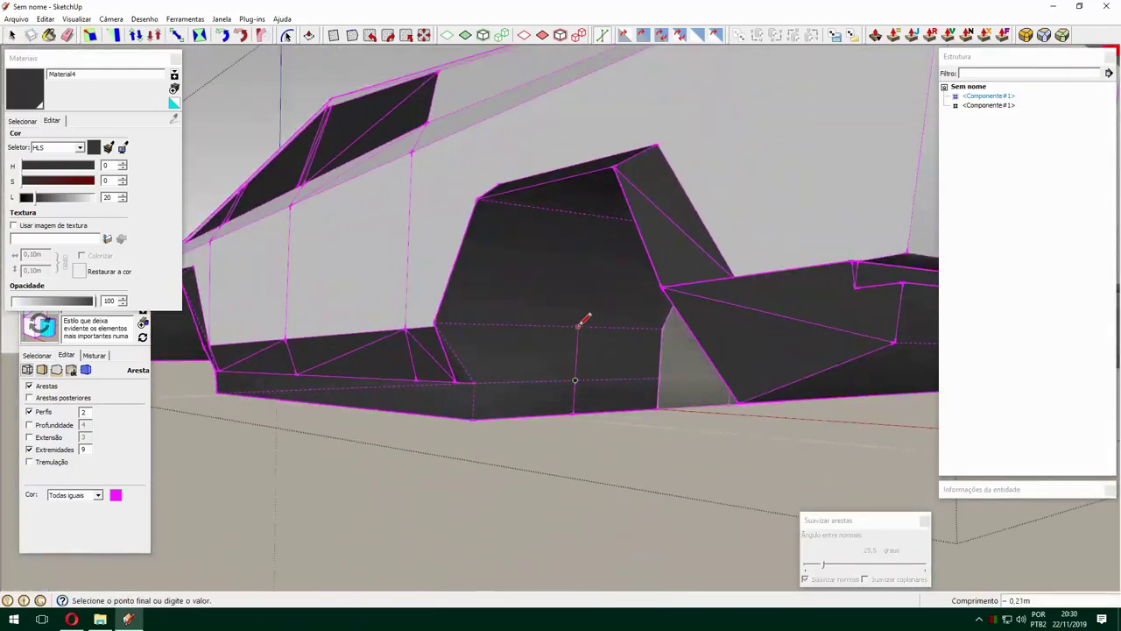
mouse_move(578, 322)
middle_down()
mouse_move(671, 213)
mouse_move(850, 250)
mouse_move(501, 363)
mouse_move(570, 254)
middle_up()
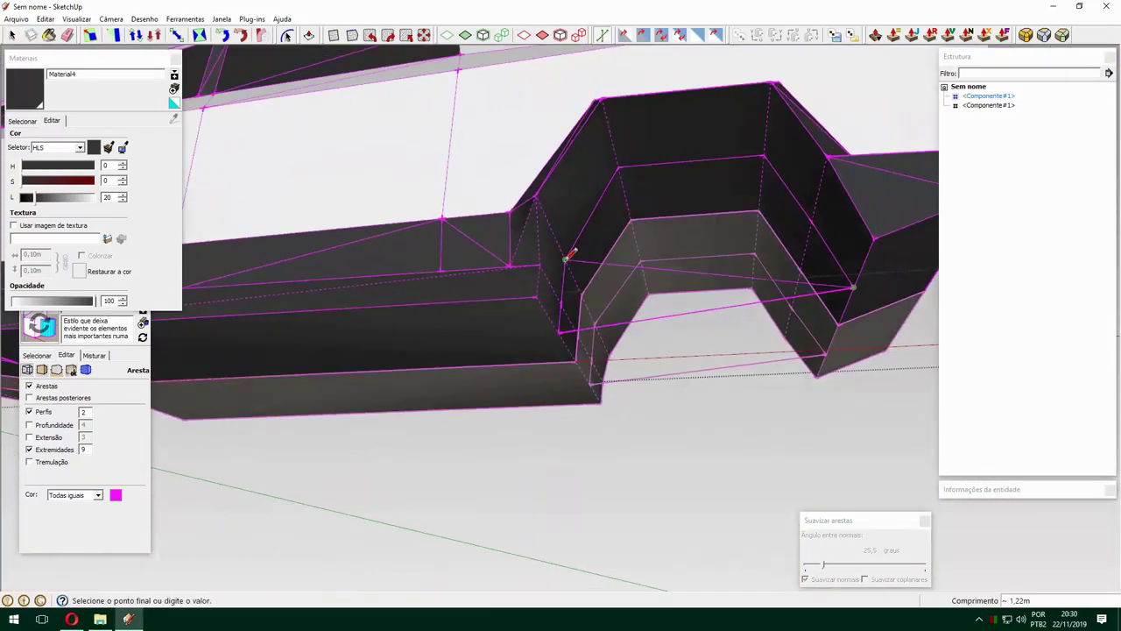
mouse_move(764, 264)
middle_down()
mouse_move(359, 252)
mouse_move(618, 180)
middle_up()
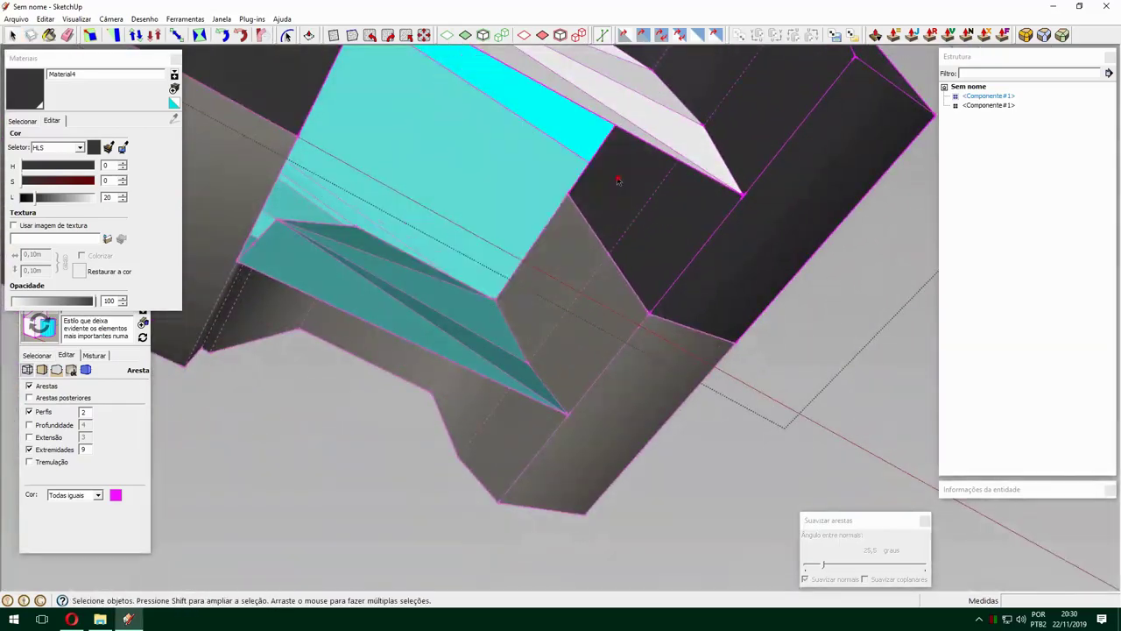
middle_drag(652, 322, 513, 362)
scroll(570, 350, down, 5)
scroll(609, 348, down, 3)
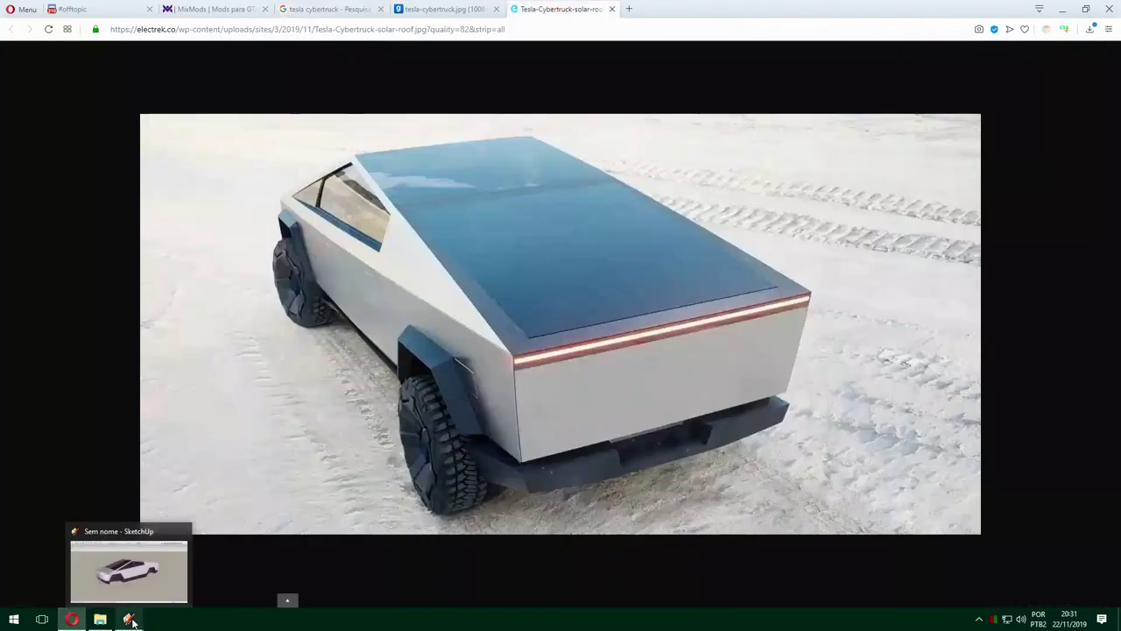
Compare the rear-view reference photo with the model and orbit to an angled wheel view.
click(131, 620)
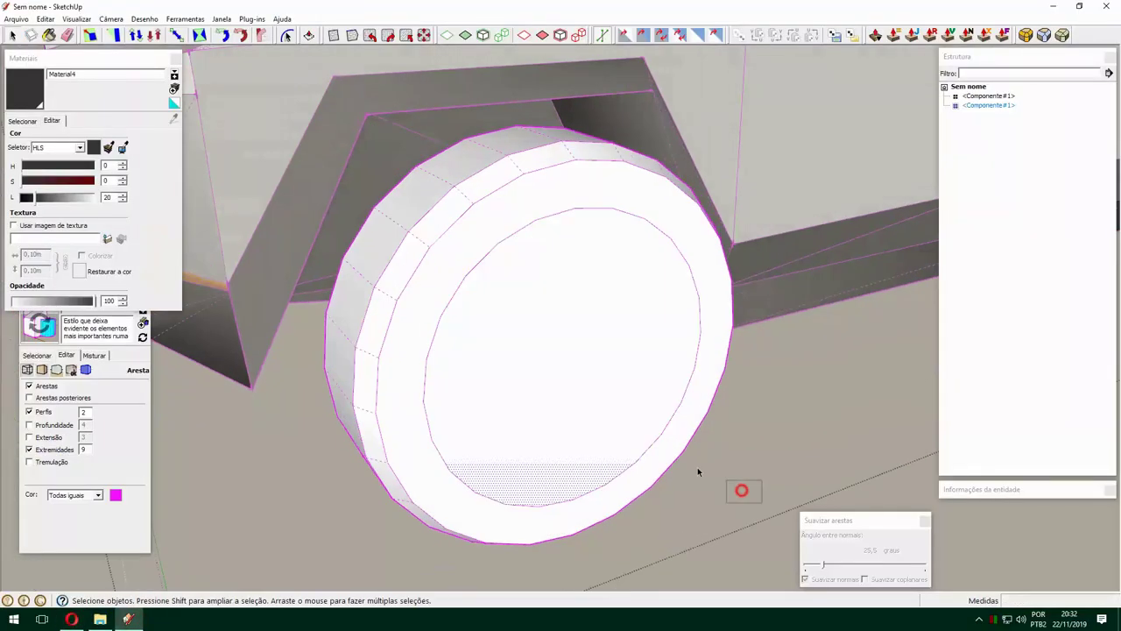
click(74, 621)
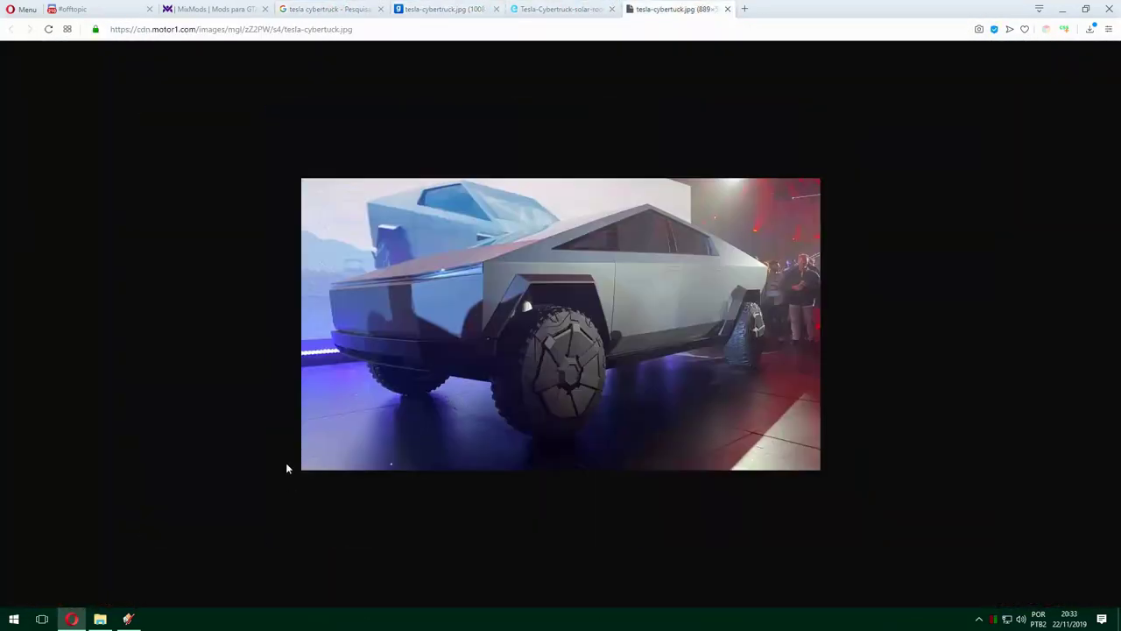
click(137, 618)
middle_drag(397, 508, 510, 323)
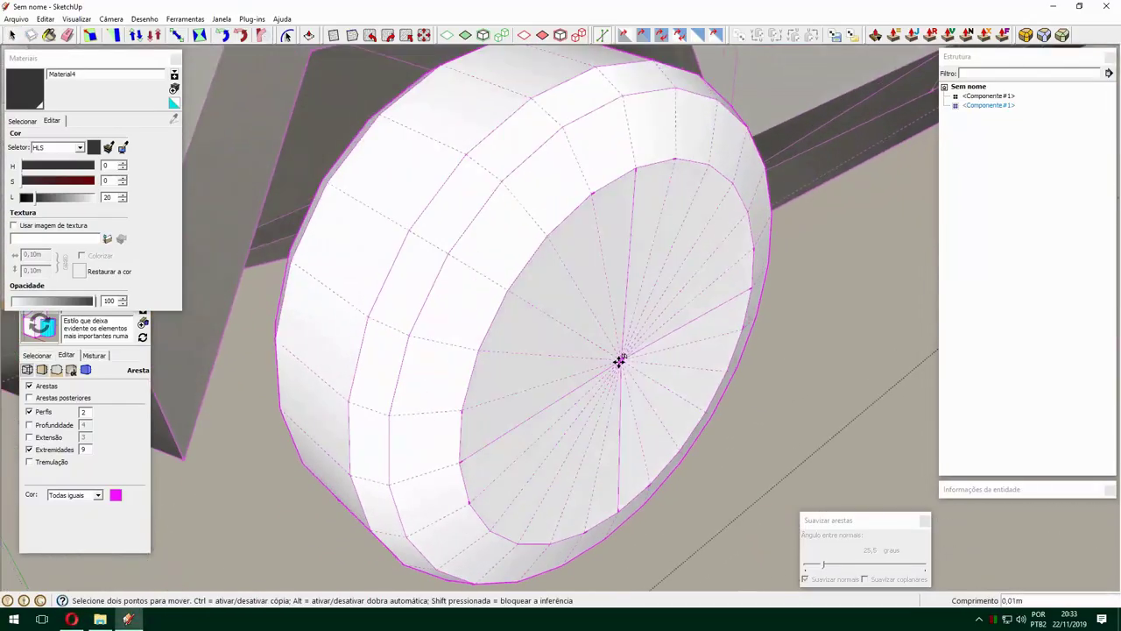
Flip between the Cybertruck reference photo and the wheel model to compare them.
click(136, 621)
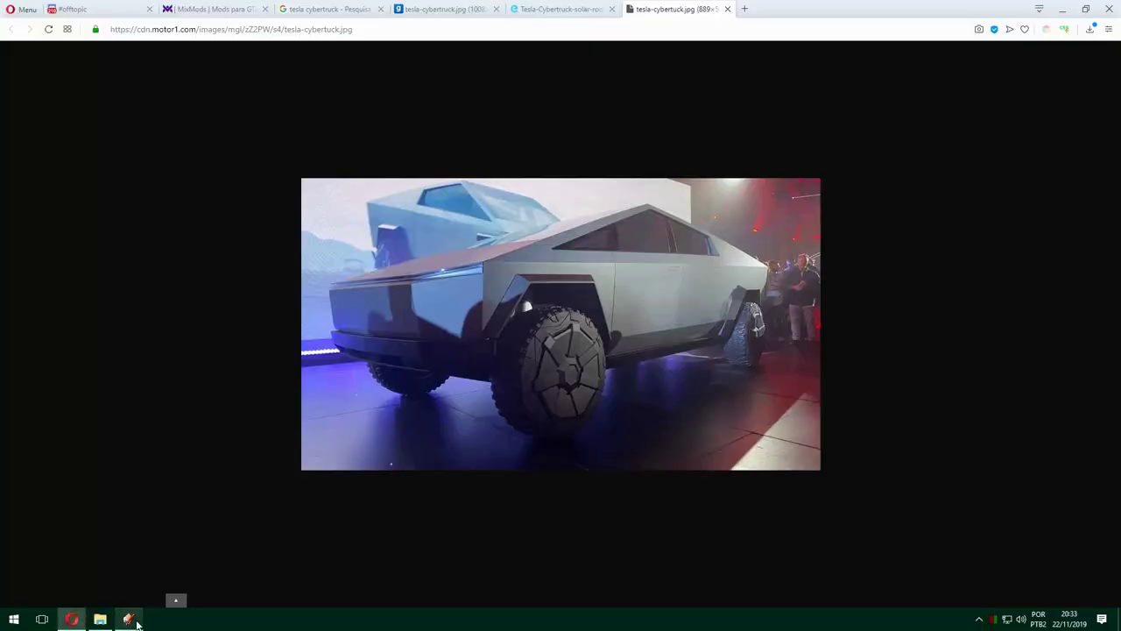
click(138, 621)
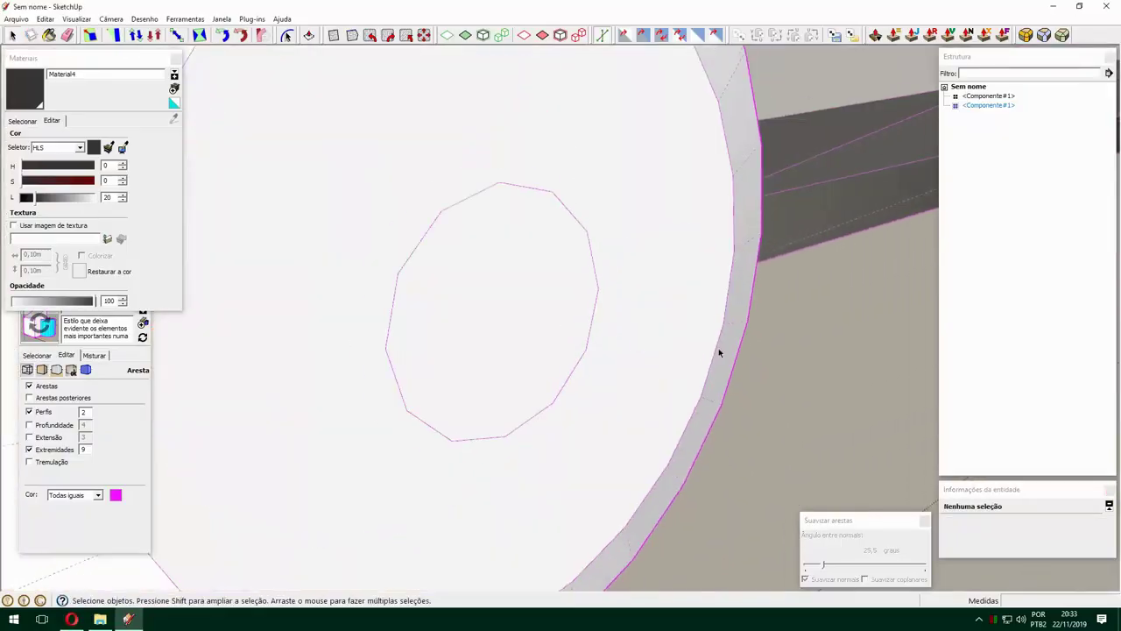
click(131, 620)
click(130, 620)
click(130, 620)
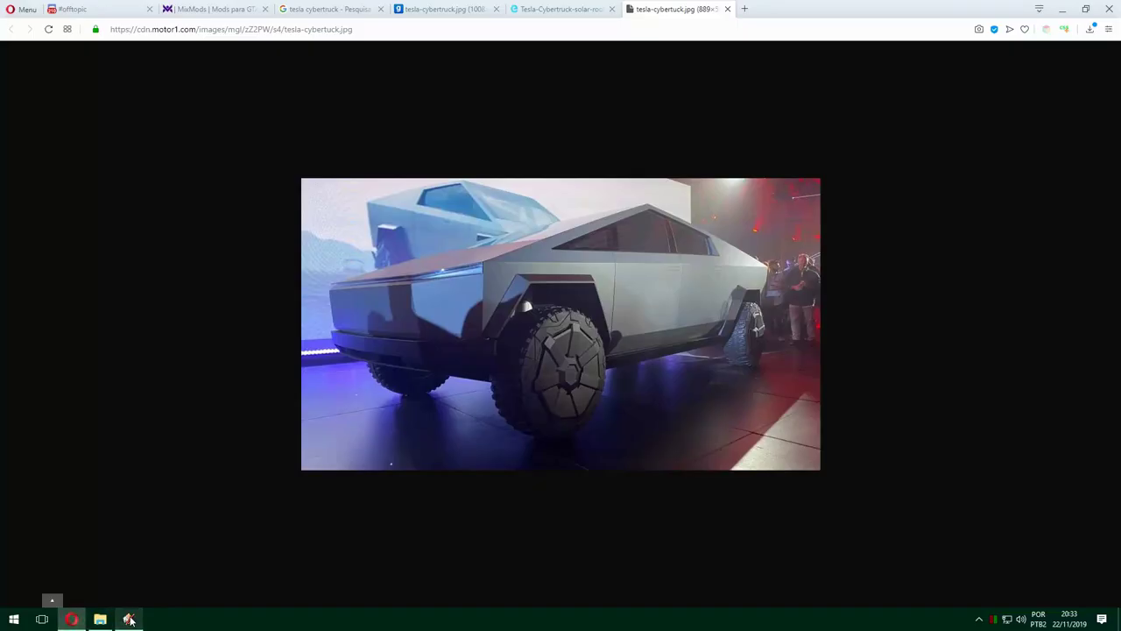
click(131, 620)
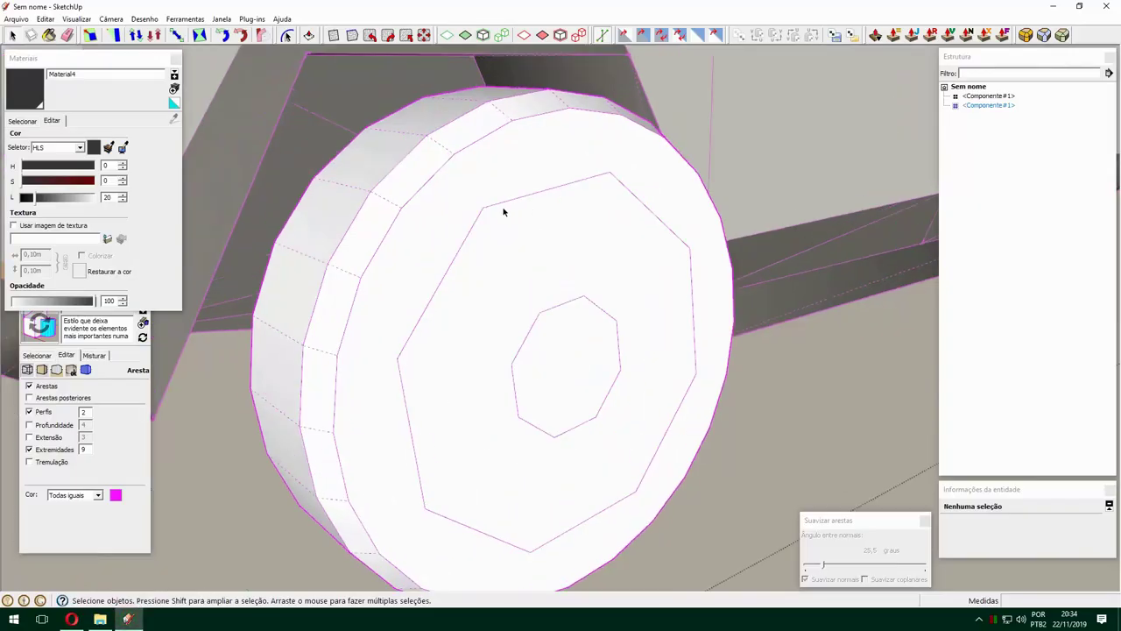
Replace the inner polygon on the wheel face with an eight-sided circle.
middle_drag(504, 212, 530, 175)
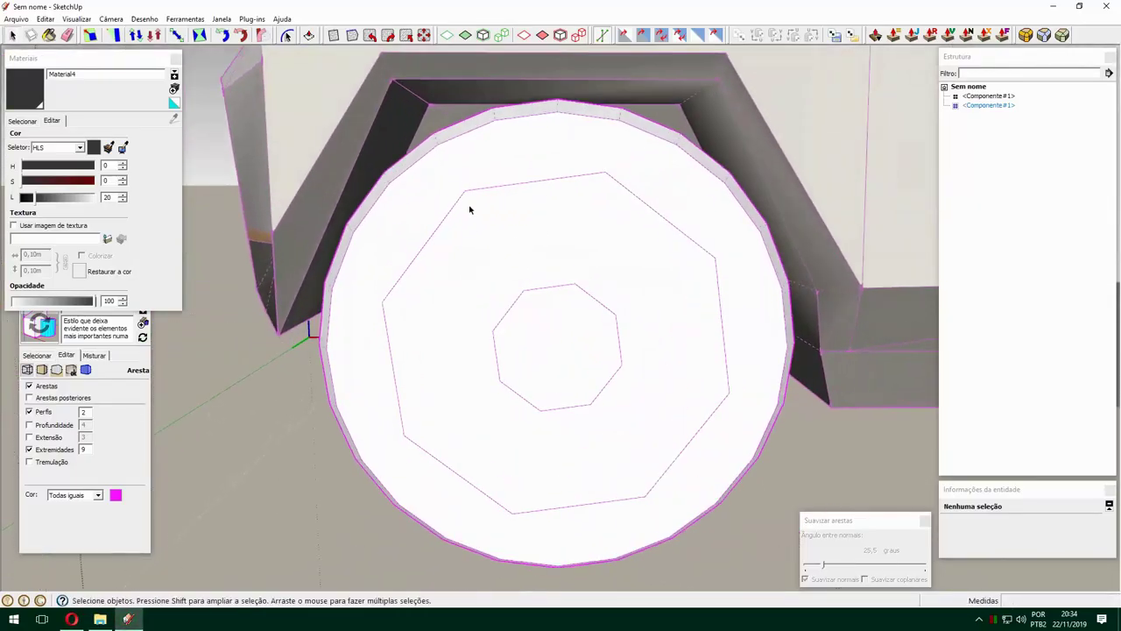
key(ctrl+z)
key(space)
click(578, 168)
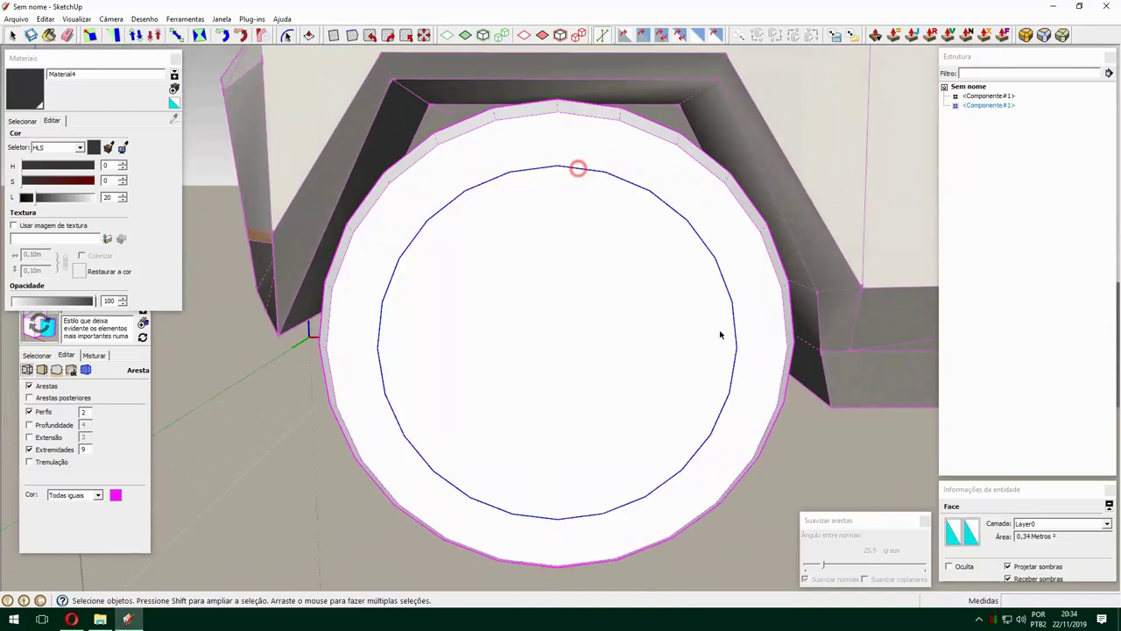
key(c)
scroll(578, 350, down, 3)
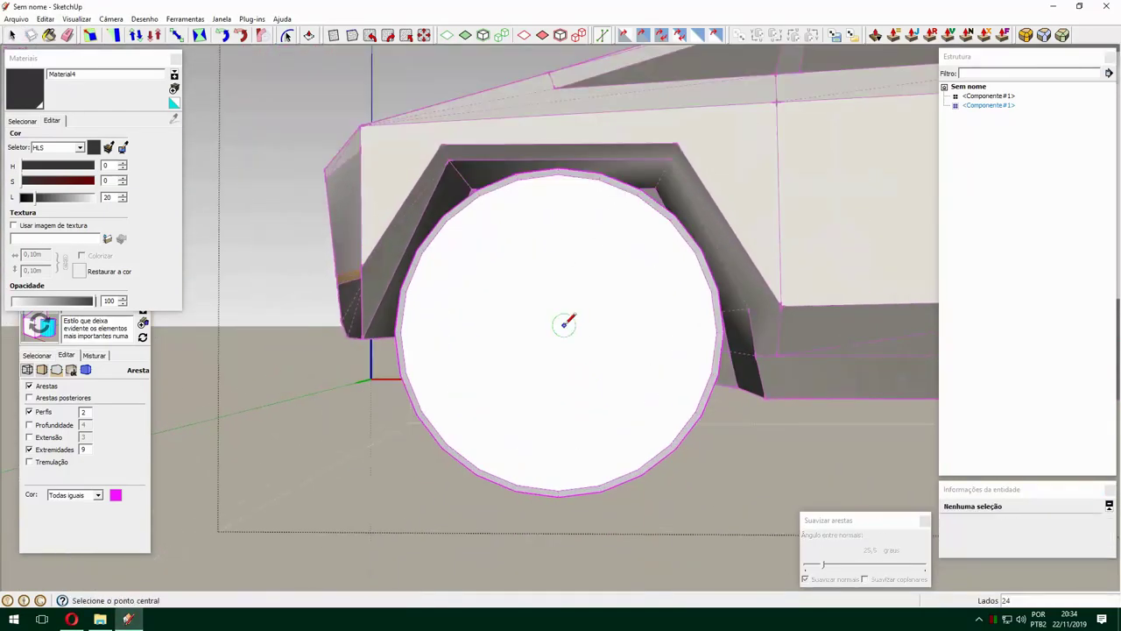
click(586, 228)
scroll(569, 245, up, 2)
scroll(571, 338, down, 2)
Draw radial lines across the wheel face out from the inner octagon.
key(l)
click(570, 489)
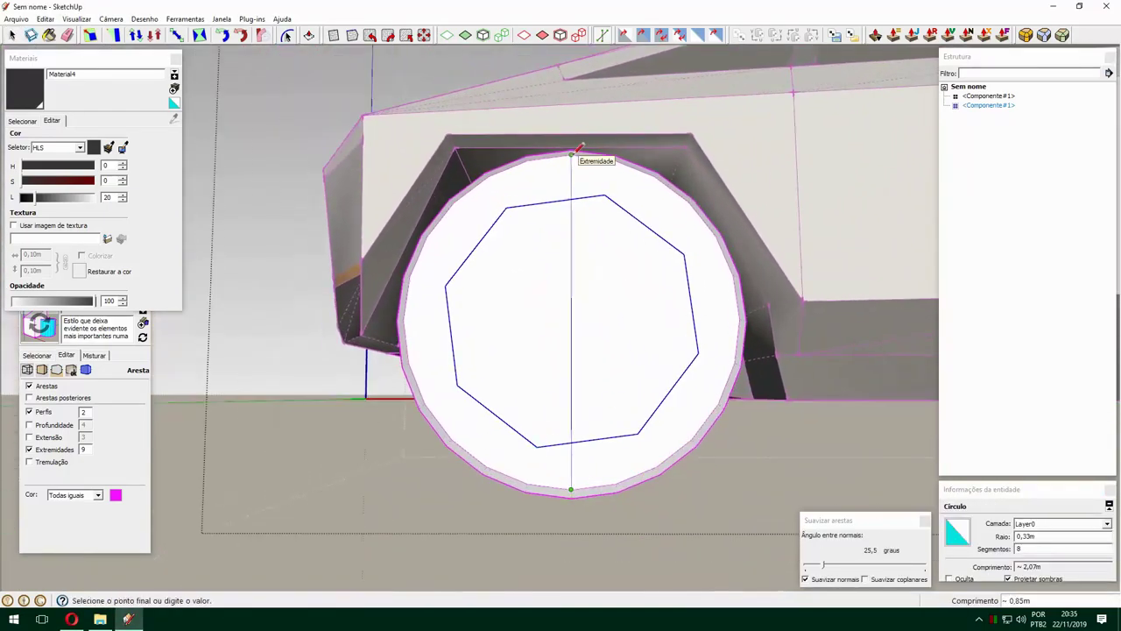
middle_drag(699, 230, 683, 310)
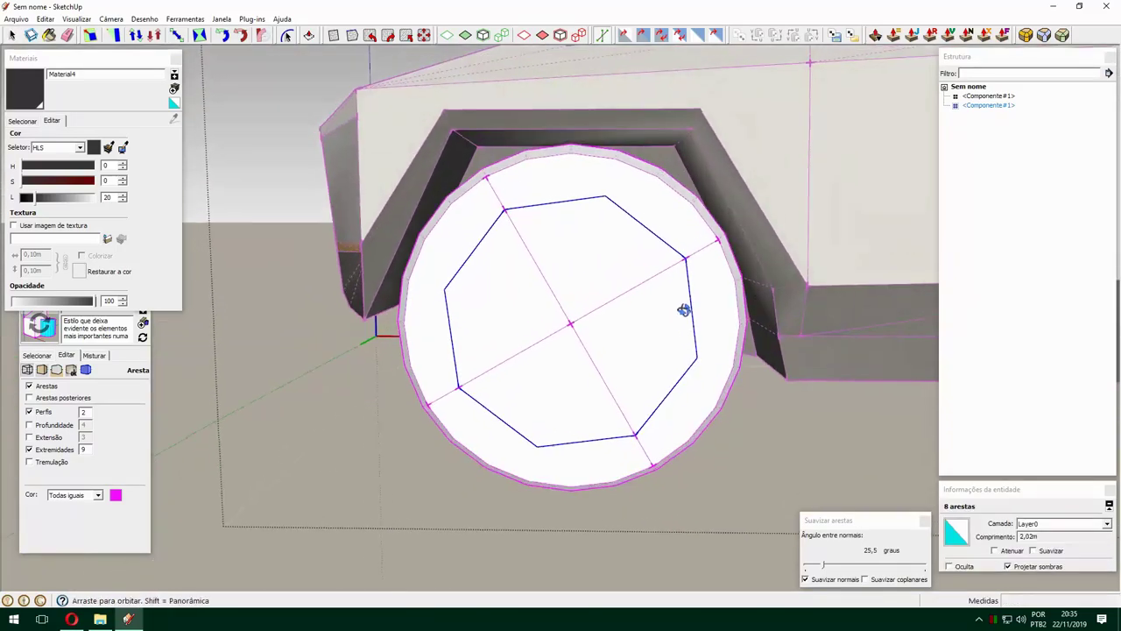
scroll(466, 302, down, 3)
scroll(538, 212, up, 4)
key(c)
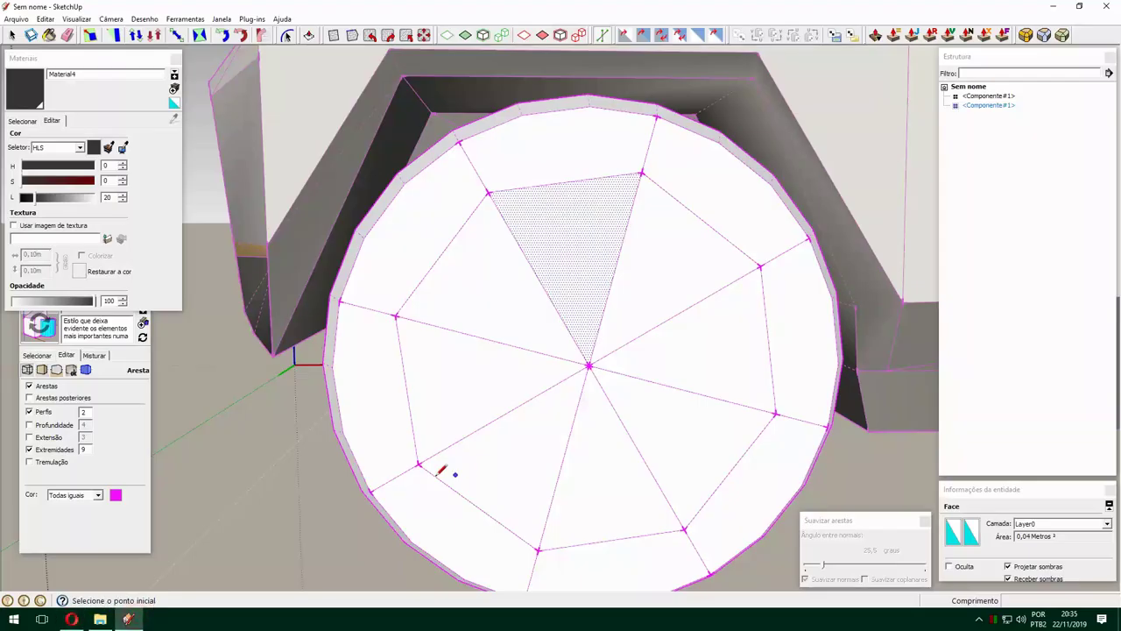
click(561, 383)
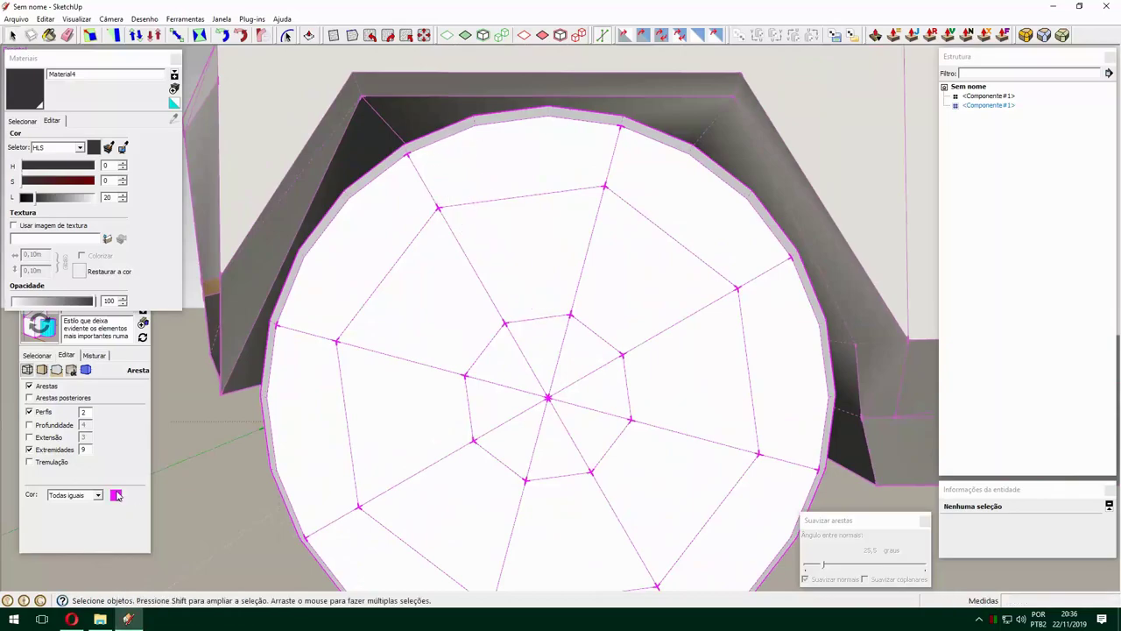
Show the model's edges in black and make one wheel wedge a component.
click(47, 205)
key(l)
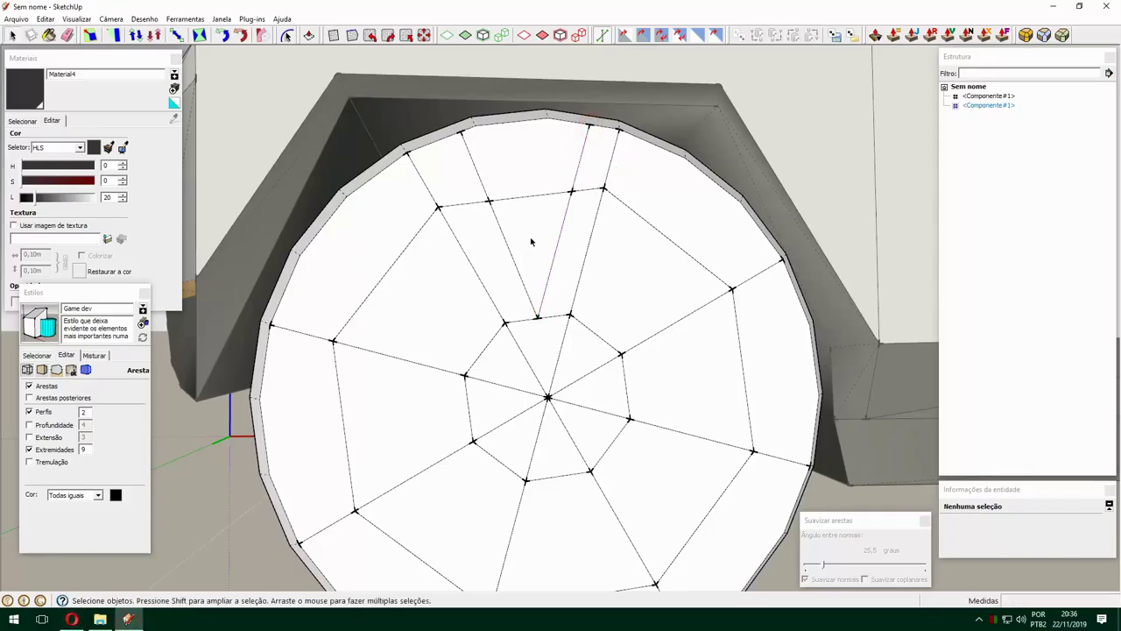
click(521, 253)
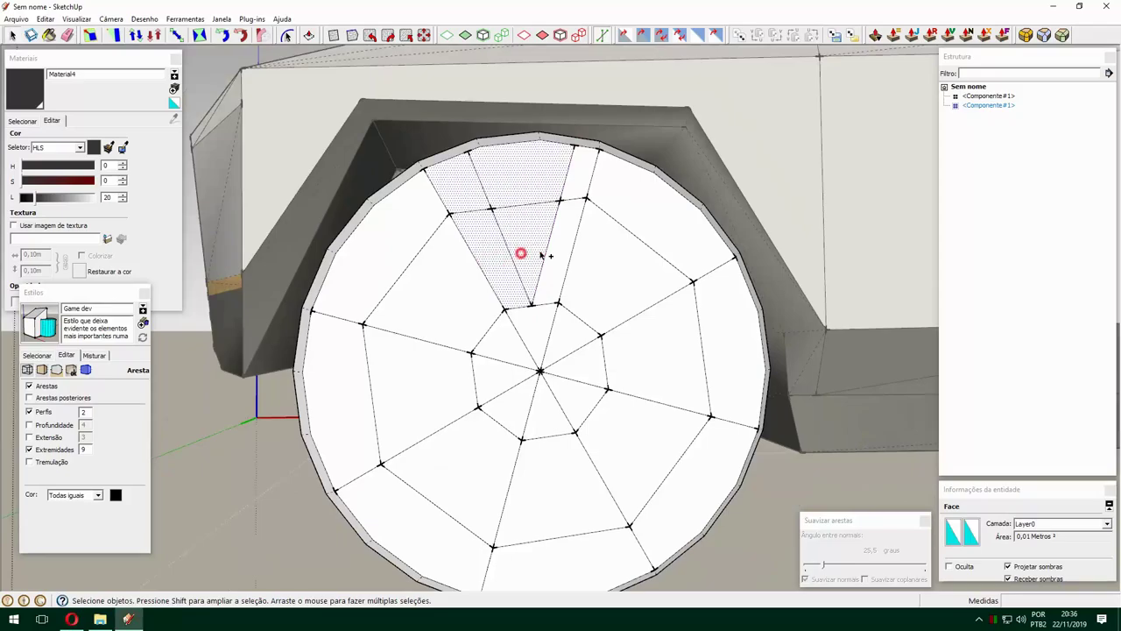
key(g)
mouse_move(540, 321)
middle_down()
mouse_move(446, 316)
mouse_move(818, 240)
mouse_move(610, 442)
middle_up()
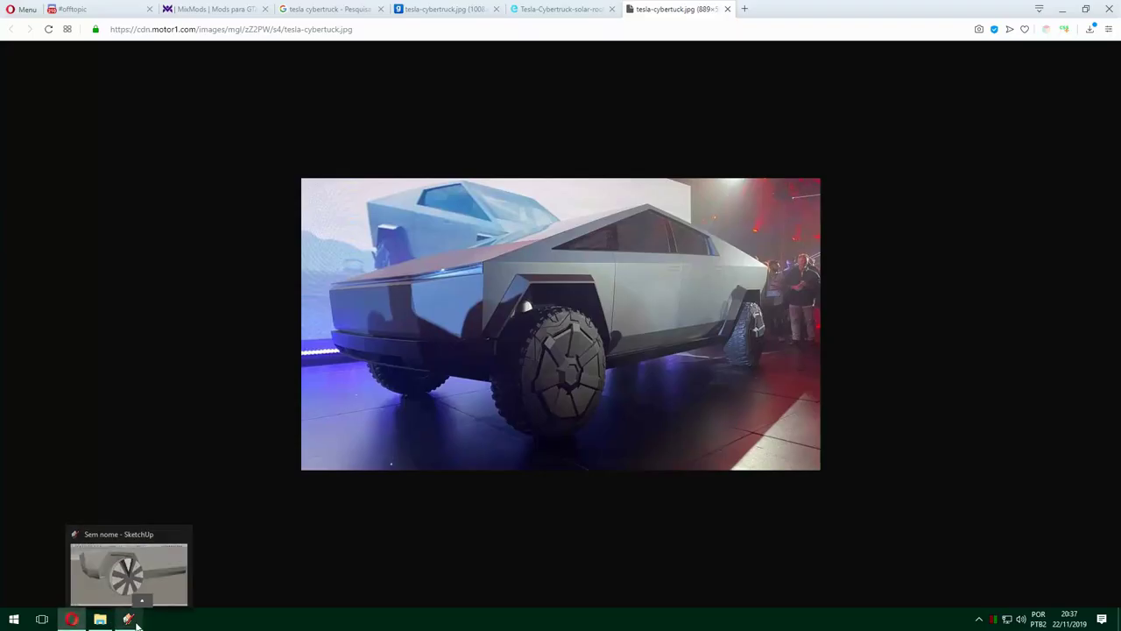
Draw a line across the V-shaped spokes, comparing against the wheel reference photo.
click(136, 624)
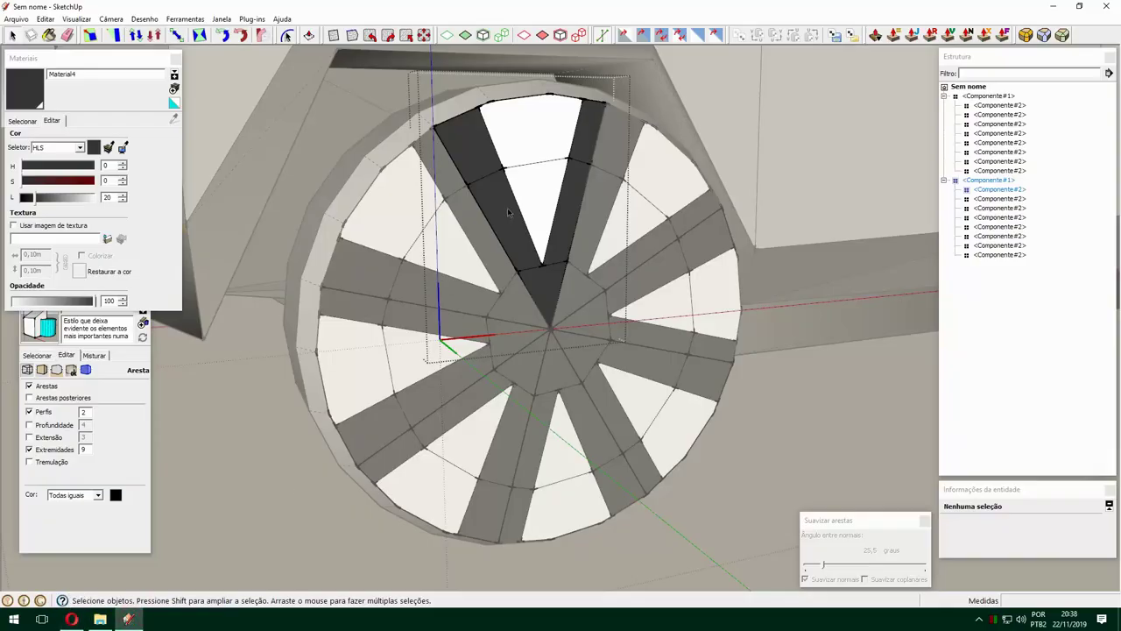
click(71, 619)
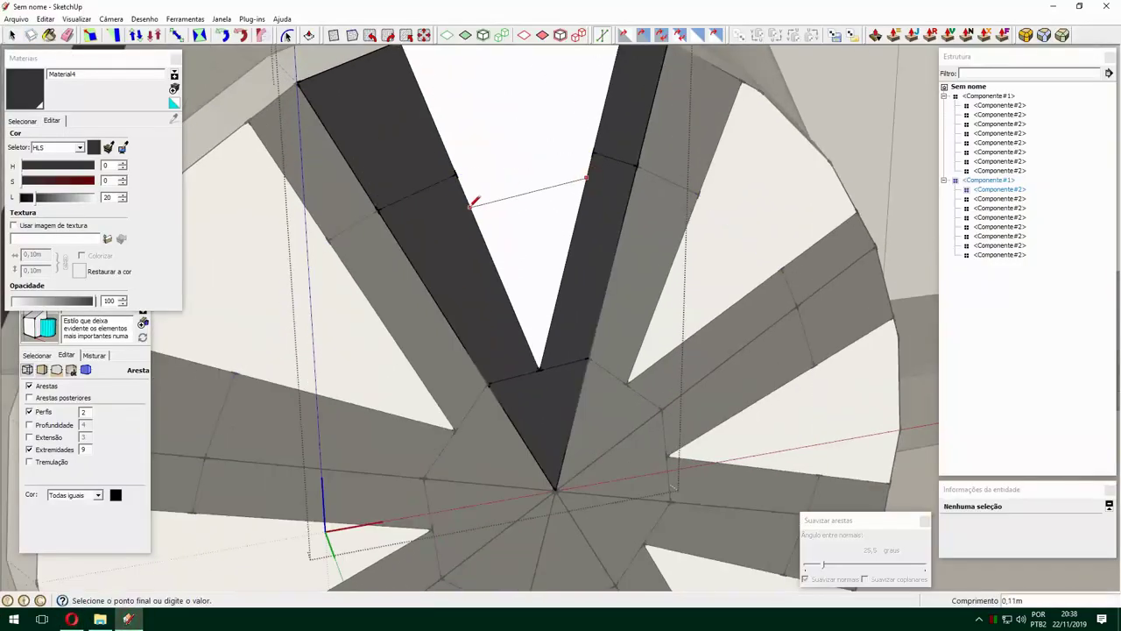
scroll(474, 201, down, 5)
middle_drag(570, 145, 575, 293)
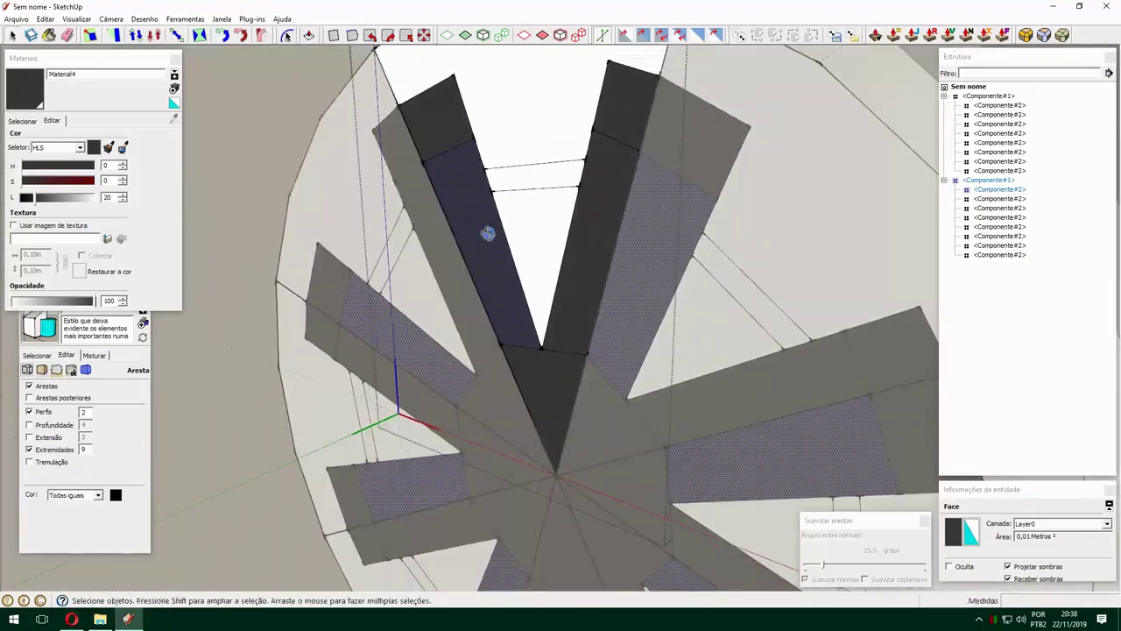
click(129, 619)
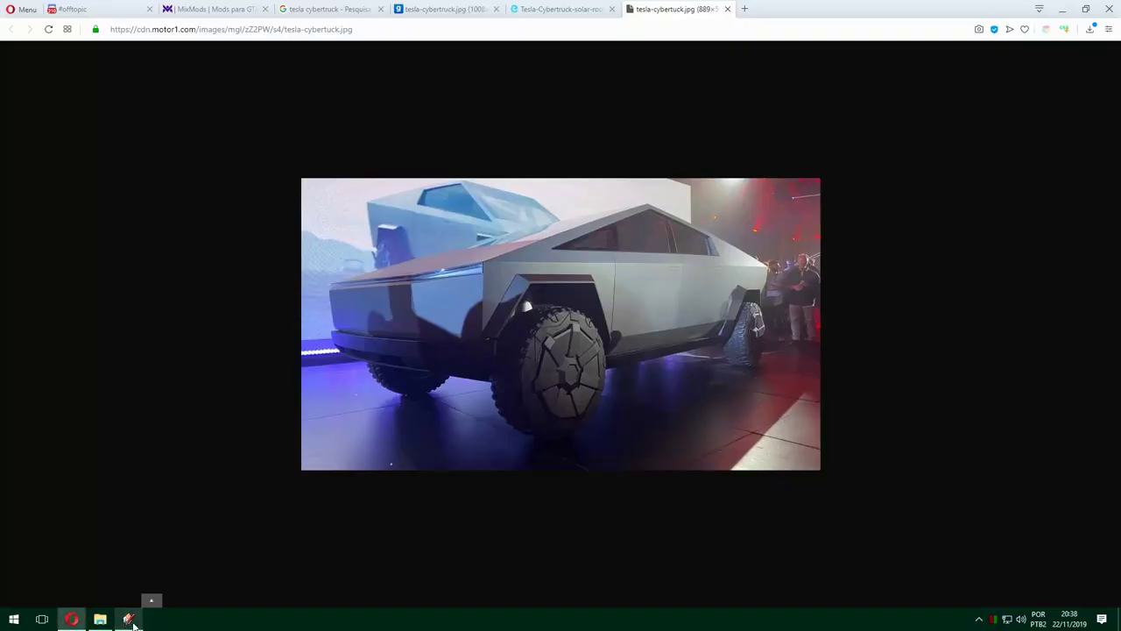
click(129, 619)
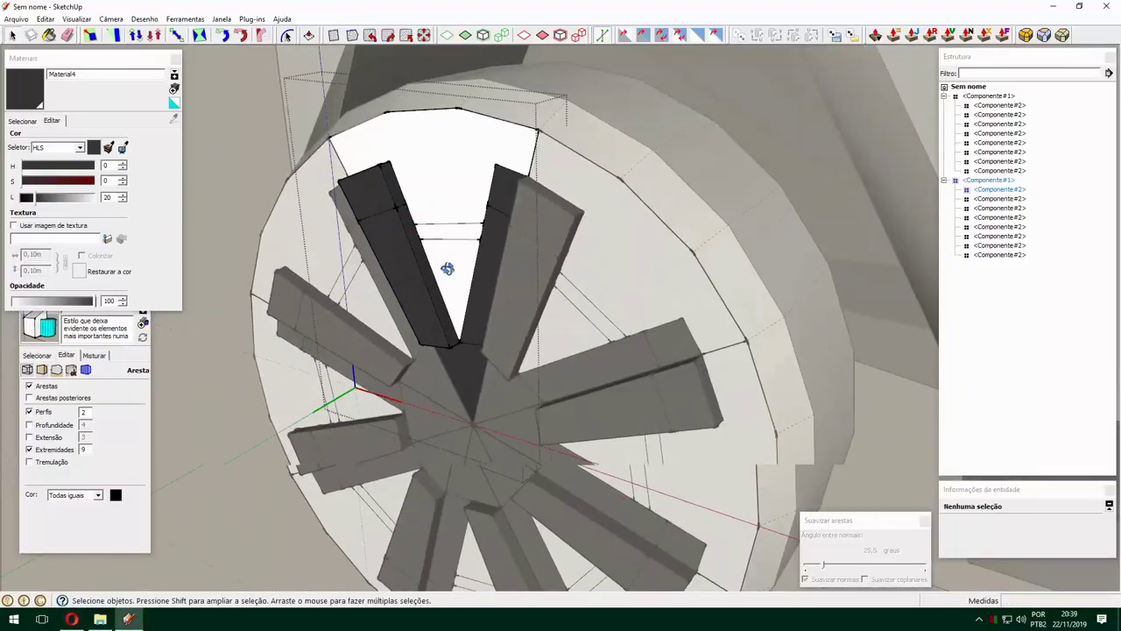
Push/Pull the spoke blade faces outward from the wheel face.
middle_drag(447, 268, 488, 276)
middle_drag(408, 364, 521, 368)
key(p)
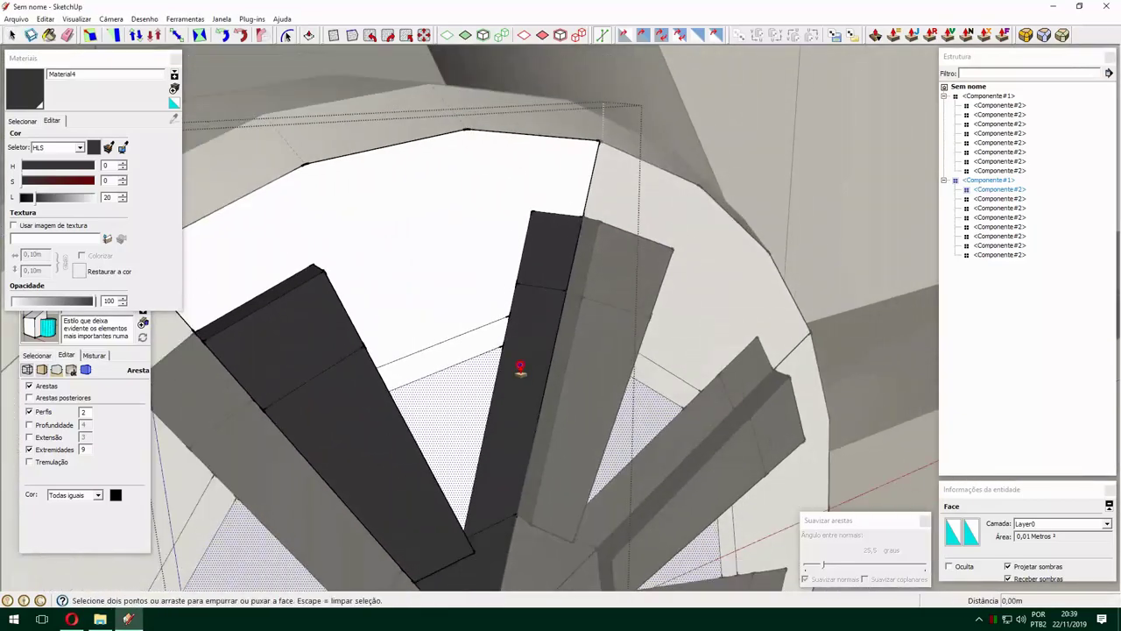
middle_drag(545, 331, 473, 382)
key(m)
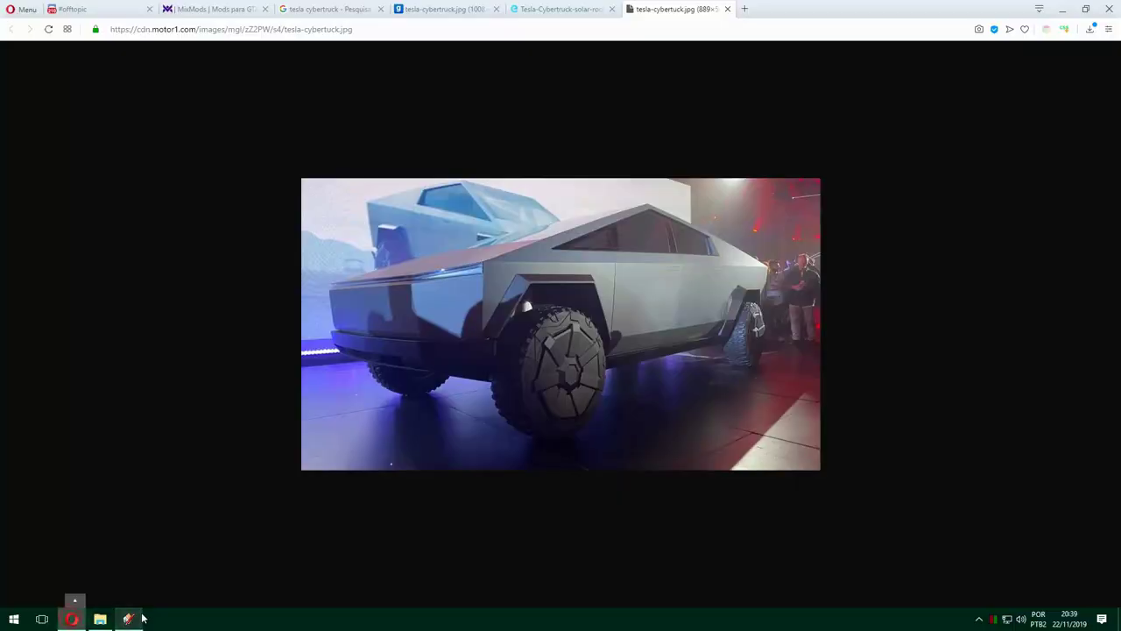
click(142, 618)
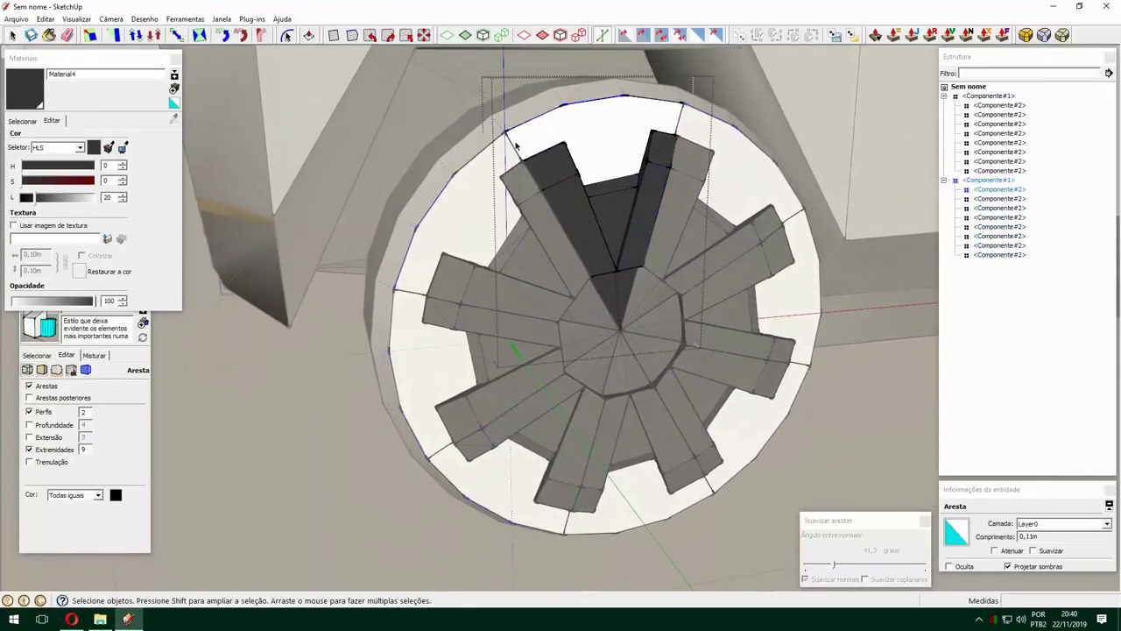
Scale the top V-shaped spoke component to a new size.
scroll(488, 158, up, 2)
key(s)
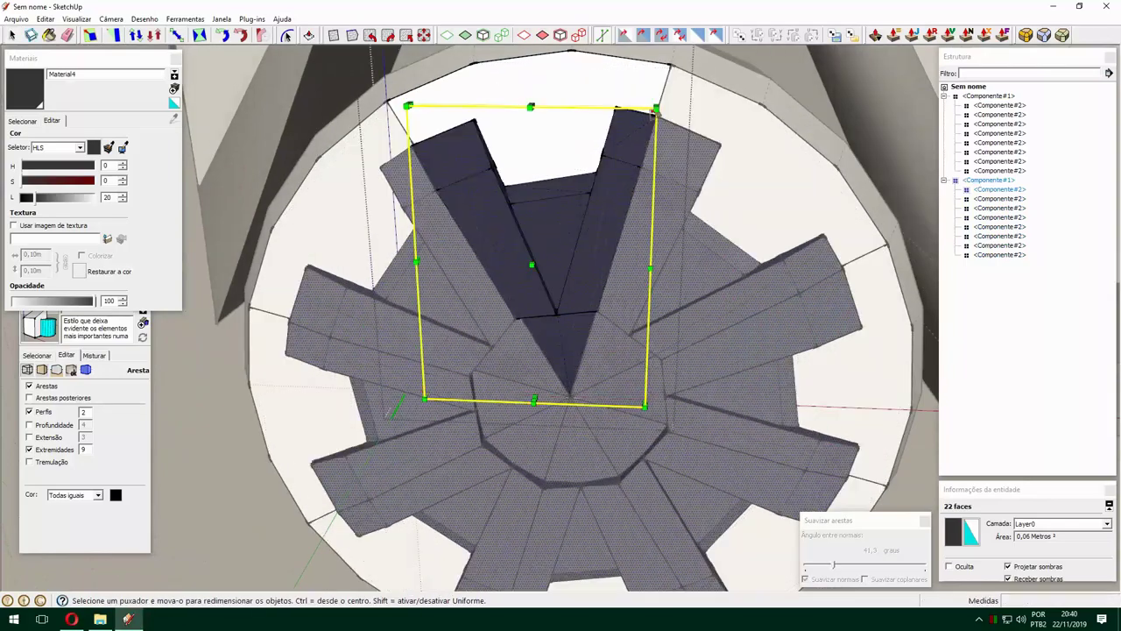
middle_drag(617, 109, 525, 176)
scroll(816, 261, up, 2)
key(space)
scroll(590, 233, down, 5)
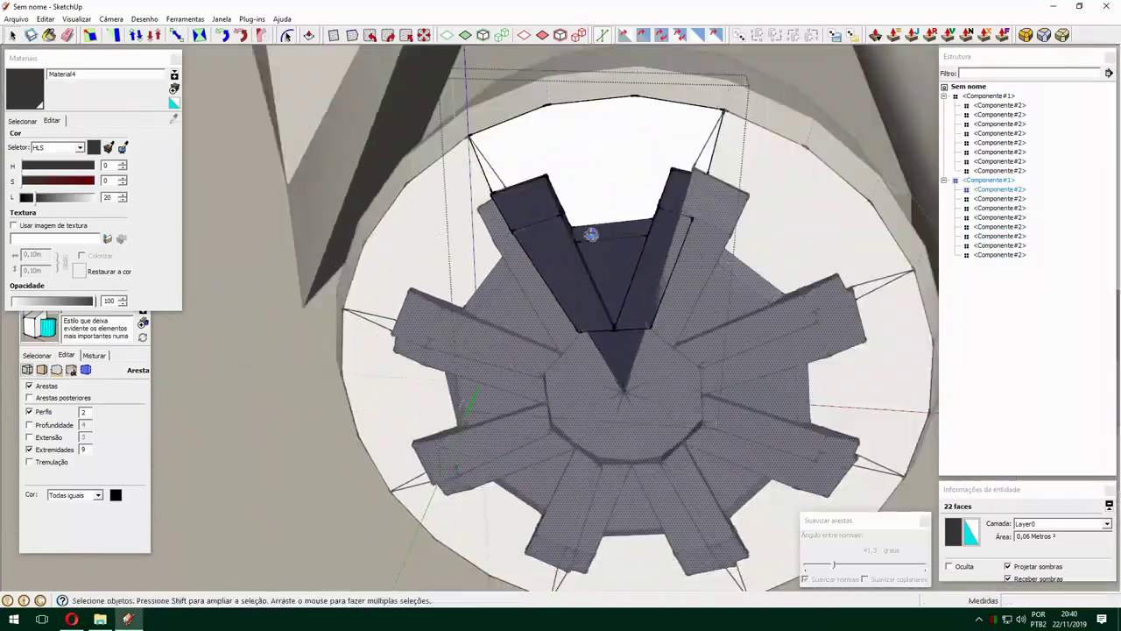
scroll(633, 165, down, 2)
middle_drag(633, 166, 729, 196)
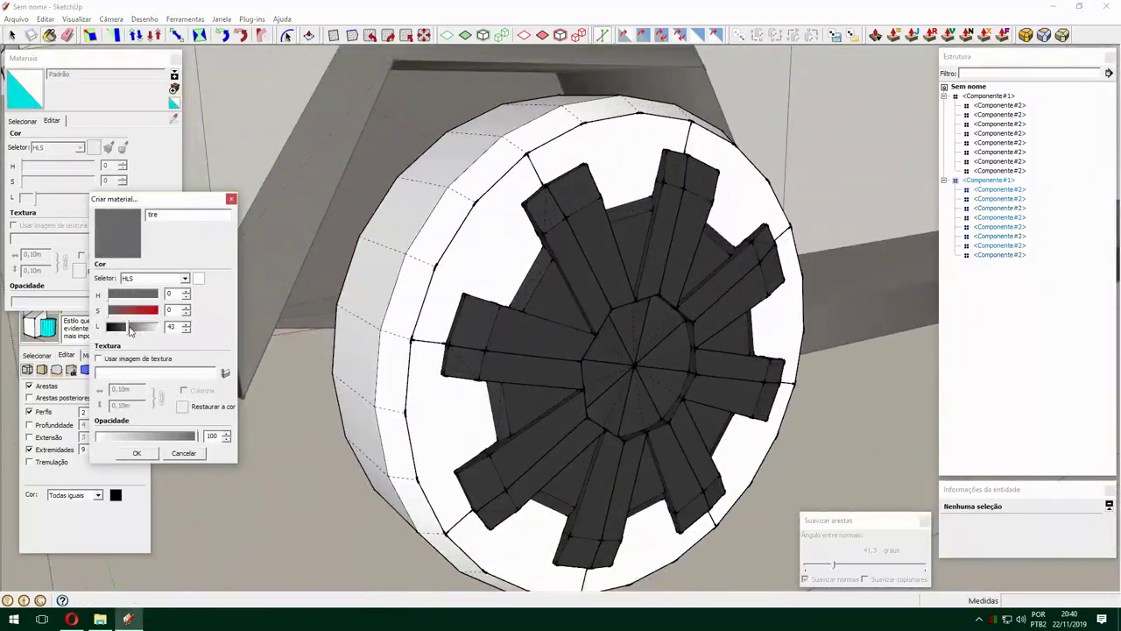
Confirm the dark grey 'tire' material and paint the wheel with it.
click(136, 453)
middle_drag(455, 368, 525, 351)
click(506, 352)
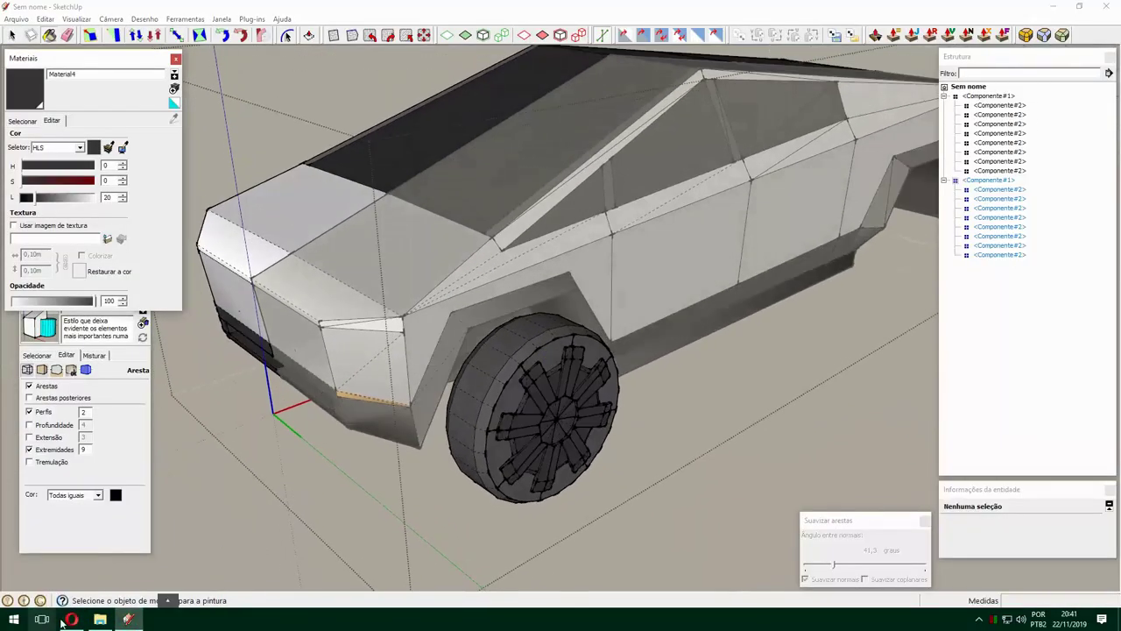
scroll(556, 411, up, 6)
click(854, 377)
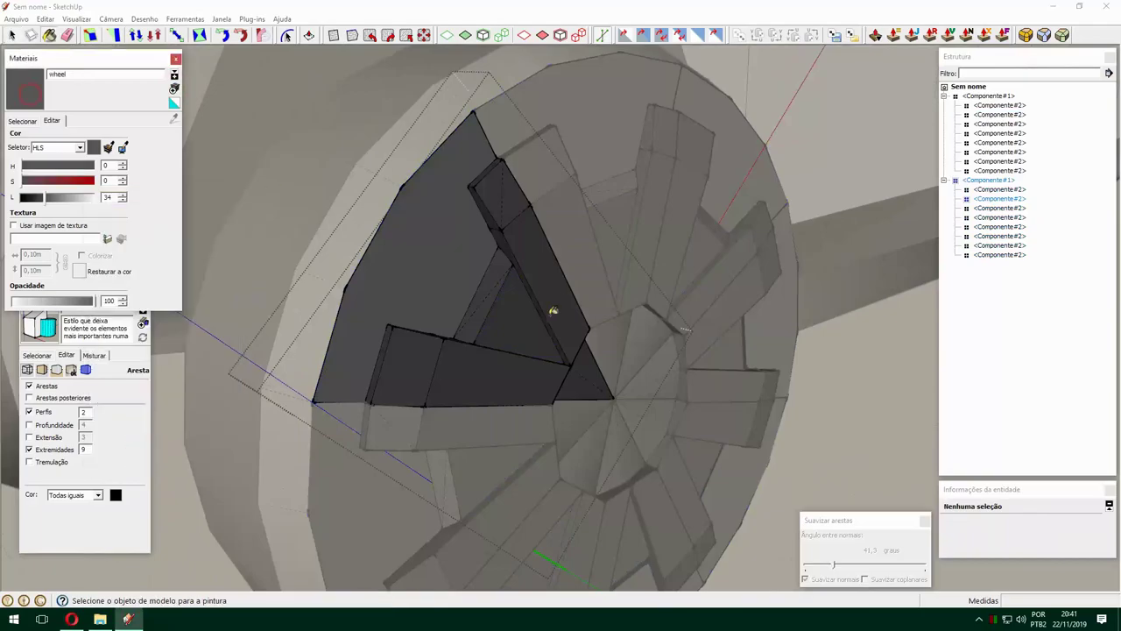
Orbit around the wheel and compare it with the reference photo.
scroll(552, 311, down, 2)
scroll(553, 311, down, 4)
scroll(553, 311, up, 5)
middle_drag(552, 311, 538, 310)
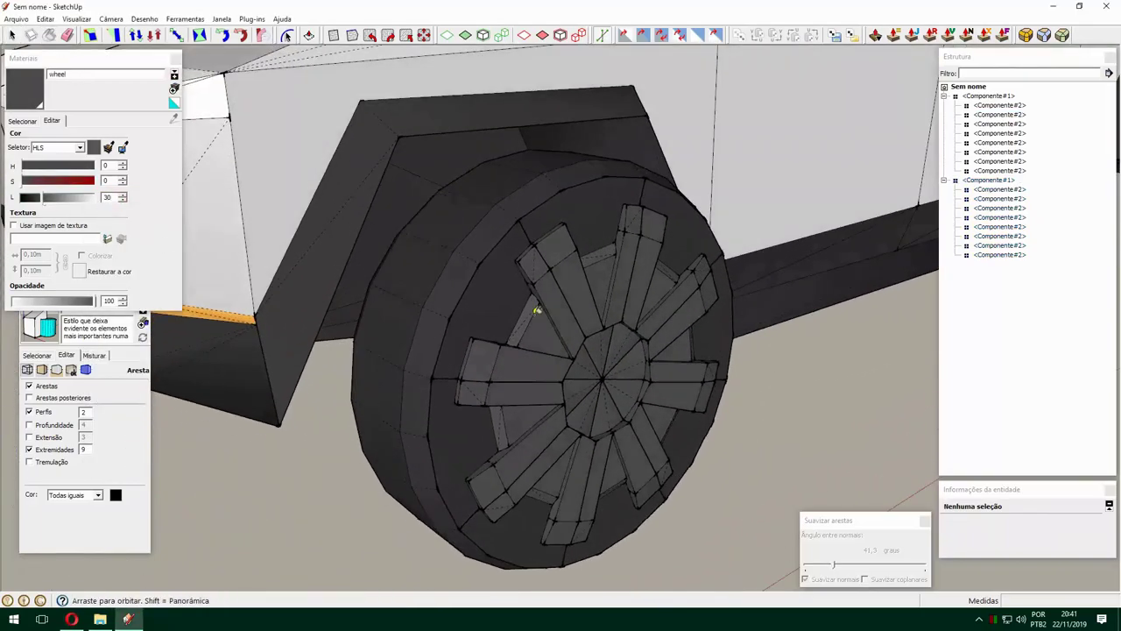
scroll(538, 310, down, 4)
scroll(501, 345, up, 2)
scroll(500, 345, up, 4)
click(133, 618)
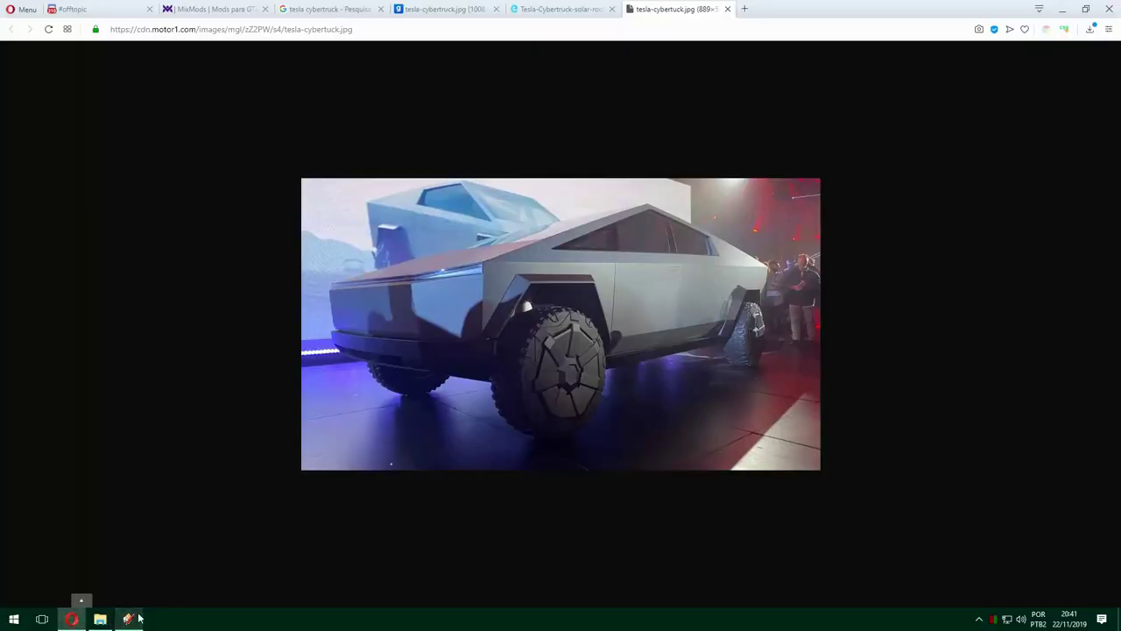
click(133, 618)
Orbit in close around the octagonal wheel hub to inspect it.
scroll(538, 386, up, 2)
scroll(528, 226, up, 2)
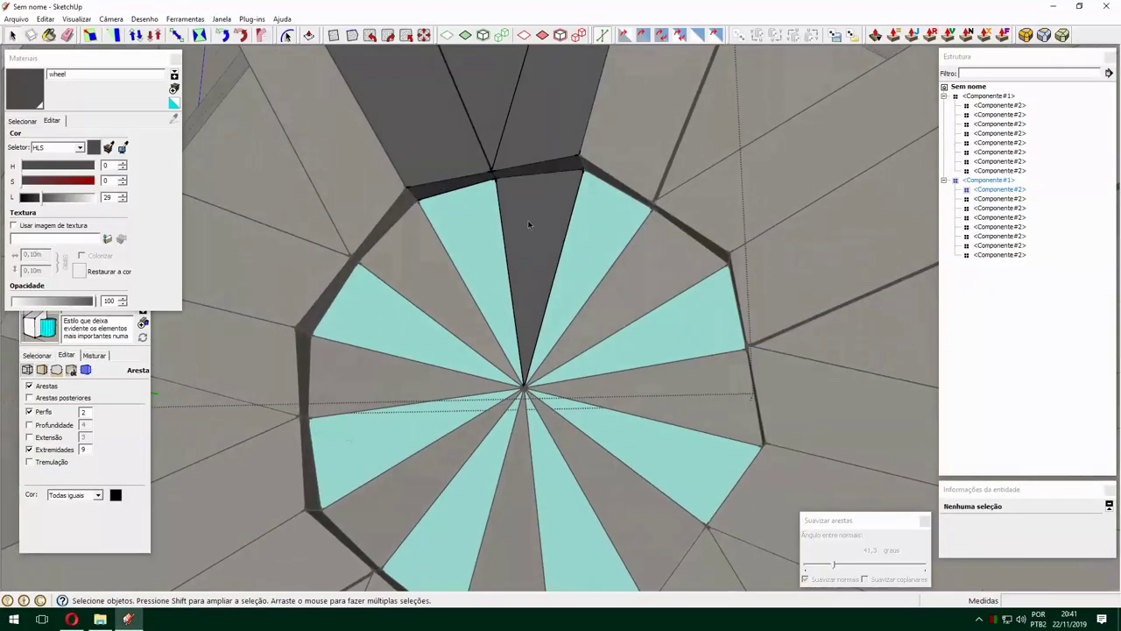
middle_drag(528, 225, 634, 465)
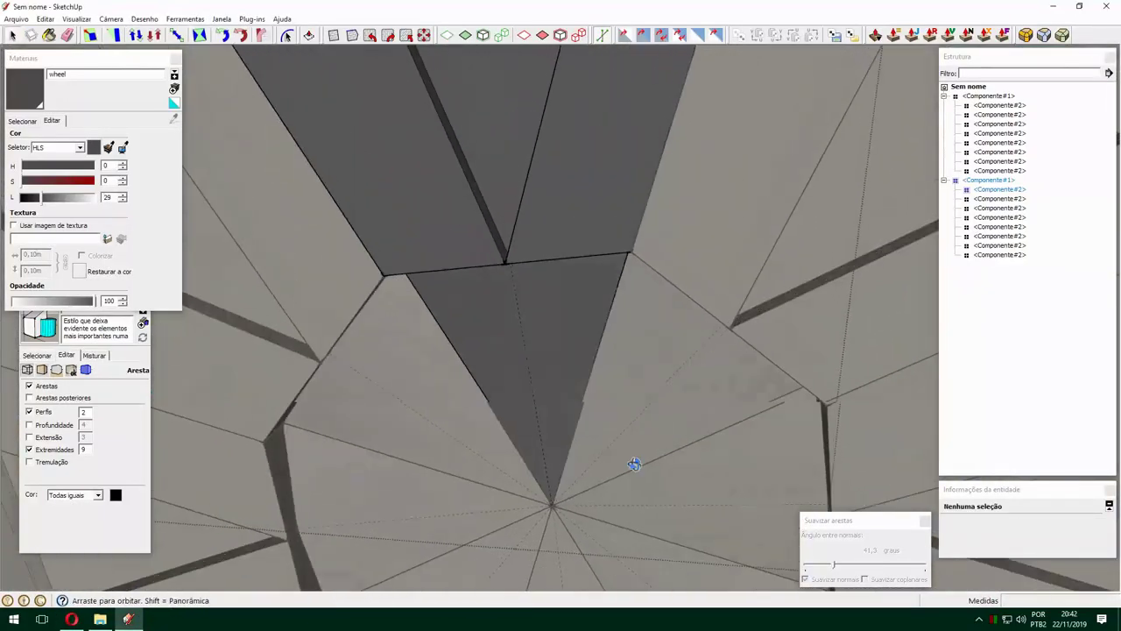
scroll(569, 368, up, 3)
scroll(543, 324, down, 3)
scroll(608, 366, down, 2)
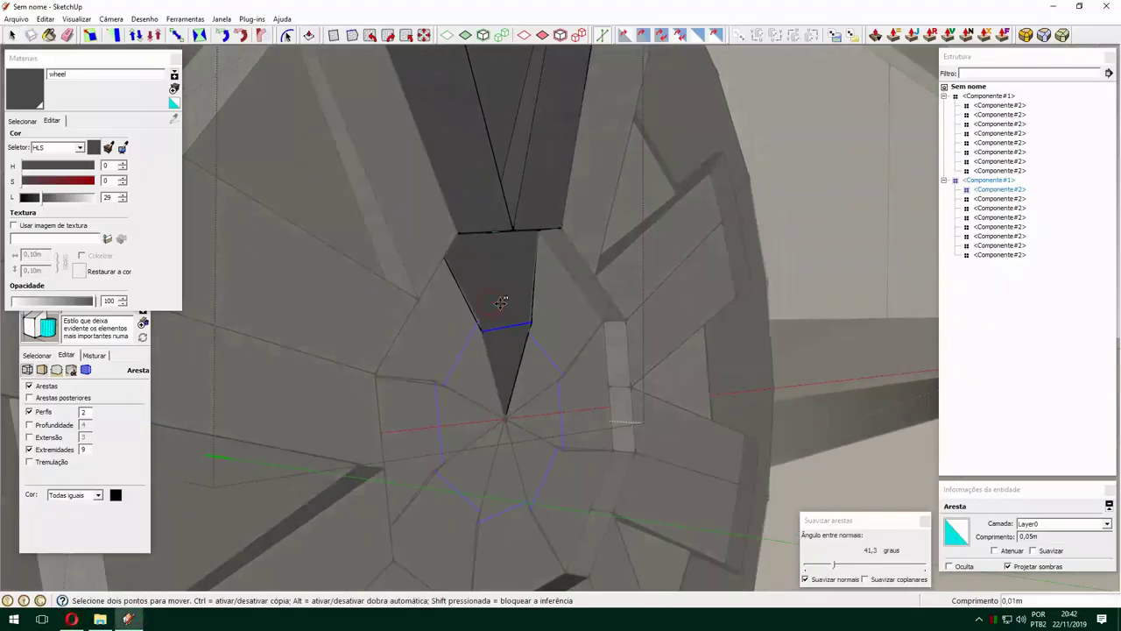
mouse_move(608, 365)
middle_down()
mouse_move(574, 367)
mouse_move(491, 403)
mouse_move(318, 317)
mouse_move(394, 333)
middle_up()
scroll(574, 367, down, 3)
scroll(574, 366, down, 3)
Scale the selected wheel down so it fits inside its wheel arch.
scroll(438, 368, up, 3)
scroll(318, 317, down, 3)
scroll(394, 333, up, 4)
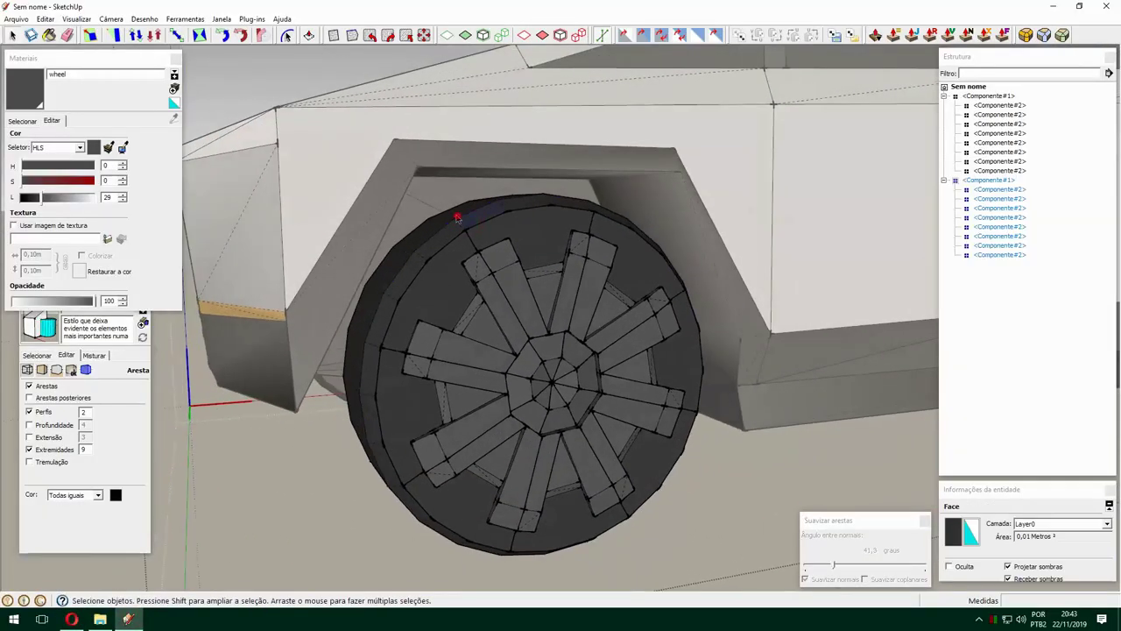
key(s)
middle_drag(551, 267, 632, 280)
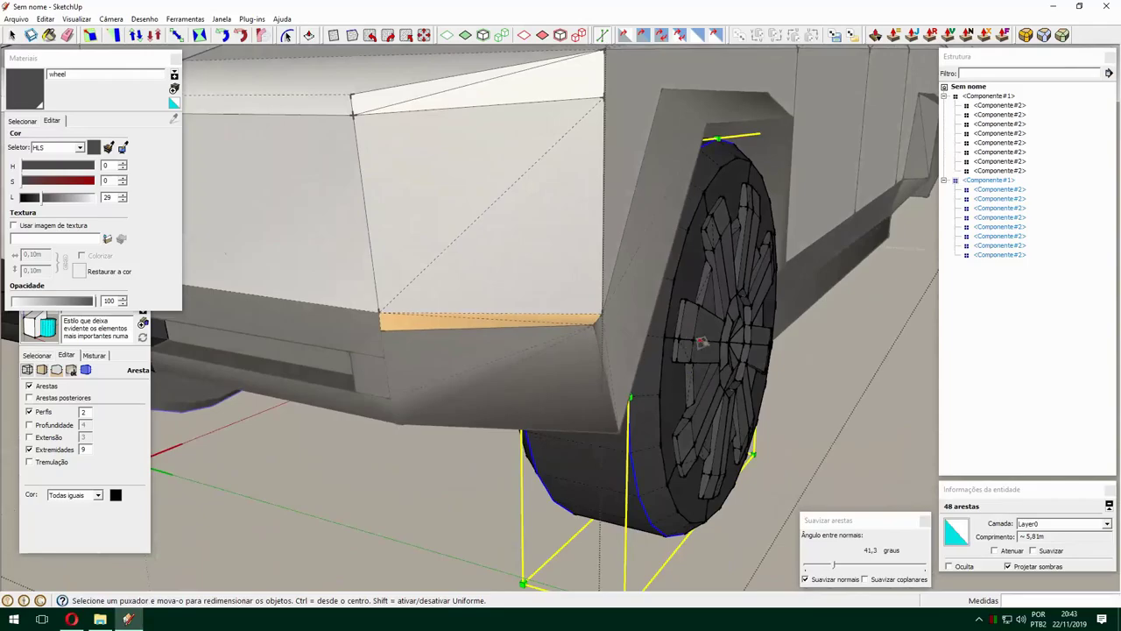
middle_drag(649, 308, 771, 383)
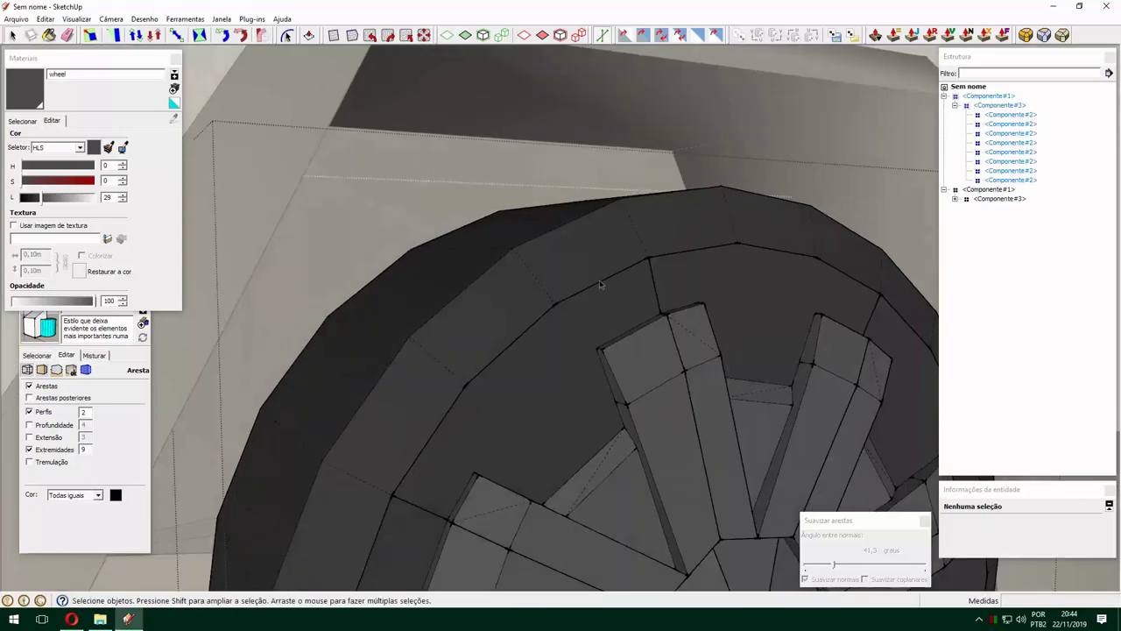
Copy the wheel and place the copy at another wheel arch of the truck.
click(583, 255)
middle_drag(584, 255, 624, 214)
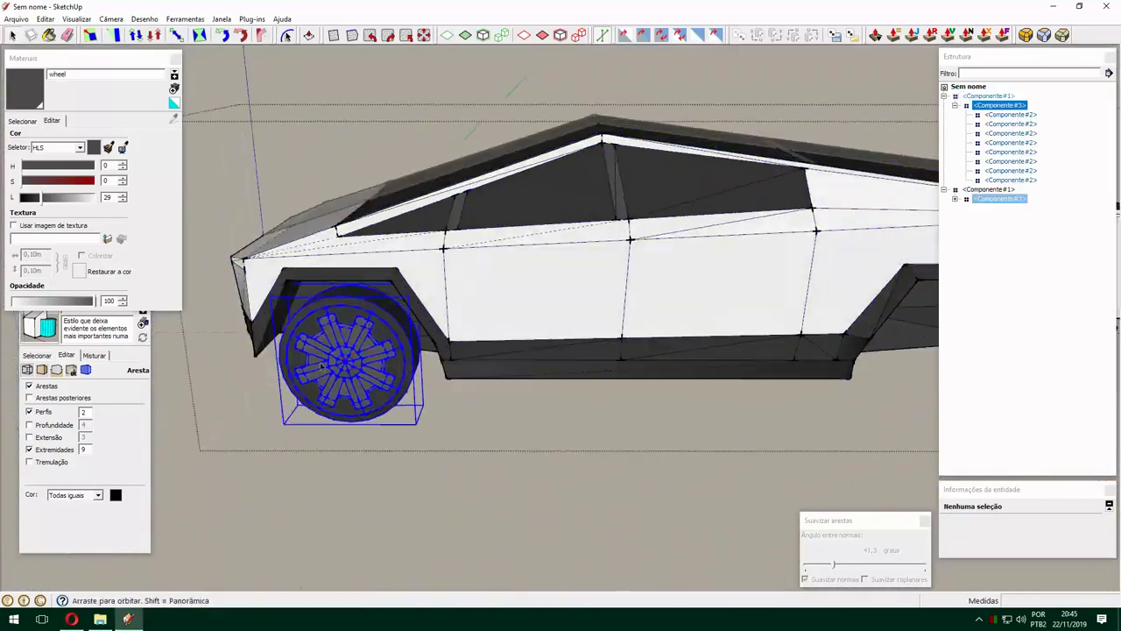
click(793, 409)
mouse_move(345, 316)
middle_down()
mouse_move(680, 320)
mouse_move(491, 307)
middle_up()
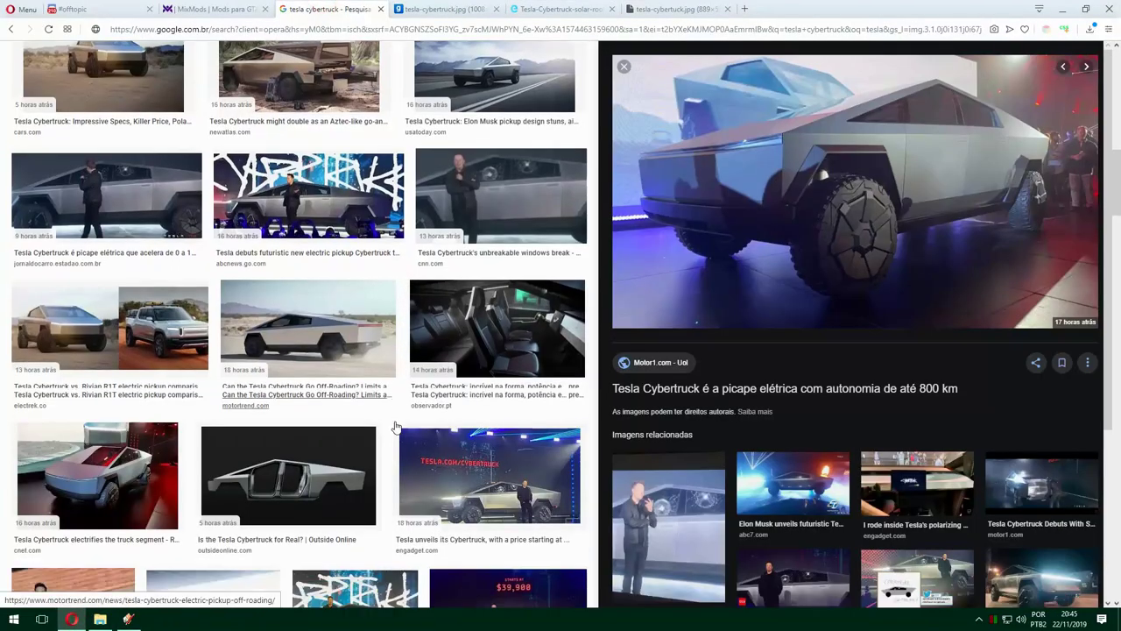
click(499, 395)
Browse the Google Images Cybertruck results for a photo showing the wheels.
scroll(503, 473, up, 2)
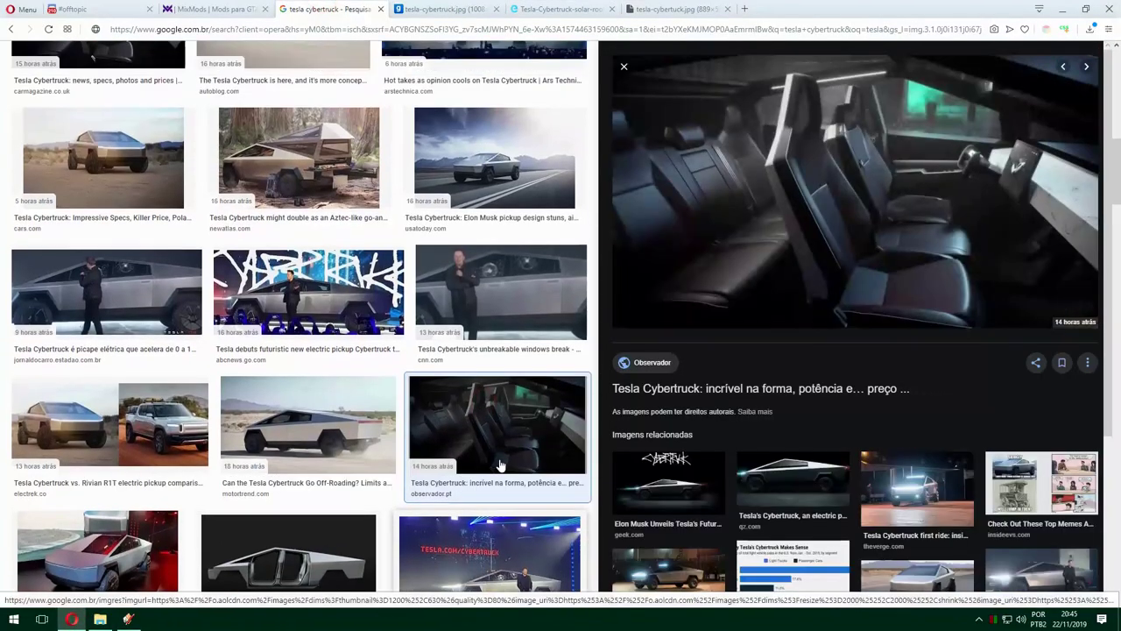
scroll(503, 474, up, 2)
scroll(503, 474, up, 5)
scroll(377, 480, down, 3)
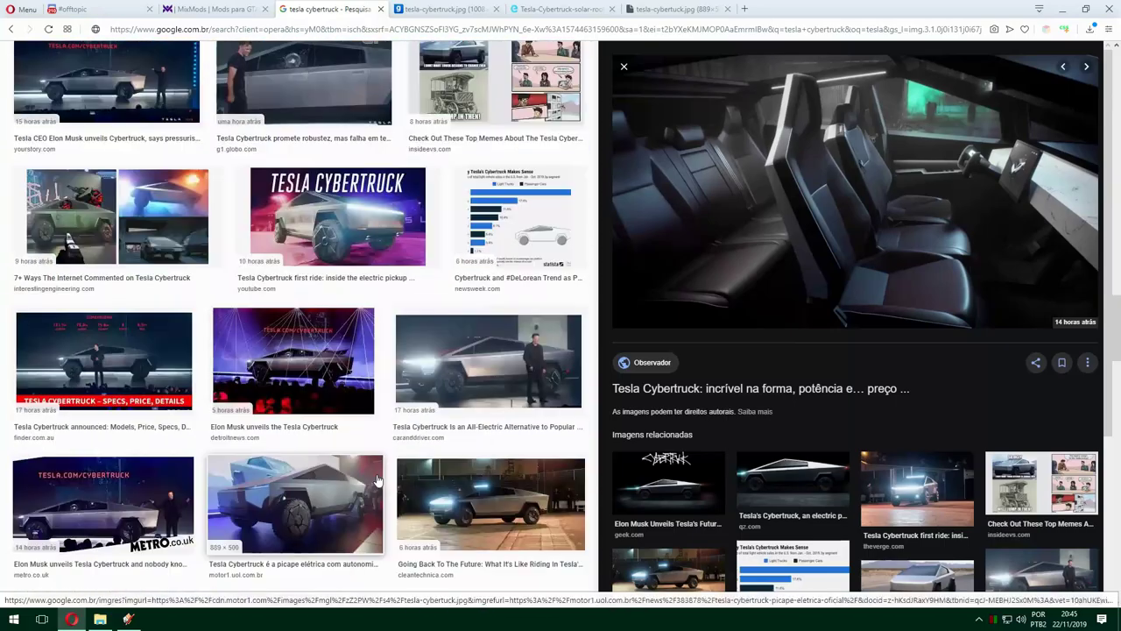
scroll(372, 484, down, 3)
scroll(375, 490, down, 3)
scroll(376, 498, down, 3)
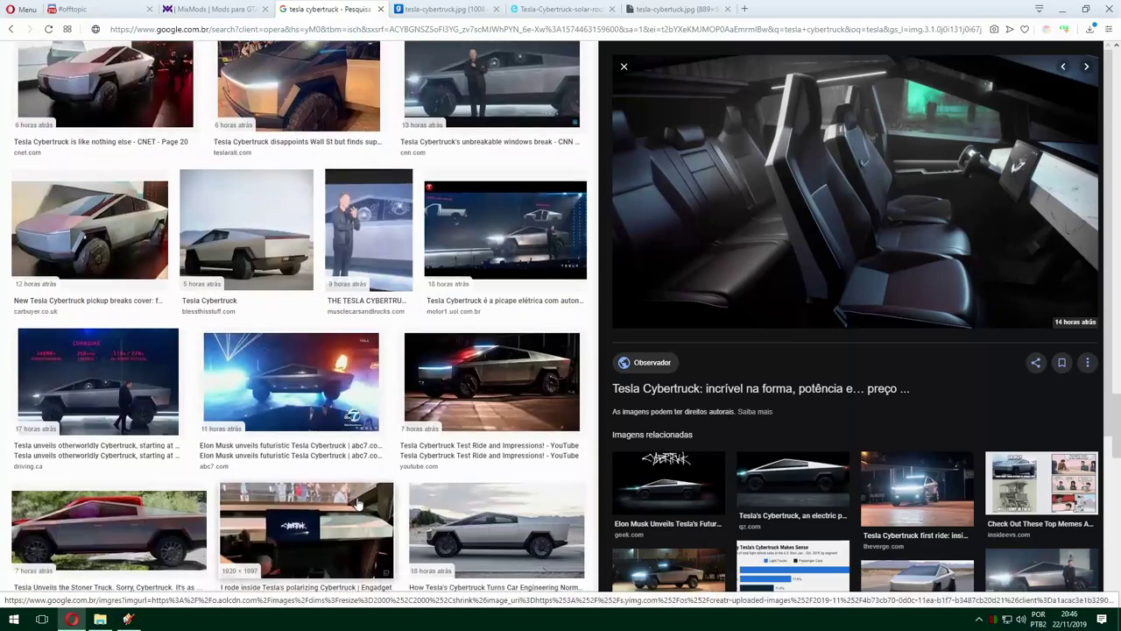
scroll(379, 503, down, 3)
scroll(378, 504, down, 3)
scroll(380, 504, down, 3)
scroll(381, 505, down, 3)
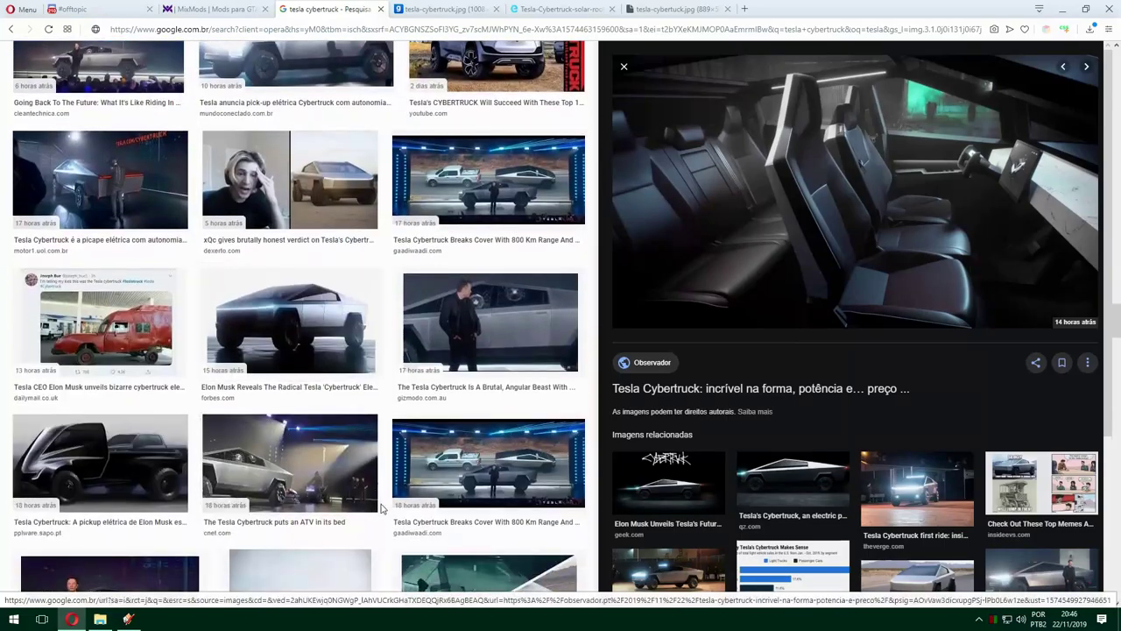
scroll(381, 506, down, 3)
scroll(380, 507, down, 3)
scroll(381, 506, down, 3)
scroll(380, 506, down, 3)
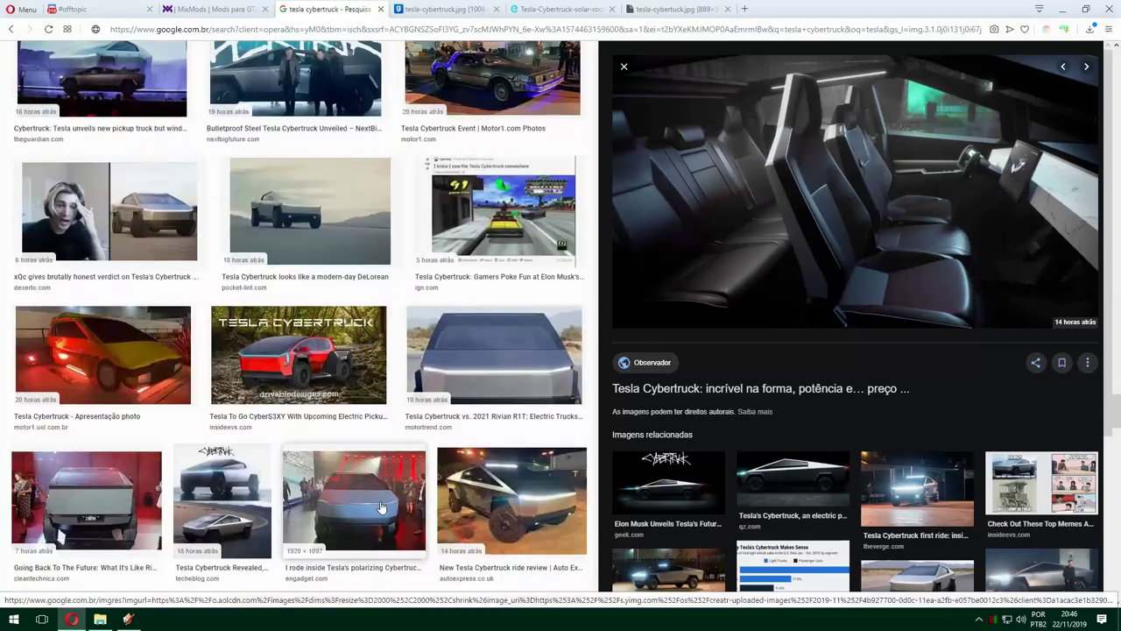
scroll(380, 507, down, 3)
scroll(380, 506, down, 2)
Open the chosen Cybertruck photo in a new tab and view it.
right_click(773, 170)
click(793, 267)
click(747, 7)
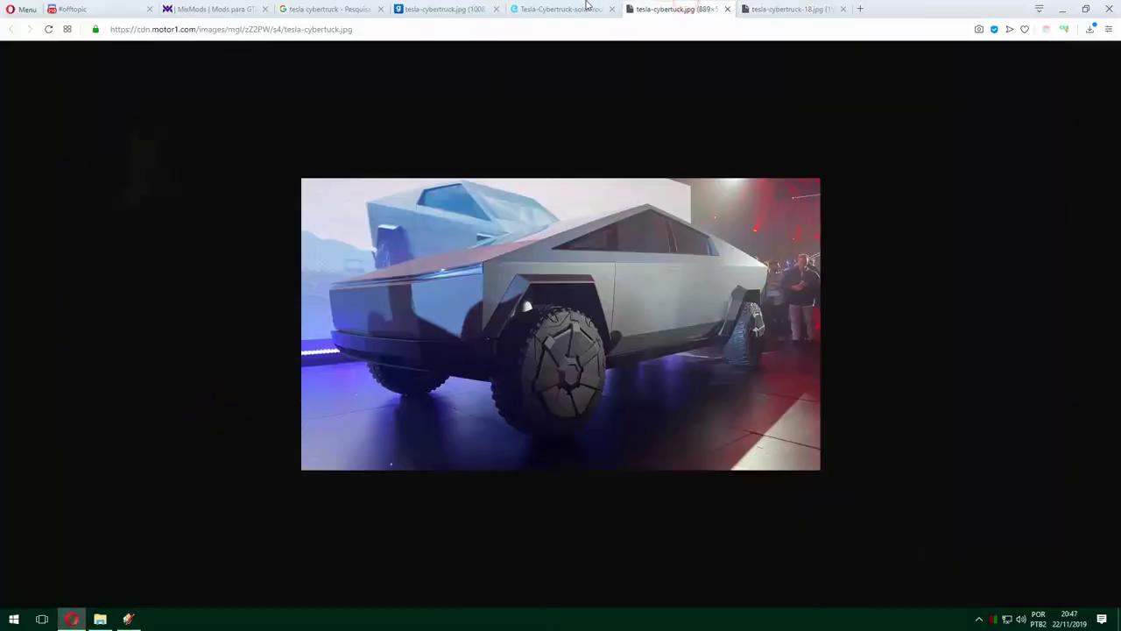
click(454, 11)
Add a new edge on the door panel, using the cabin interior photo as reference.
click(748, 9)
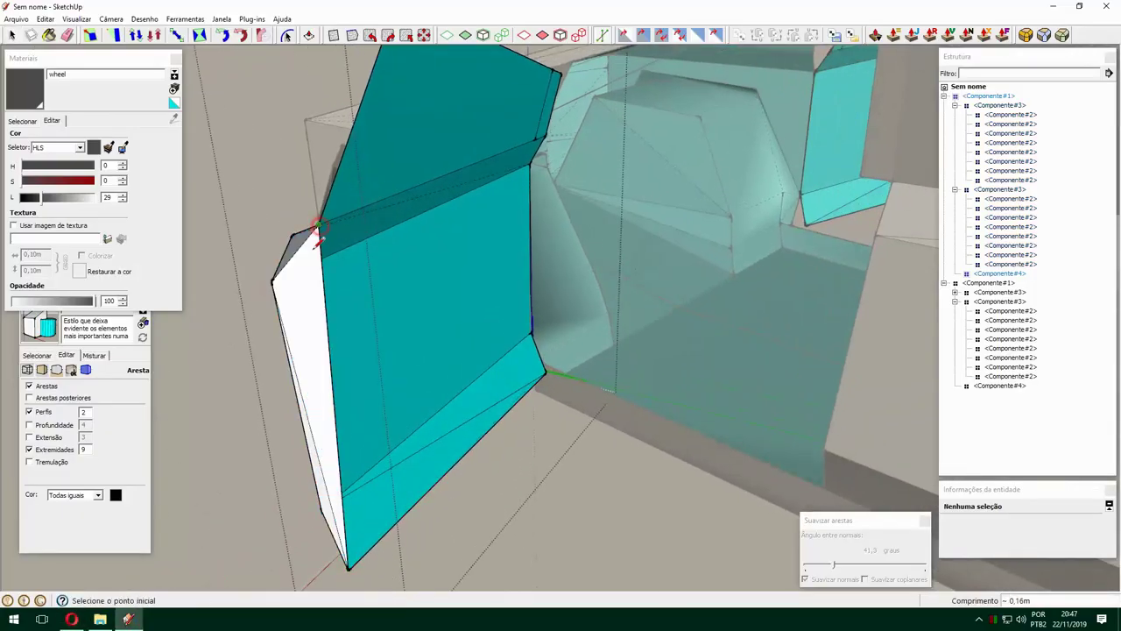
click(318, 230)
middle_drag(371, 248, 300, 344)
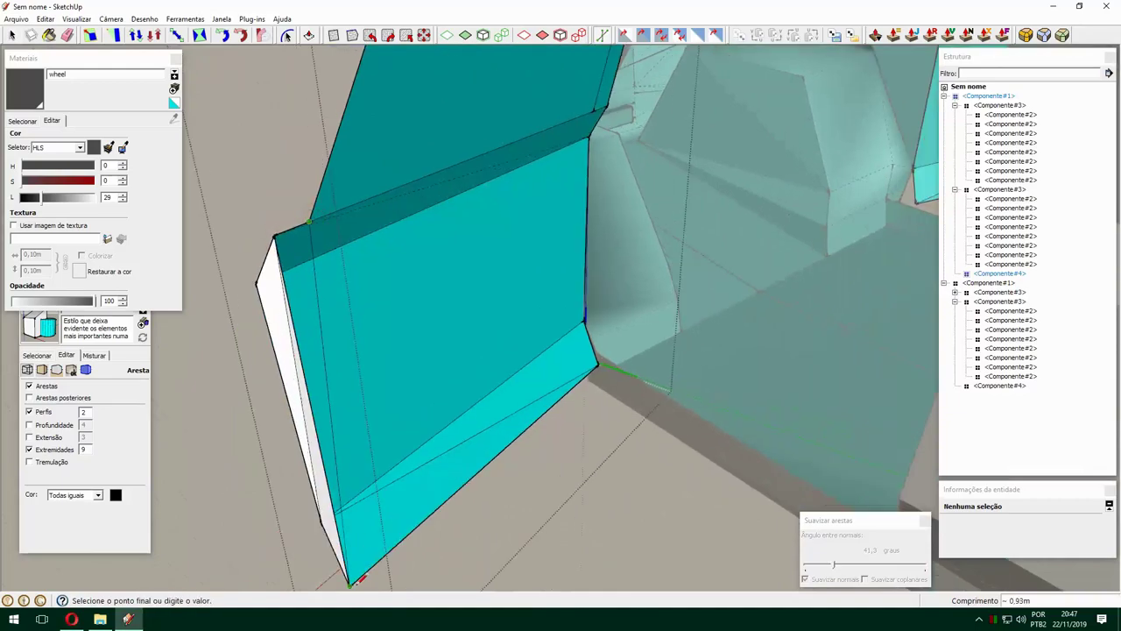
middle_drag(600, 361, 423, 276)
key(space)
middle_drag(452, 388, 725, 258)
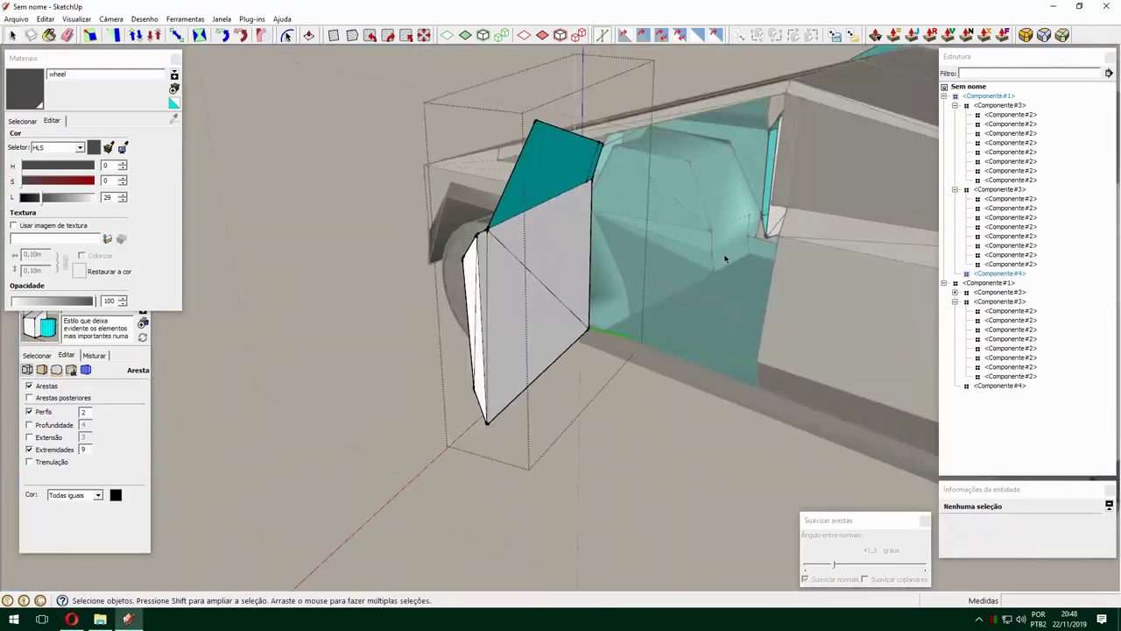
click(390, 224)
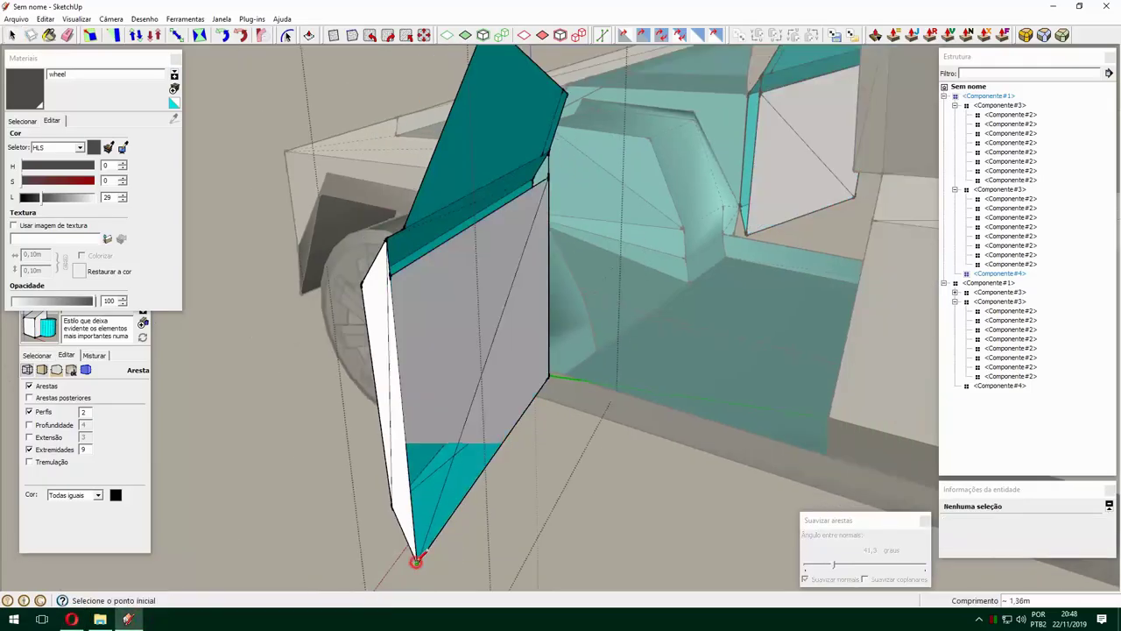
key(space)
mouse_move(556, 151)
middle_down()
mouse_move(534, 357)
mouse_move(426, 458)
middle_up()
scroll(534, 357, up, 5)
scroll(280, 430, up, 3)
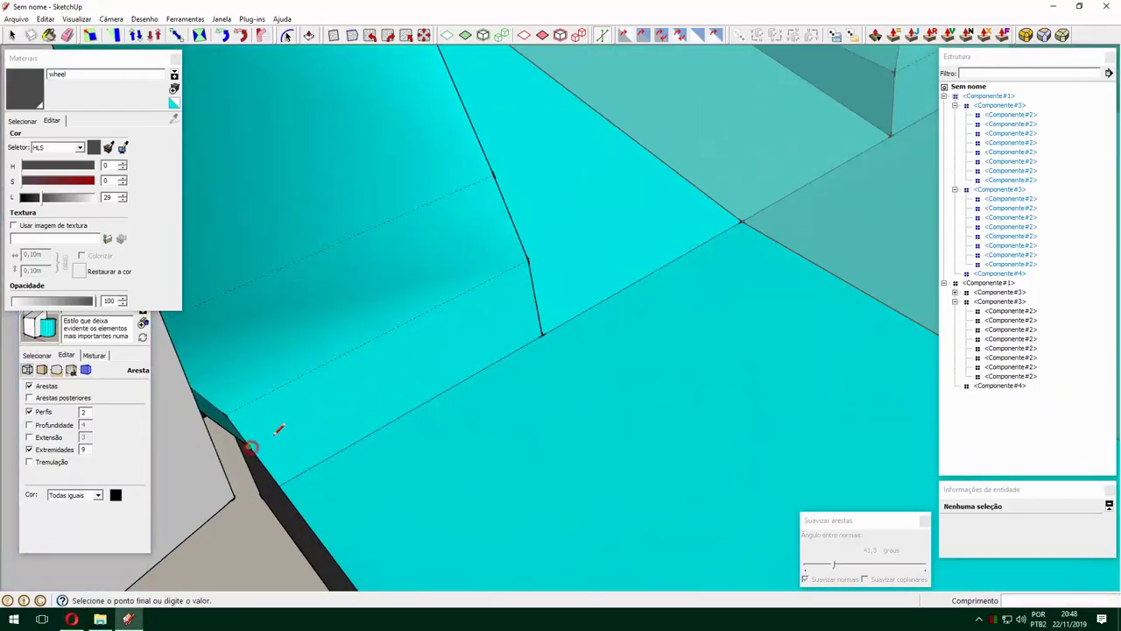
Draw lines from the inner door corner to split the cabin's inner faces.
key(l)
click(659, 243)
middle_drag(644, 316, 382, 399)
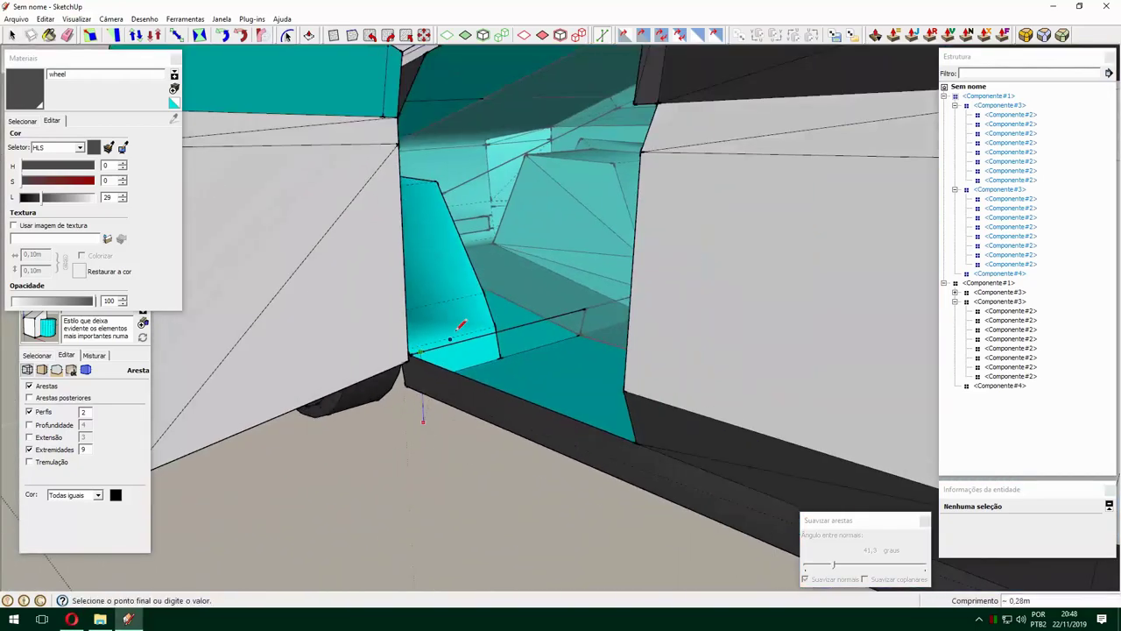
middle_drag(379, 352, 401, 173)
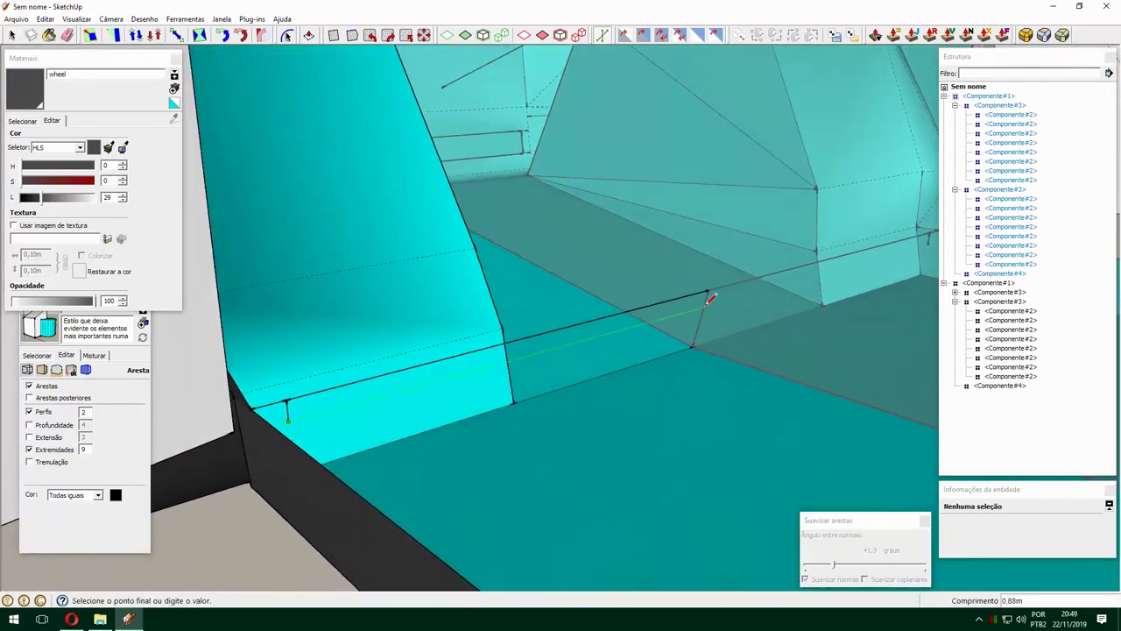
scroll(693, 322, down, 5)
middle_drag(693, 322, 479, 309)
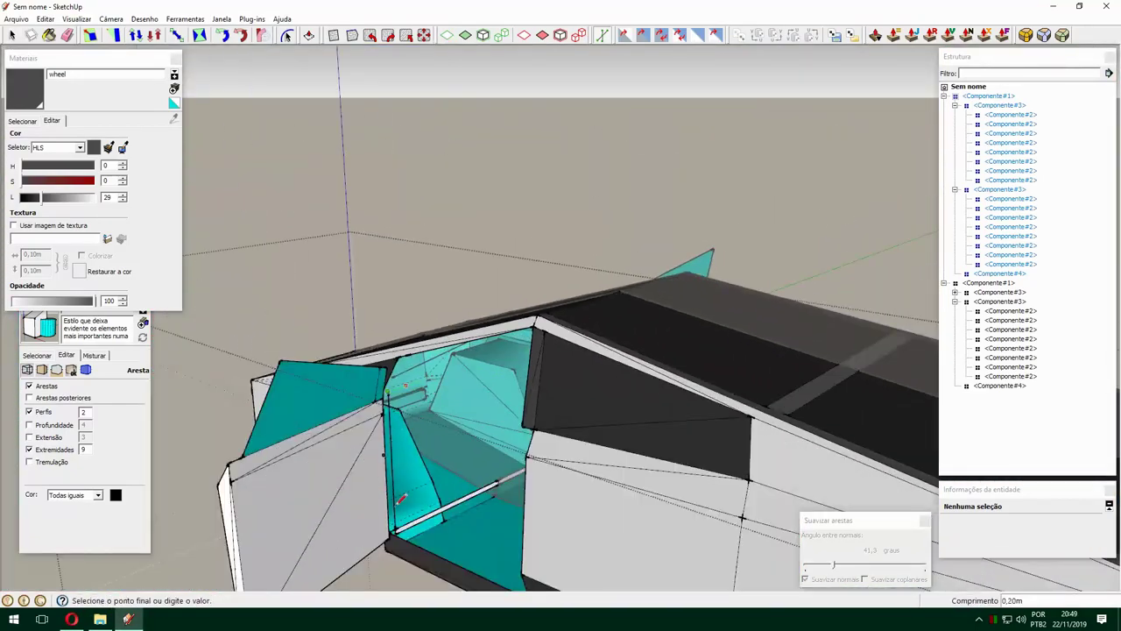
scroll(479, 308, up, 5)
click(480, 175)
mouse_move(481, 175)
middle_down()
mouse_move(542, 352)
mouse_move(603, 303)
middle_up()
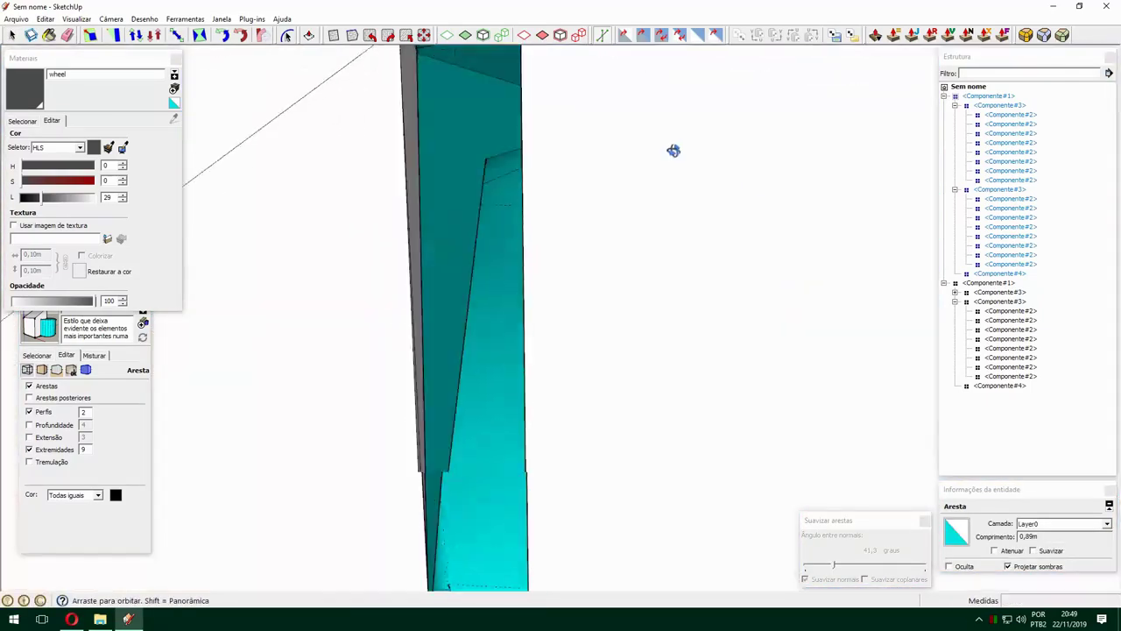
key(space)
Draw a line from the cabin floor corner to mark off a floor-edge strip, checking the interior photo.
key(l)
scroll(512, 406, down, 5)
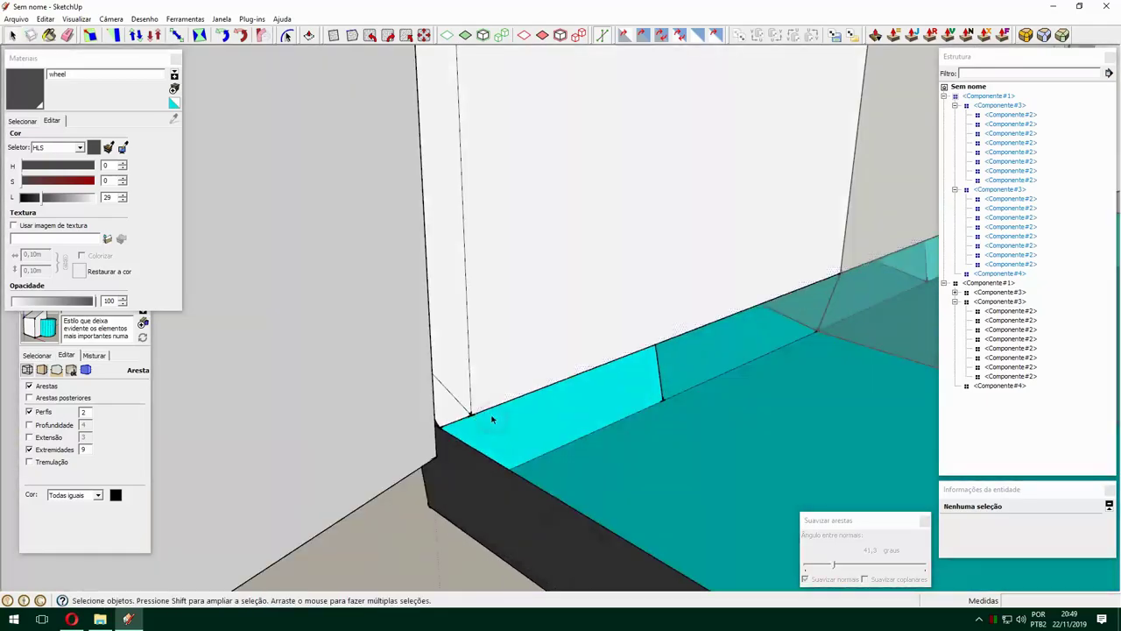
click(876, 325)
scroll(876, 325, up, 6)
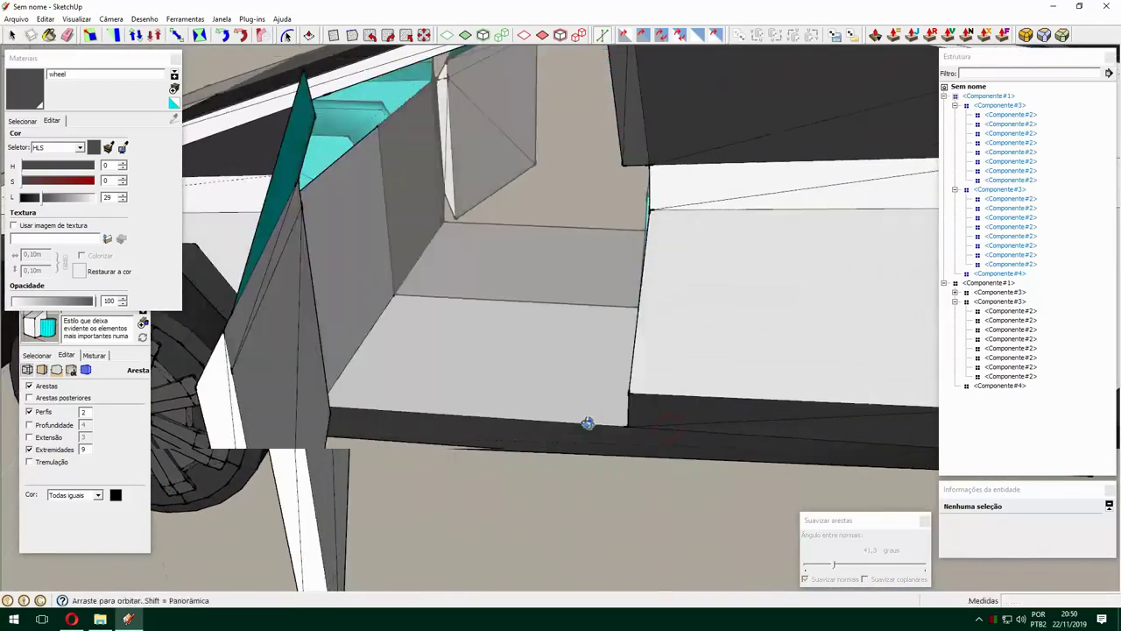
scroll(587, 423, down, 5)
scroll(718, 158, up, 5)
click(72, 619)
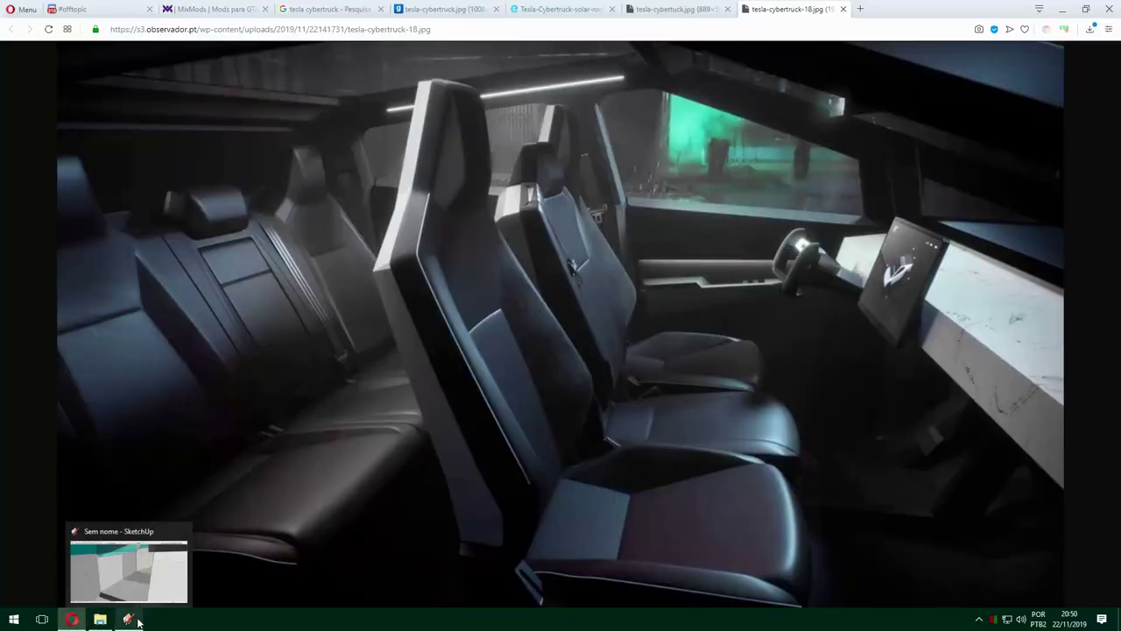
click(137, 621)
scroll(517, 386, down, 5)
Check the interior reference photo again, then return to the 3D model.
scroll(610, 403, up, 6)
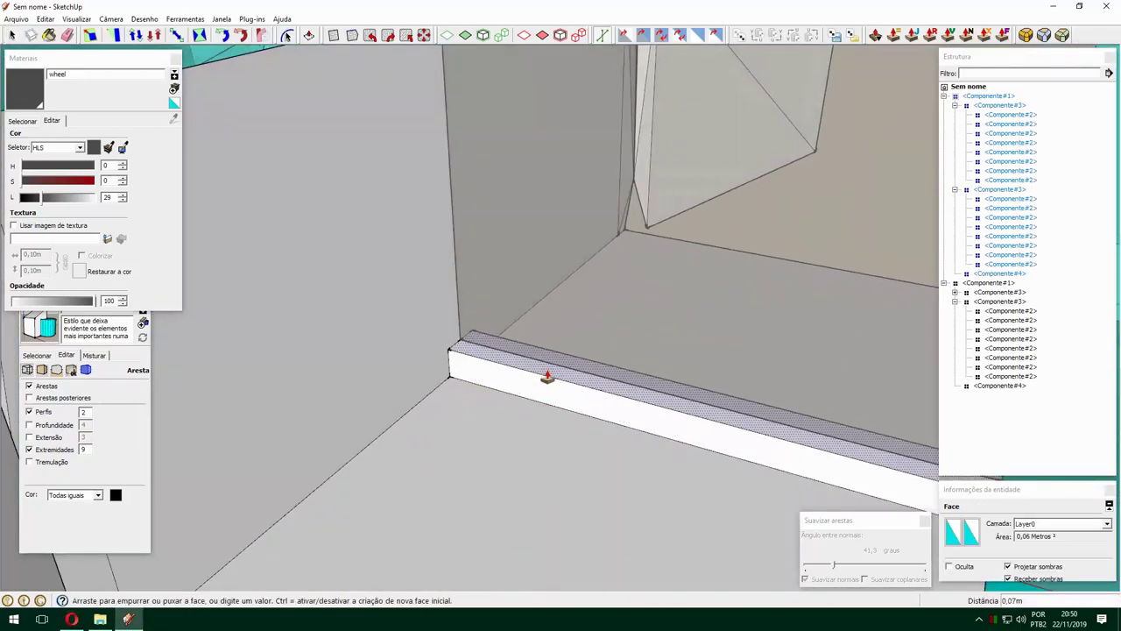
scroll(548, 376, down, 2)
click(71, 619)
click(140, 620)
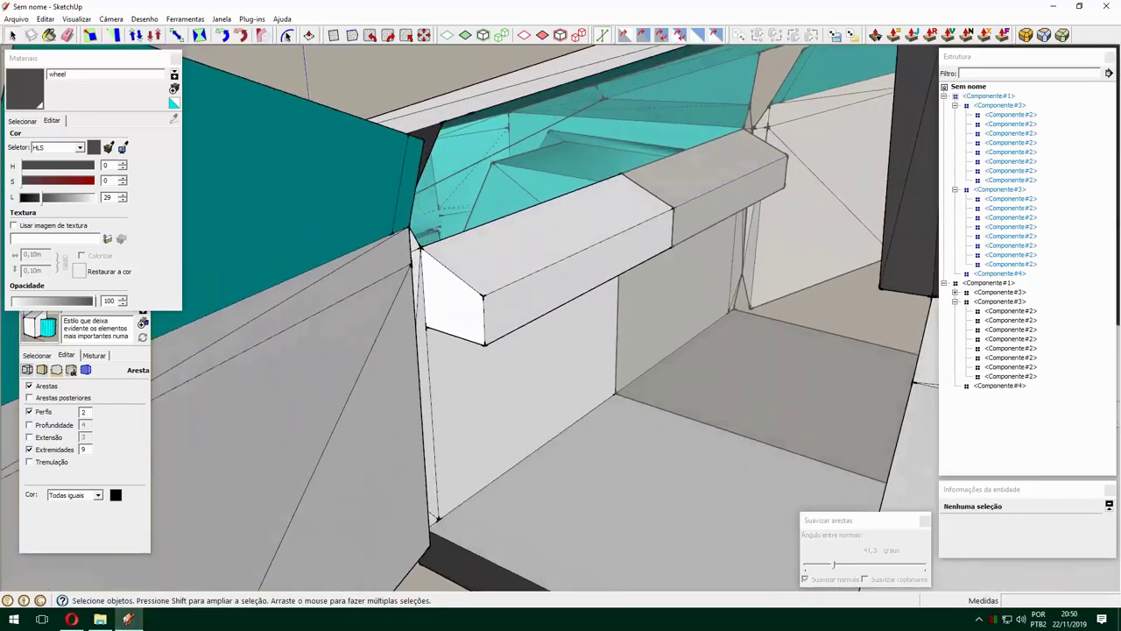
Draw new edges on the dashboard block with the Line tool.
key(l)
middle_drag(525, 377, 512, 350)
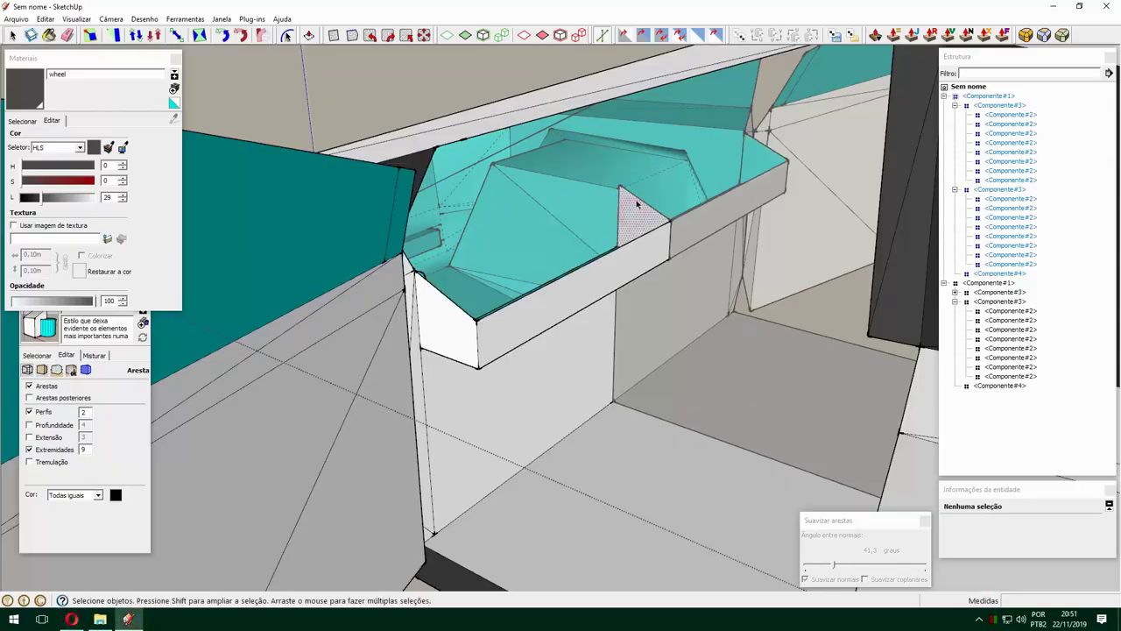
middle_drag(565, 185, 320, 357)
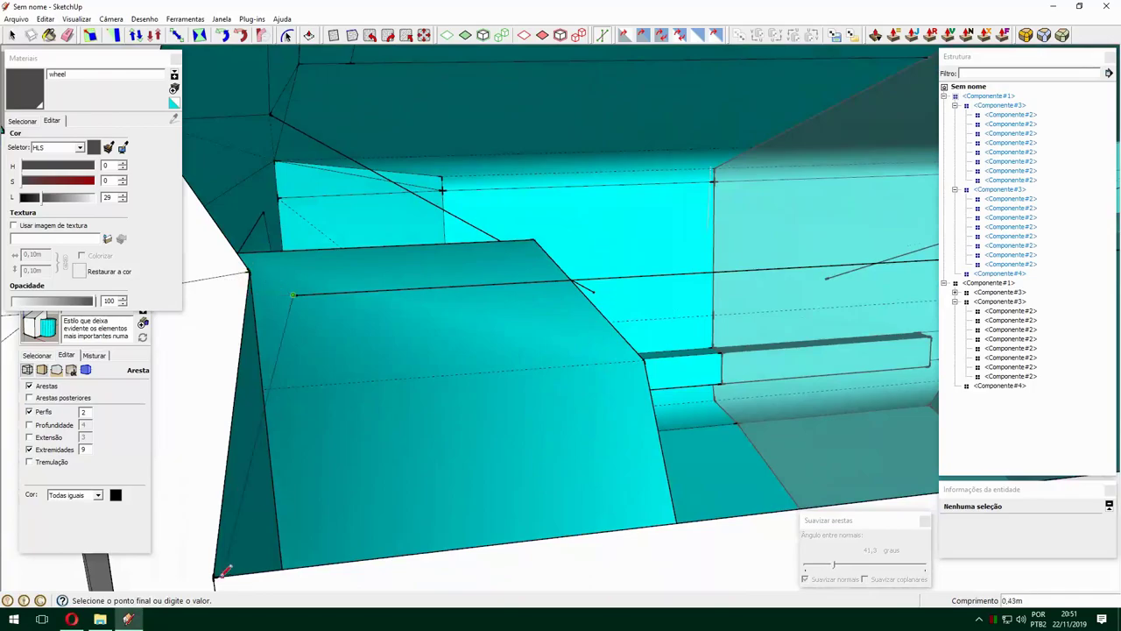
mouse_move(223, 572)
middle_down()
mouse_move(421, 350)
mouse_move(452, 409)
middle_up()
click(438, 342)
key(space)
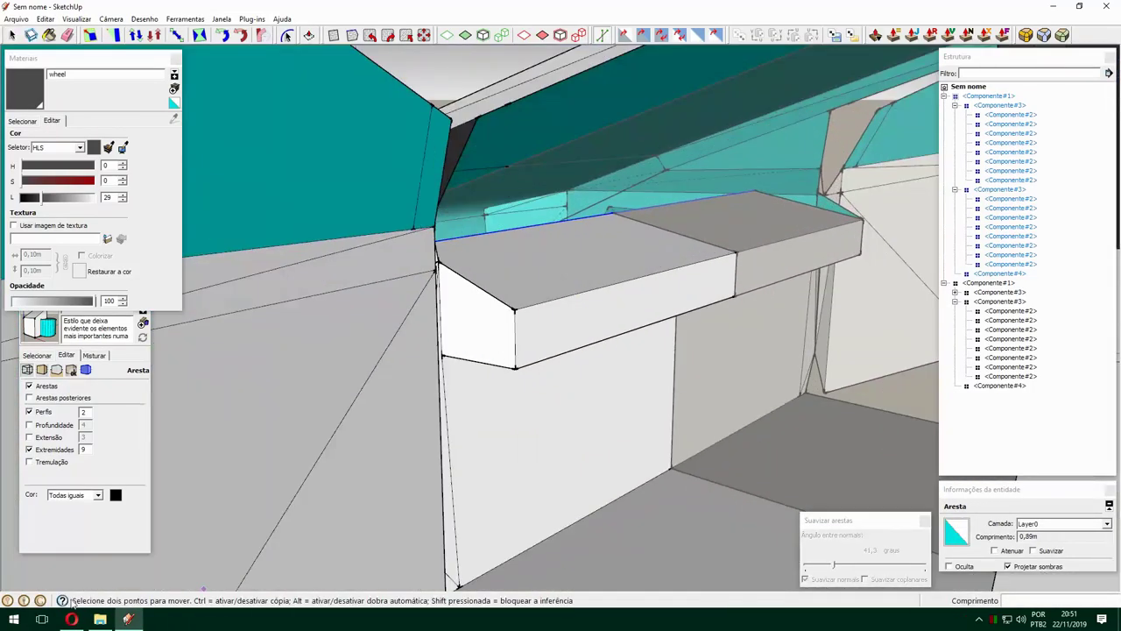
middle_drag(481, 277, 686, 329)
key(l)
click(686, 328)
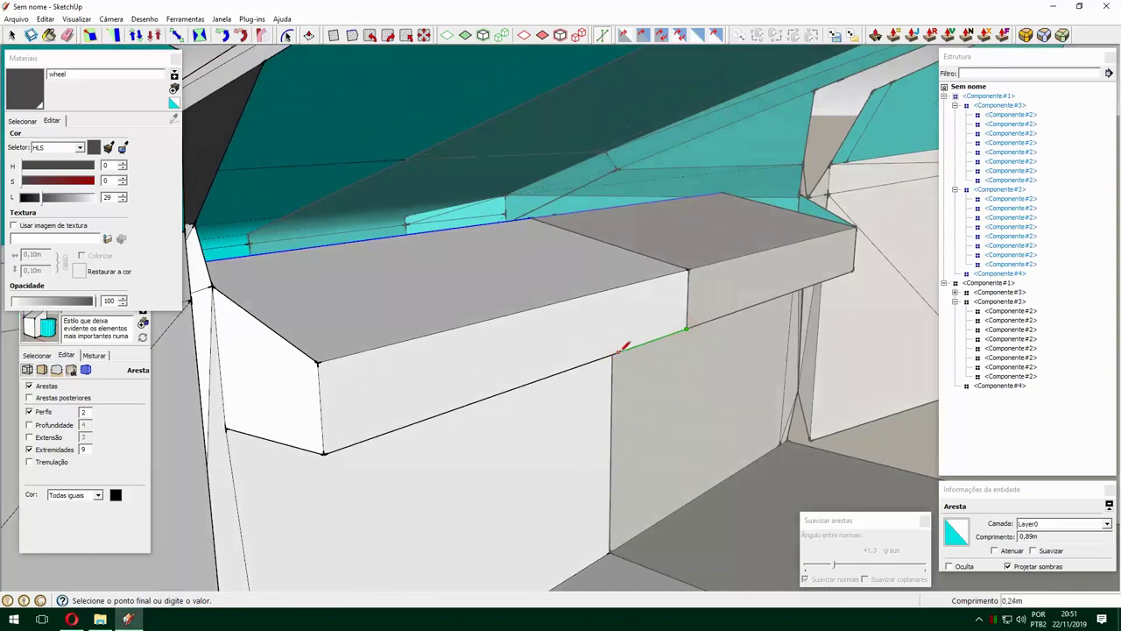
Slide the two-panel piece along the dashboard edge and view it from the side.
key(p)
scroll(666, 263, up, 3)
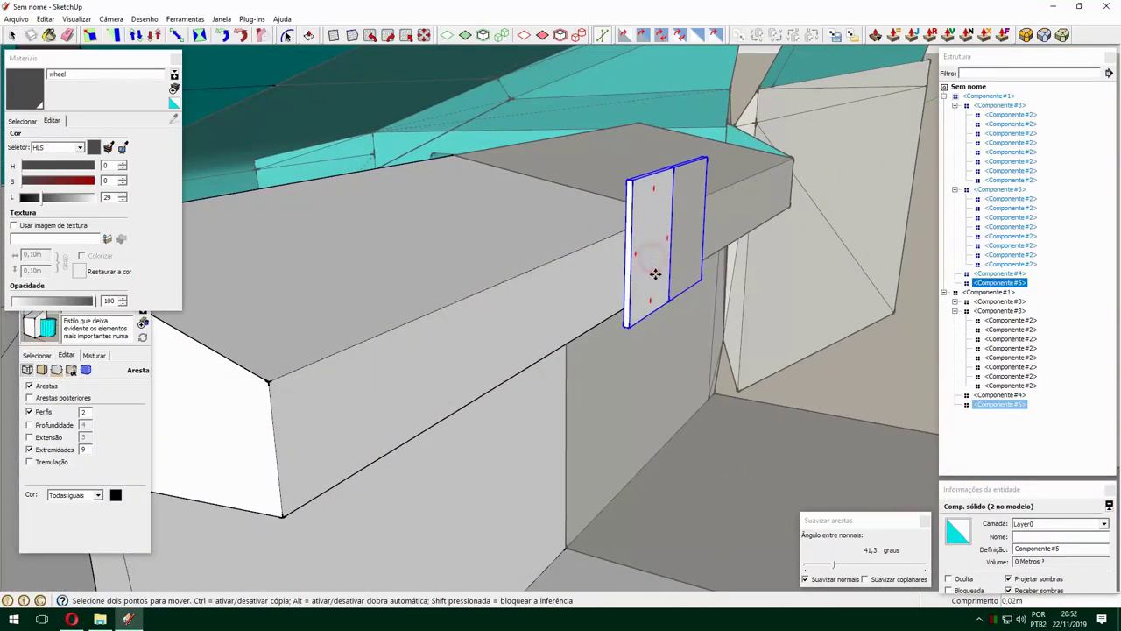
drag(656, 274, 466, 244)
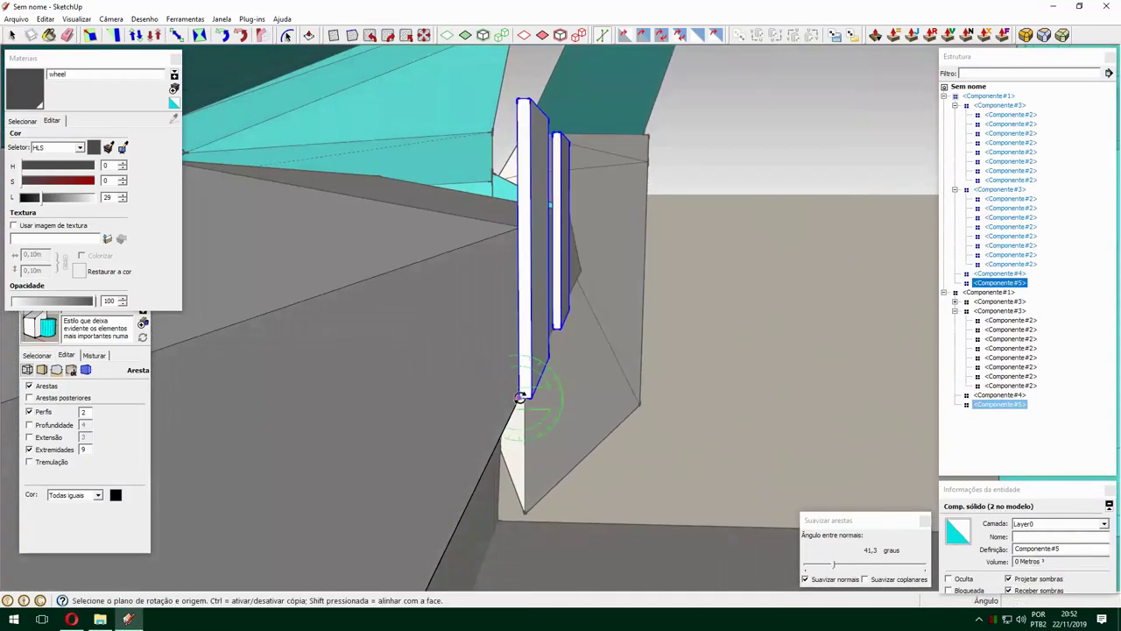
middle_drag(427, 249, 420, 289)
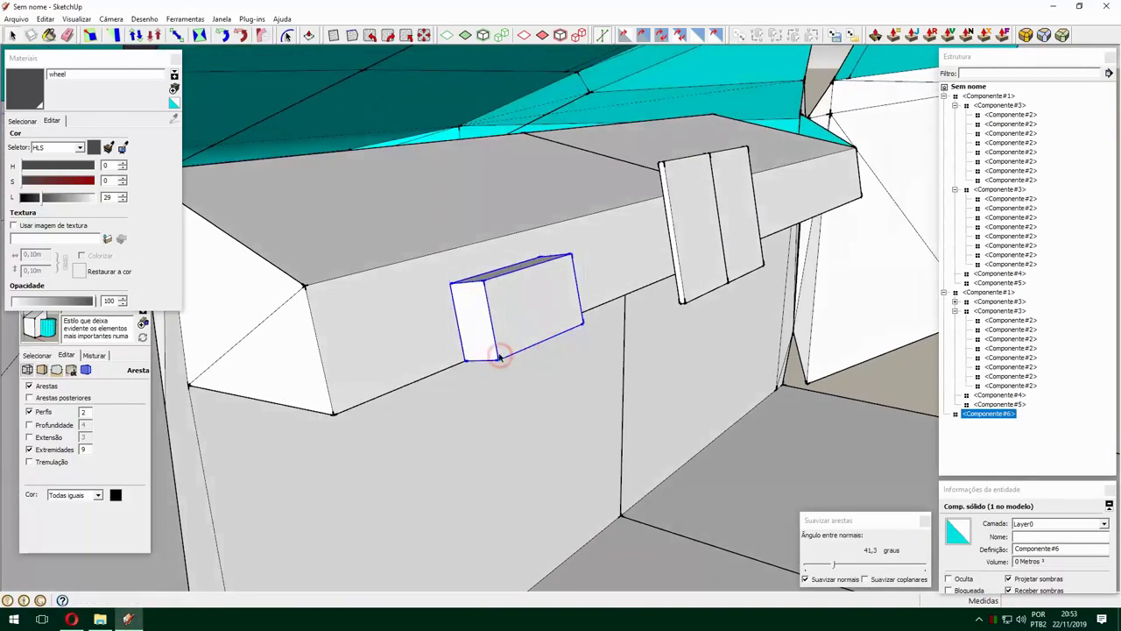
Scale the new box component into the yoke, comparing it against the Tesla reference photo.
key(s)
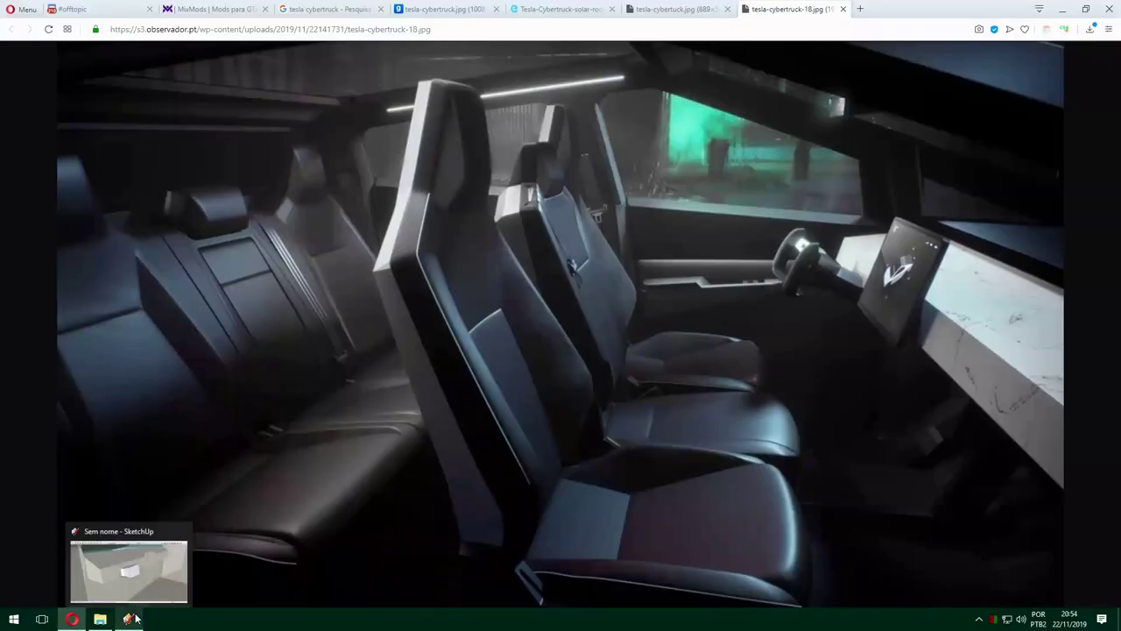
click(136, 619)
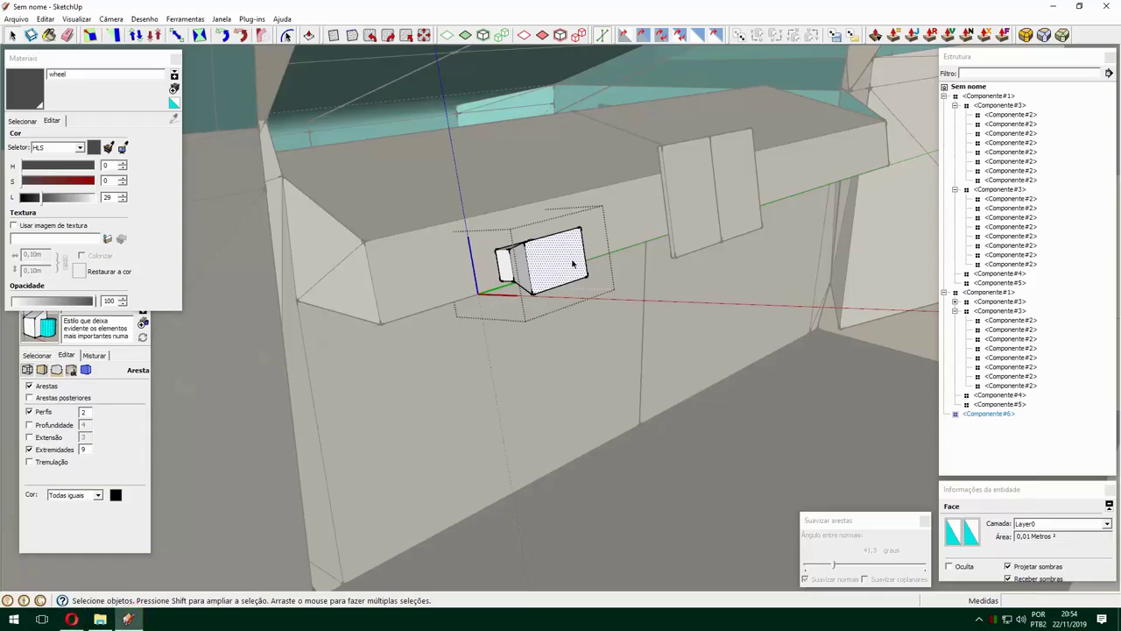
click(132, 619)
click(131, 619)
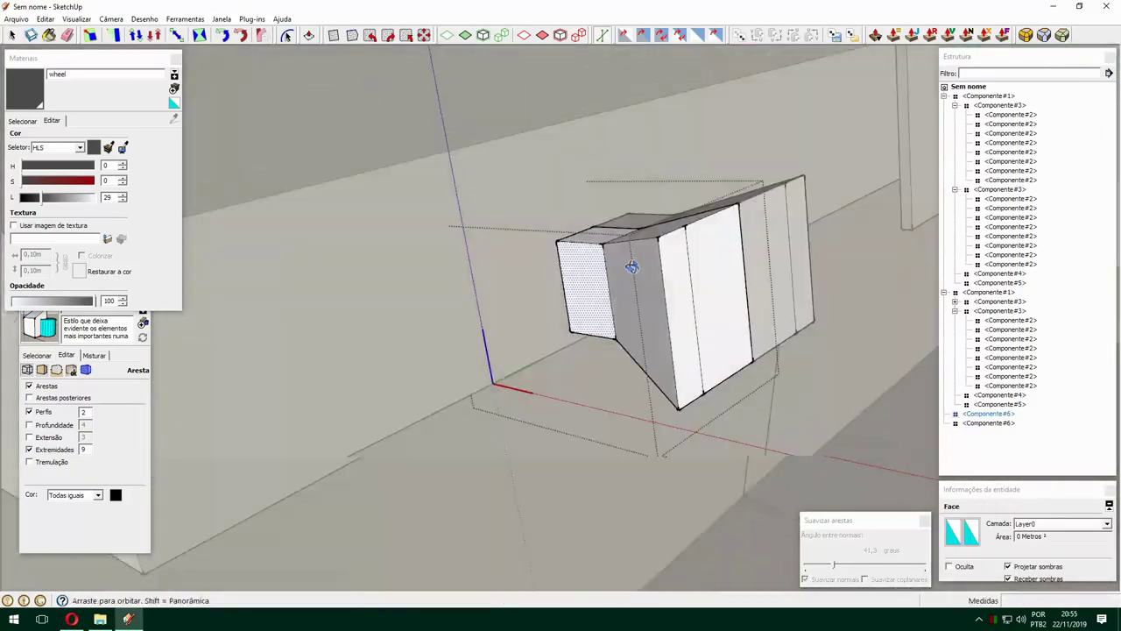
click(133, 619)
click(133, 619)
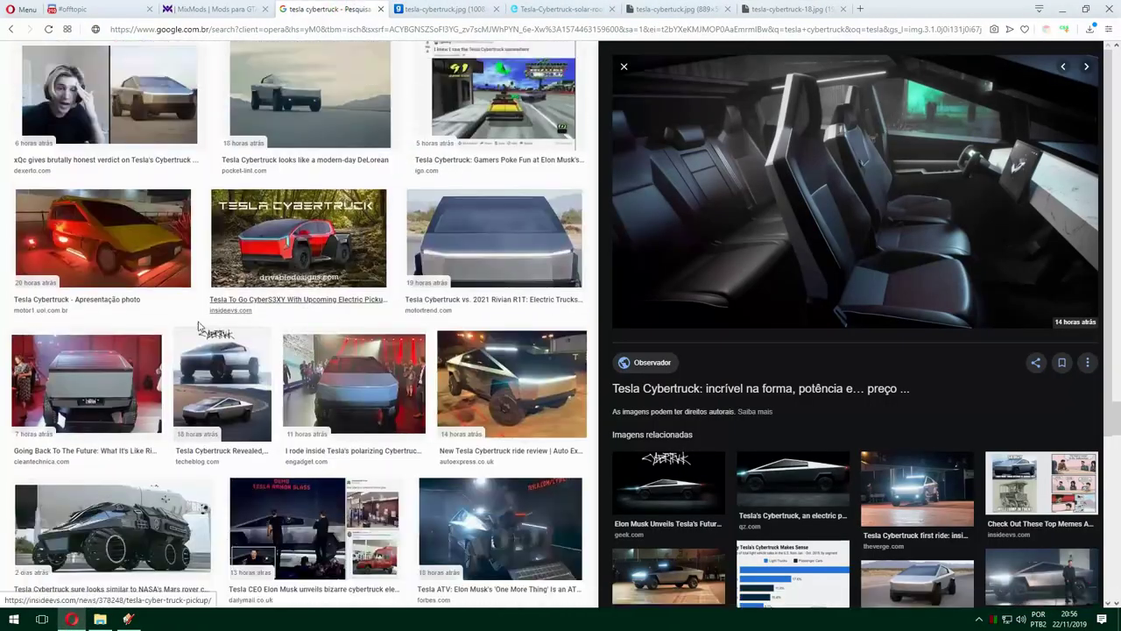
Scroll the 'tesla cybertruck interior' image results and preview the center touchscreen photo.
scroll(198, 326, down, 5)
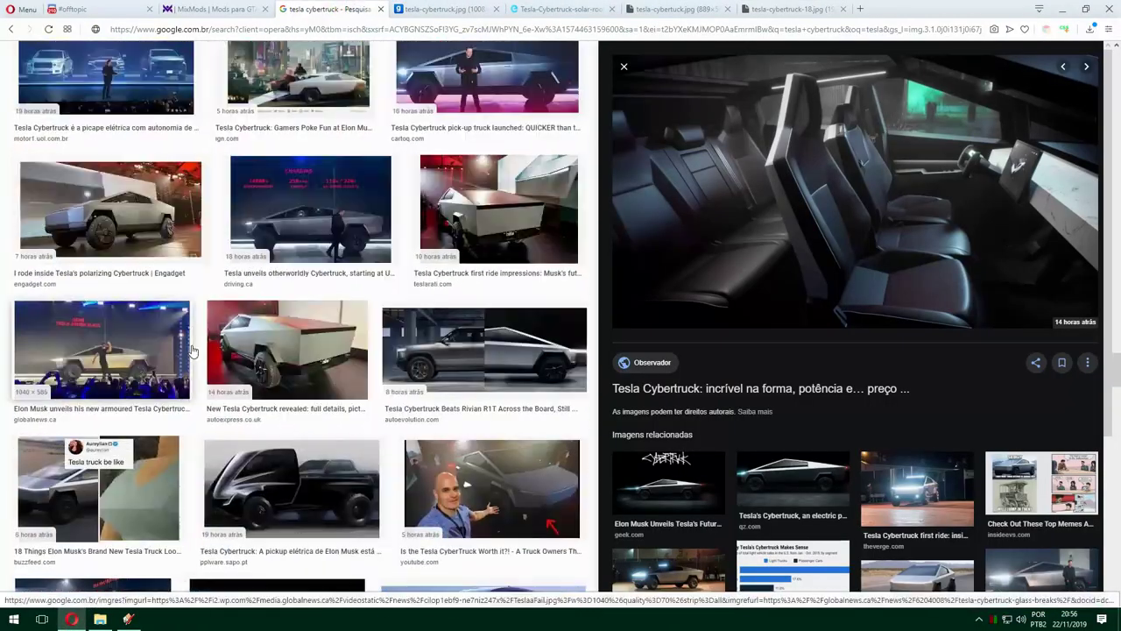
scroll(307, 385, down, 5)
scroll(434, 446, down, 5)
scroll(434, 447, down, 5)
scroll(435, 447, down, 5)
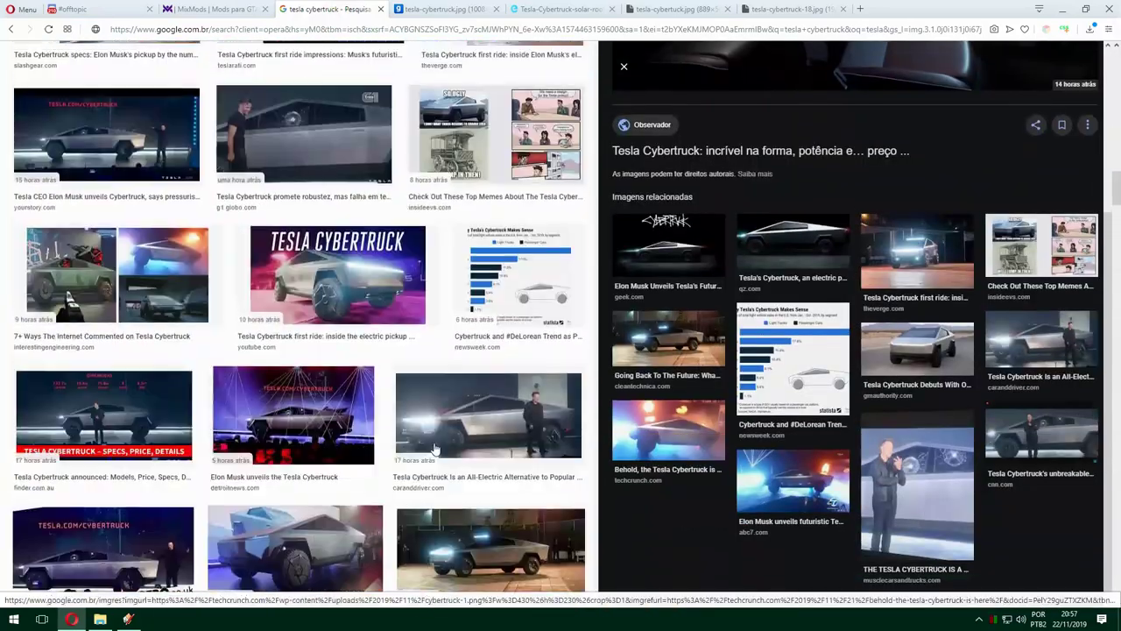
scroll(435, 447, down, 5)
click(434, 445)
scroll(429, 438, down, 5)
scroll(429, 438, up, 3)
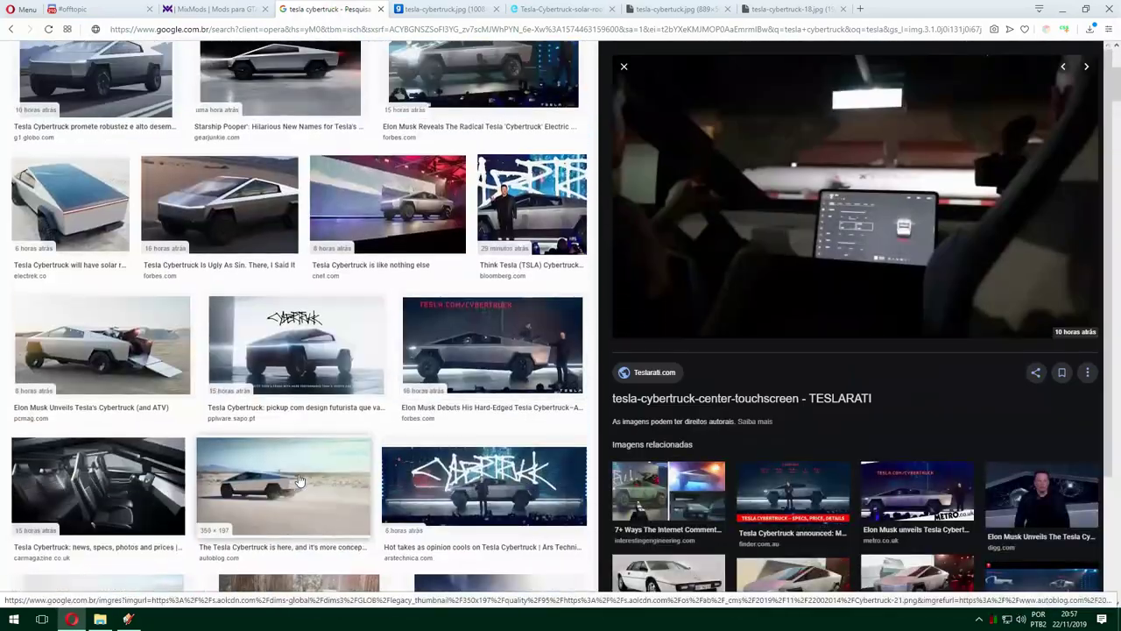
scroll(325, 493, up, 3)
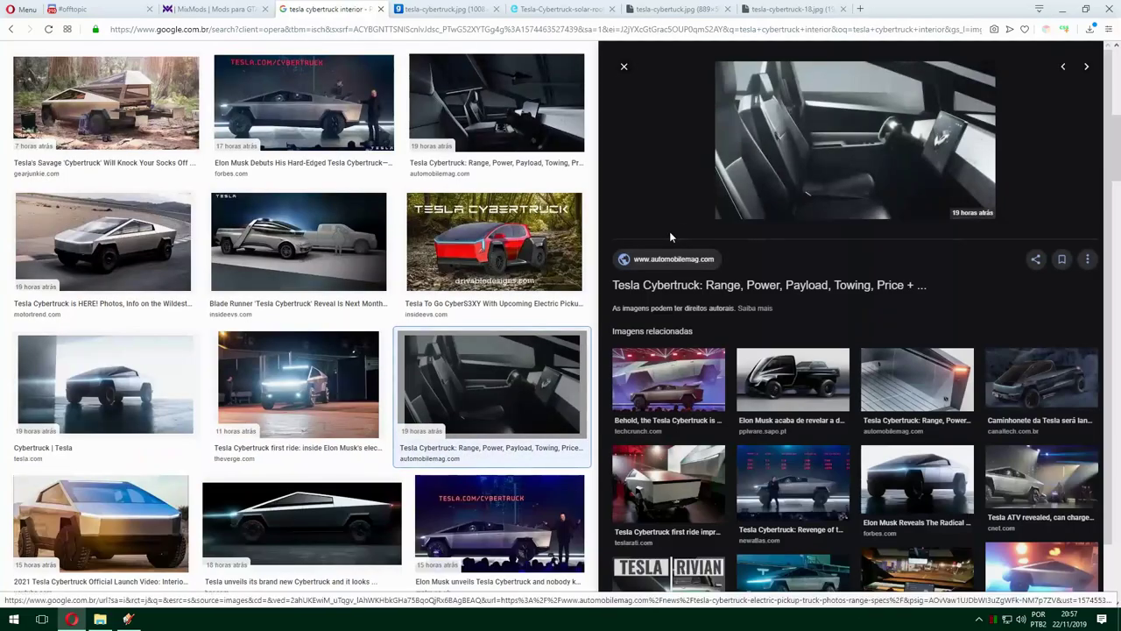
scroll(669, 231, down, 5)
Open the interior photo via 'Abrir a imagem em uma nova guia', then return to SketchUp.
right_click(709, 179)
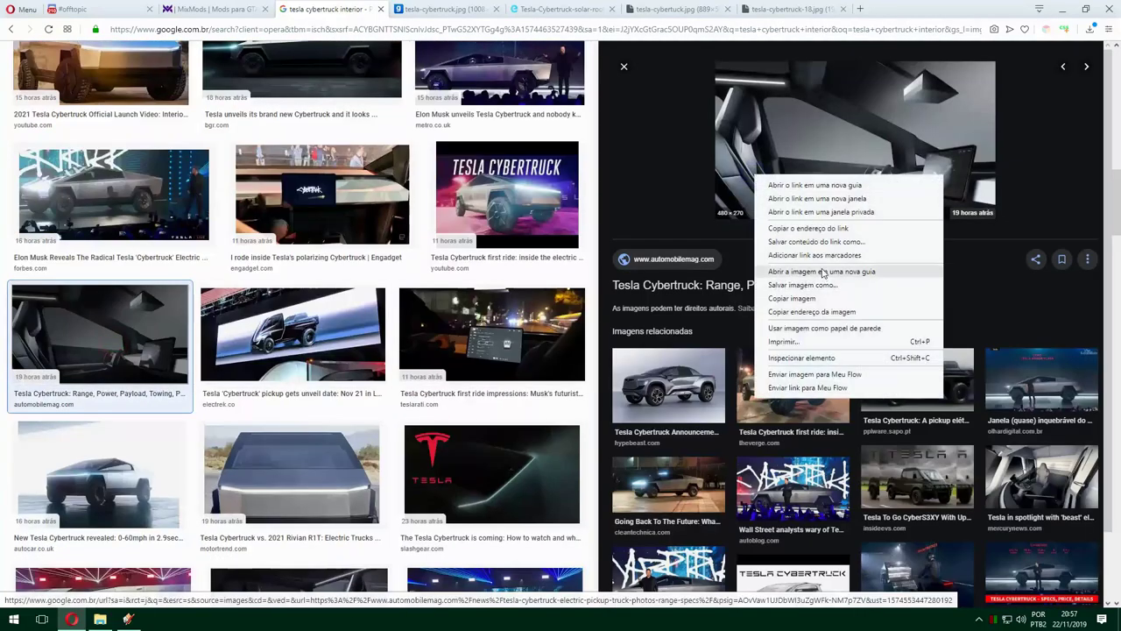
click(763, 201)
ctrl+scroll(646, 418, up, 5)
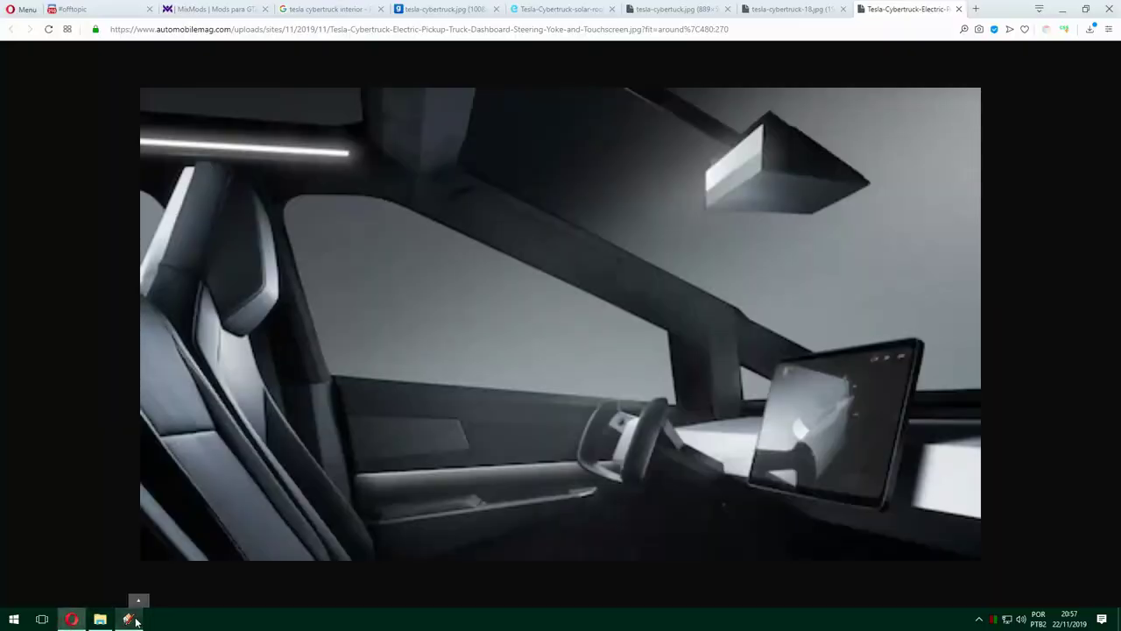
click(128, 620)
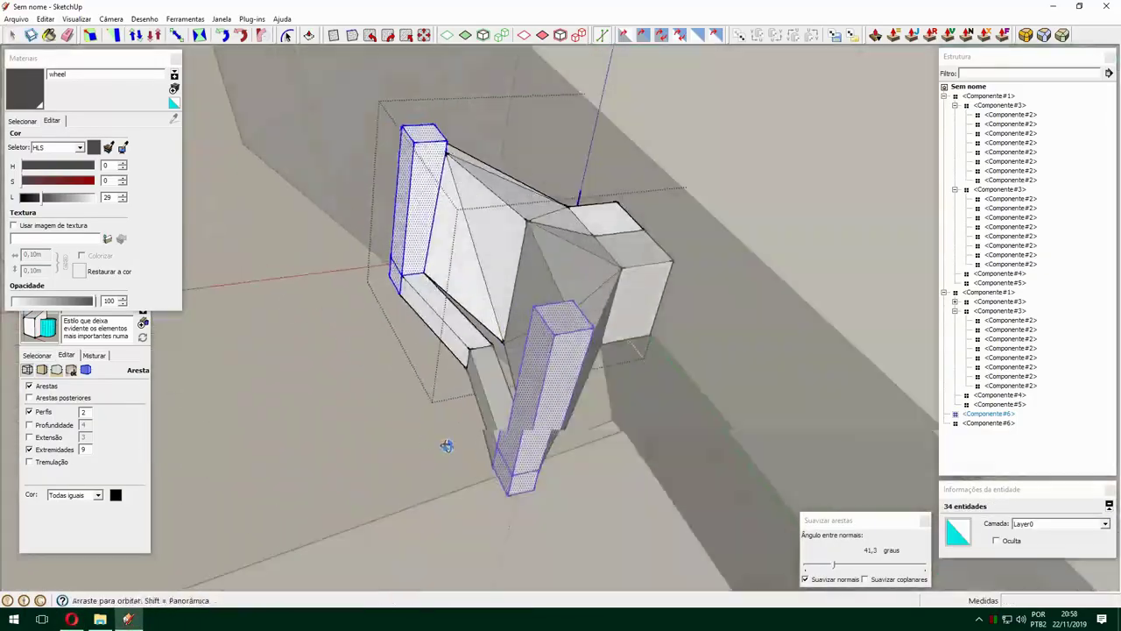
Return to the model and orbit in close to the yoke's inner frame.
scroll(447, 446, up, 5)
key(space)
scroll(398, 467, up, 3)
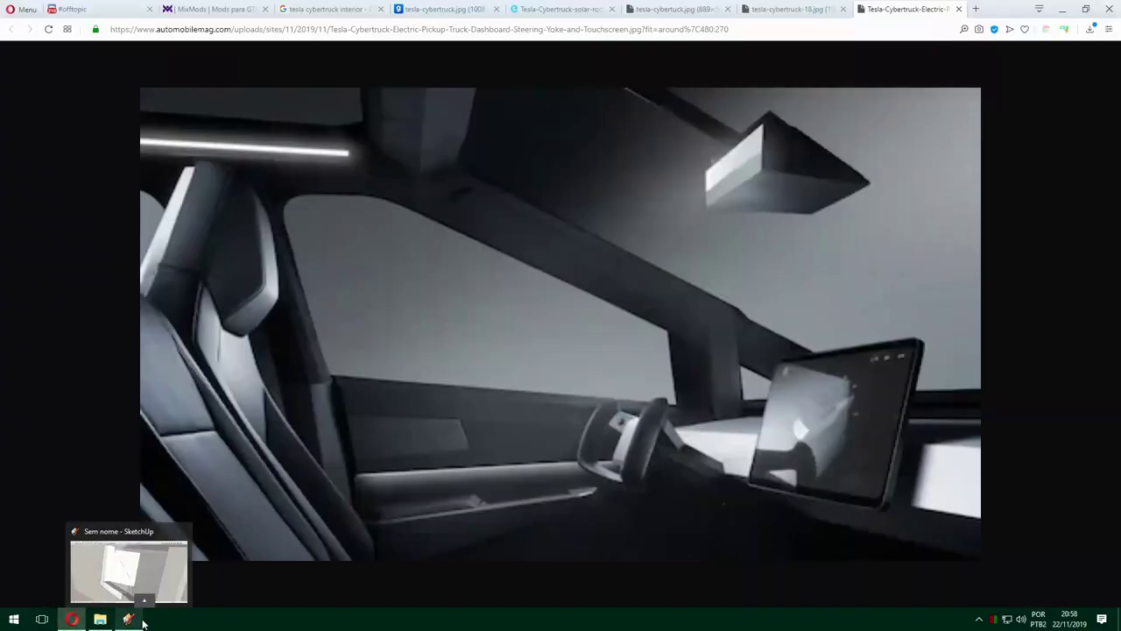
click(142, 620)
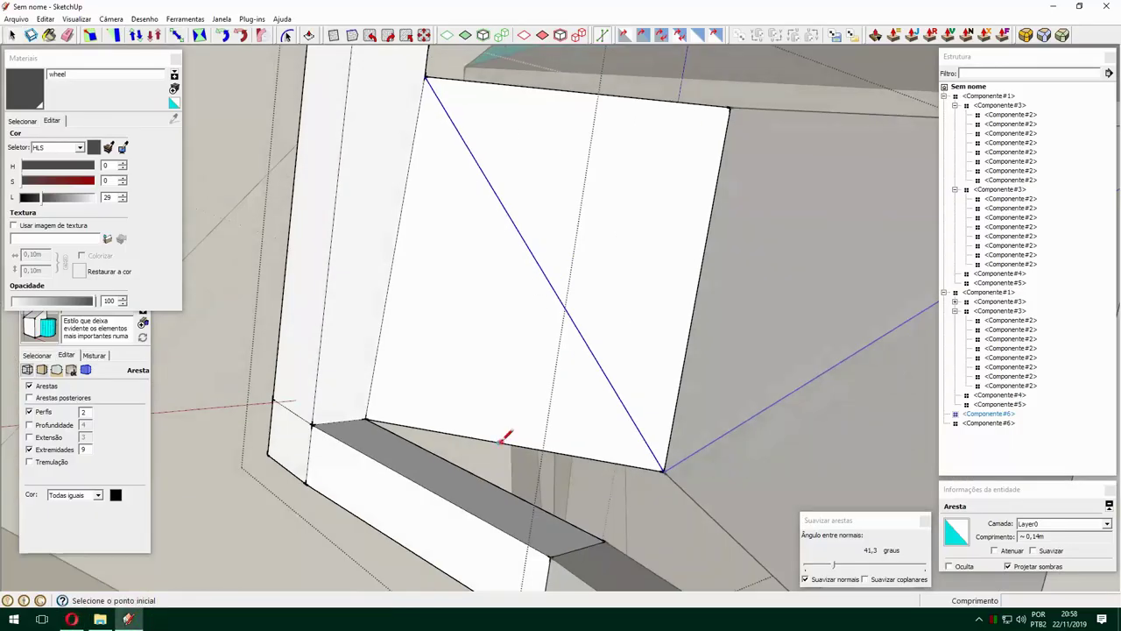
mouse_move(399, 200)
middle_down()
mouse_move(583, 283)
mouse_move(546, 445)
mouse_move(508, 420)
mouse_move(708, 269)
middle_up()
scroll(708, 269, up, 3)
middle_drag(681, 188, 376, 431)
key(m)
scroll(372, 430, up, 3)
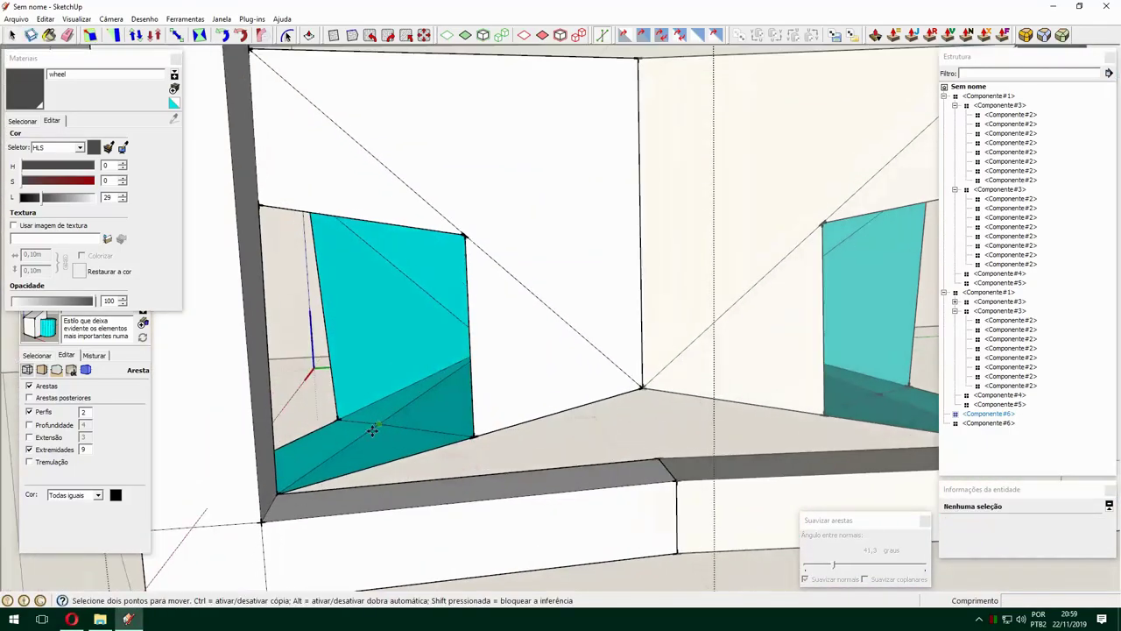
middle_drag(346, 396, 508, 330)
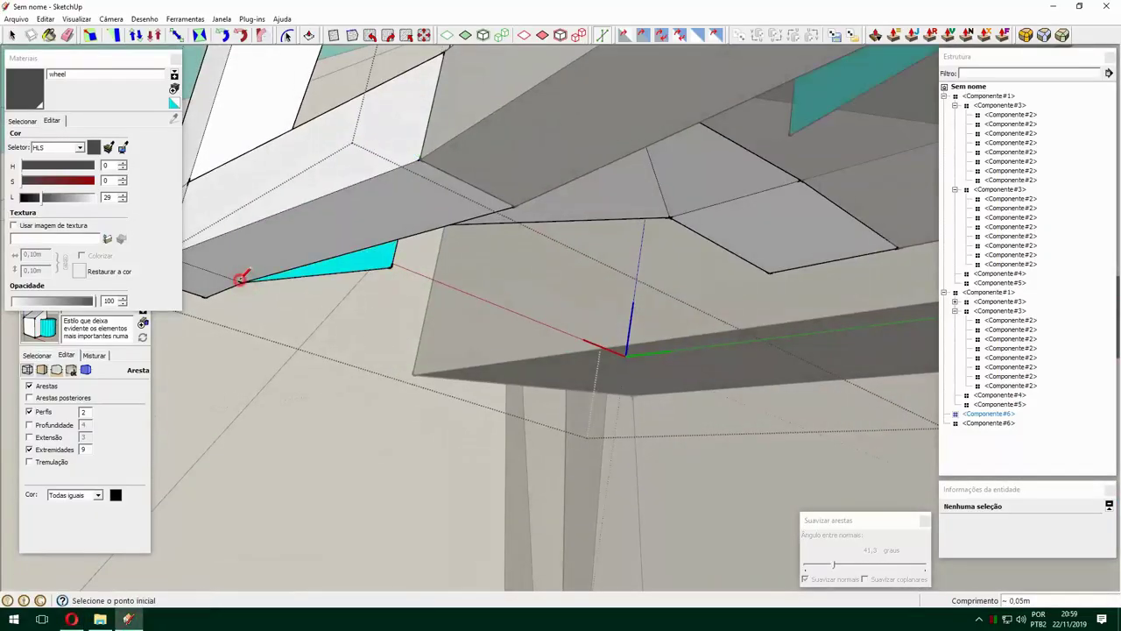
Reverse the yoke's cyan faces with Inverter faces so they face outward.
key(space)
right_click(412, 363)
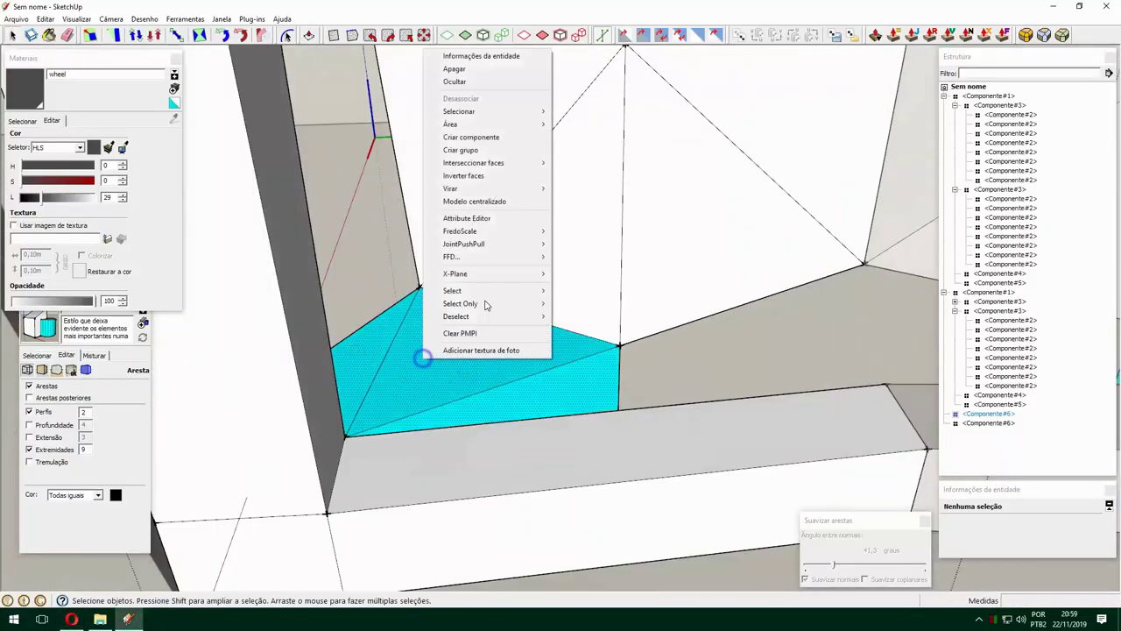
click(438, 350)
middle_drag(604, 263, 512, 222)
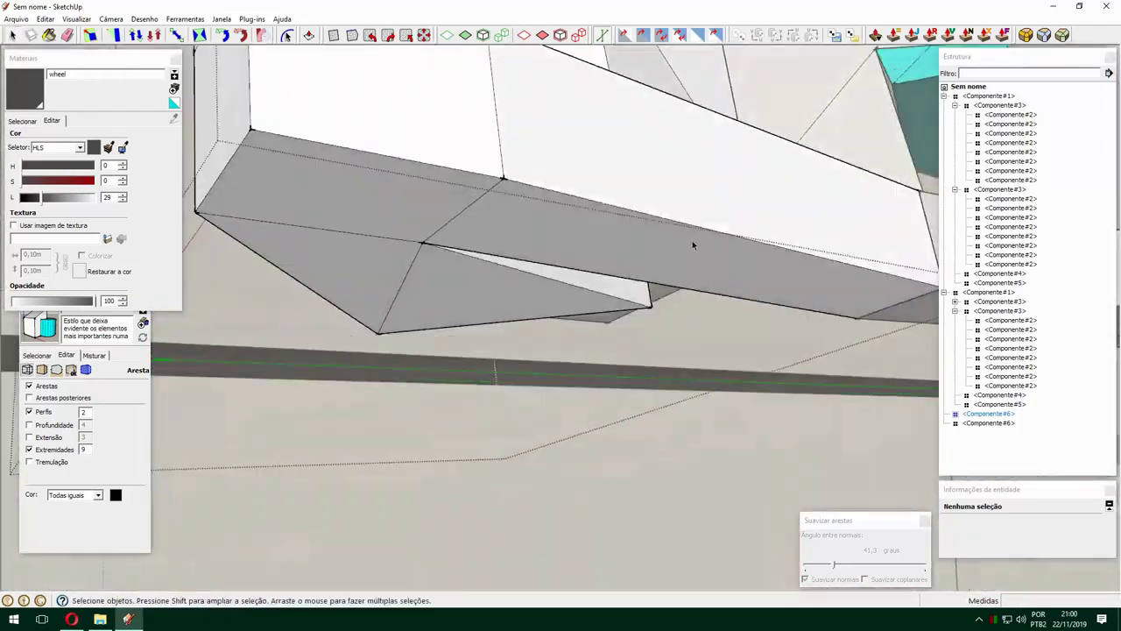
middle_drag(692, 244, 287, 453)
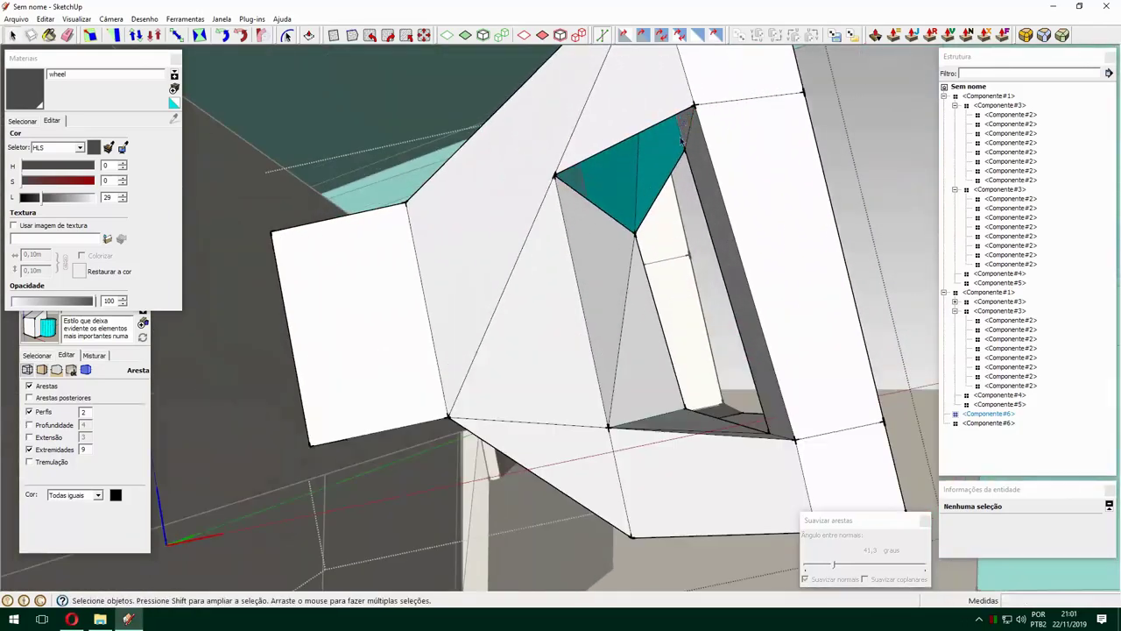
Orbit and zoom around the yoke to inspect its inner frame from several sides.
key(space)
mouse_move(557, 176)
middle_down()
mouse_move(591, 233)
mouse_move(721, 218)
middle_up()
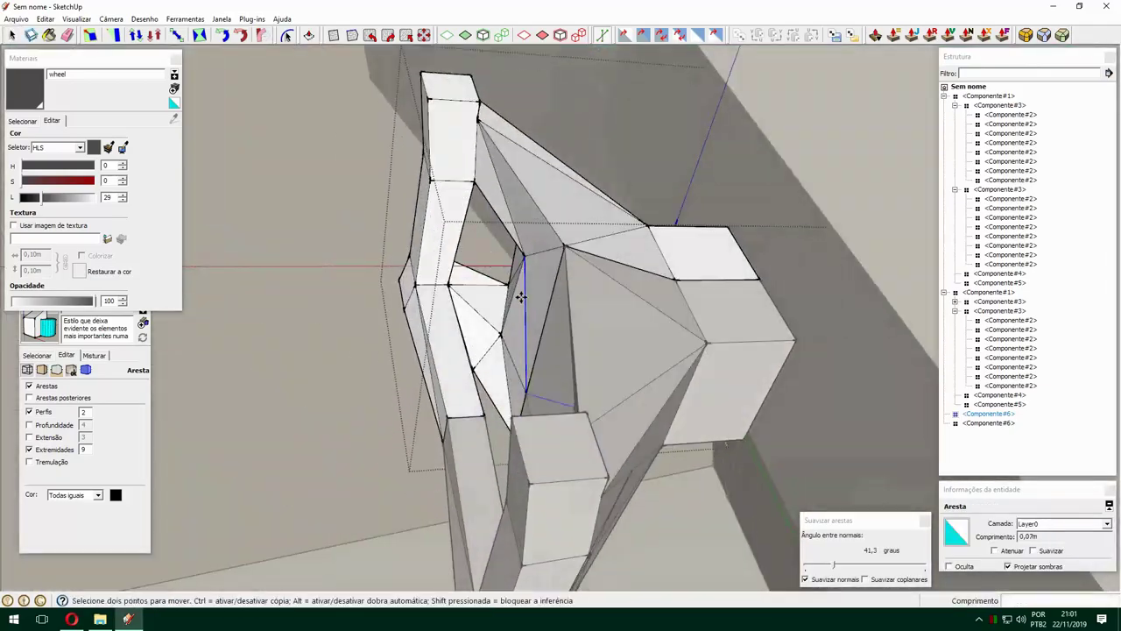
mouse_move(515, 313)
middle_down()
mouse_move(451, 359)
mouse_move(508, 105)
mouse_move(458, 393)
mouse_move(376, 260)
mouse_move(397, 178)
middle_up()
scroll(576, 262, down, 3)
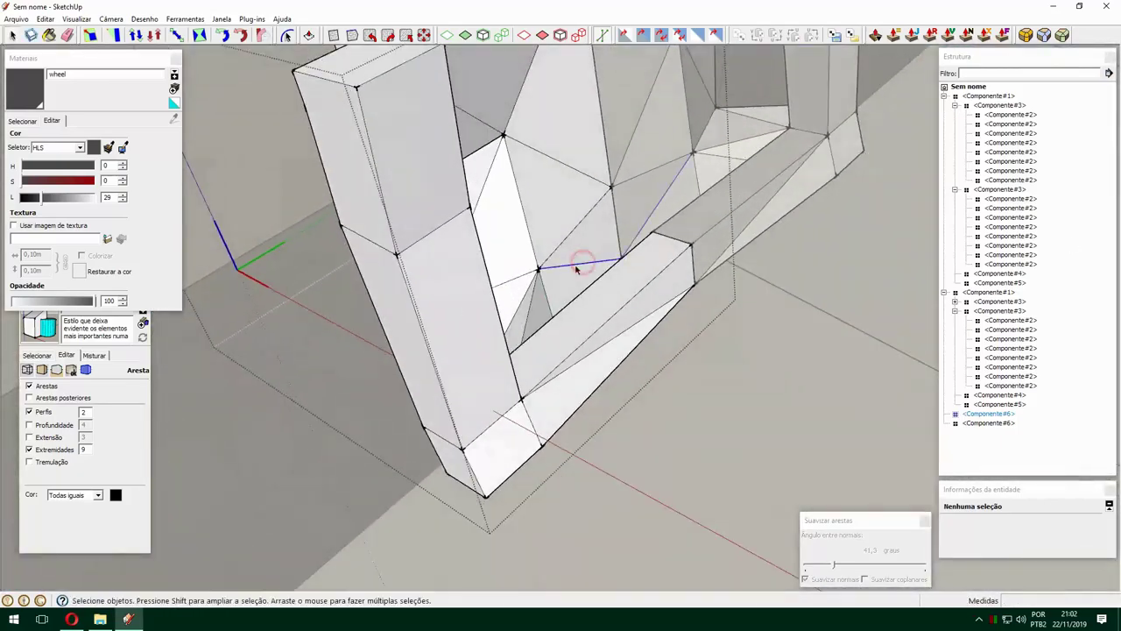
mouse_move(576, 263)
middle_down()
mouse_move(601, 175)
mouse_move(496, 451)
mouse_move(561, 218)
mouse_move(769, 293)
mouse_move(700, 301)
middle_up()
scroll(601, 175, up, 3)
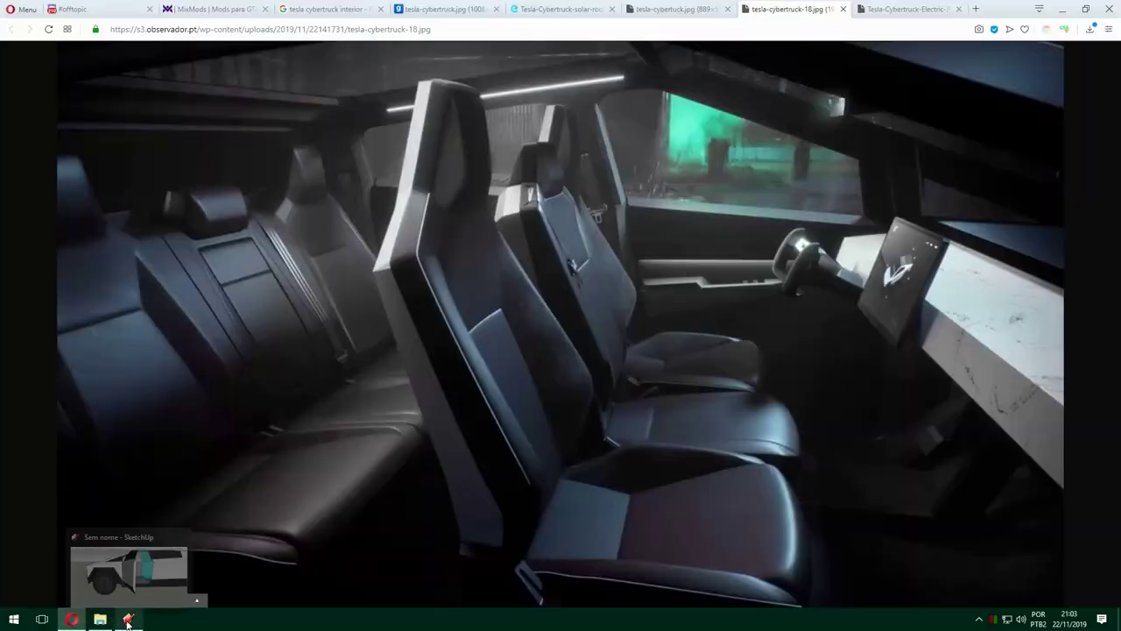
Return from the seat photo and orbit to the dashboard, selecting its underside face.
click(128, 620)
mouse_move(571, 330)
middle_down()
mouse_move(350, 402)
mouse_move(468, 400)
middle_up()
key(m)
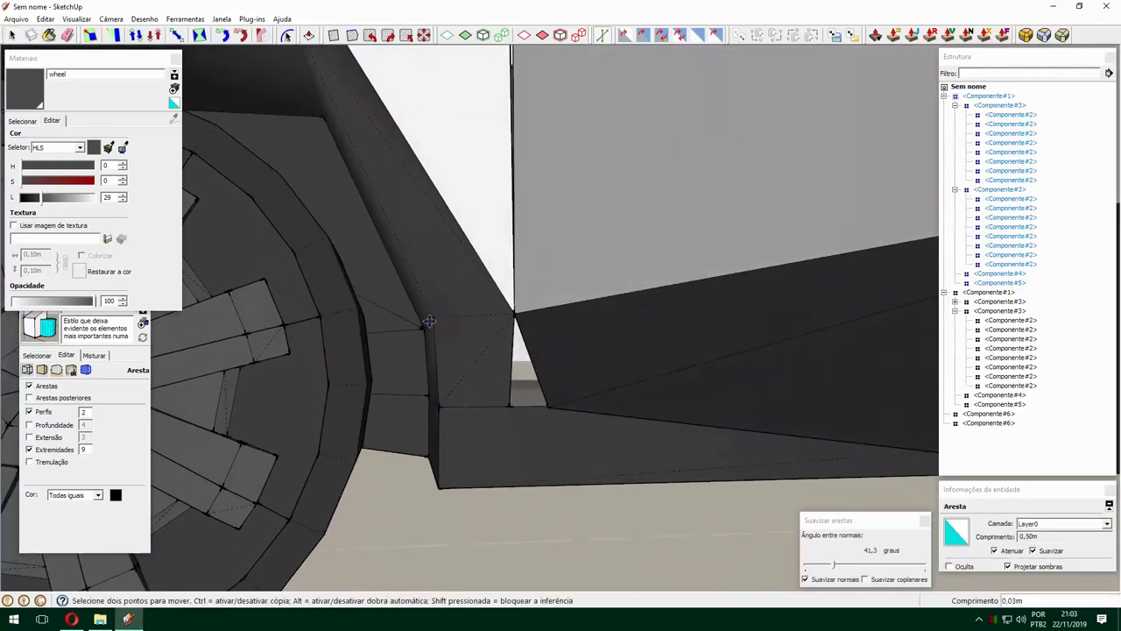
mouse_move(537, 436)
middle_down()
mouse_move(461, 368)
mouse_move(556, 373)
mouse_move(587, 319)
mouse_move(605, 418)
middle_up()
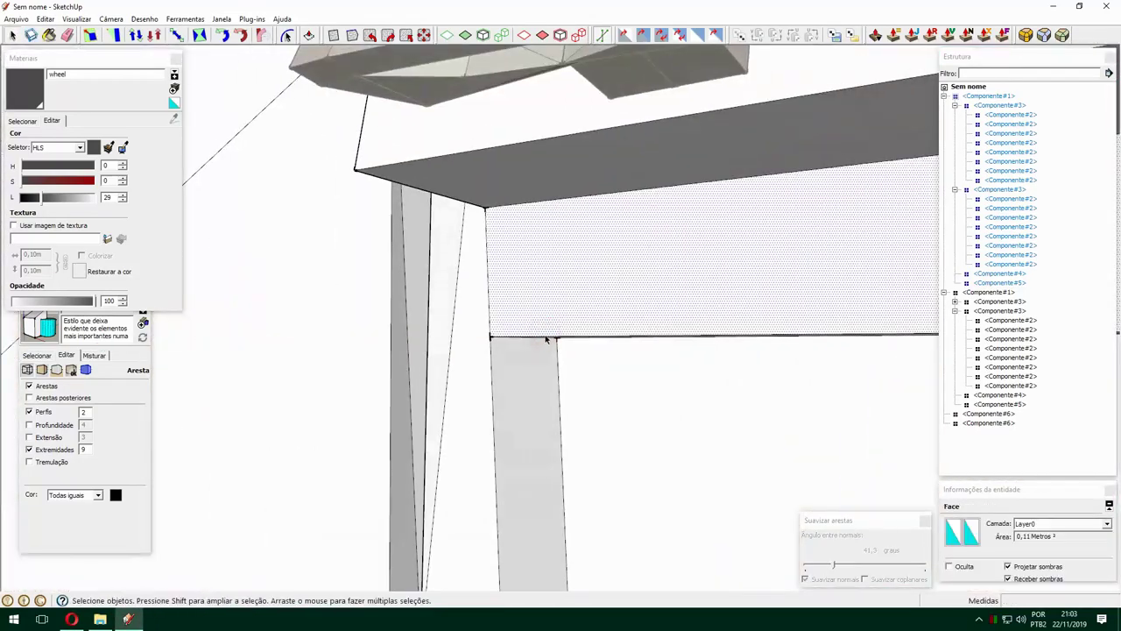
key(space)
scroll(606, 418, down, 5)
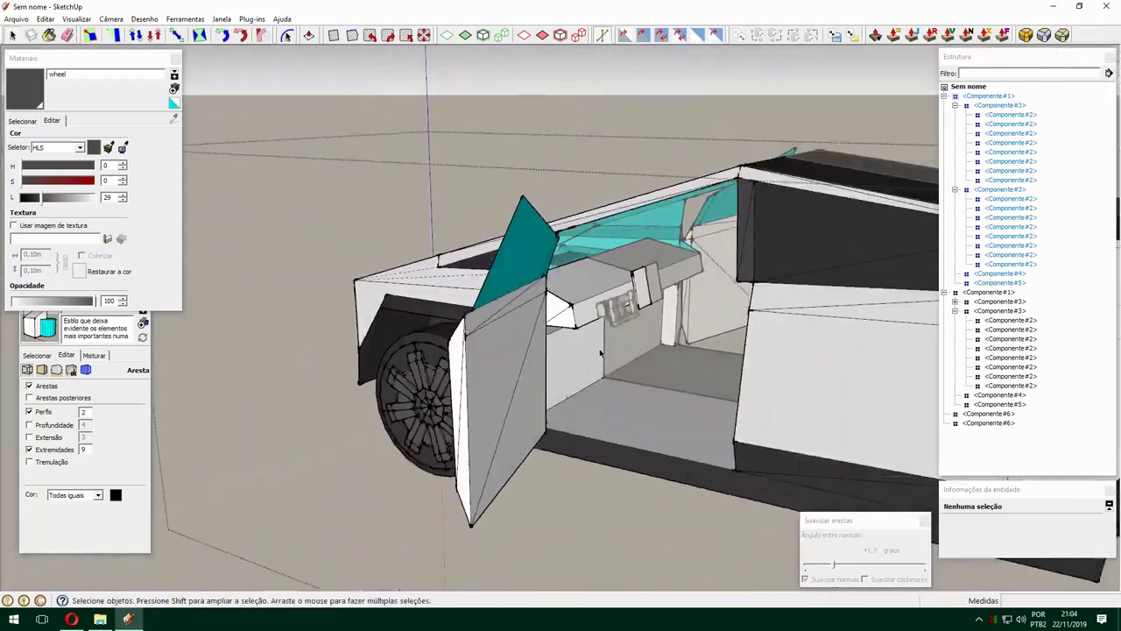
scroll(525, 315, up, 3)
scroll(483, 304, up, 2)
click(560, 289)
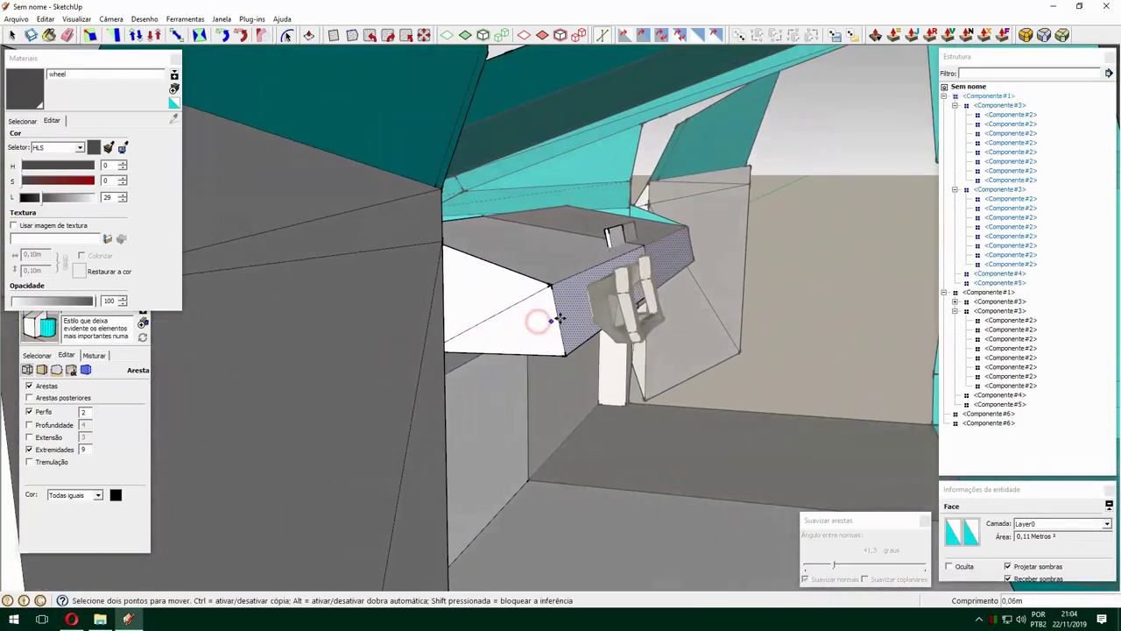
middle_drag(550, 319, 629, 253)
scroll(569, 313, down, 2)
middle_drag(584, 306, 618, 233)
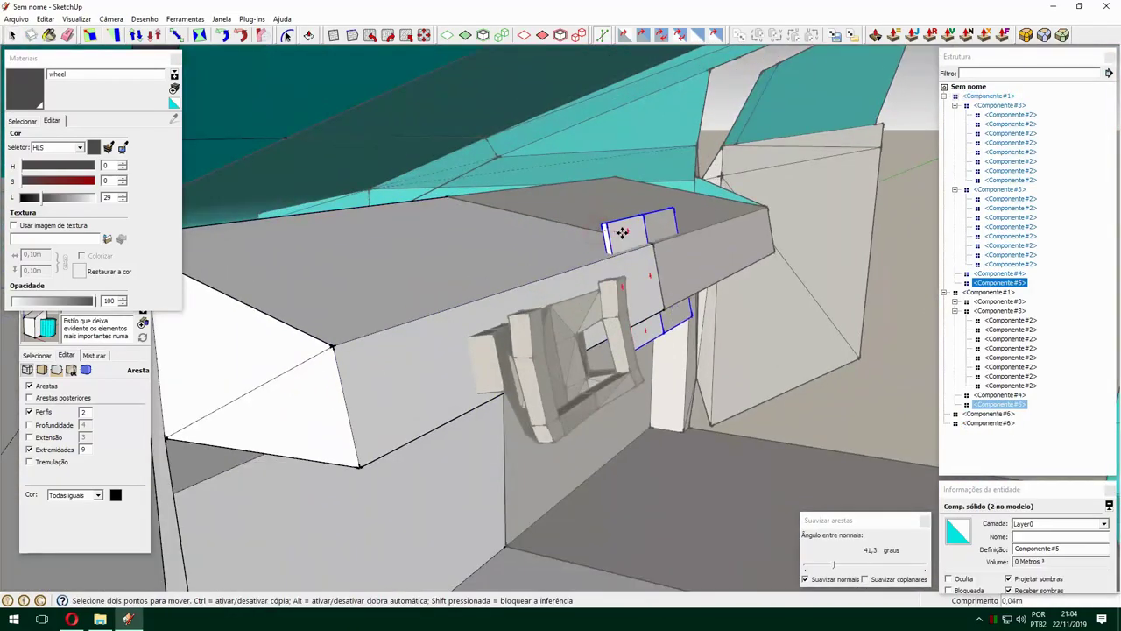
scroll(618, 233, down, 5)
scroll(555, 237, up, 5)
Scale both yoke components down and check their placement through the open door.
mouse_move(504, 241)
middle_down()
mouse_move(543, 262)
mouse_move(613, 246)
middle_up()
click(559, 274)
key(s)
scroll(613, 245, up, 3)
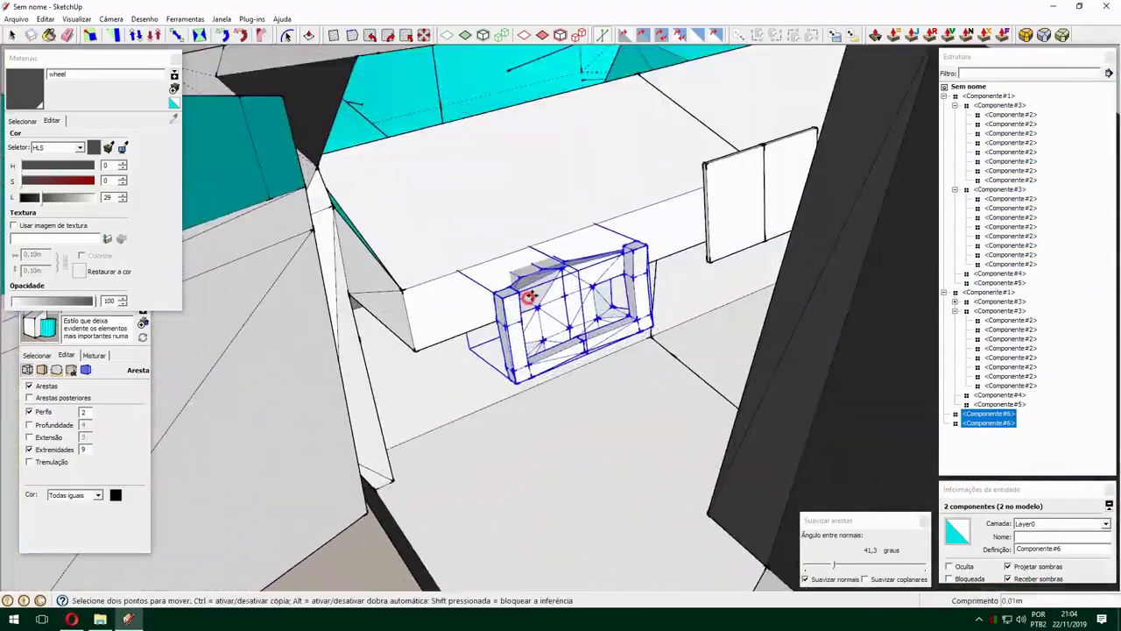
key(space)
scroll(648, 175, down, 3)
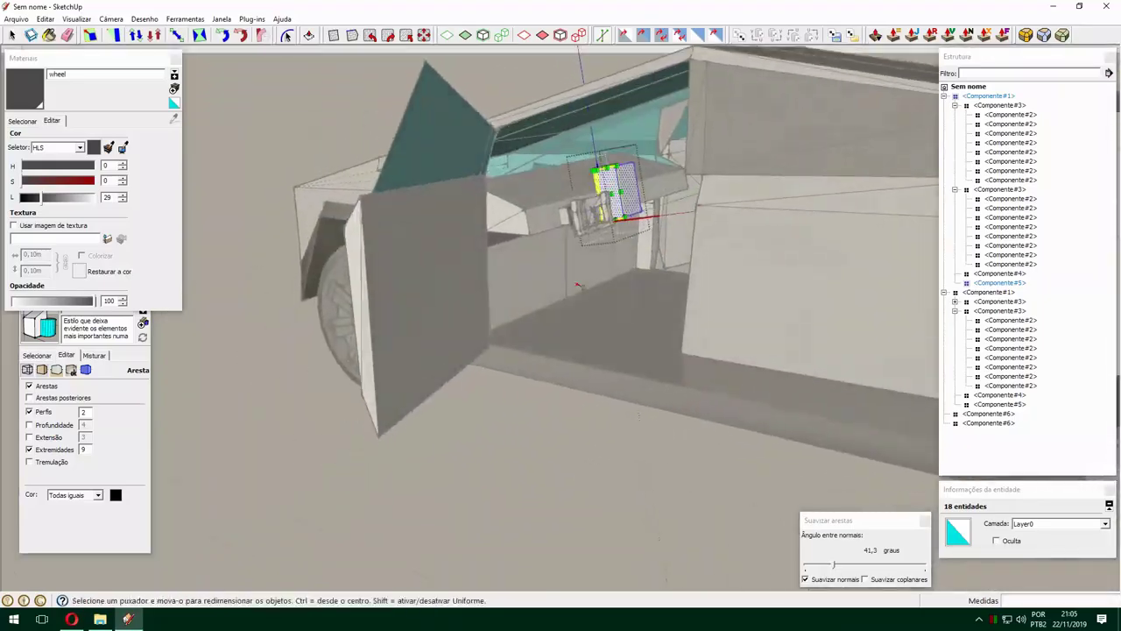
mouse_move(613, 237)
middle_down()
mouse_move(561, 280)
mouse_move(553, 412)
middle_up()
scroll(530, 302, up, 4)
scroll(530, 302, up, 4)
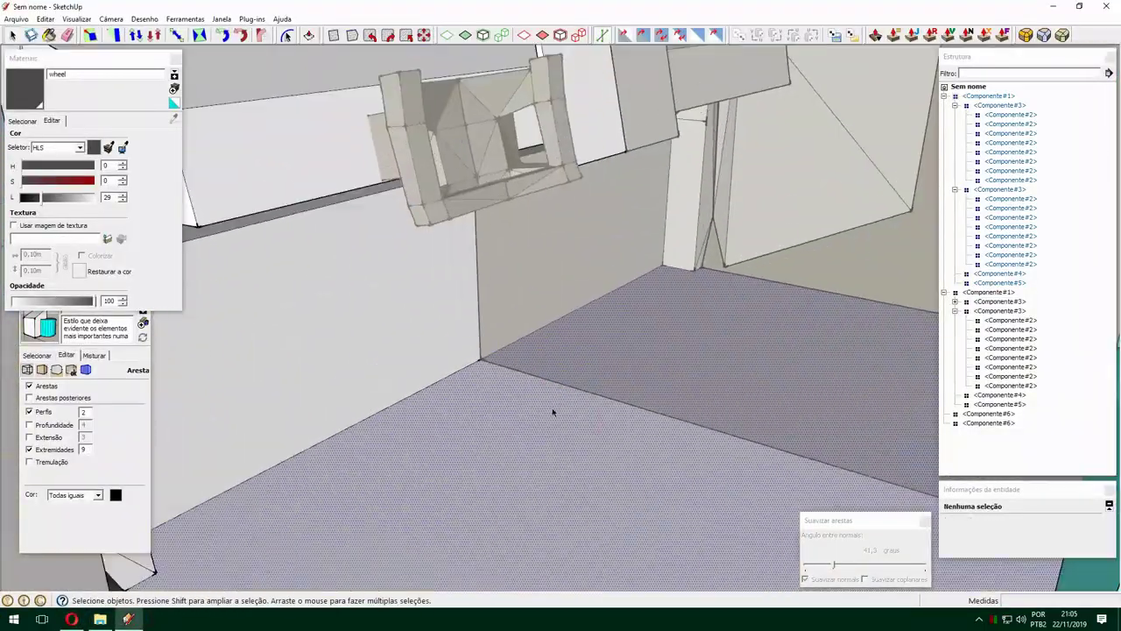
scroll(449, 352, down, 3)
middle_drag(533, 328, 630, 373)
scroll(601, 351, down, 4)
Flip the cyan strip's faces with Inverter faces and make it component Componente#7.
scroll(652, 296, up, 3)
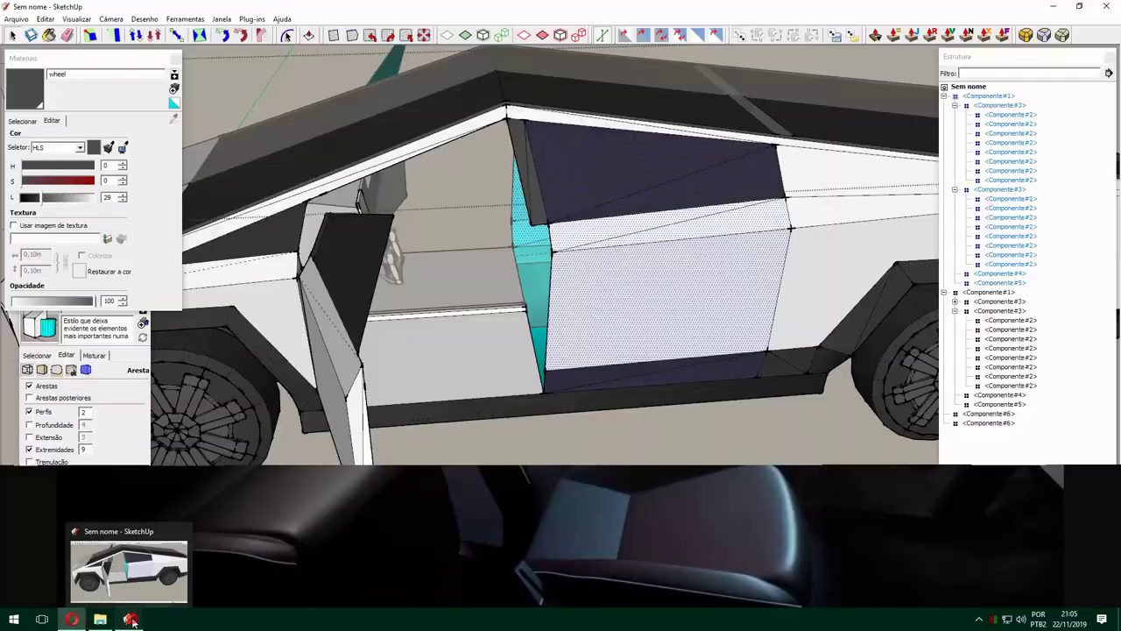
key(l)
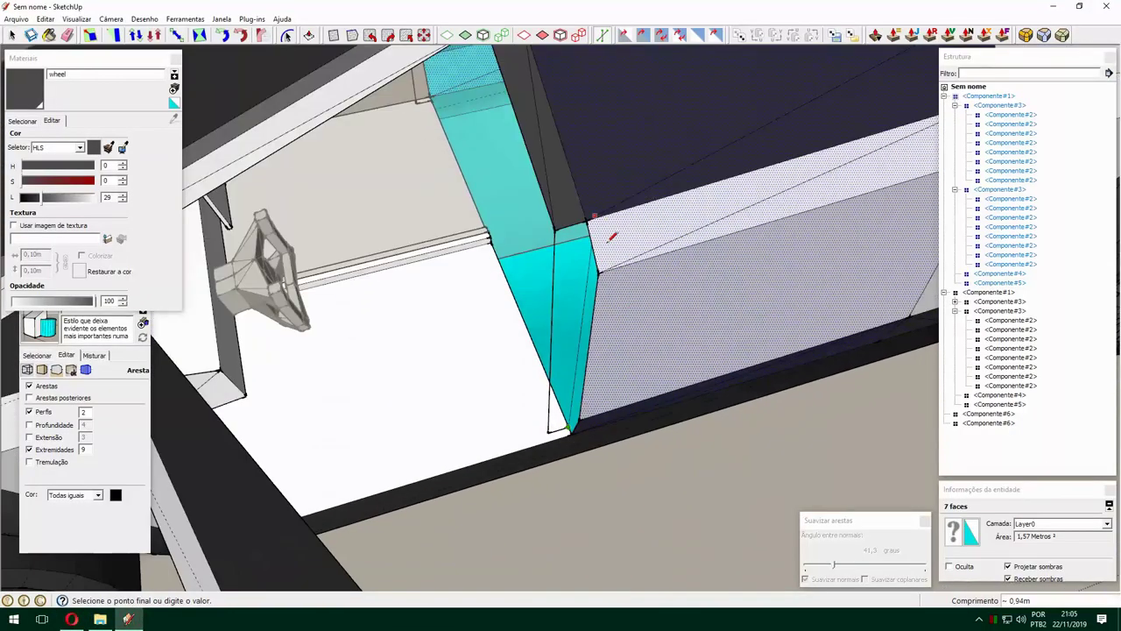
right_click(560, 263)
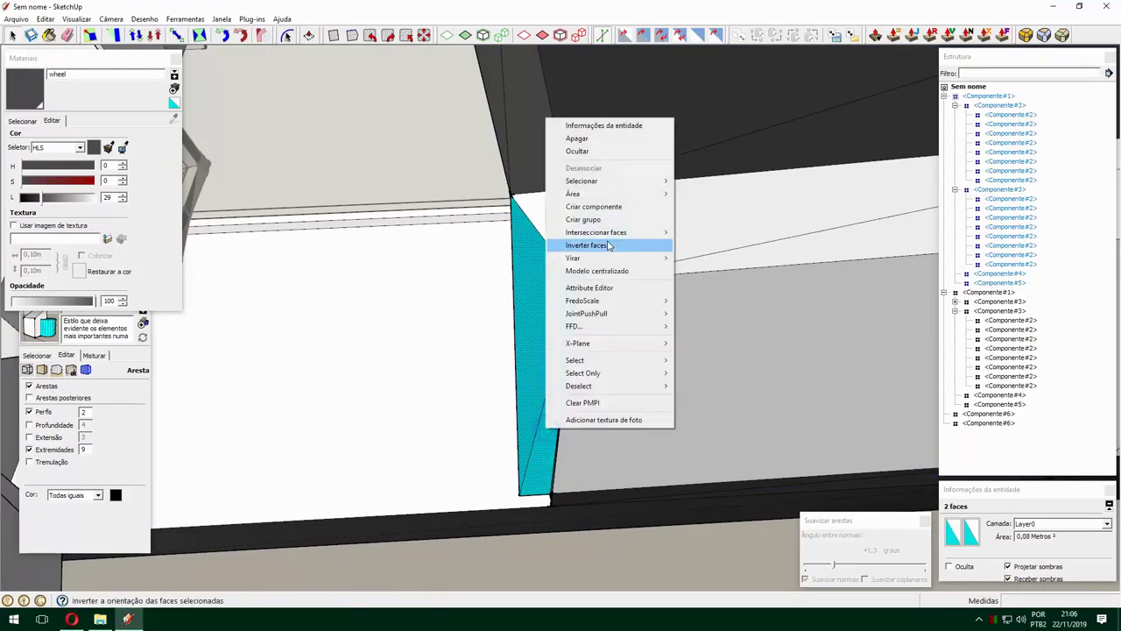
click(613, 243)
scroll(513, 338, down, 5)
right_click(512, 338)
click(561, 140)
Orbit around the new strip and open the door-frame component for editing.
key(q)
middle_drag(456, 412, 659, 499)
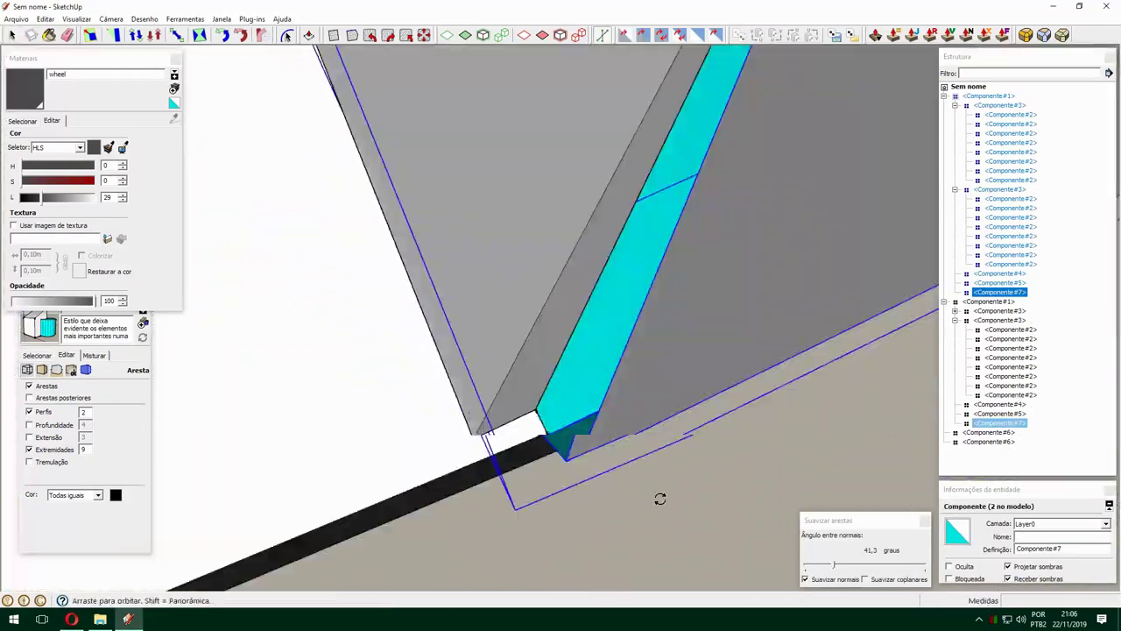
mouse_move(598, 415)
middle_down()
mouse_move(463, 493)
mouse_move(490, 456)
mouse_move(490, 368)
mouse_move(526, 350)
mouse_move(493, 420)
mouse_move(596, 405)
mouse_move(765, 453)
mouse_move(636, 328)
middle_up()
key(space)
key(space)
scroll(493, 421, down, 5)
scroll(592, 396, up, 5)
key(l)
click(536, 351)
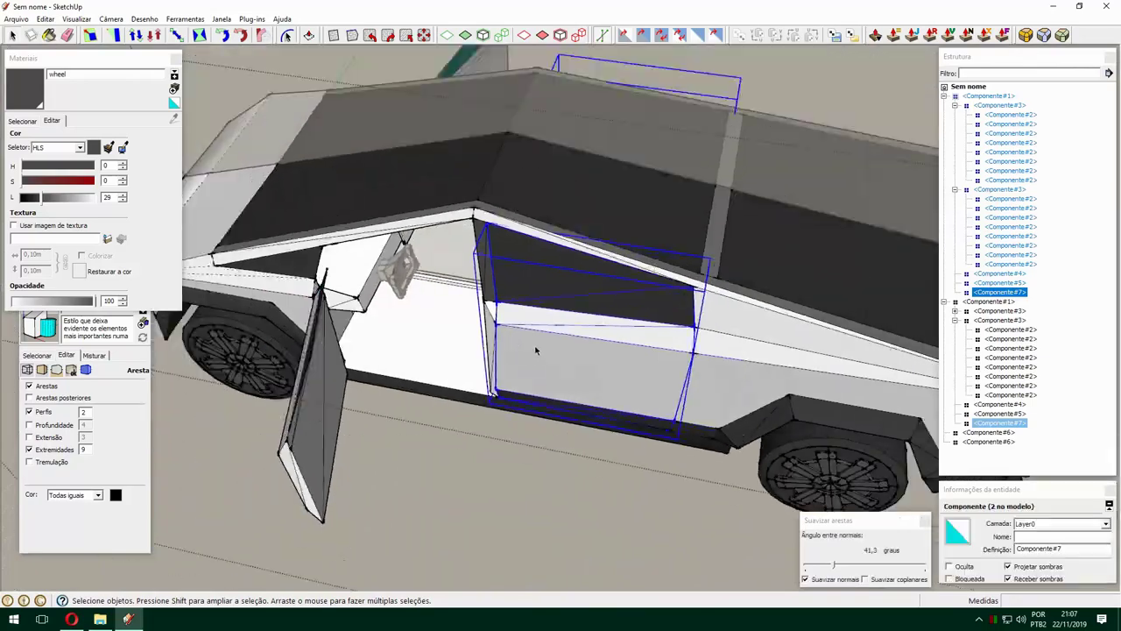
double_click(536, 351)
Reverse the door panel's cyan inner faces so they show white.
scroll(593, 430, down, 3)
scroll(509, 310, up, 4)
middle_drag(491, 316, 506, 261)
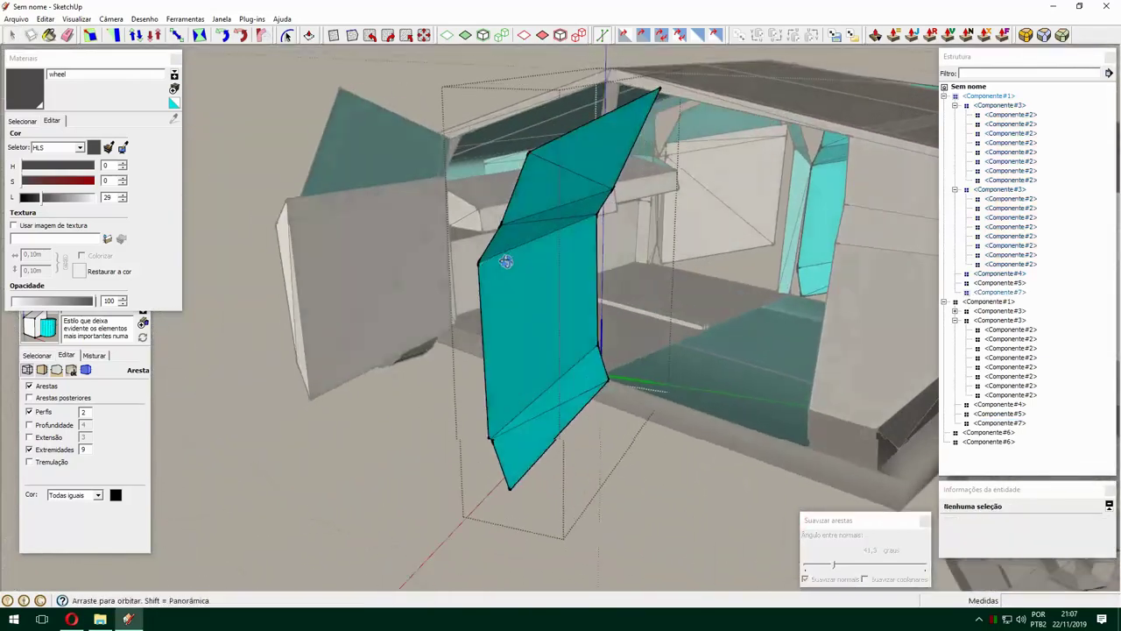
scroll(629, 181, up, 3)
right_click(658, 181)
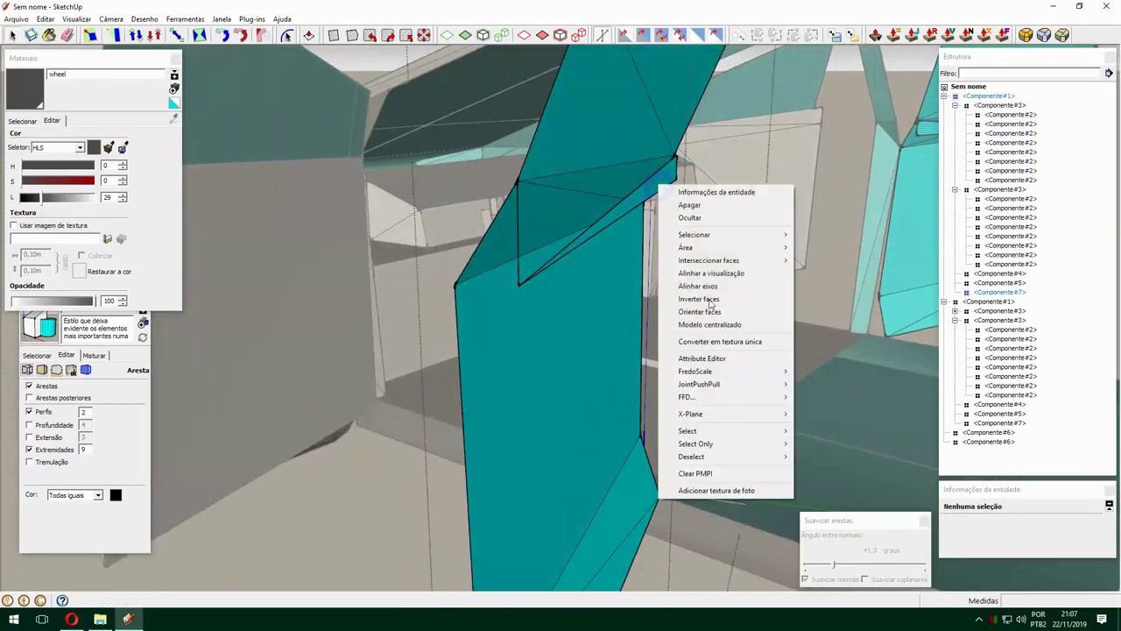
key(m)
mouse_move(445, 158)
middle_down()
mouse_move(596, 187)
mouse_move(283, 282)
mouse_move(614, 263)
mouse_move(617, 280)
middle_up()
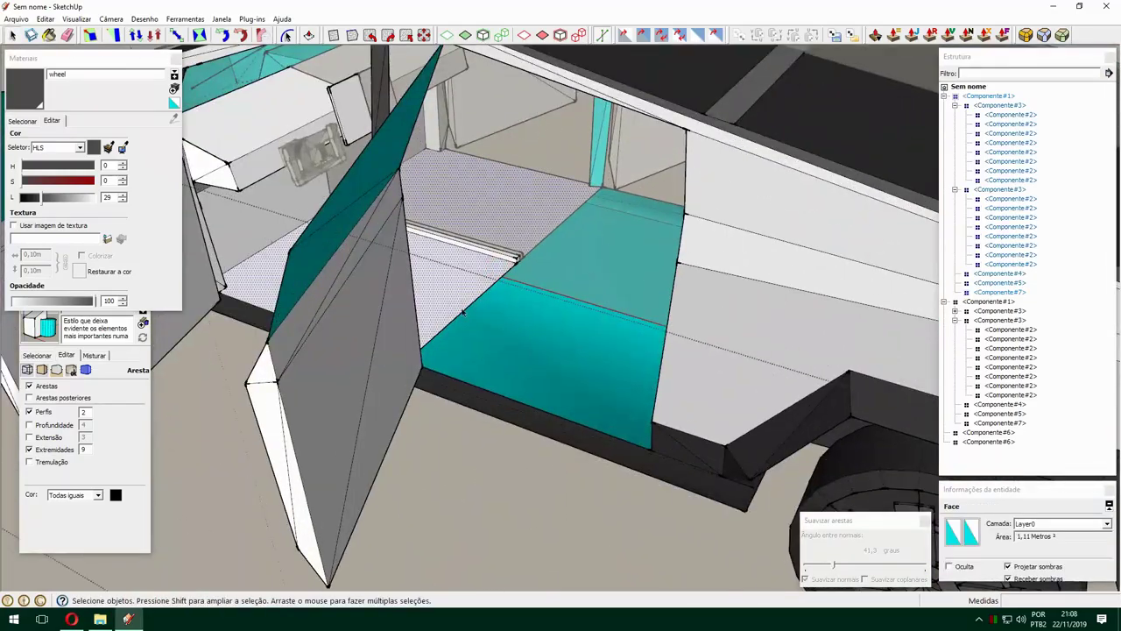
scroll(462, 311, up, 3)
scroll(761, 310, down, 5)
scroll(431, 292, up, 4)
Trace new edges along the door sill and select the teal panel.
middle_drag(493, 400, 663, 431)
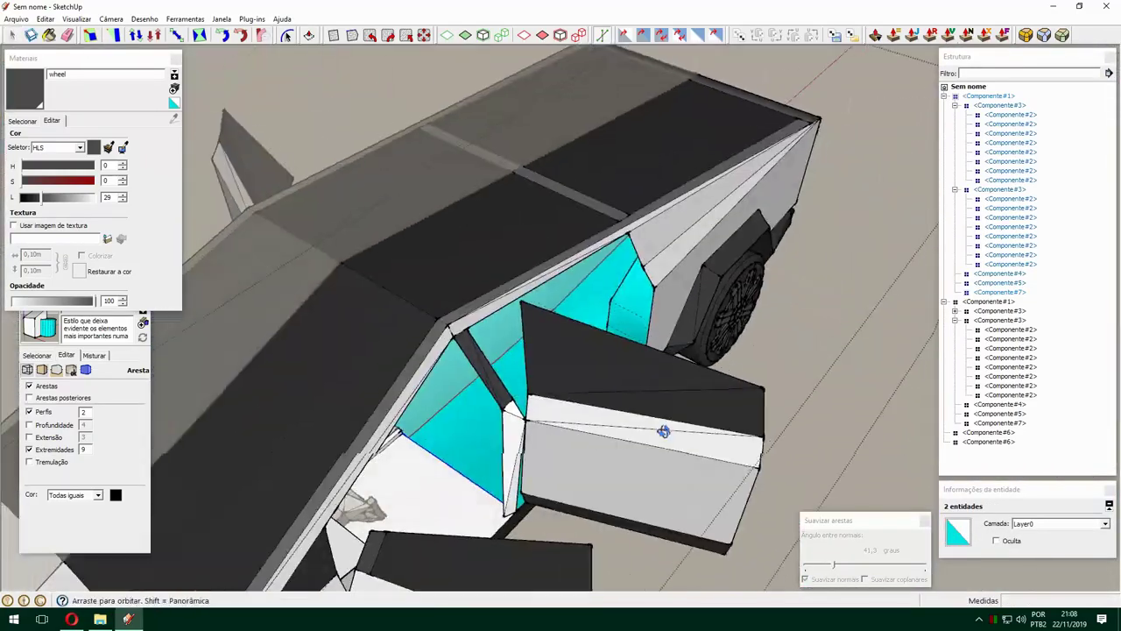
scroll(503, 310, up, 4)
key(l)
scroll(671, 286, down, 3)
scroll(518, 345, up, 3)
scroll(412, 248, up, 3)
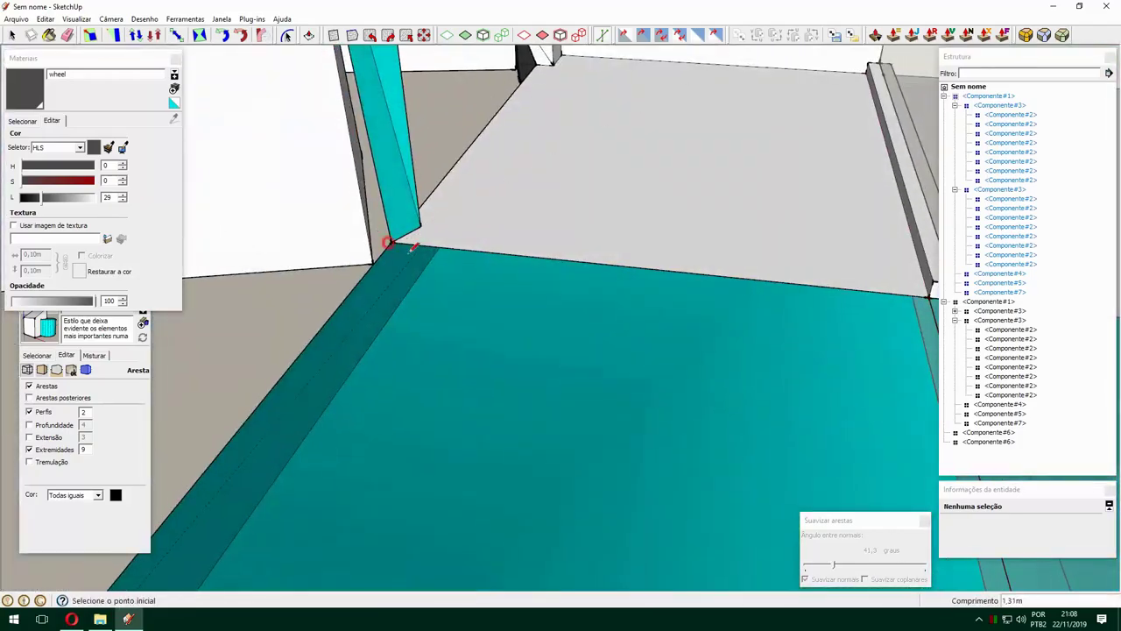
scroll(411, 248, up, 3)
scroll(308, 280, down, 3)
middle_drag(233, 313, 438, 242)
key(space)
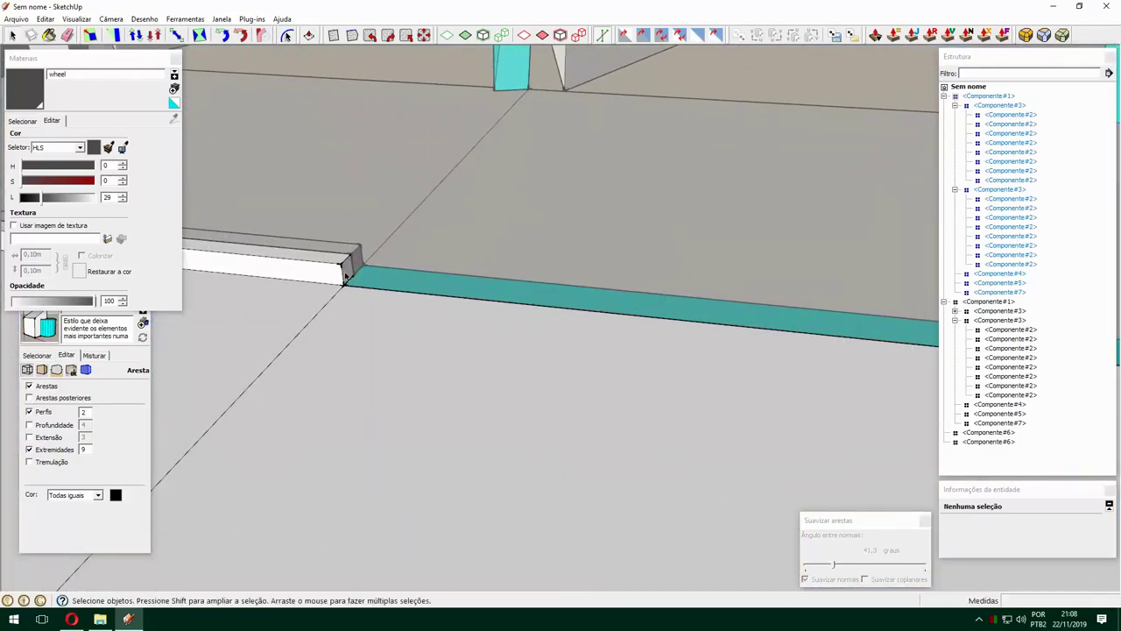
scroll(346, 276, down, 5)
middle_drag(438, 333, 541, 370)
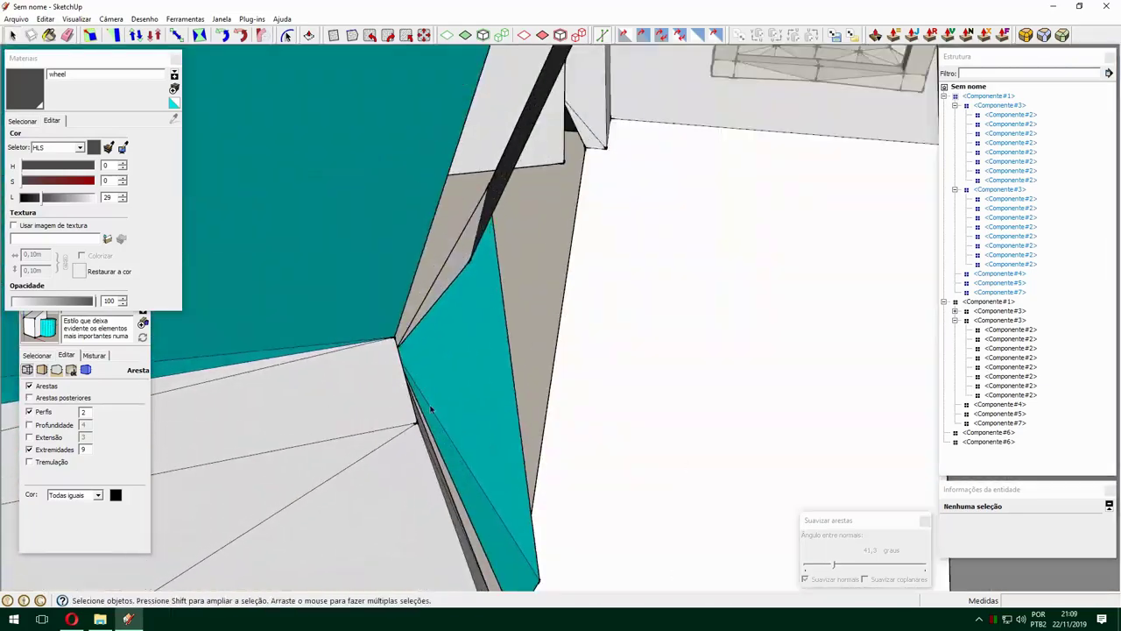
click(431, 409)
scroll(552, 480, down, 5)
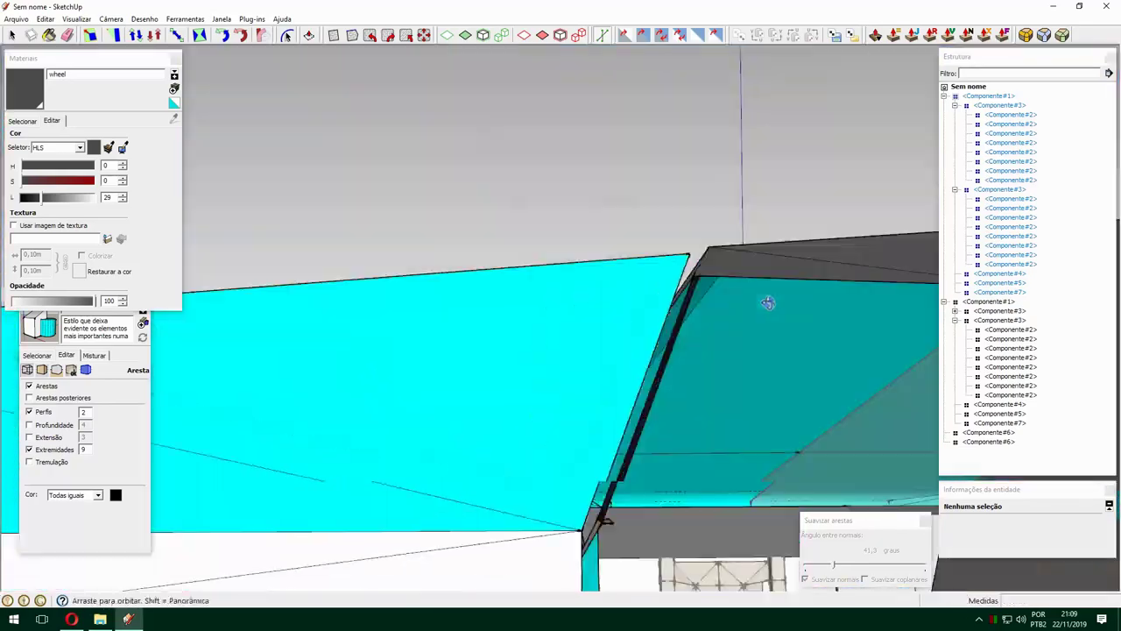
Draw a line from the door-frame corner, then orbit out past the cyan body panels.
middle_drag(767, 302, 543, 411)
key(l)
click(516, 412)
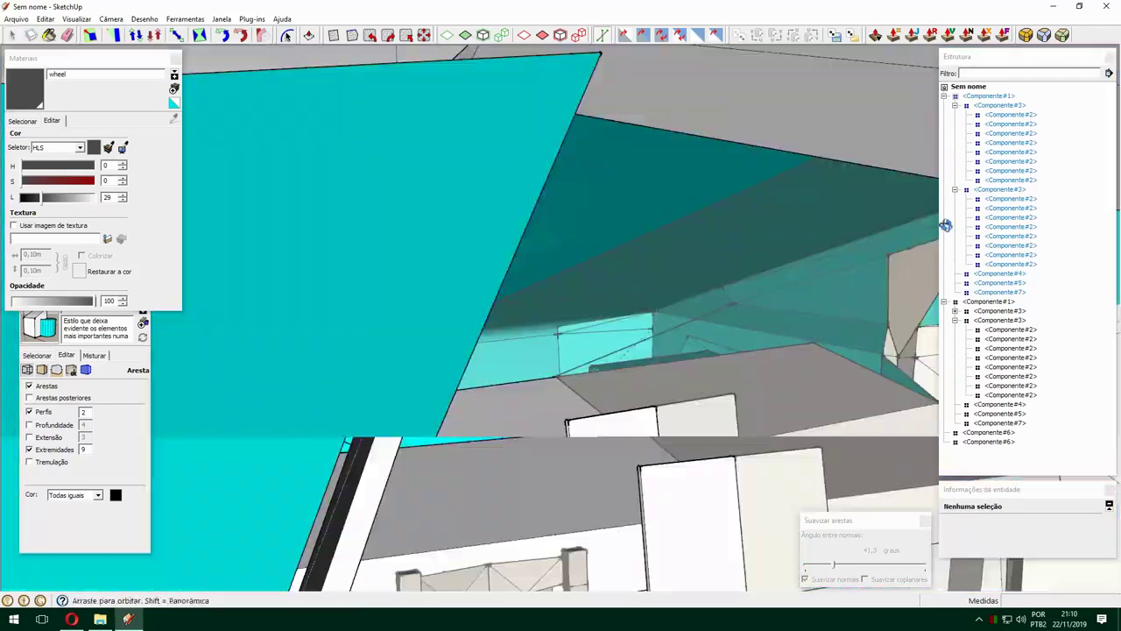
scroll(740, 409, up, 5)
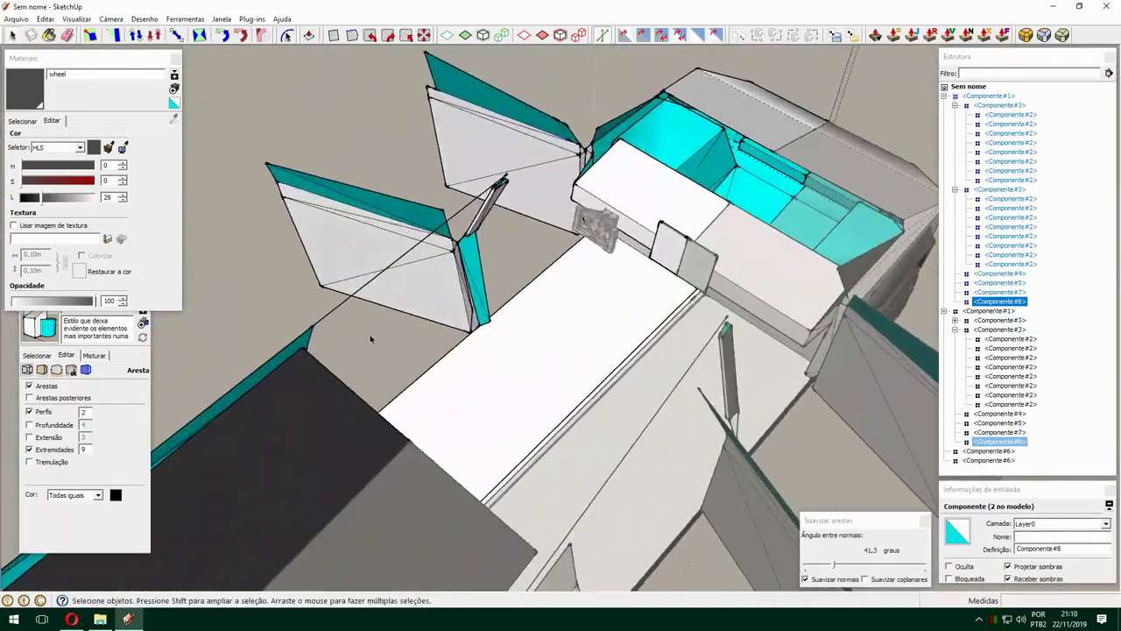
middle_drag(371, 339, 660, 421)
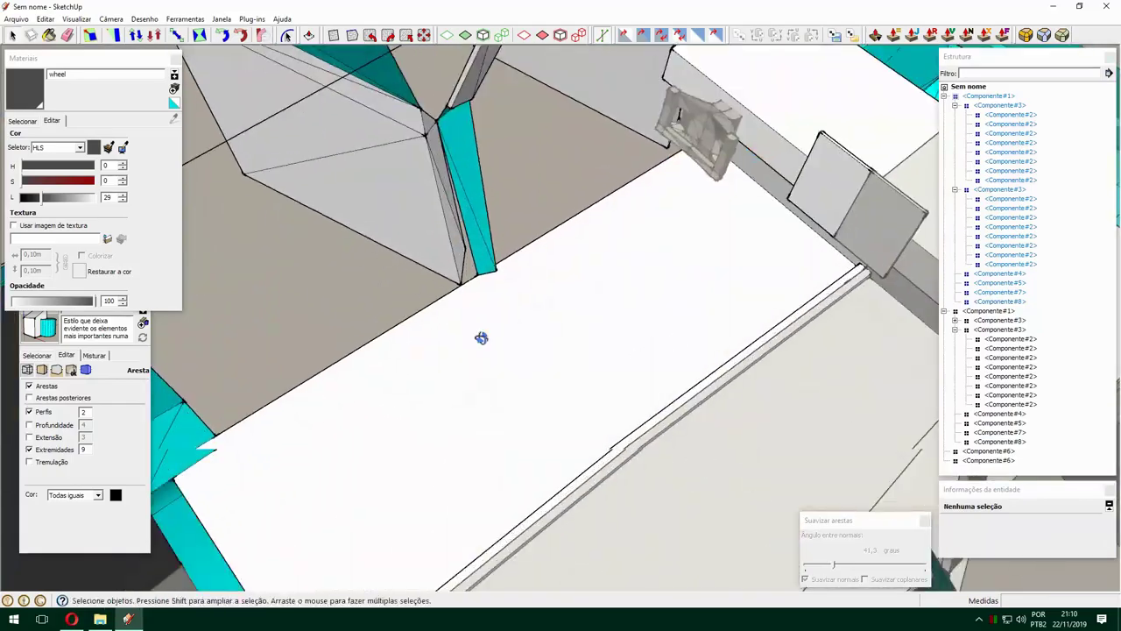
middle_drag(481, 338, 541, 281)
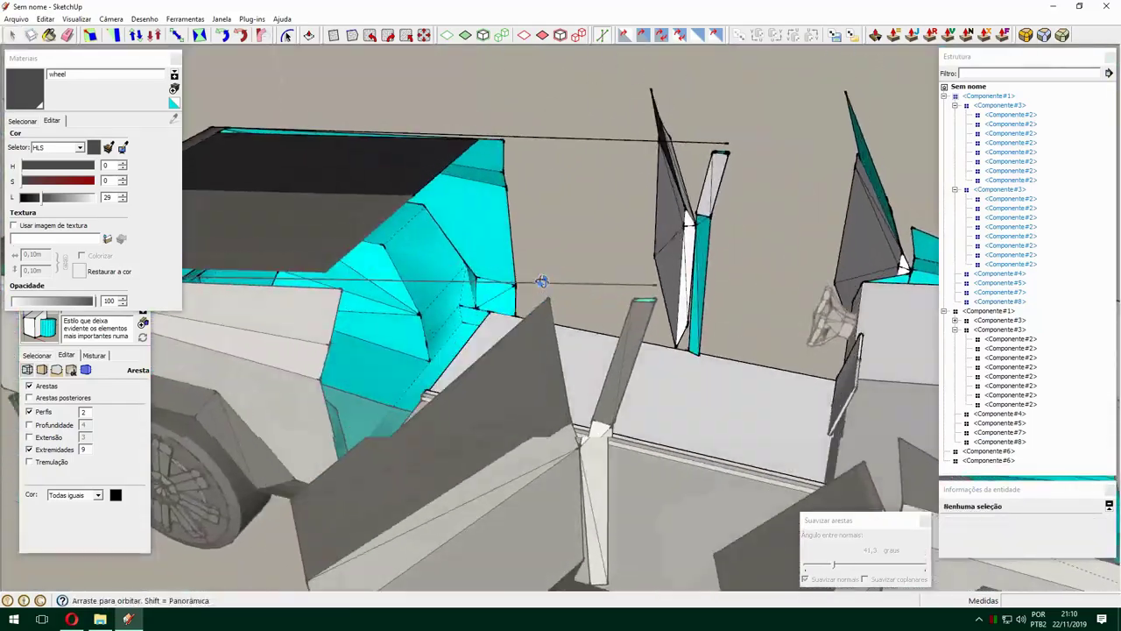
scroll(379, 319, up, 5)
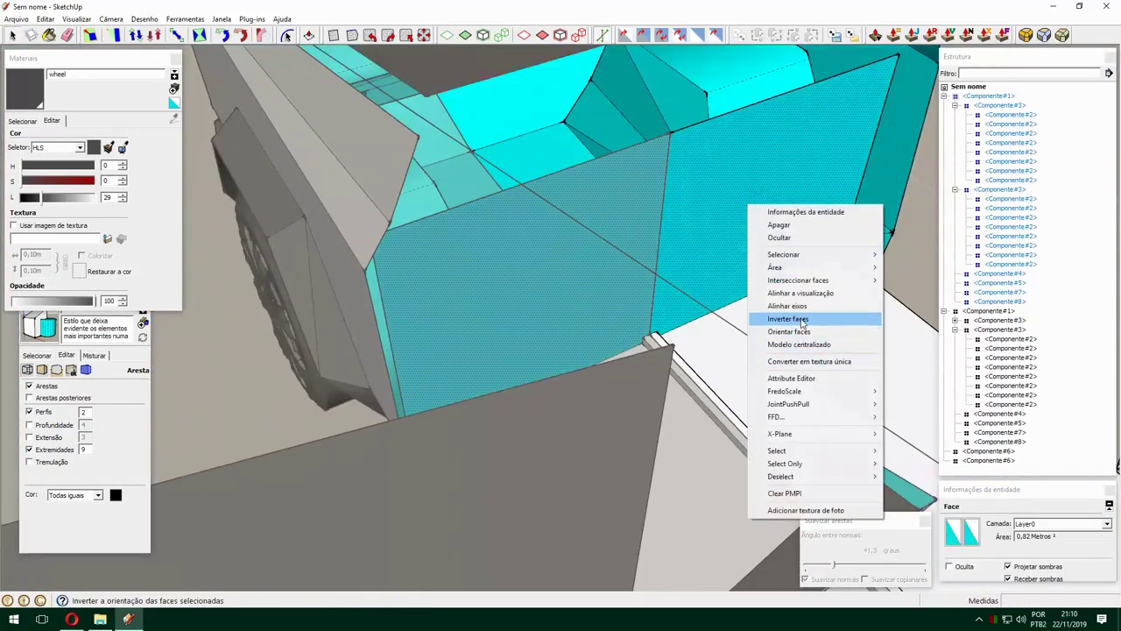
middle_drag(377, 325, 165, 375)
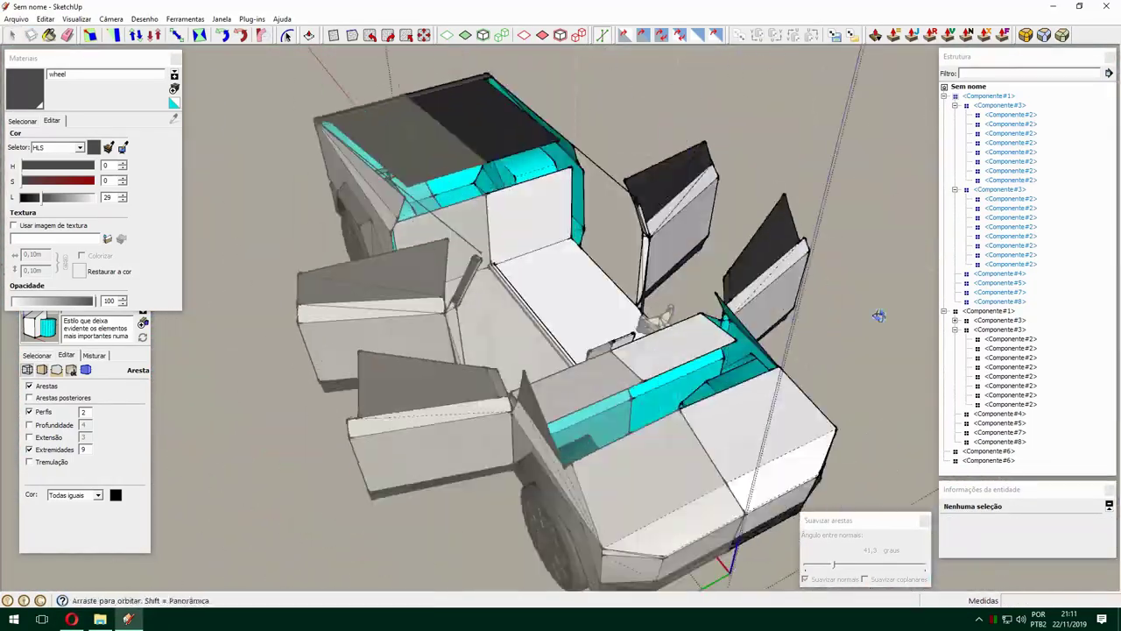
Compare with the Cybertruck interior photo, then return to a side view of the truck.
key(alt+Tab)
click(128, 618)
scroll(526, 350, up, 3)
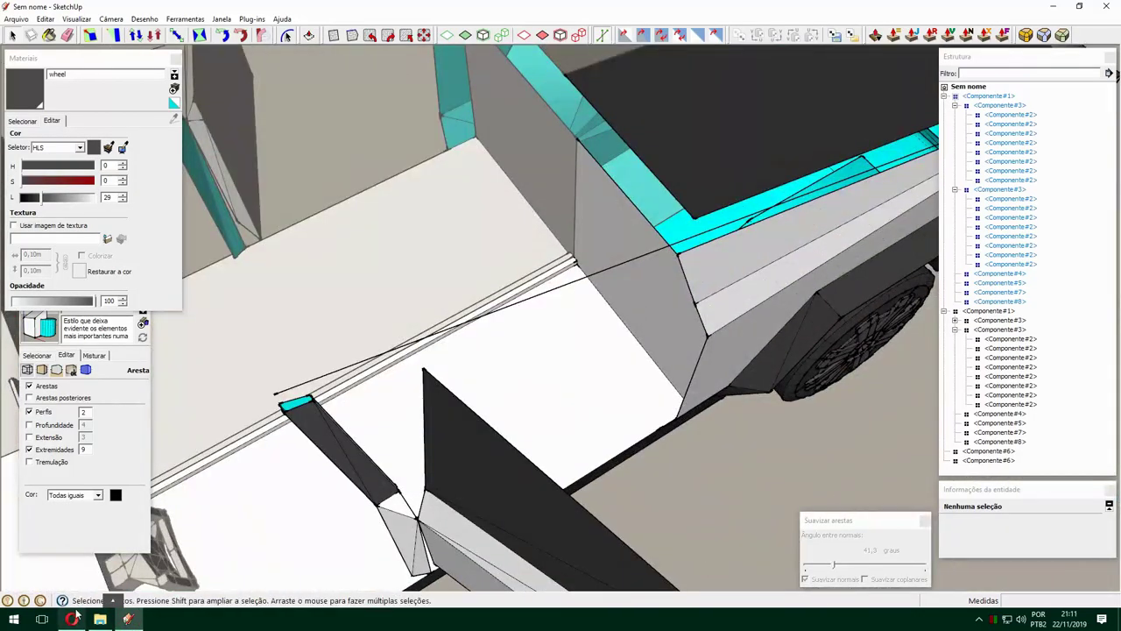
middle_drag(526, 350, 578, 311)
scroll(578, 311, down, 3)
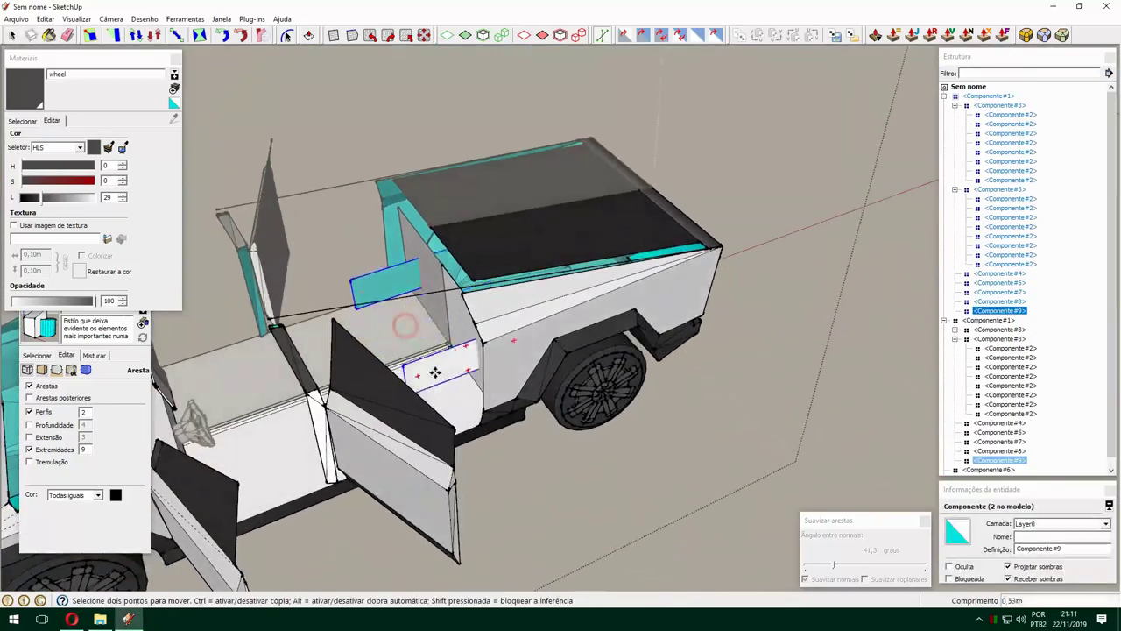
Orbit to the front cabin floor and open the floor rectangle's component for editing.
middle_drag(601, 355, 516, 394)
key(space)
scroll(426, 363, up, 3)
middle_drag(426, 363, 601, 380)
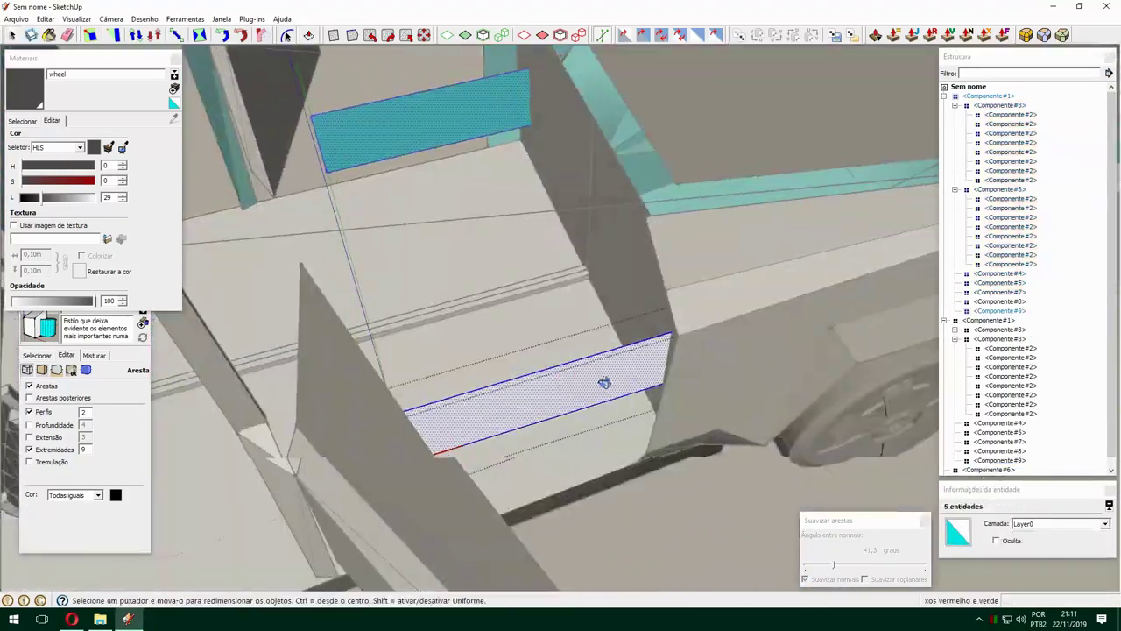
double_click(523, 404)
mouse_move(523, 404)
middle_down()
mouse_move(546, 345)
mouse_move(561, 376)
mouse_move(546, 388)
middle_up()
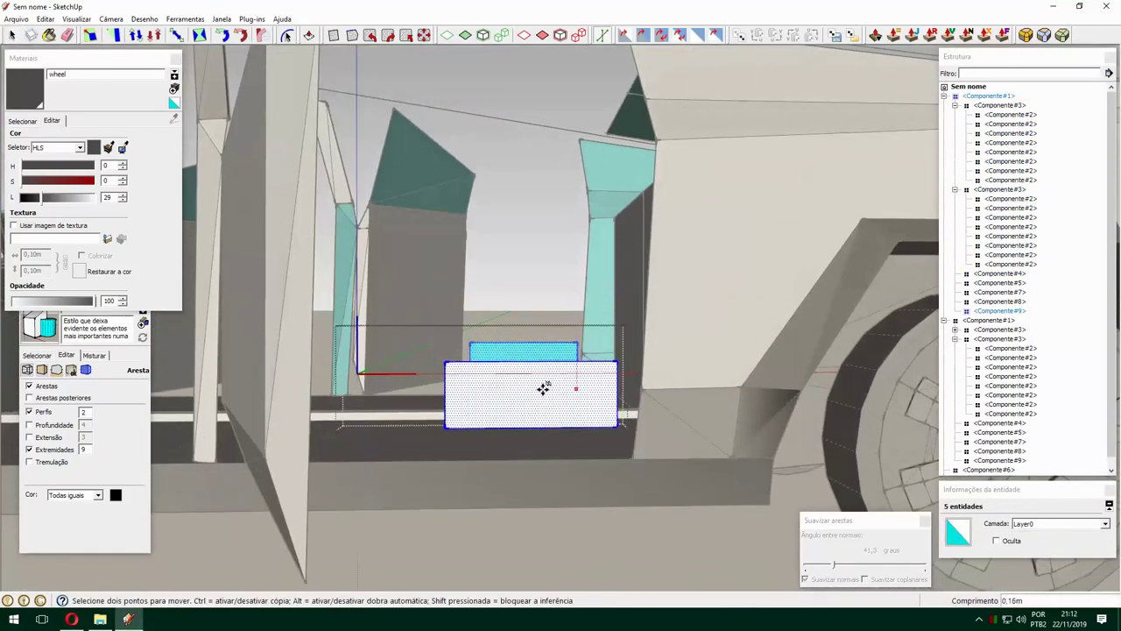
Check the interior reference photo, then orbit around the new seat-base block.
click(128, 620)
click(128, 620)
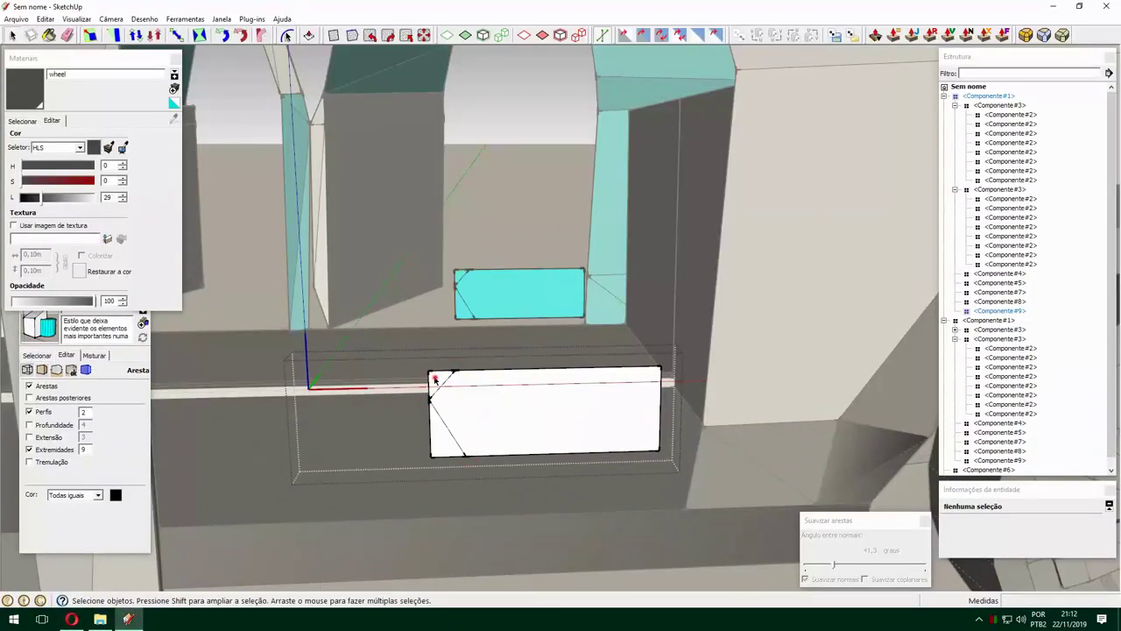
mouse_move(446, 375)
middle_down()
mouse_move(499, 532)
mouse_move(500, 430)
middle_up()
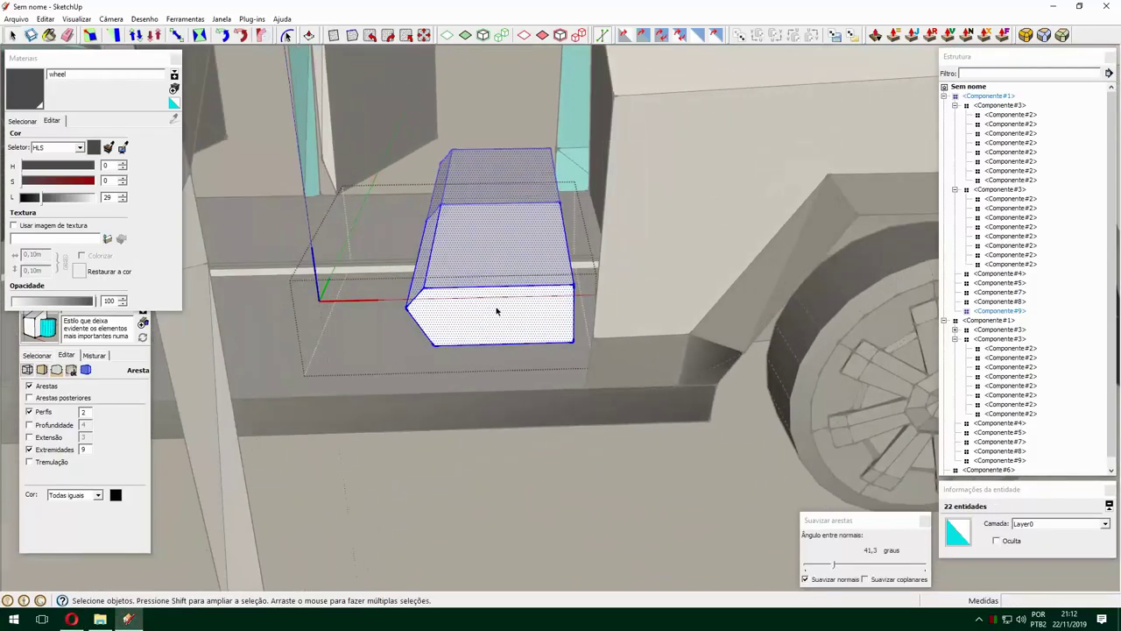
scroll(493, 276, up, 5)
scroll(492, 276, down, 5)
middle_drag(815, 268, 703, 300)
Compare with the reference photo and select the seat block from a top-down view.
click(128, 620)
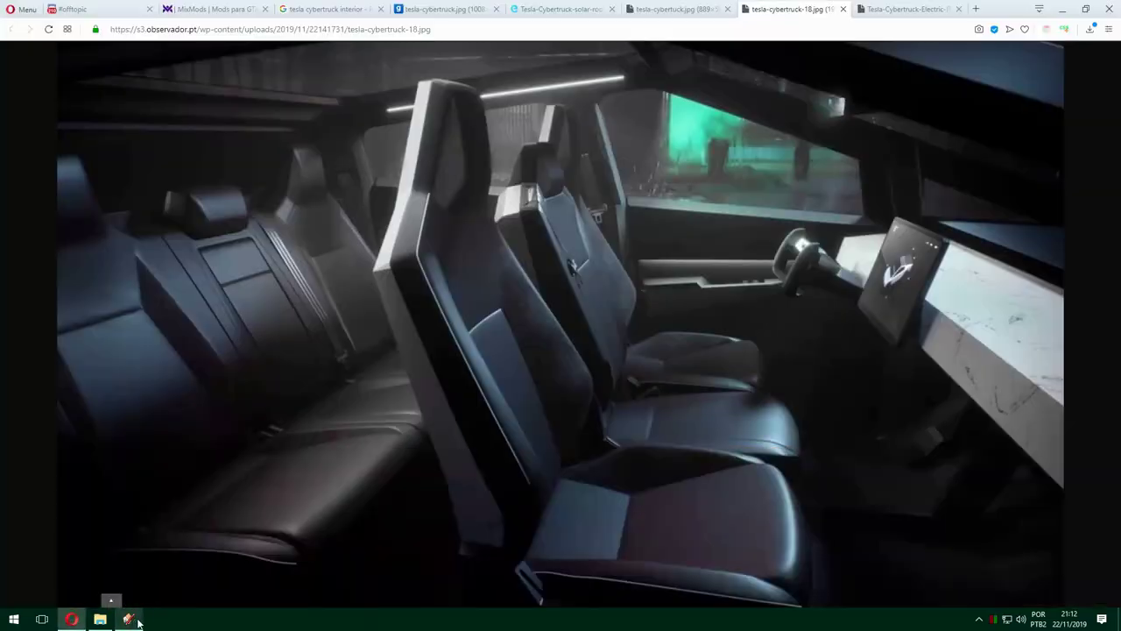
click(128, 620)
middle_drag(550, 226, 490, 281)
scroll(490, 280, up, 2)
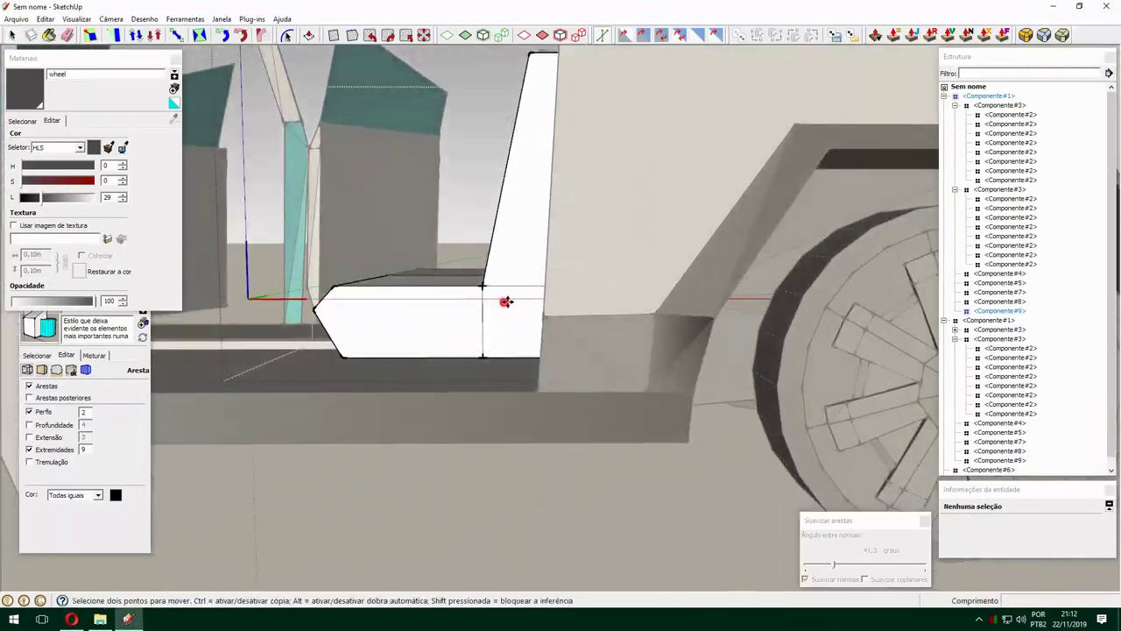
scroll(488, 277, down, 3)
scroll(488, 278, up, 3)
mouse_move(584, 327)
middle_down()
mouse_move(598, 370)
mouse_move(713, 325)
middle_up()
scroll(601, 393, up, 3)
scroll(601, 351, down, 4)
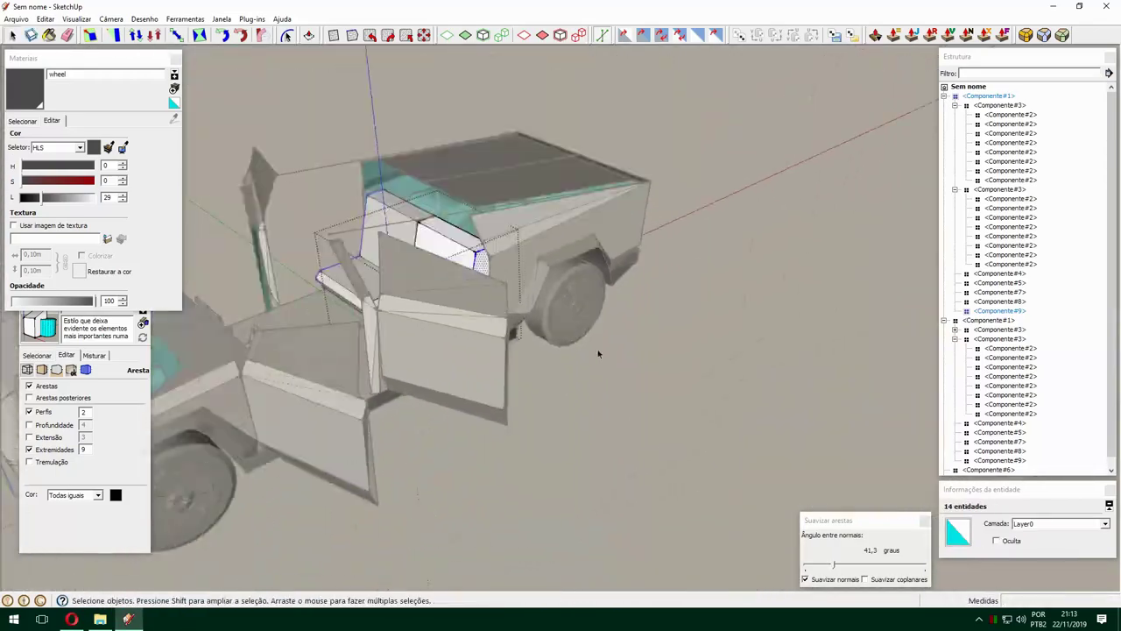
scroll(630, 183, up, 2)
scroll(613, 263, up, 3)
click(590, 333)
scroll(549, 383, down, 5)
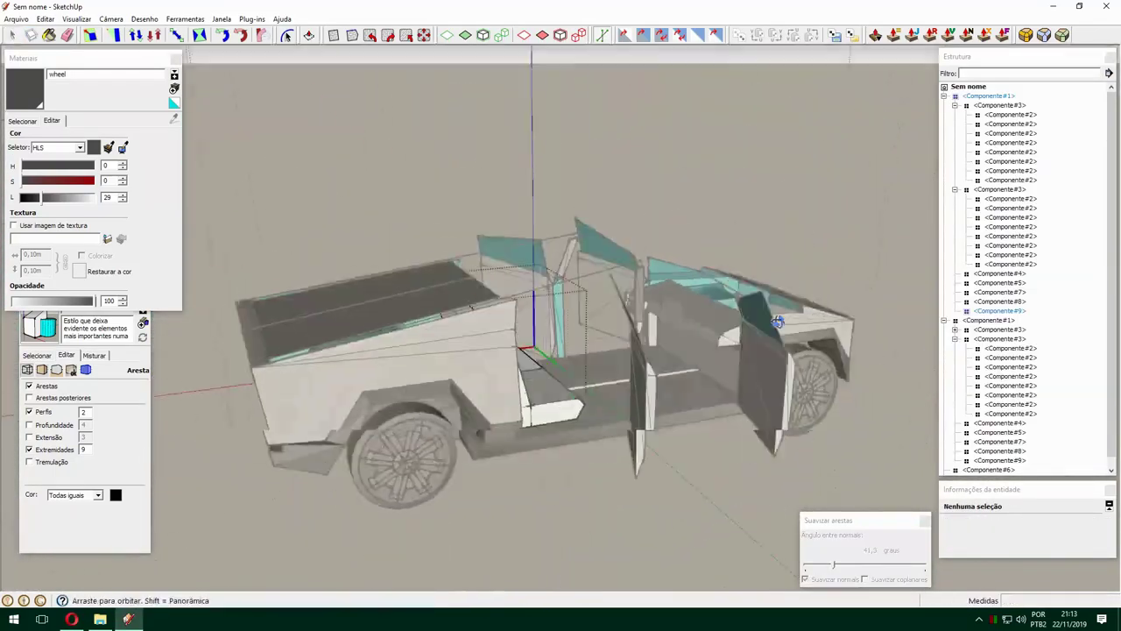
Draw a line across the seat block's face down to its lower corner.
click(129, 618)
click(129, 619)
scroll(646, 325, up, 3)
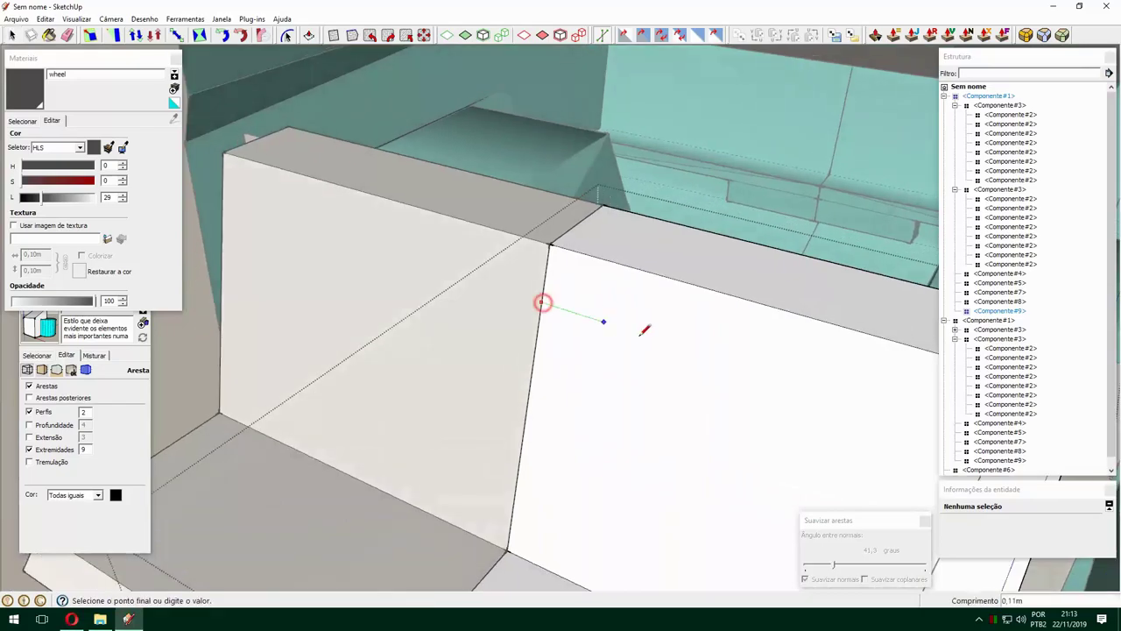
key(p)
mouse_move(573, 299)
middle_down()
mouse_move(613, 287)
mouse_move(576, 350)
mouse_move(496, 342)
mouse_move(613, 263)
middle_up()
key(l)
click(625, 251)
click(553, 361)
middle_drag(553, 360, 721, 242)
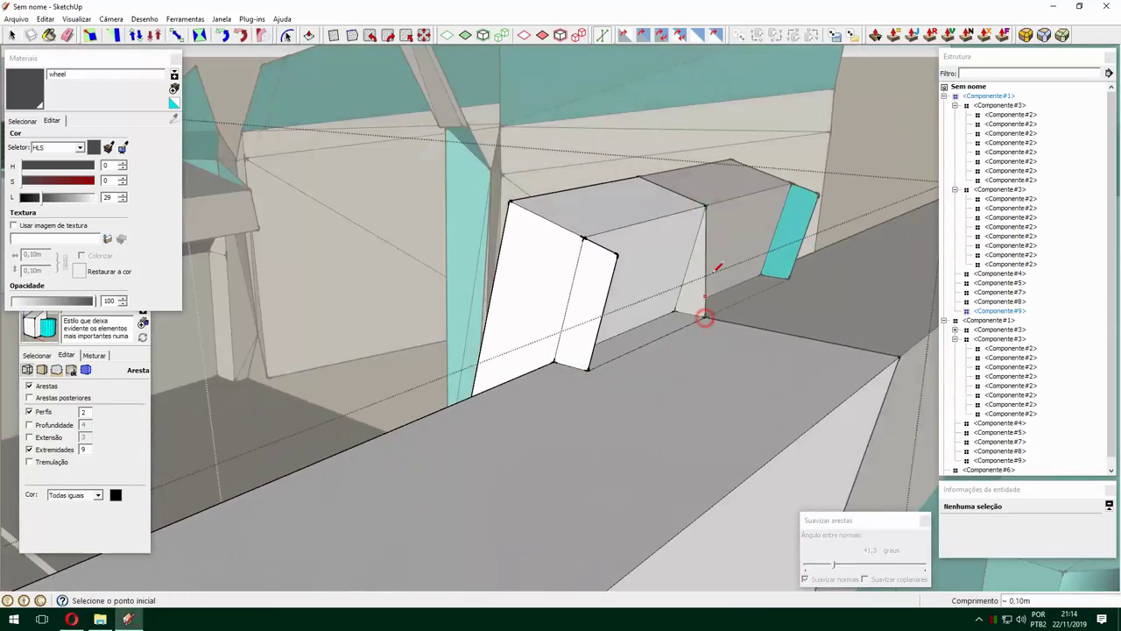
middle_drag(706, 201, 516, 338)
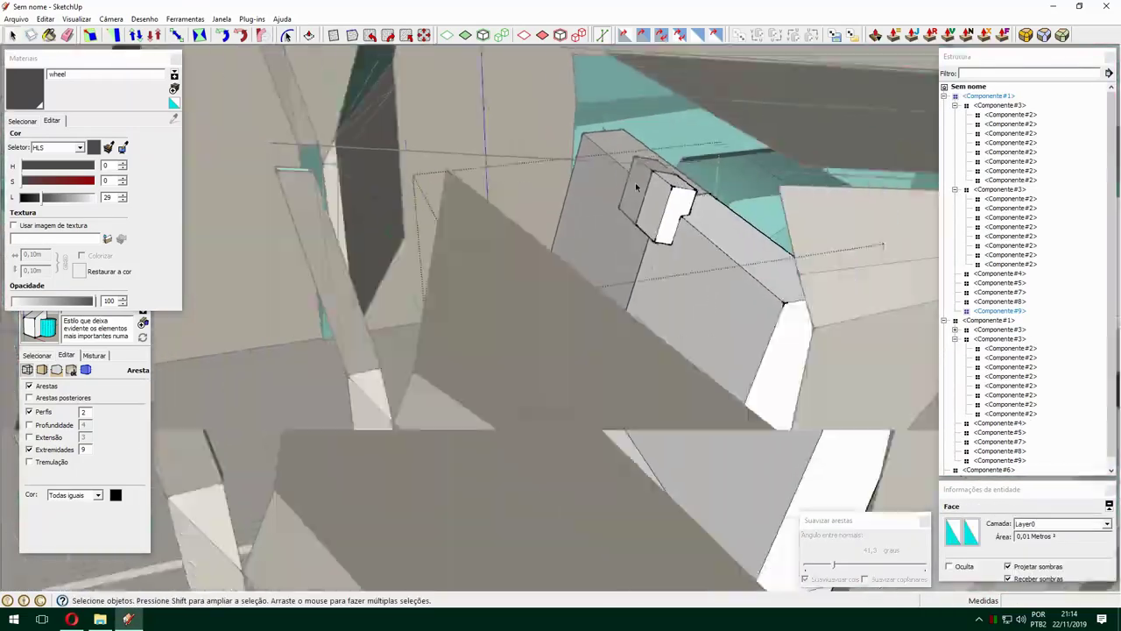
click(128, 618)
click(128, 618)
Finish the new edge on the seat back and select the new headrest box.
mouse_move(600, 301)
middle_down()
mouse_move(390, 190)
mouse_move(637, 239)
mouse_move(593, 318)
mouse_move(465, 170)
mouse_move(531, 175)
mouse_move(472, 172)
mouse_move(521, 155)
mouse_move(608, 237)
mouse_move(432, 220)
mouse_move(617, 292)
mouse_move(551, 281)
mouse_move(726, 343)
mouse_move(468, 275)
mouse_move(613, 263)
mouse_move(343, 183)
mouse_move(733, 418)
middle_up()
click(541, 164)
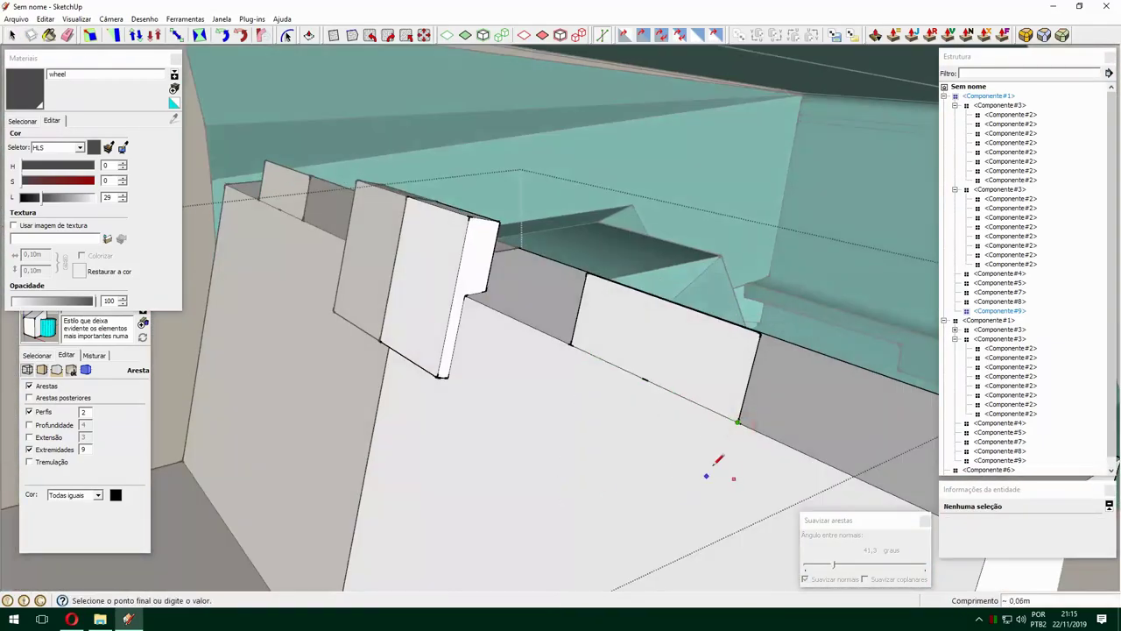
key(space)
mouse_move(712, 349)
middle_down()
mouse_move(601, 347)
mouse_move(655, 315)
middle_up()
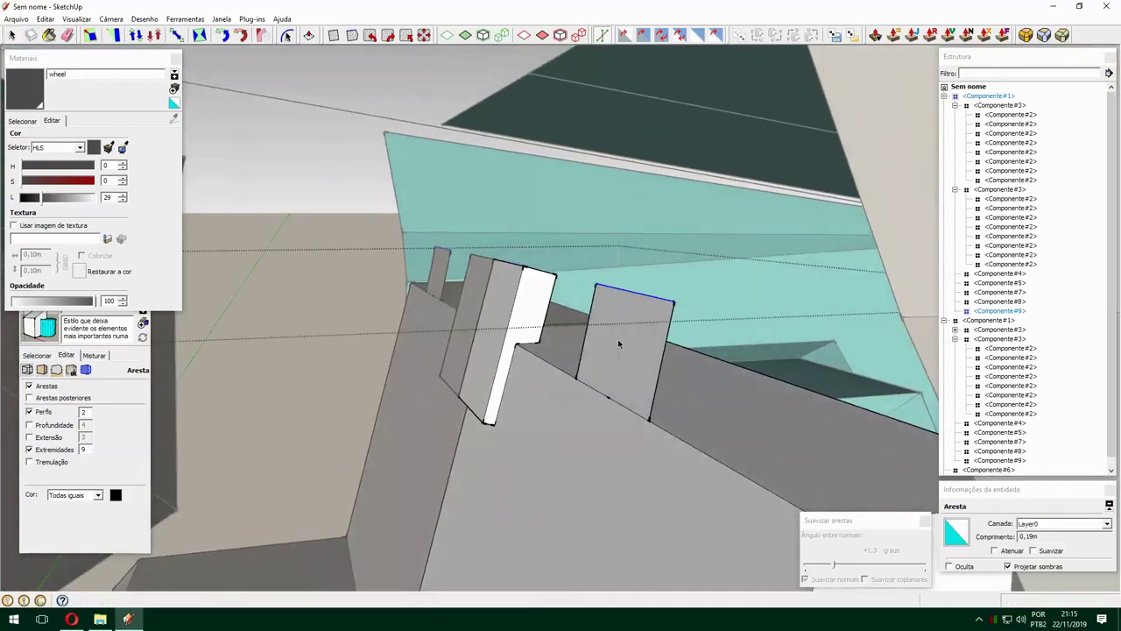
mouse_move(601, 358)
middle_down()
mouse_move(646, 320)
mouse_move(733, 375)
mouse_move(622, 249)
mouse_move(630, 316)
mouse_move(621, 350)
mouse_move(643, 240)
mouse_move(707, 304)
mouse_move(613, 333)
mouse_move(452, 342)
mouse_move(117, 562)
mouse_move(436, 322)
middle_up()
click(631, 315)
Make the headrest box a component and scale it to match the other headrests.
key(s)
right_click(436, 322)
middle_drag(481, 378, 668, 321)
key(s)
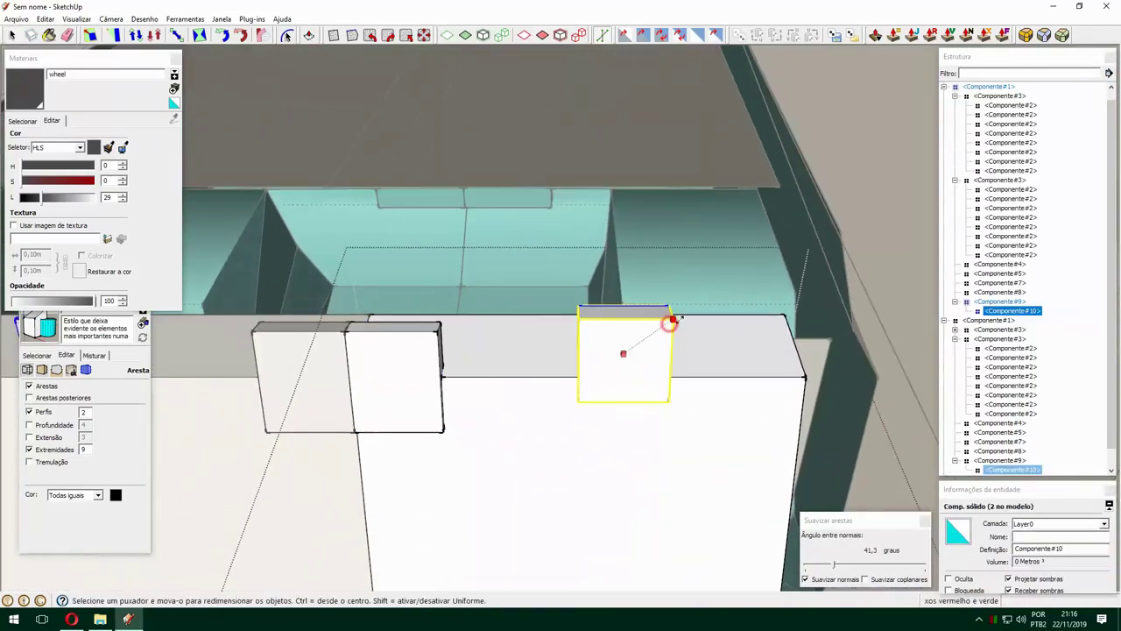
click(618, 368)
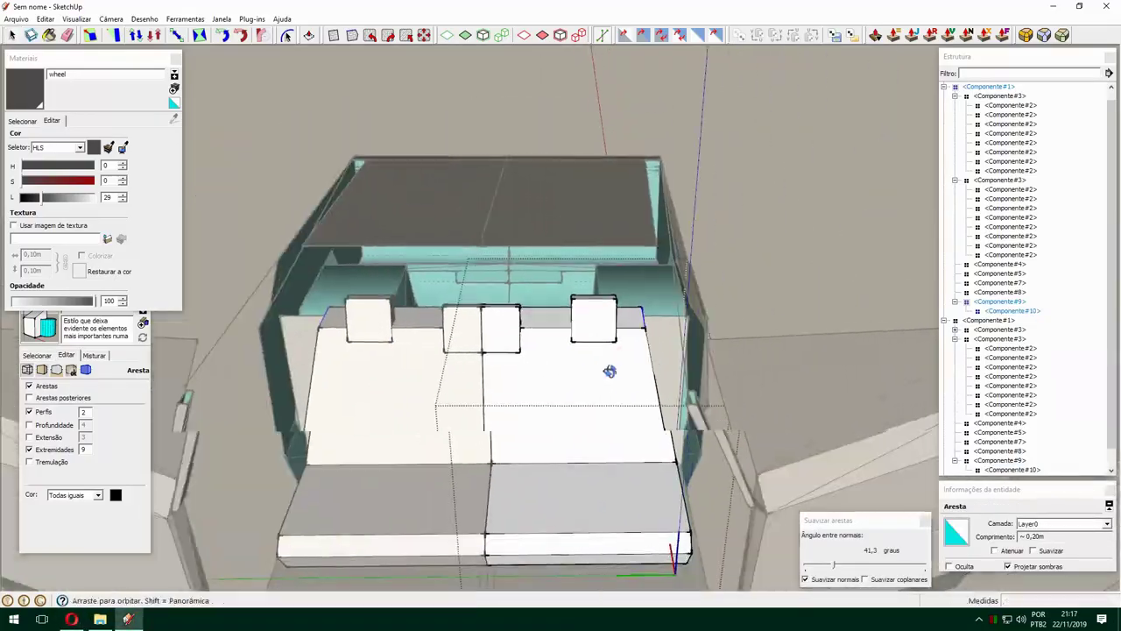
middle_drag(609, 372, 617, 218)
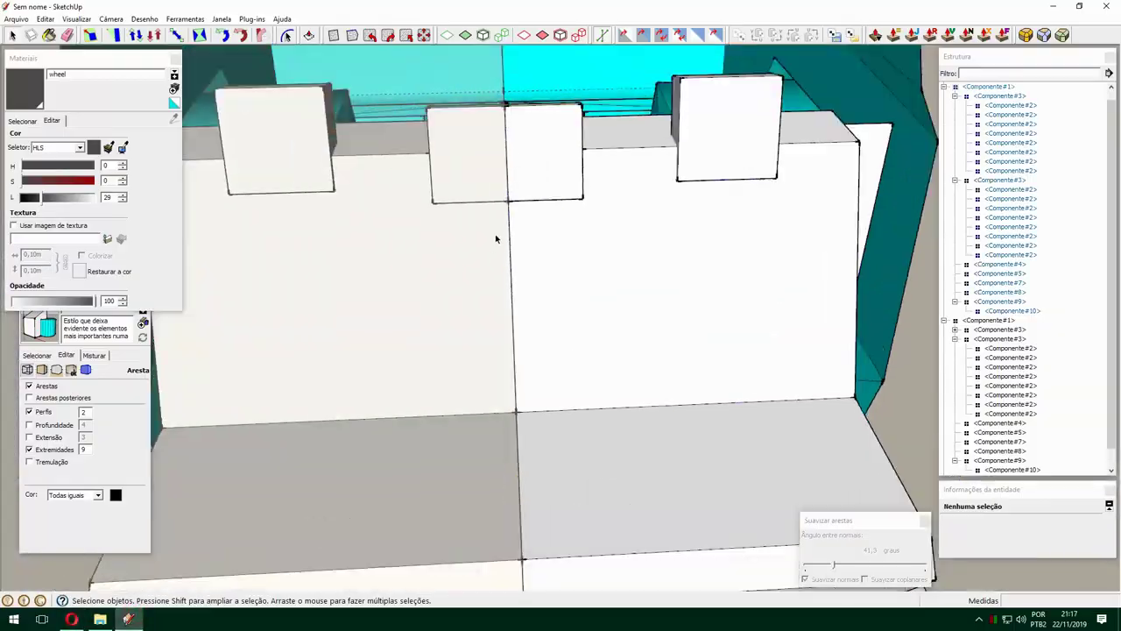
click(584, 124)
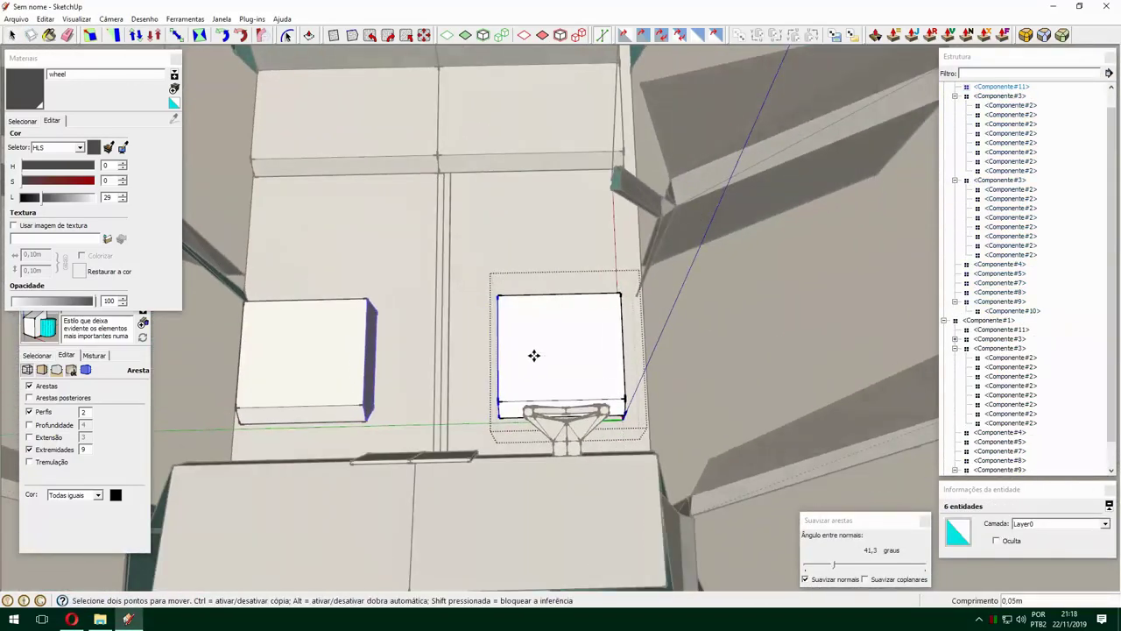
Check the interior reference photo, then open the seat component for editing.
key(alt+Tab)
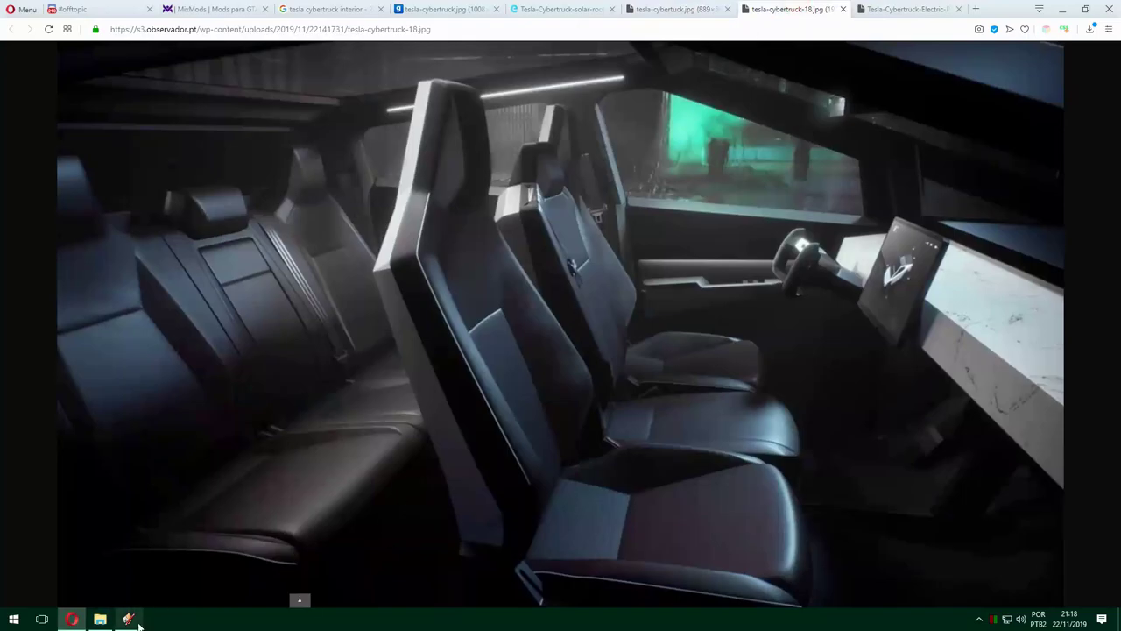
click(138, 624)
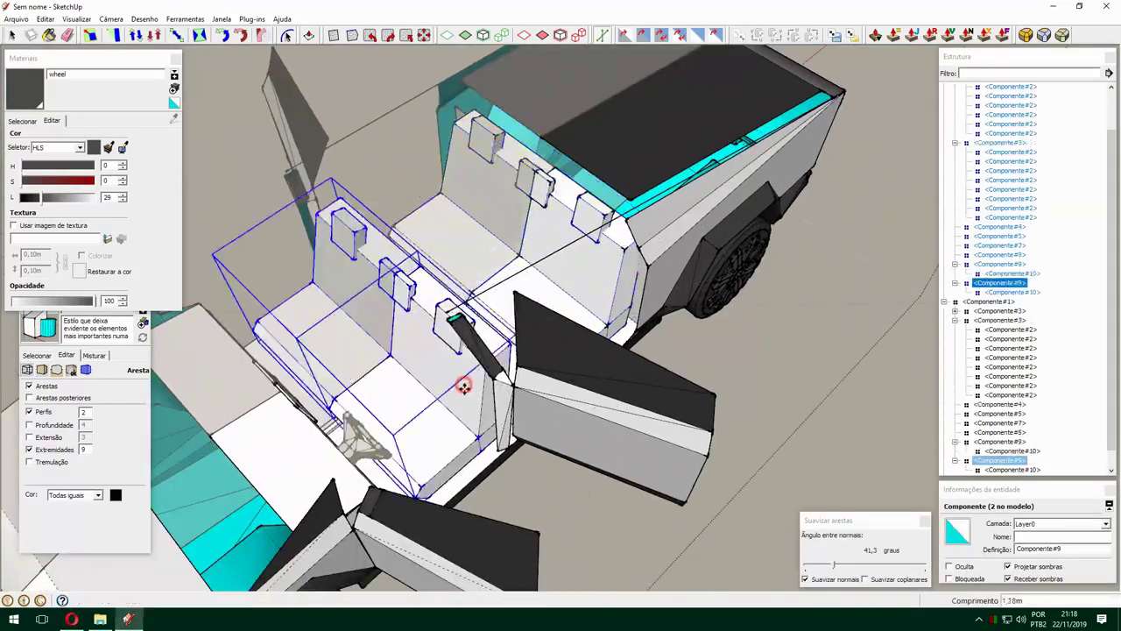
drag(463, 386, 779, 332)
right_click(482, 180)
click(526, 254)
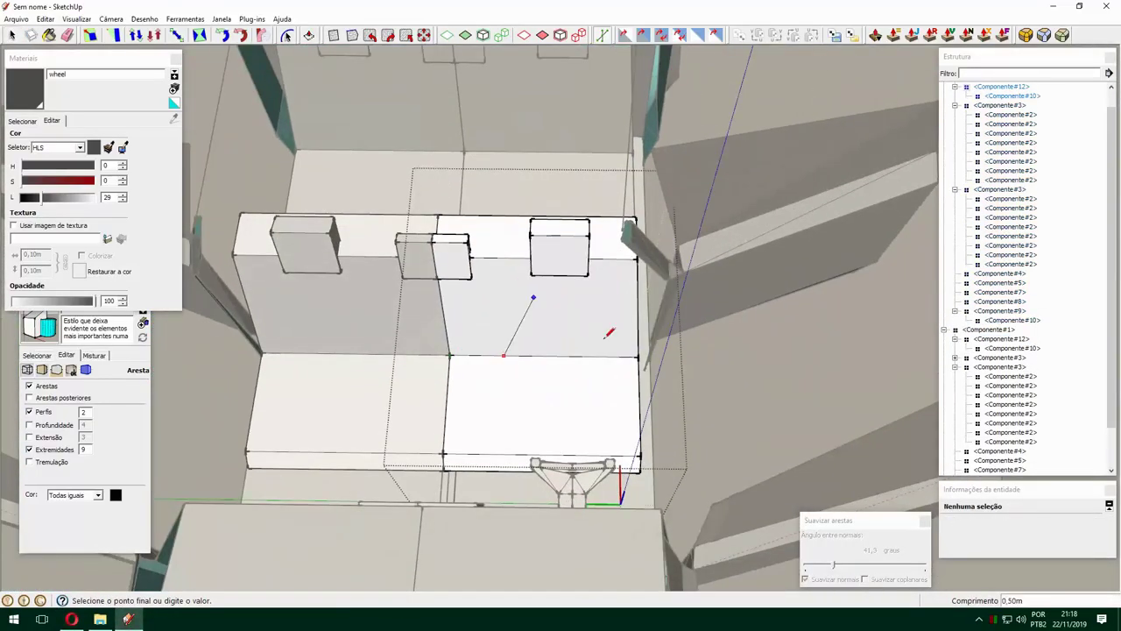
Draw a dividing line down the seat back's front face.
middle_drag(502, 215, 461, 394)
scroll(453, 528, up, 5)
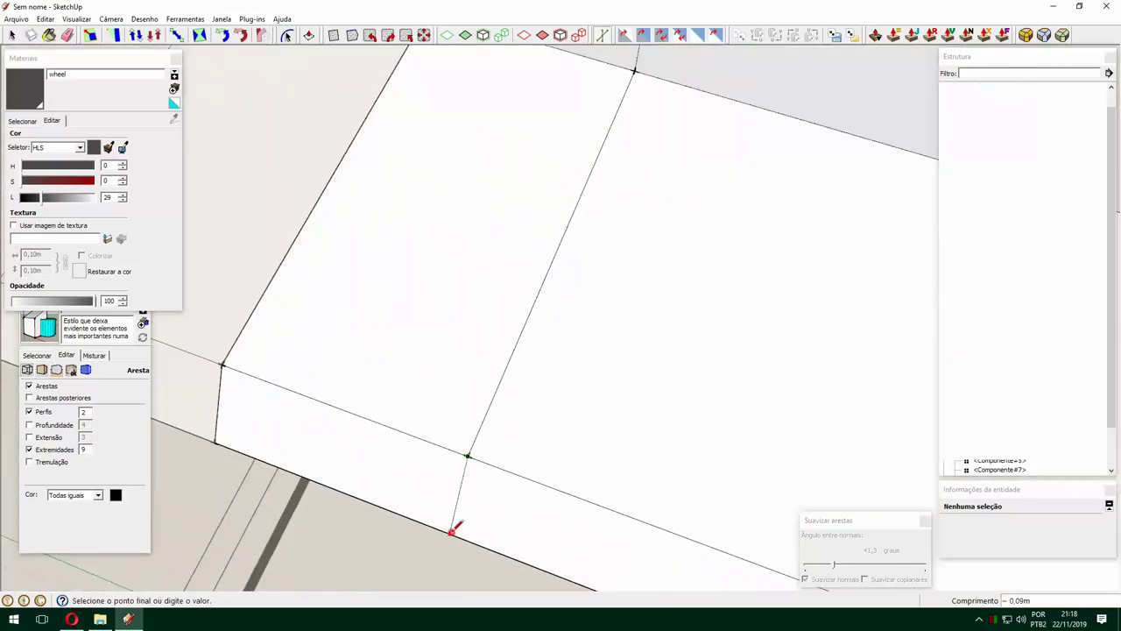
mouse_move(453, 528)
middle_down()
mouse_move(656, 493)
mouse_move(638, 383)
middle_up()
scroll(638, 382, down, 10)
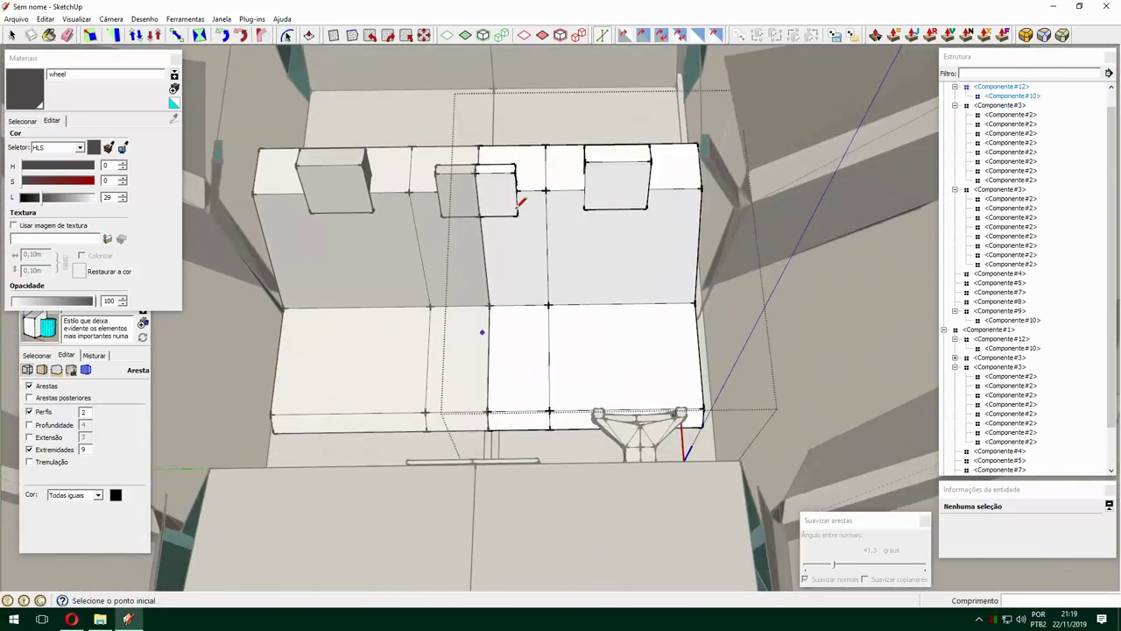
scroll(517, 192, up, 5)
scroll(565, 194, down, 1)
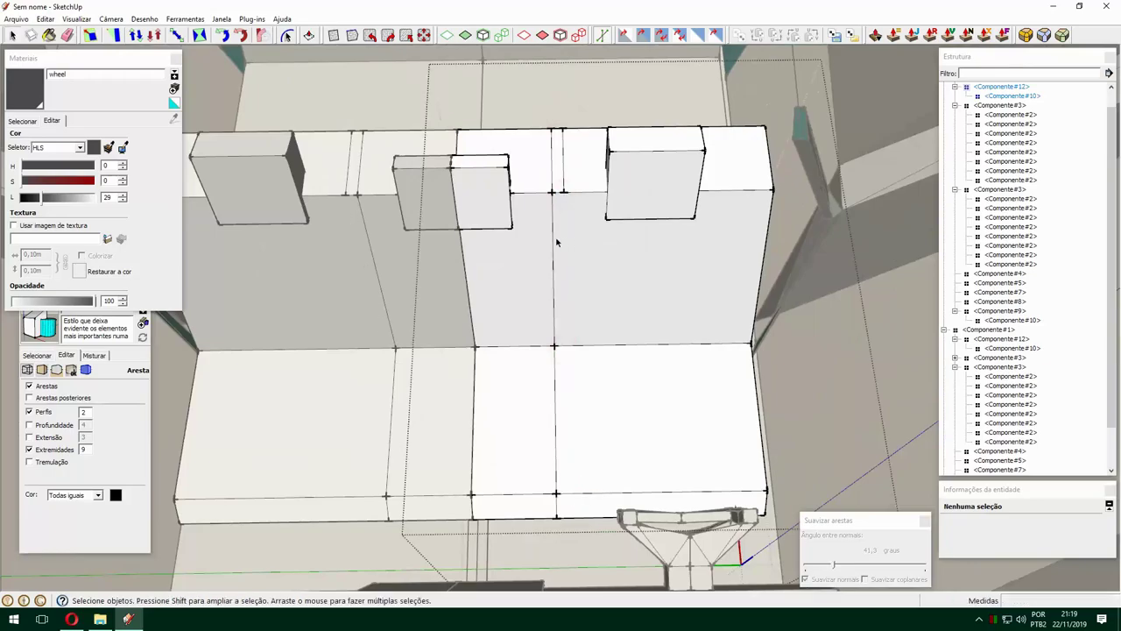
Draw angled groove lines on the white seat face and select the two groove edges.
key(l)
scroll(571, 475, up, 2)
scroll(691, 533, up, 3)
scroll(621, 367, up, 3)
scroll(499, 343, up, 2)
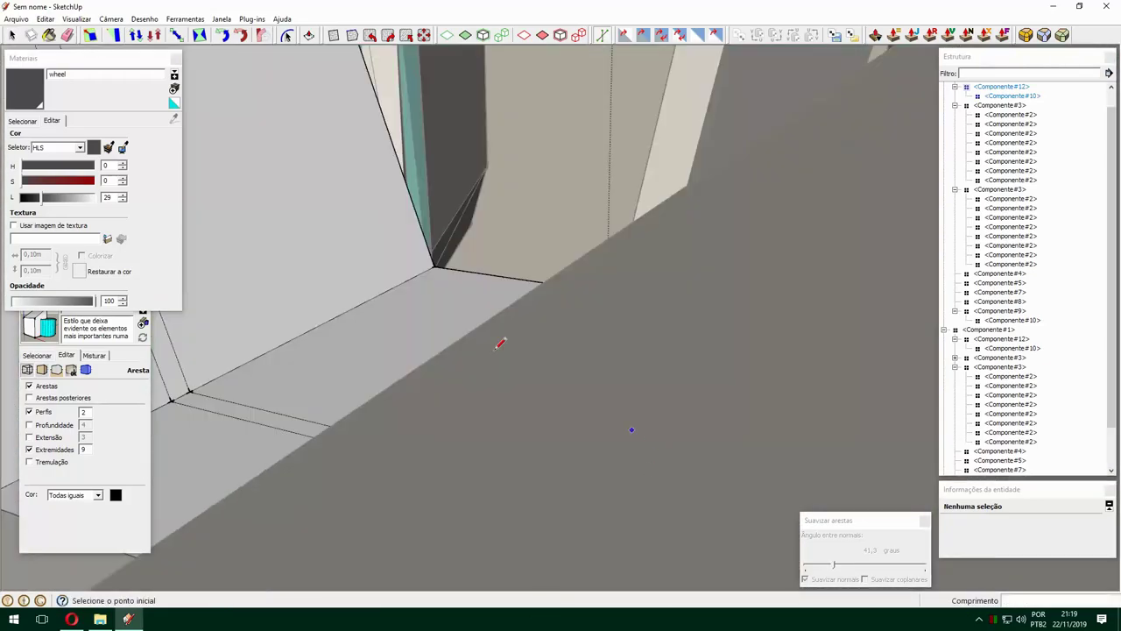
scroll(410, 205, down, 5)
scroll(449, 266, up, 3)
scroll(488, 341, up, 2)
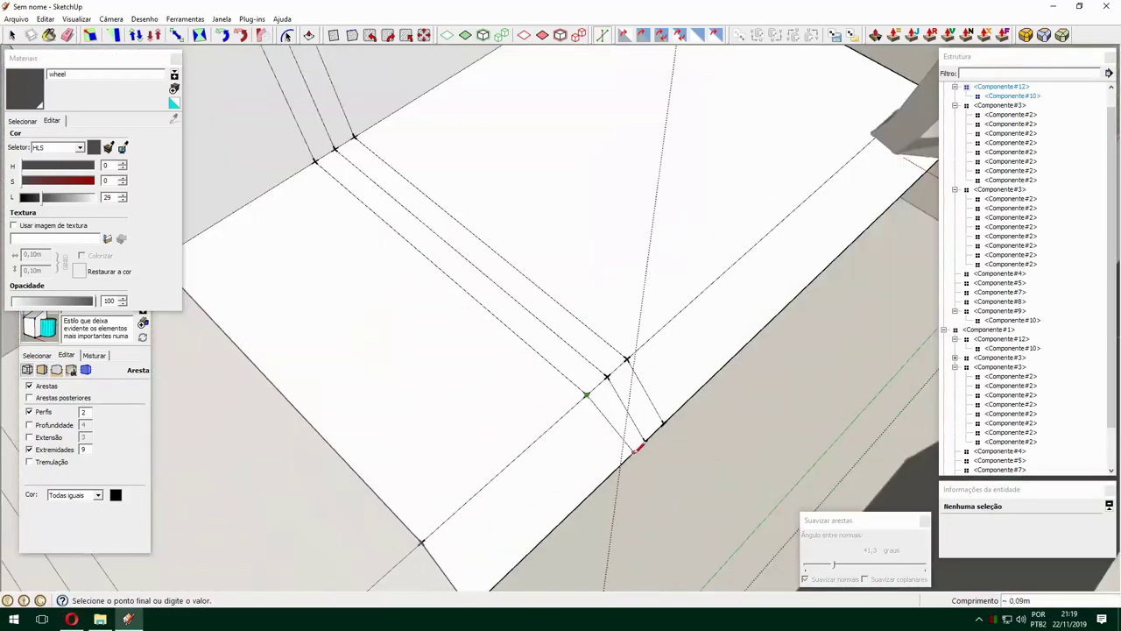
middle_drag(665, 257, 594, 505)
click(438, 134)
middle_drag(438, 134, 476, 357)
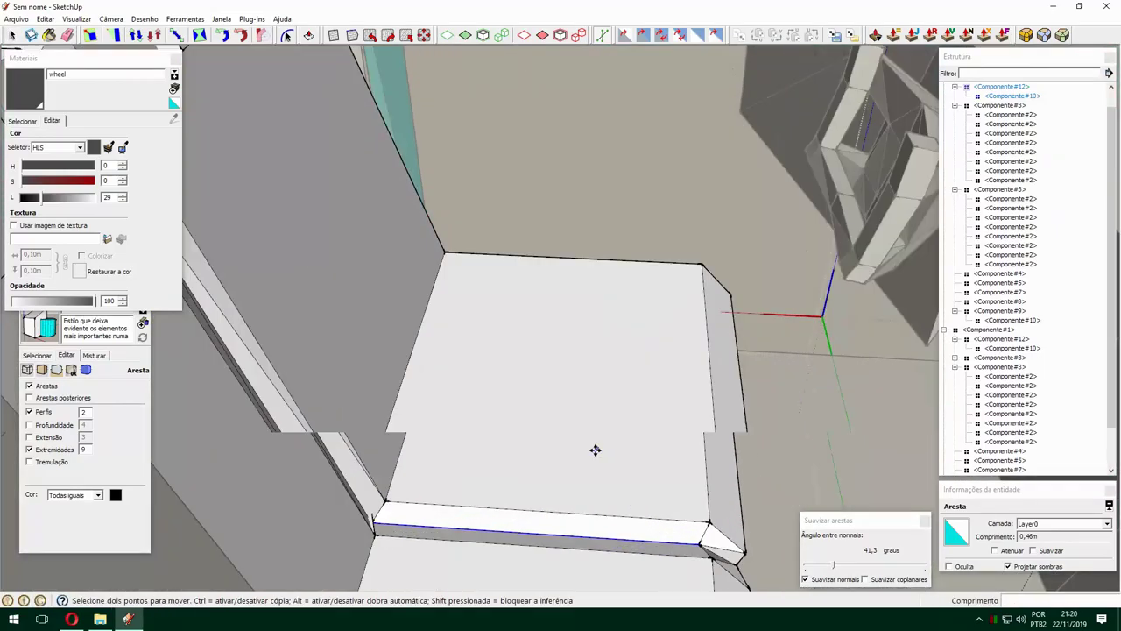
mouse_move(595, 450)
middle_down()
mouse_move(538, 375)
mouse_move(131, 414)
middle_up()
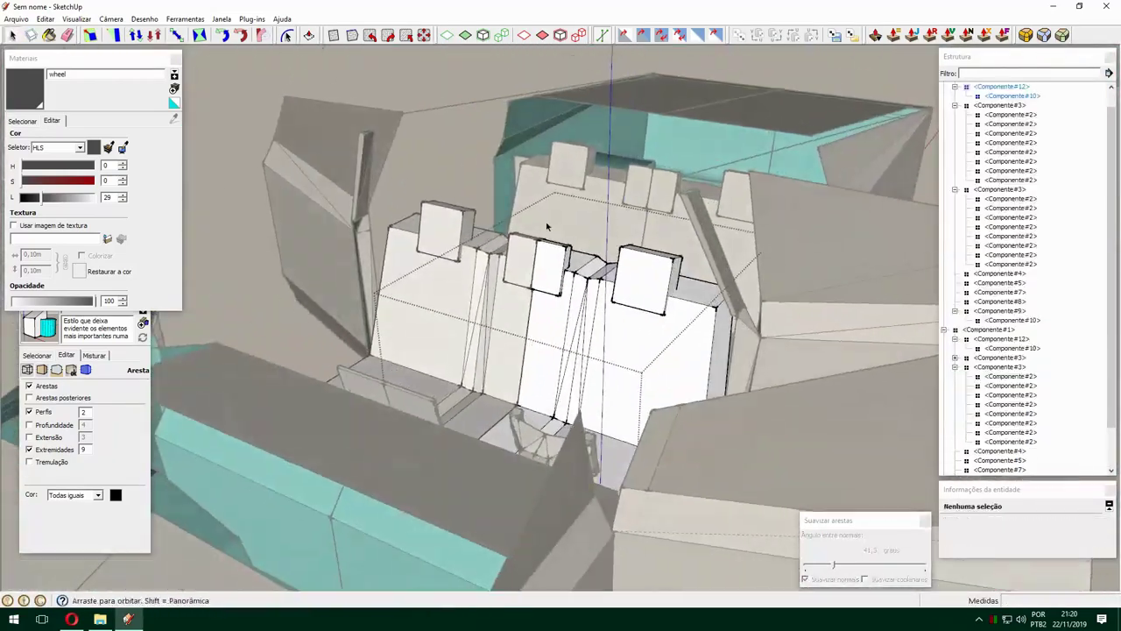
scroll(587, 320, up, 1)
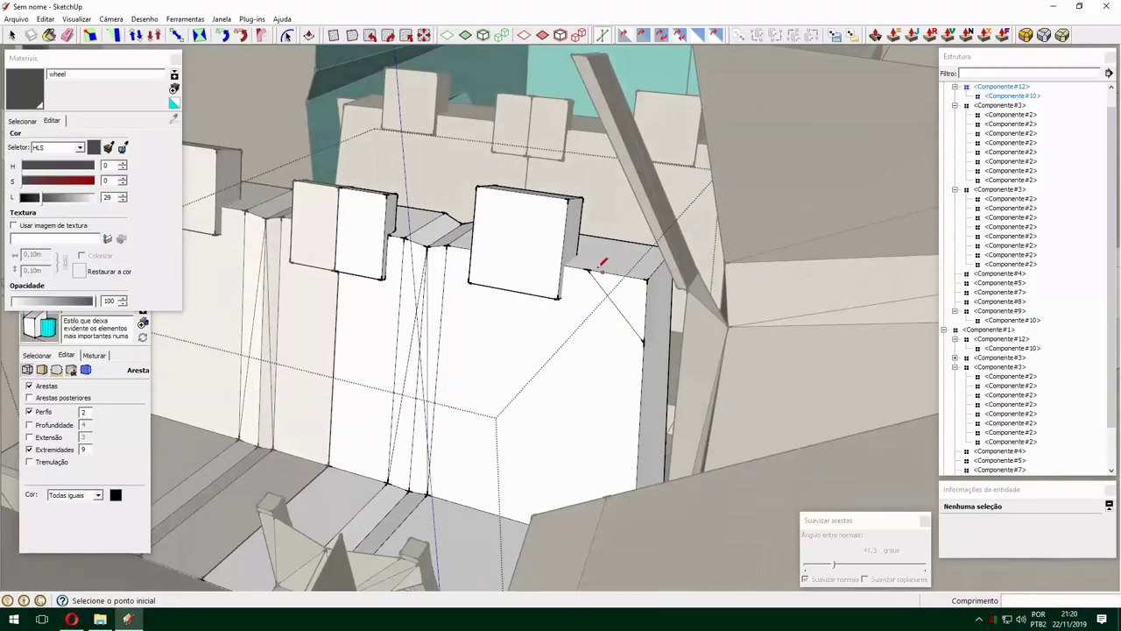
Select the three headrest boxes and the yoke bracket to inspect them.
scroll(595, 314, up, 2)
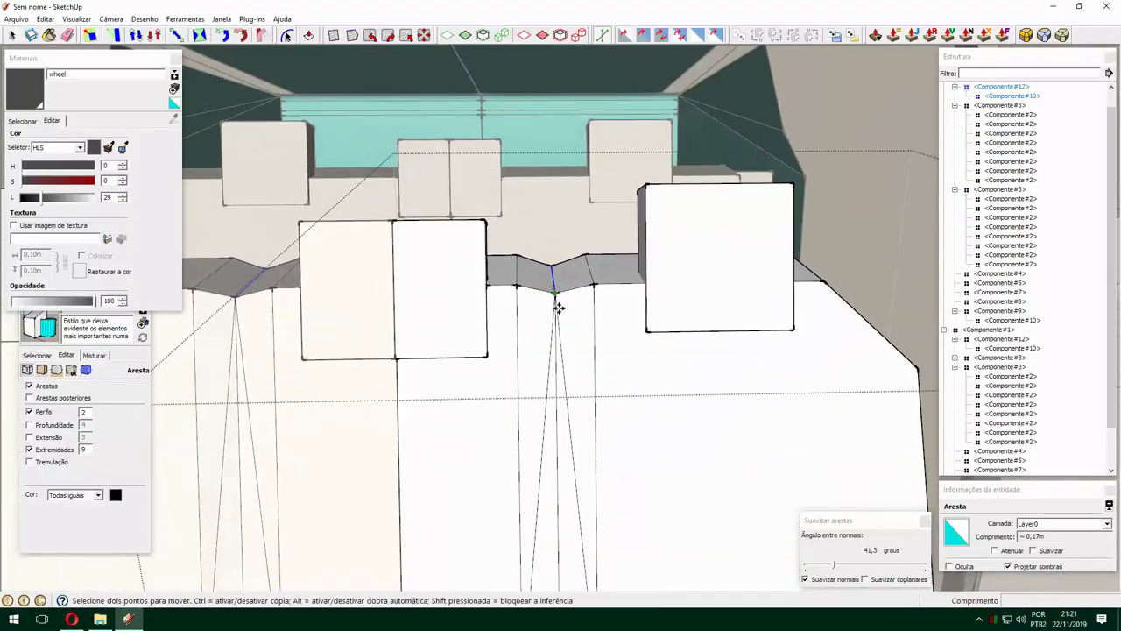
mouse_move(595, 314)
middle_down()
mouse_move(681, 363)
mouse_move(399, 309)
mouse_move(625, 313)
mouse_move(563, 270)
middle_up()
scroll(681, 363, down, 5)
scroll(399, 308, up, 3)
scroll(564, 270, up, 3)
click(564, 275)
shift+click(607, 279)
scroll(605, 276, down, 3)
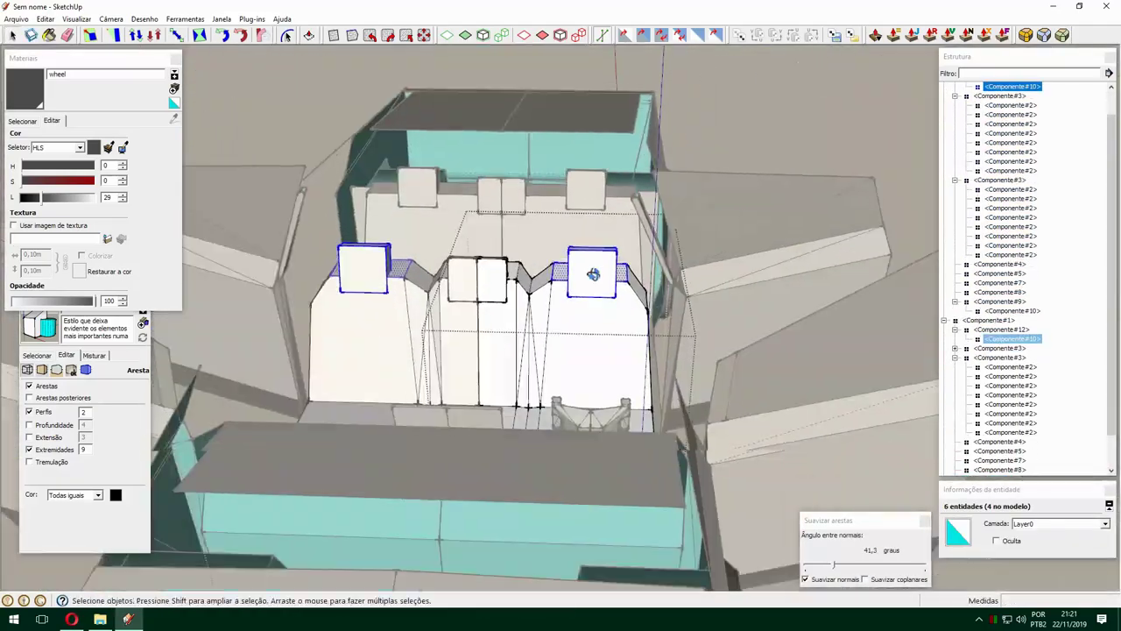
scroll(590, 271, up, 5)
click(569, 272)
scroll(569, 273, down, 3)
click(566, 454)
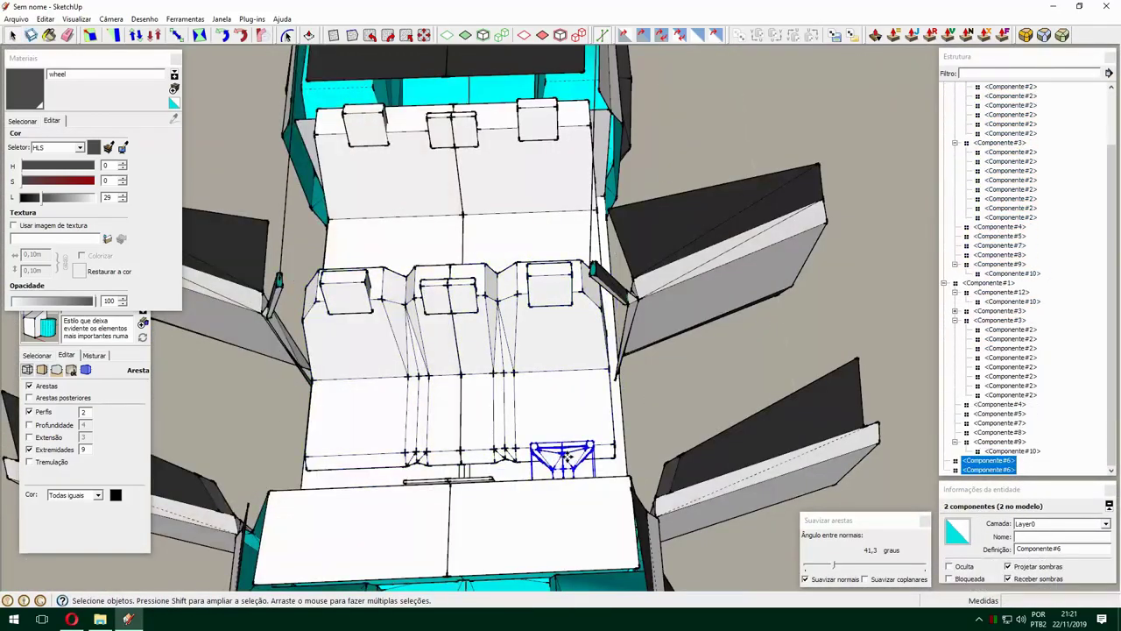
scroll(561, 371, down, 3)
Orbit to the rear wall's edge where it meets the cyan side panel.
mouse_move(560, 371)
middle_down()
mouse_move(453, 200)
mouse_move(726, 155)
middle_up()
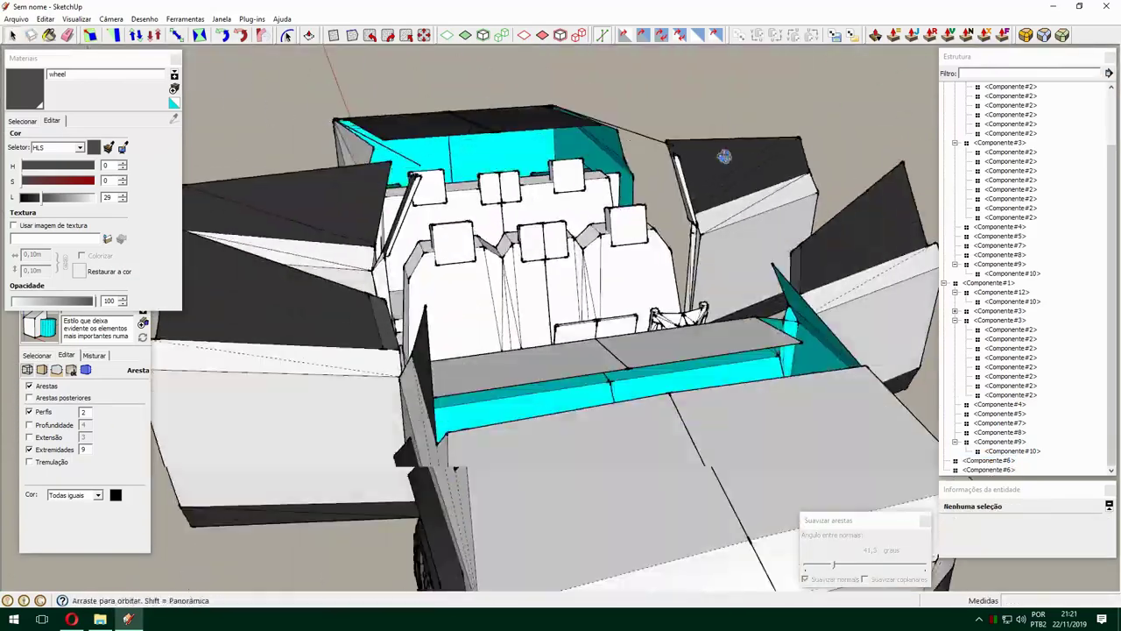
scroll(322, 348, up, 3)
scroll(322, 348, up, 3)
middle_drag(450, 275, 469, 291)
scroll(468, 291, up, 2)
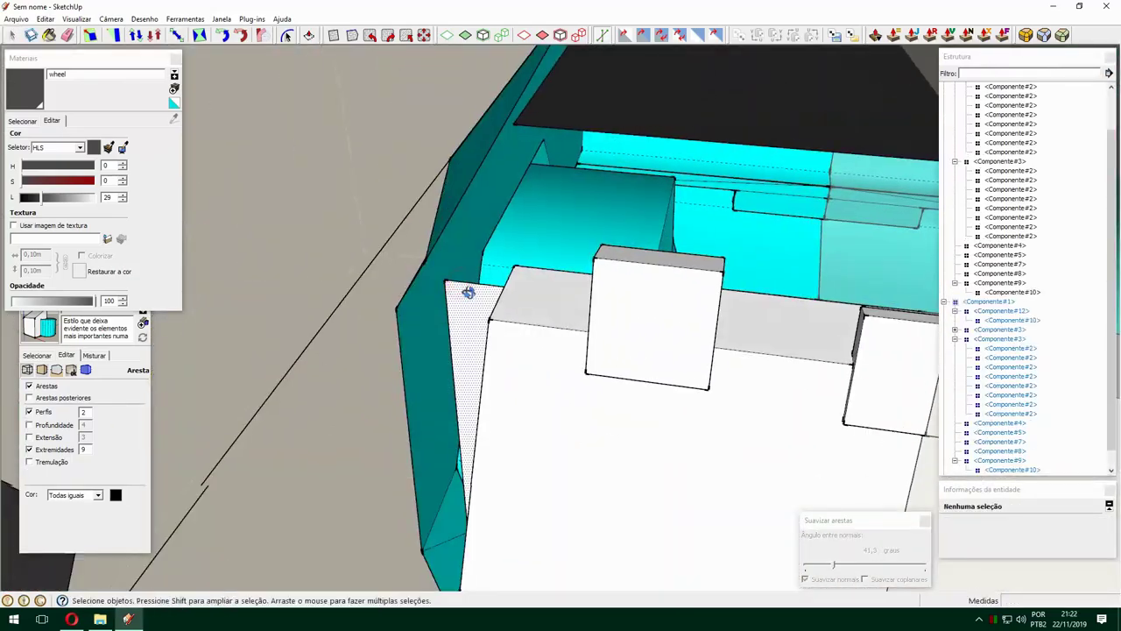
scroll(449, 270, down, 4)
scroll(593, 243, up, 3)
scroll(458, 237, up, 2)
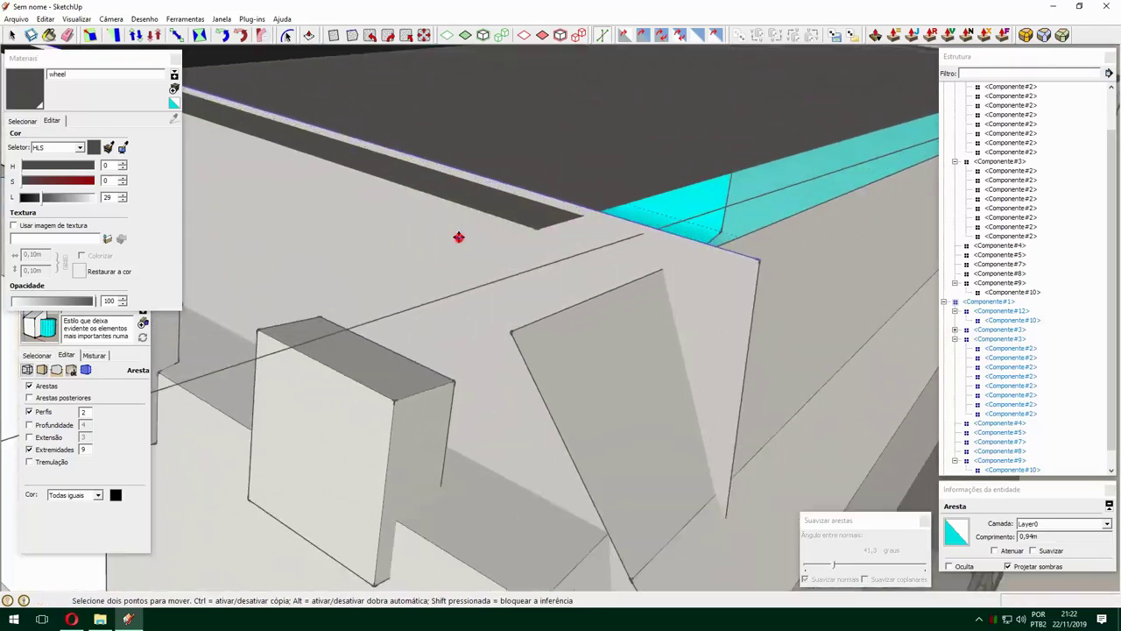
scroll(764, 275, up, 2)
scroll(764, 275, down, 4)
middle_drag(525, 289, 395, 333)
scroll(384, 337, up, 3)
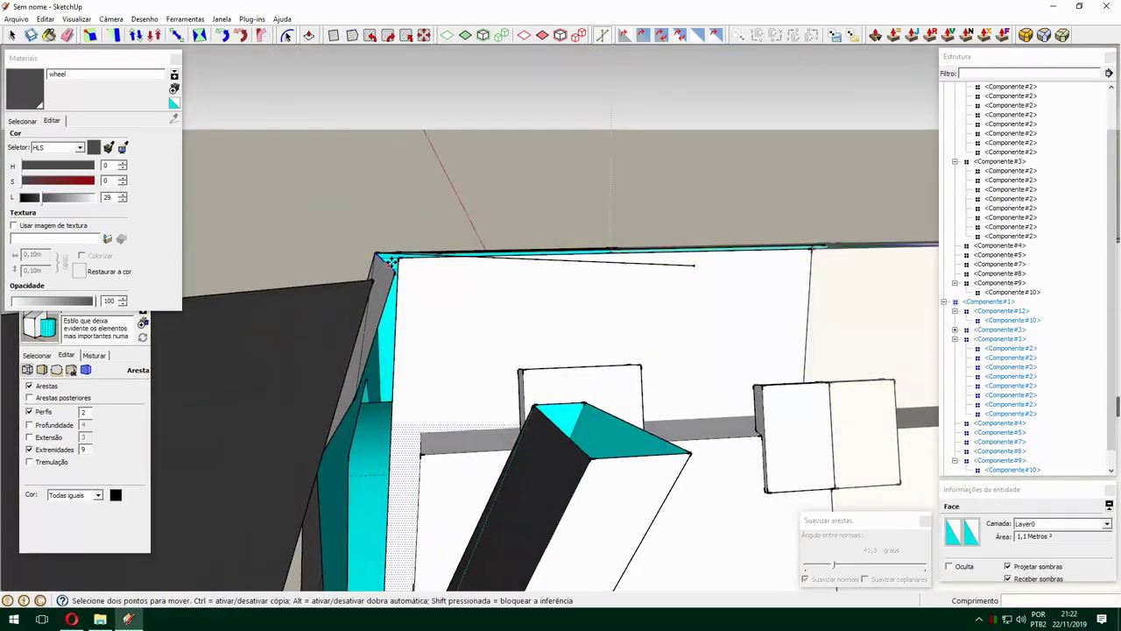
middle_drag(321, 416, 627, 524)
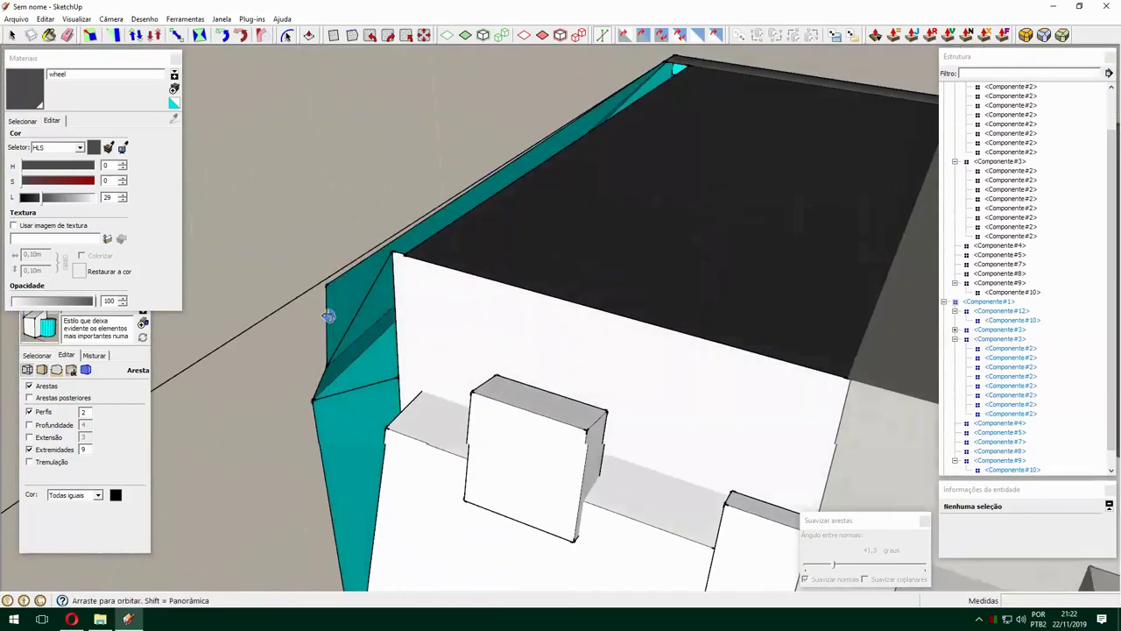
scroll(701, 293, up, 3)
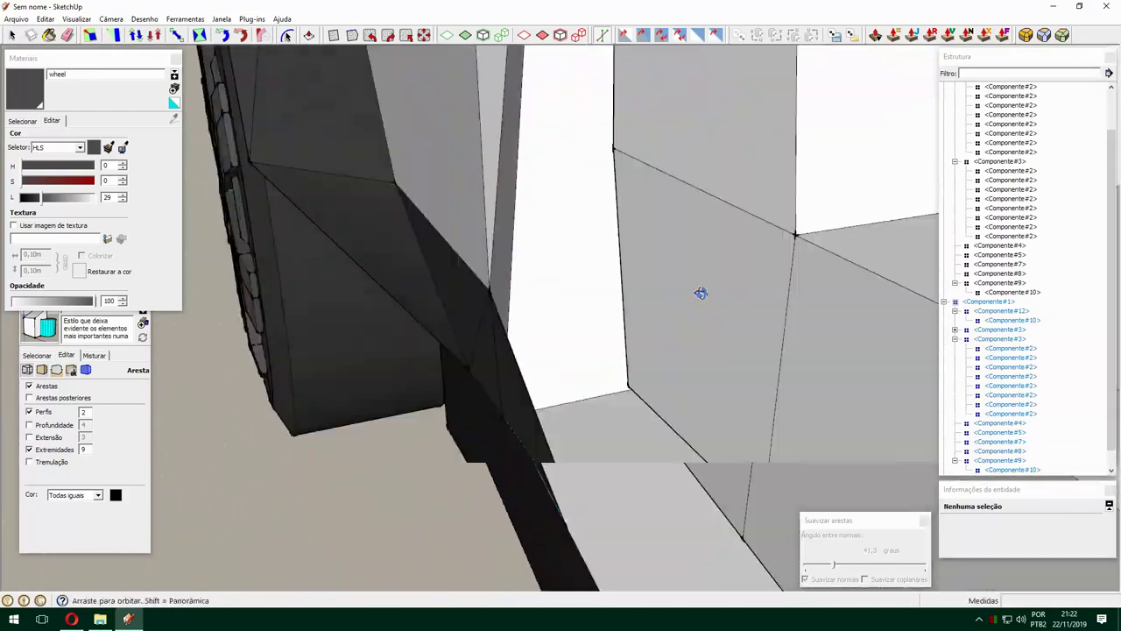
mouse_move(701, 293)
middle_down()
mouse_move(313, 500)
mouse_move(581, 531)
middle_up()
Exit the drawing tool and orbit out to look down into the cabin.
key(space)
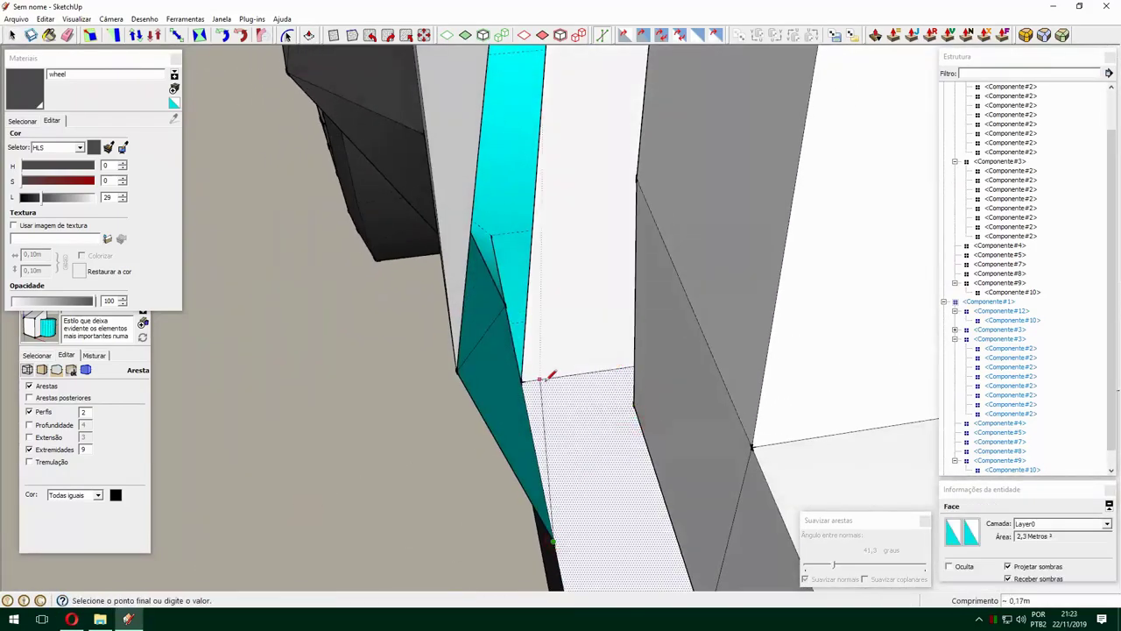
scroll(545, 377, down, 3)
middle_drag(545, 377, 491, 368)
scroll(407, 495, up, 3)
key(space)
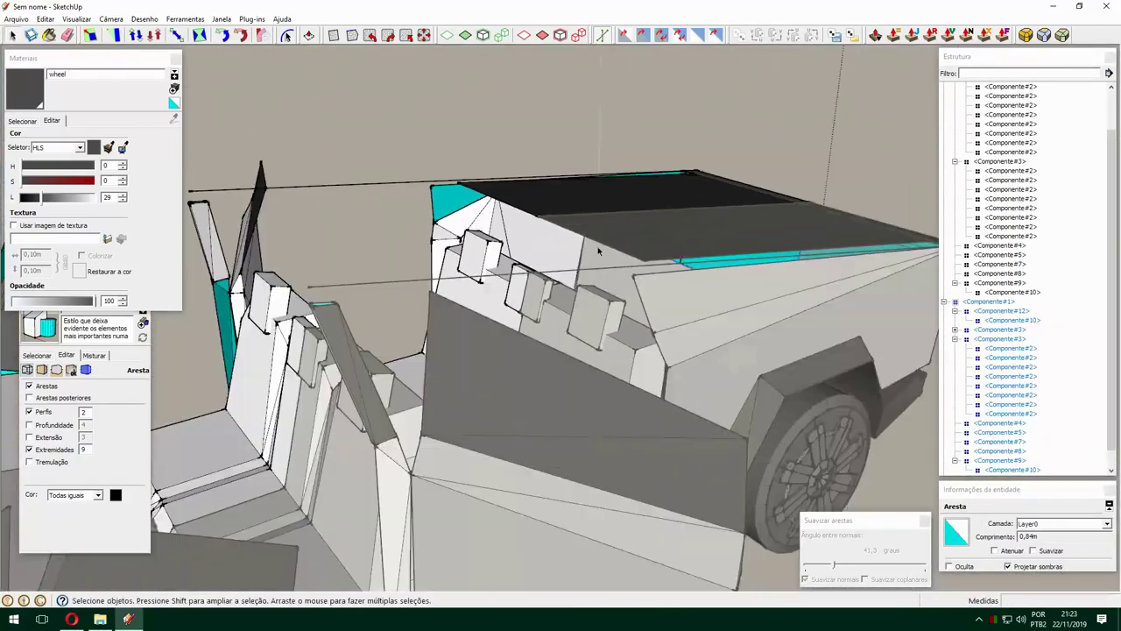
middle_drag(599, 252, 562, 296)
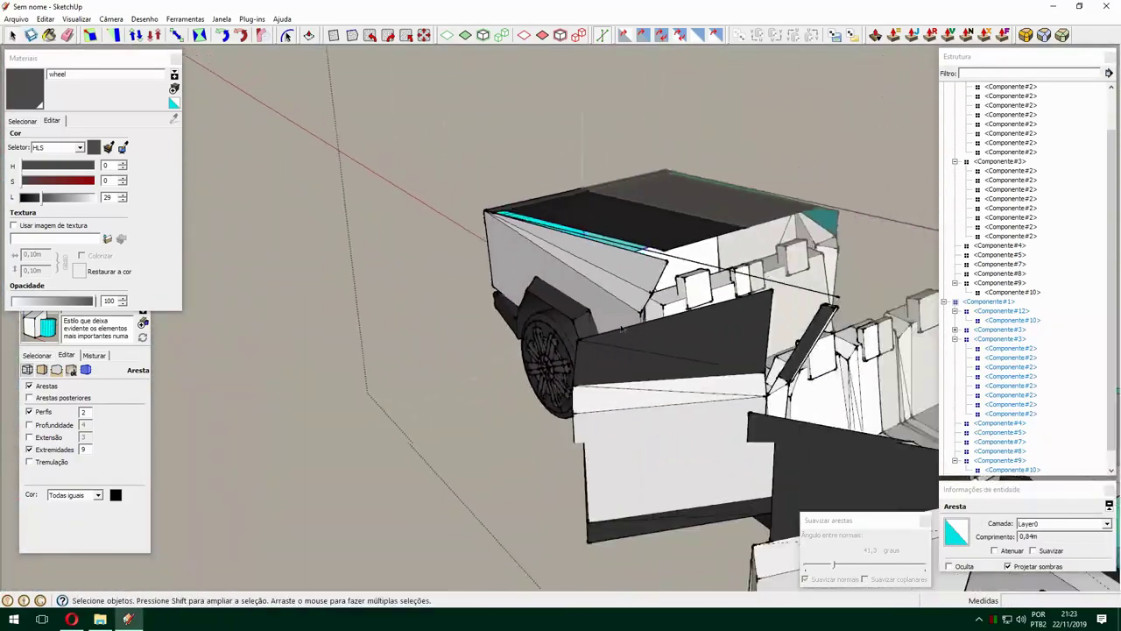
middle_drag(621, 329, 570, 321)
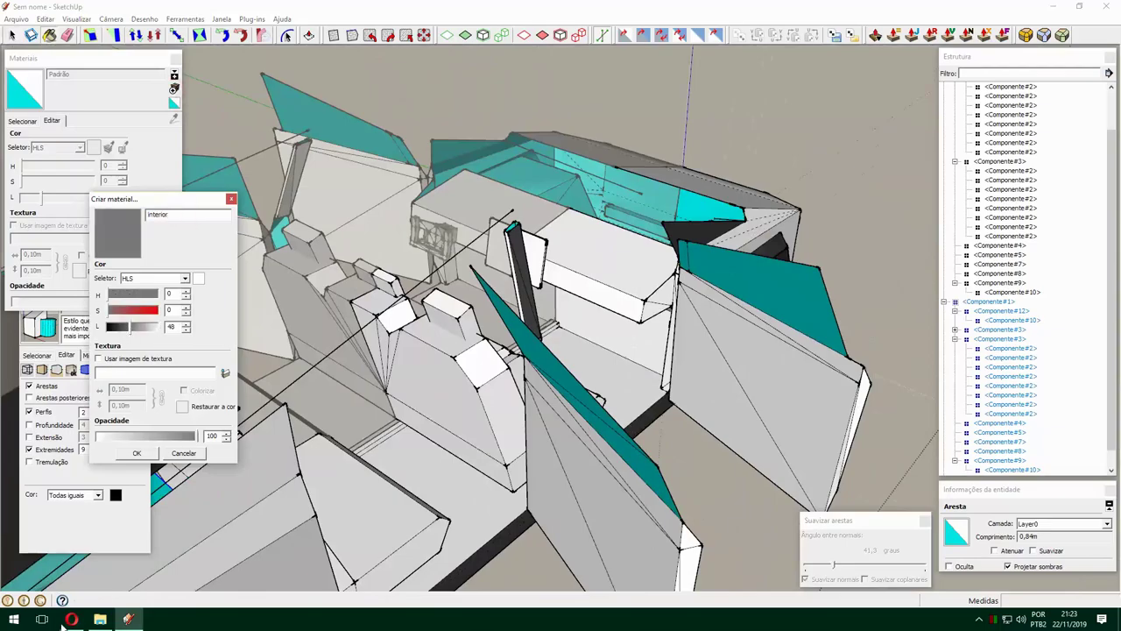
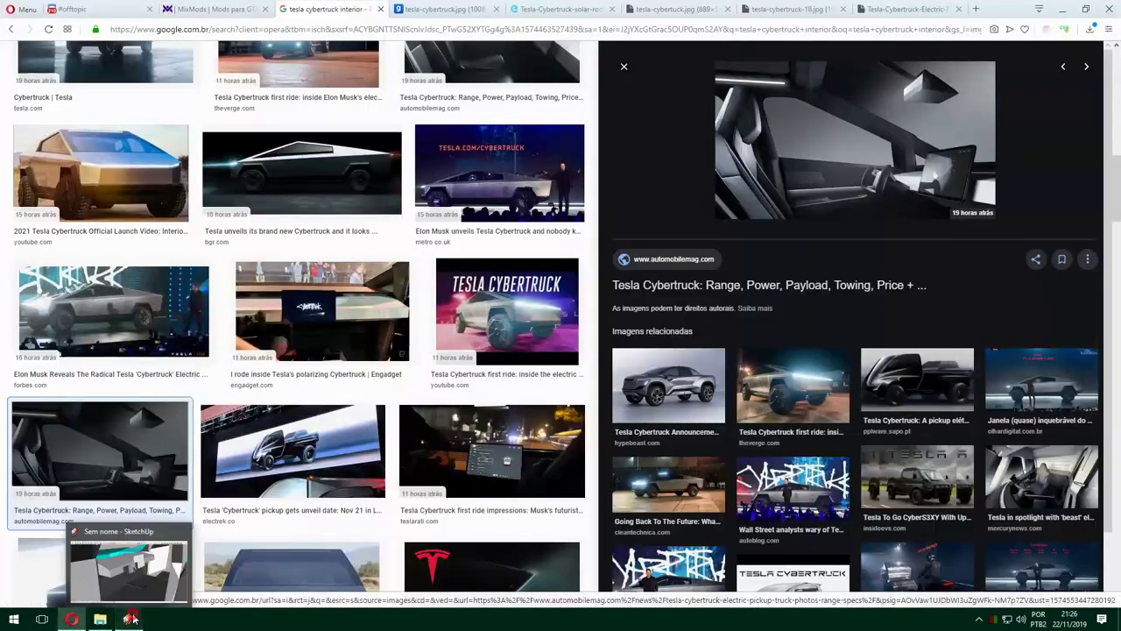
Bring the SketchUp model back over the browser and select the white panel component.
click(132, 619)
click(679, 215)
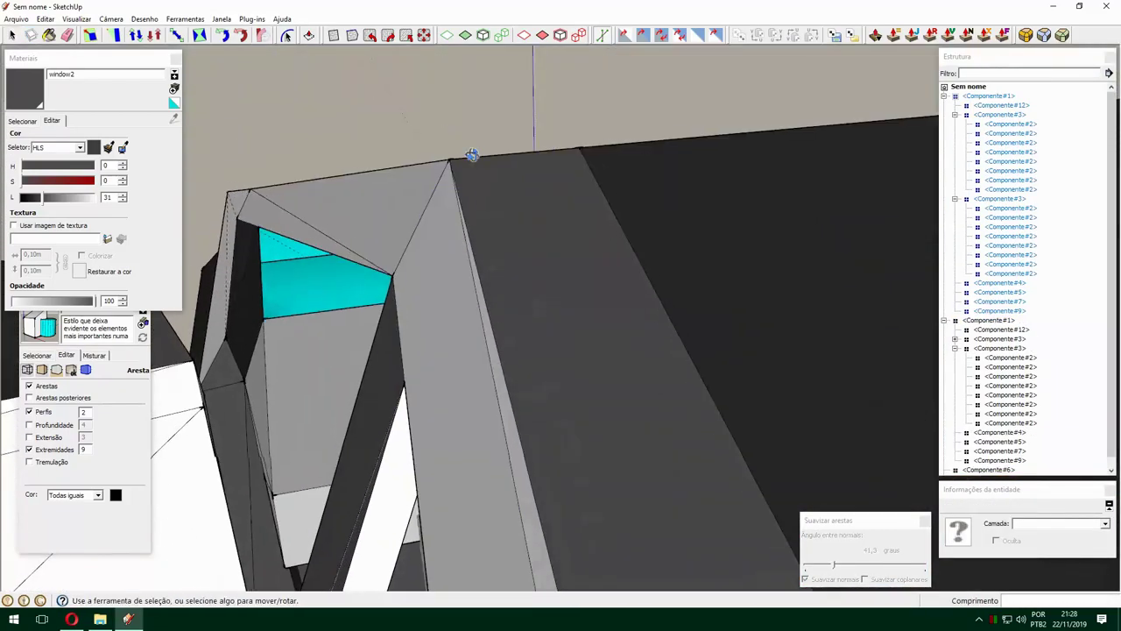
Orient the interior roof faces inside the cab to match their neighbouring faces.
middle_drag(472, 154, 698, 235)
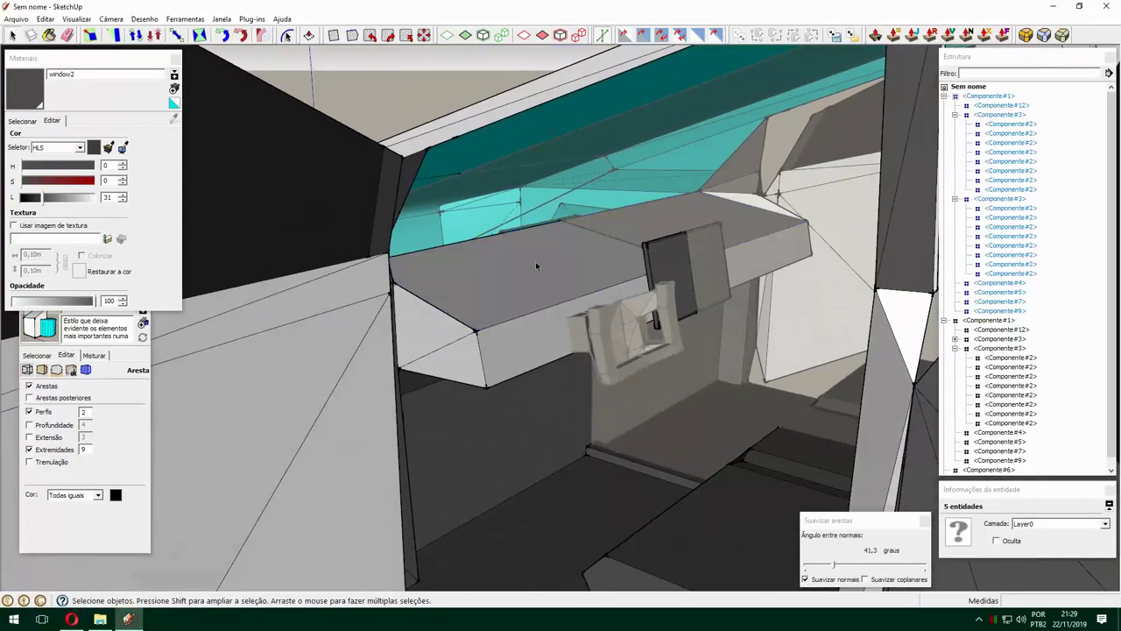
middle_drag(464, 175, 211, 293)
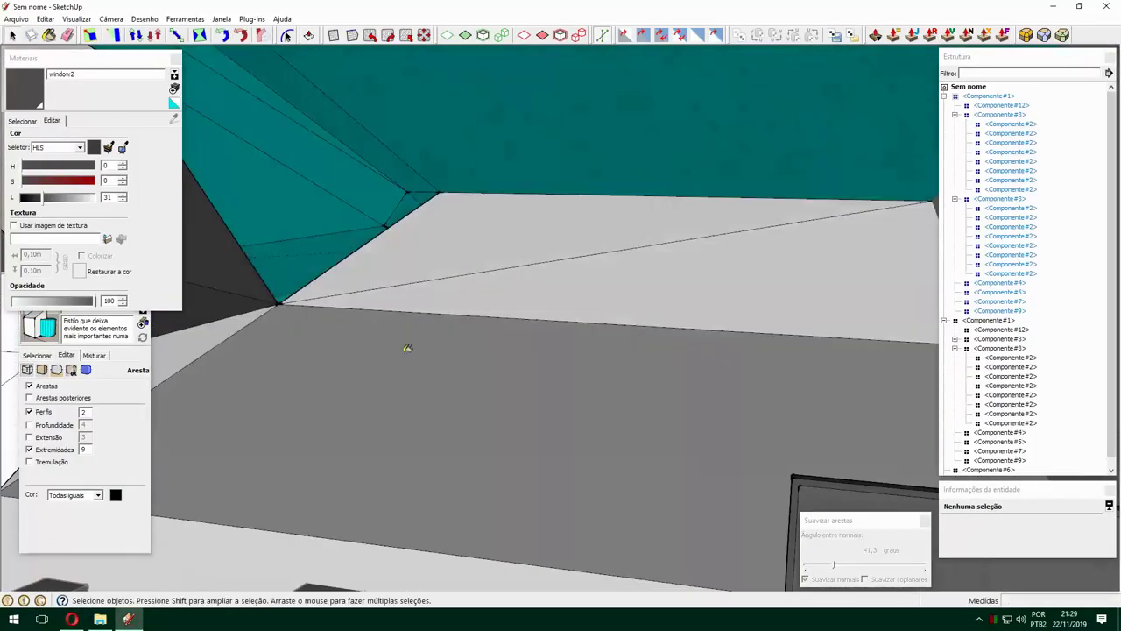
middle_drag(407, 348, 397, 206)
mouse_move(462, 189)
middle_down()
mouse_move(543, 230)
mouse_move(666, 219)
mouse_move(527, 327)
middle_up()
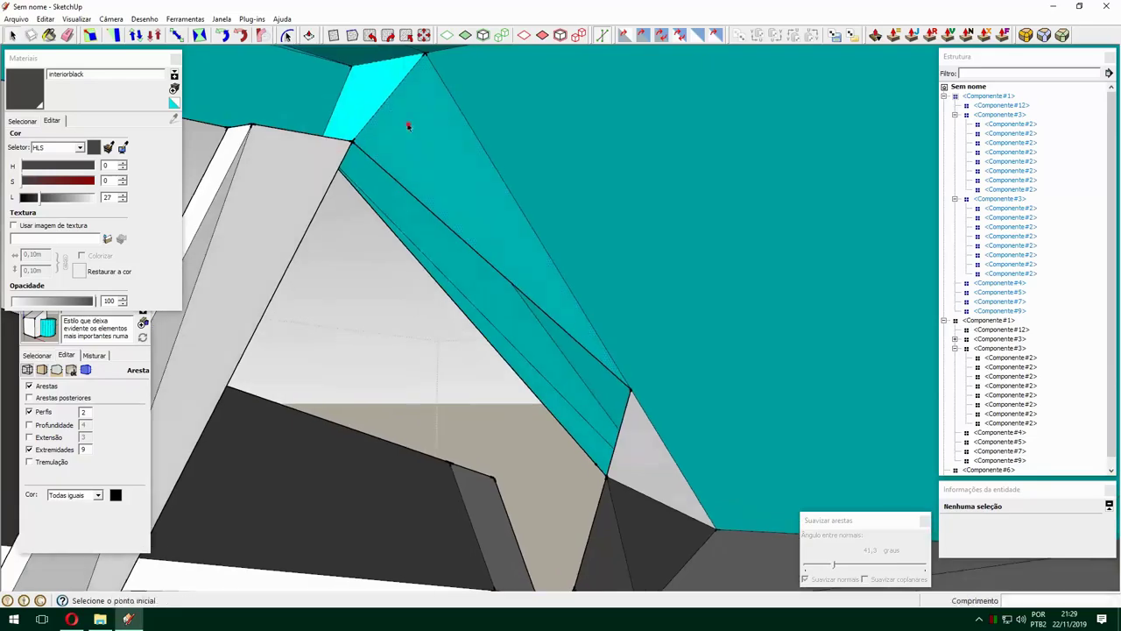
mouse_move(407, 127)
middle_down()
mouse_move(476, 175)
mouse_move(350, 243)
mouse_move(555, 353)
mouse_move(524, 265)
mouse_move(671, 275)
mouse_move(401, 406)
mouse_move(429, 449)
mouse_move(535, 232)
middle_up()
click(351, 243)
scroll(400, 405, up, 3)
click(449, 316)
mouse_move(449, 316)
middle_down()
mouse_move(500, 376)
mouse_move(604, 301)
mouse_move(383, 307)
mouse_move(495, 327)
mouse_move(833, 208)
mouse_move(883, 244)
middle_up()
Draw new edges at the roof corner so triangular faces fill the gap to the glass.
key(l)
mouse_move(734, 331)
middle_down()
mouse_move(358, 406)
mouse_move(343, 348)
mouse_move(706, 408)
mouse_move(231, 333)
mouse_move(233, 371)
mouse_move(589, 327)
middle_up()
click(342, 348)
key(space)
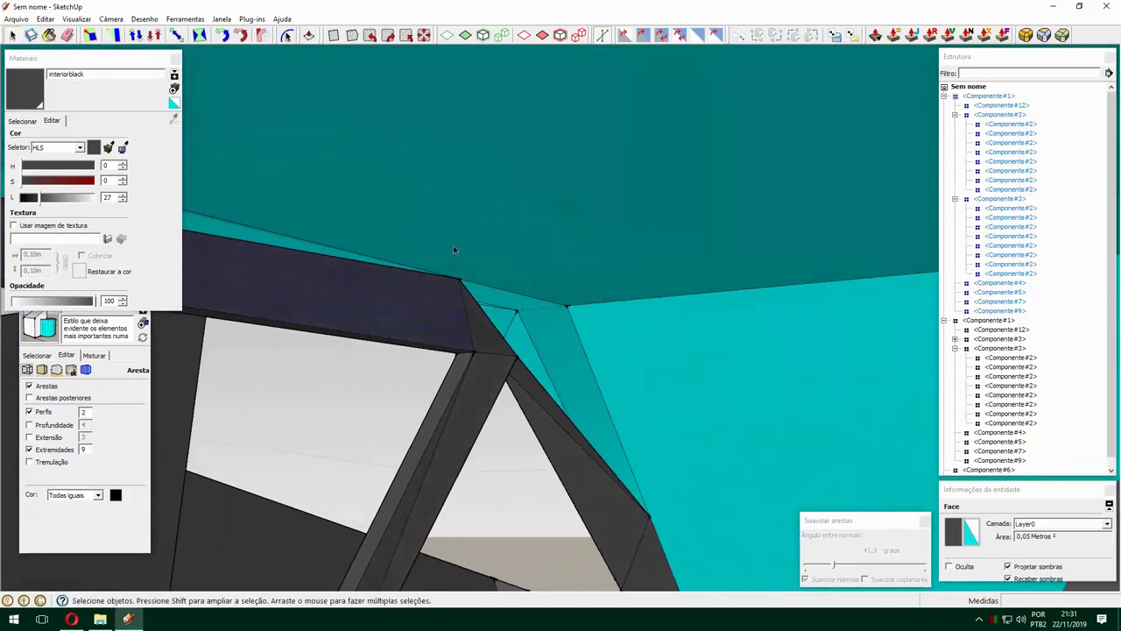
click(468, 354)
mouse_move(467, 354)
middle_down()
mouse_move(495, 316)
mouse_move(445, 293)
mouse_move(892, 340)
mouse_move(871, 325)
mouse_move(385, 366)
mouse_move(926, 370)
mouse_move(709, 400)
mouse_move(671, 187)
mouse_move(356, 432)
middle_up()
click(482, 307)
click(854, 366)
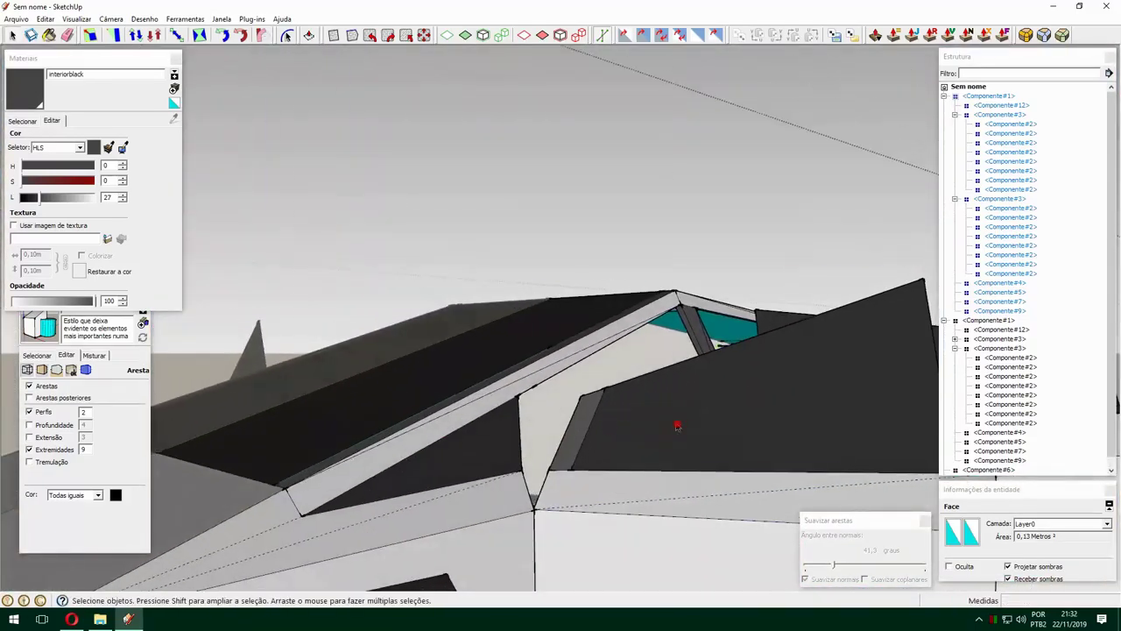
Orbit around the teal roof strip and select a face on the roof beam.
scroll(722, 311, up, 5)
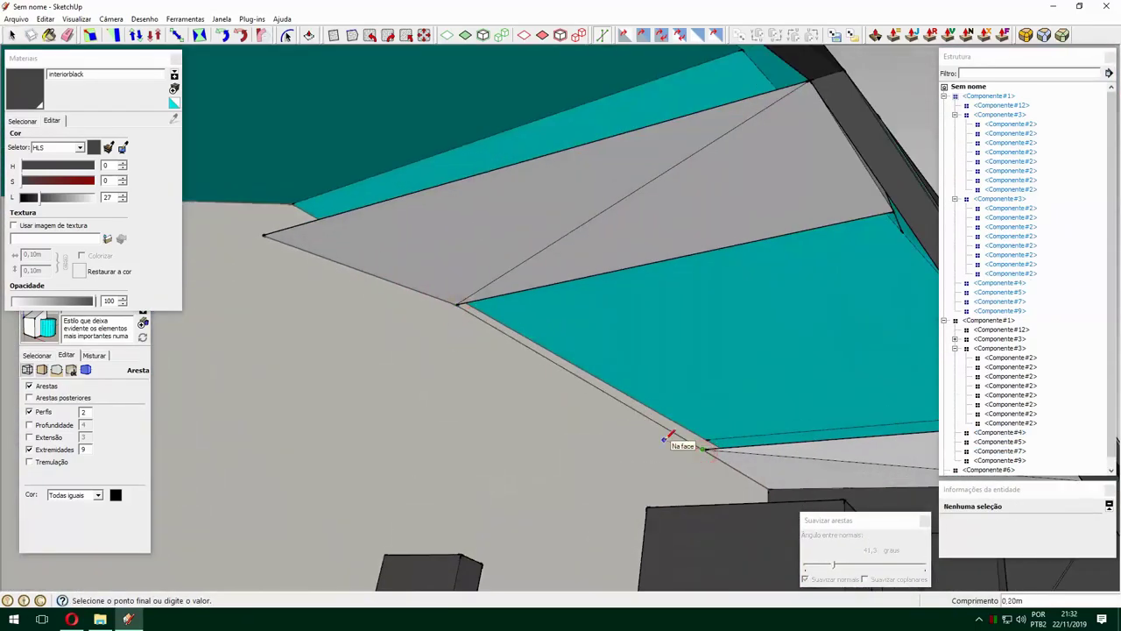
mouse_move(675, 441)
middle_down()
mouse_move(898, 343)
mouse_move(576, 155)
mouse_move(784, 358)
mouse_move(399, 436)
middle_up()
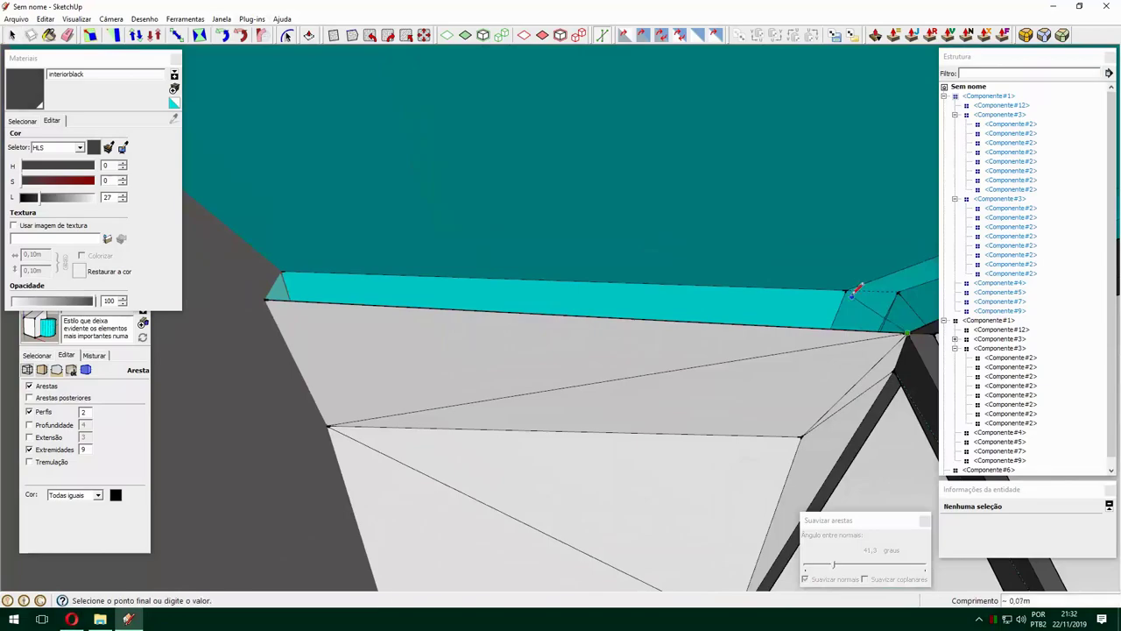
middle_drag(851, 292, 471, 333)
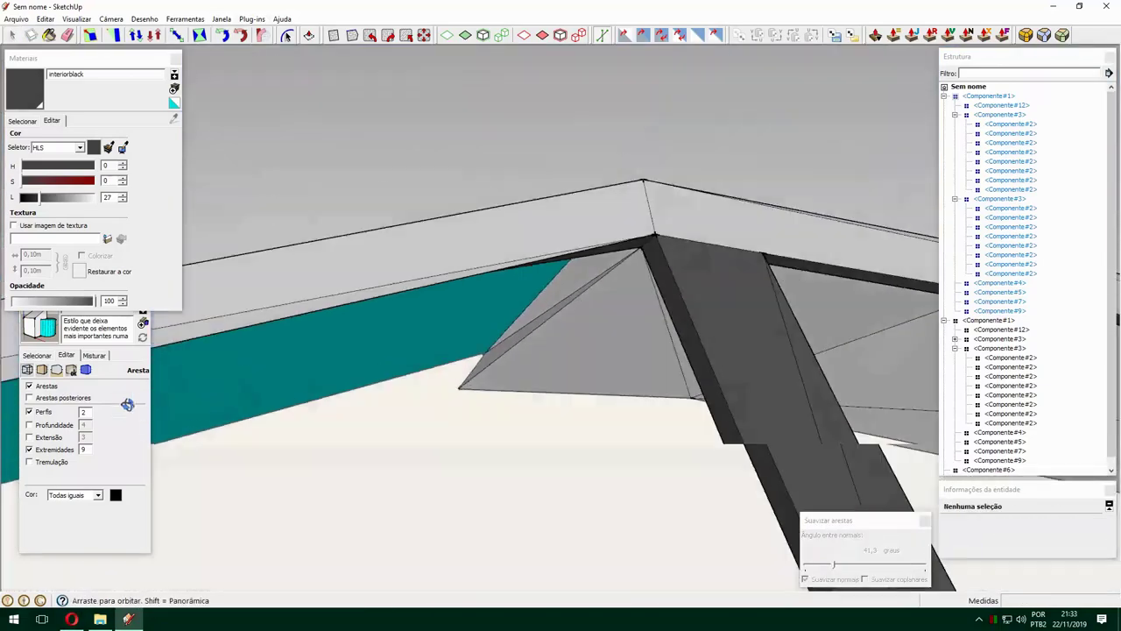
mouse_move(508, 387)
middle_down()
mouse_move(741, 301)
mouse_move(656, 321)
middle_up()
key(space)
click(558, 377)
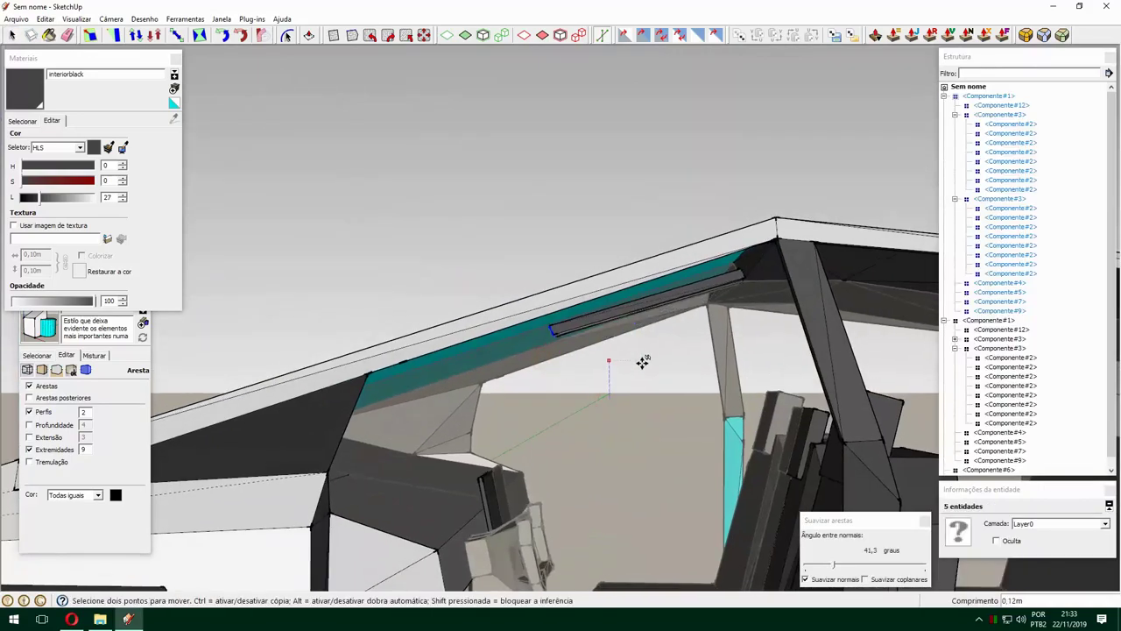
Check the interior reference photo, then return to a view of the beam end.
scroll(560, 333, up, 6)
scroll(564, 280, up, 3)
key(space)
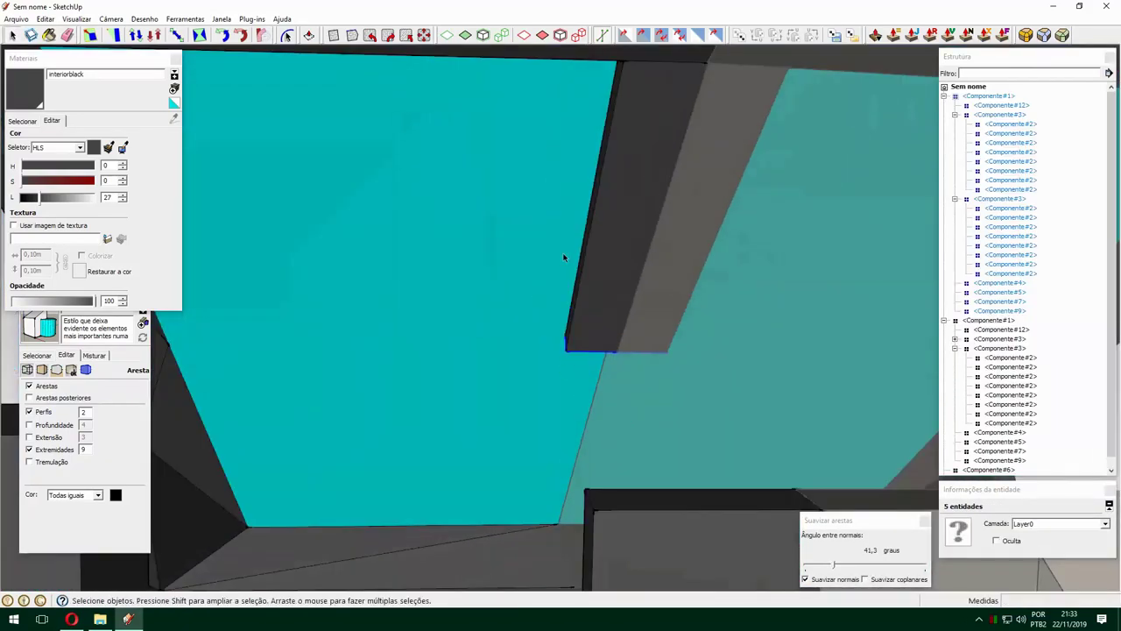
mouse_move(563, 256)
middle_down()
mouse_move(630, 277)
mouse_move(561, 377)
middle_up()
click(137, 619)
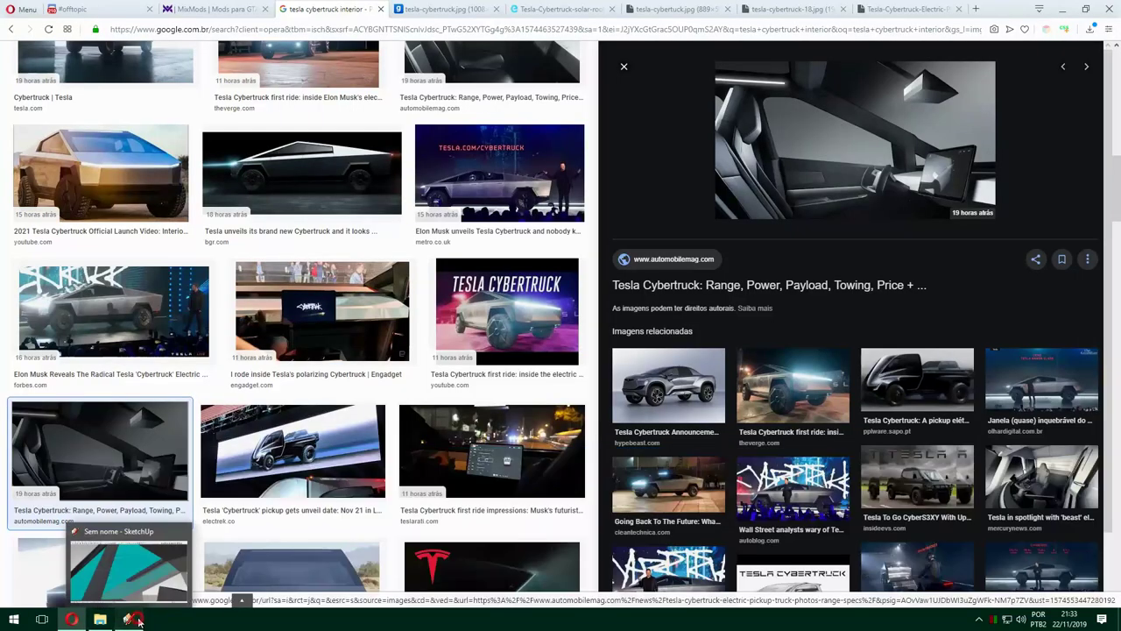
click(138, 619)
mouse_move(542, 558)
middle_down()
mouse_move(548, 401)
mouse_move(582, 401)
middle_up()
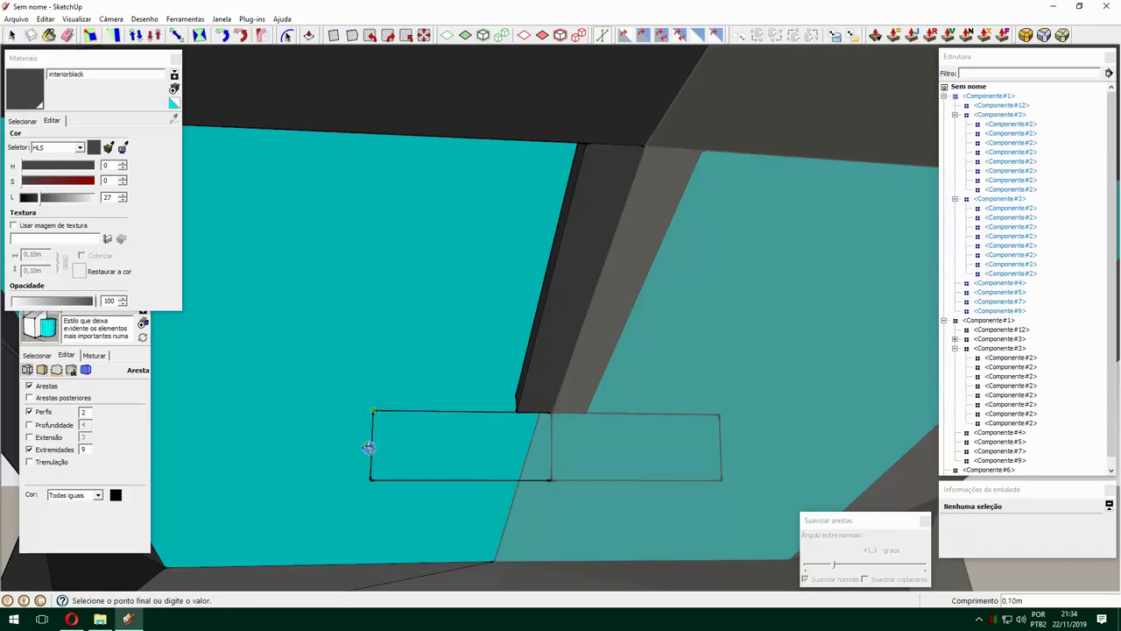
Draw the edges shaping the mirror block at the roof beam's end.
middle_drag(367, 448, 442, 394)
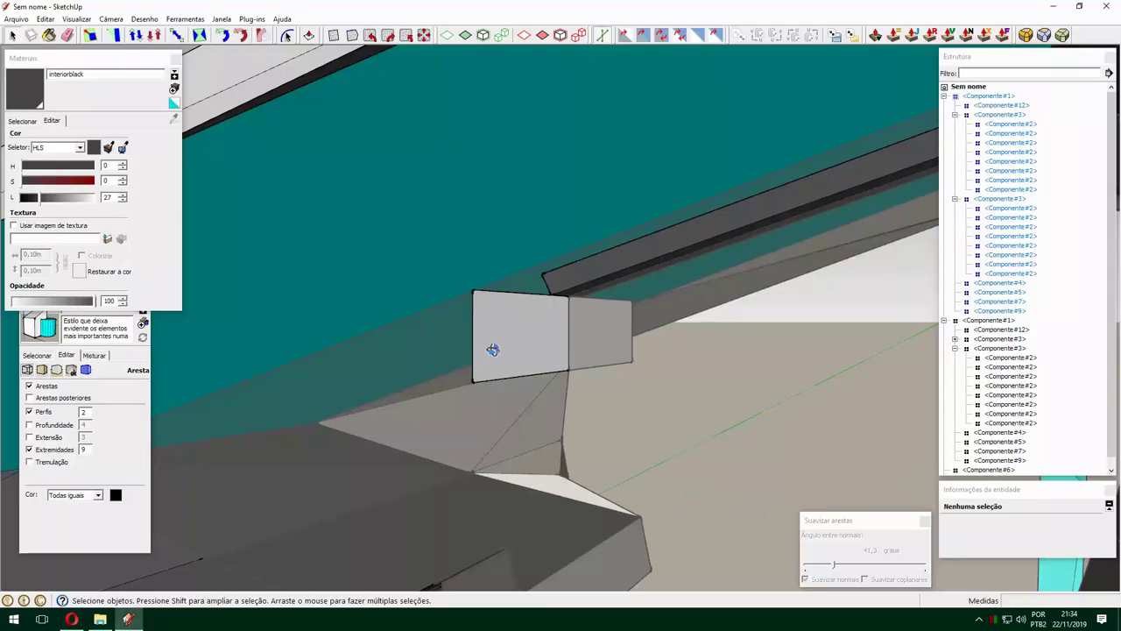
key(l)
click(515, 401)
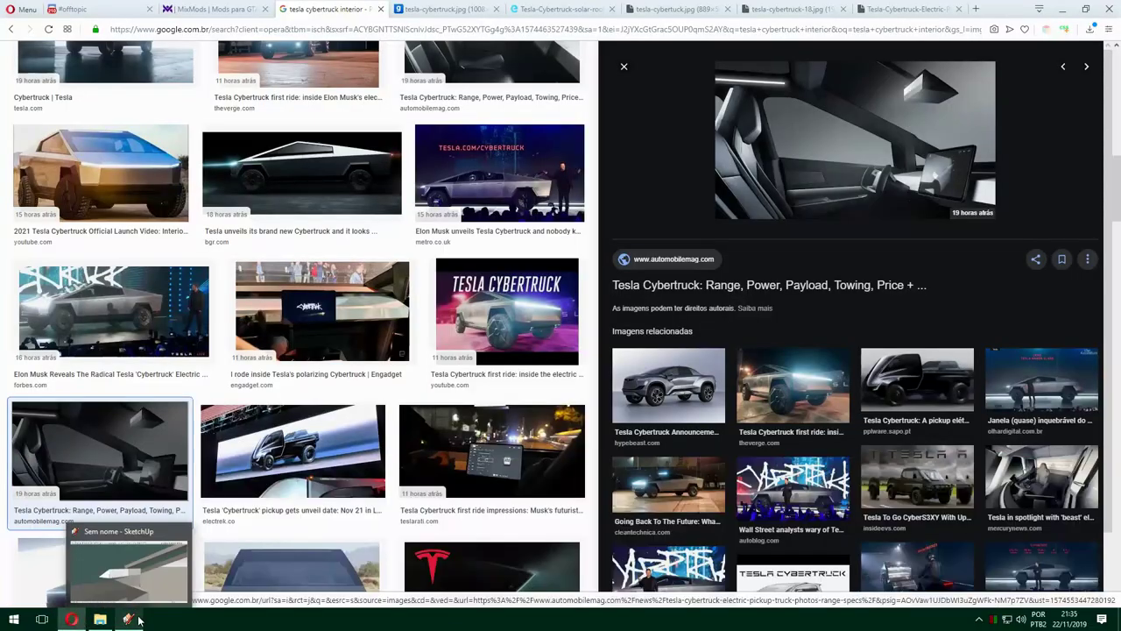
click(138, 620)
mouse_move(654, 248)
middle_down()
mouse_move(467, 282)
mouse_move(412, 281)
middle_up()
key(l)
click(552, 211)
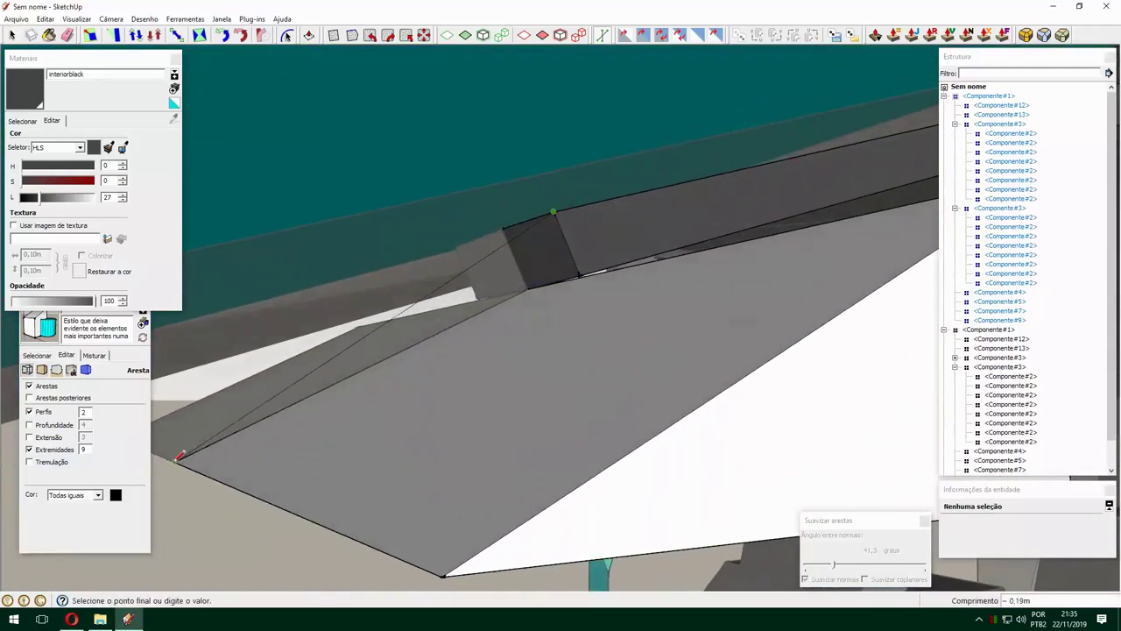
mouse_move(217, 461)
middle_down()
mouse_move(610, 314)
mouse_move(697, 357)
middle_up()
key(space)
Draw a rectangle on the mirror block's face and shift its edge into place.
key(r)
click(505, 280)
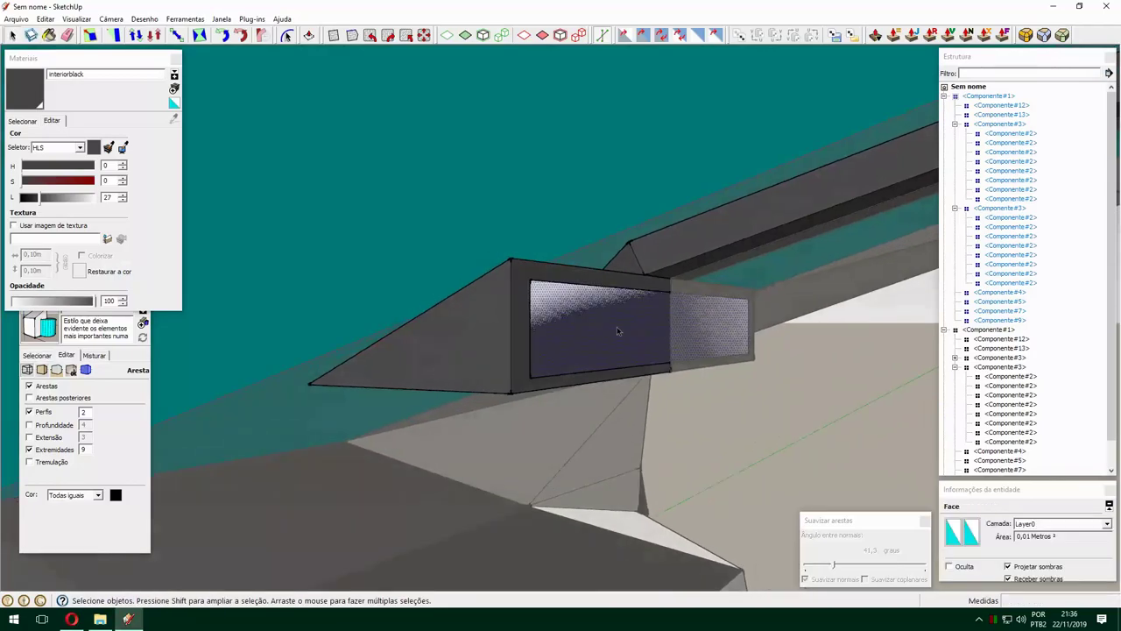
key(space)
middle_drag(505, 281, 635, 338)
click(521, 277)
middle_drag(521, 277, 539, 294)
key(m)
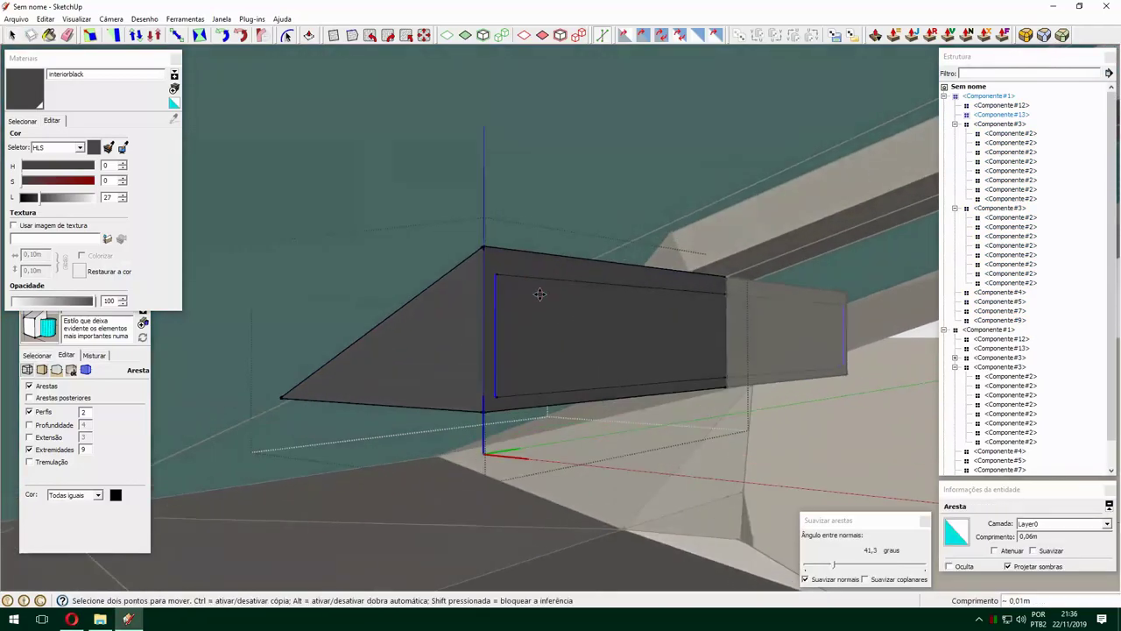
Create a new light-grey material named 'mirror' and paint the inset mirror face.
scroll(605, 289, down, 2)
click(173, 96)
text(mirror)
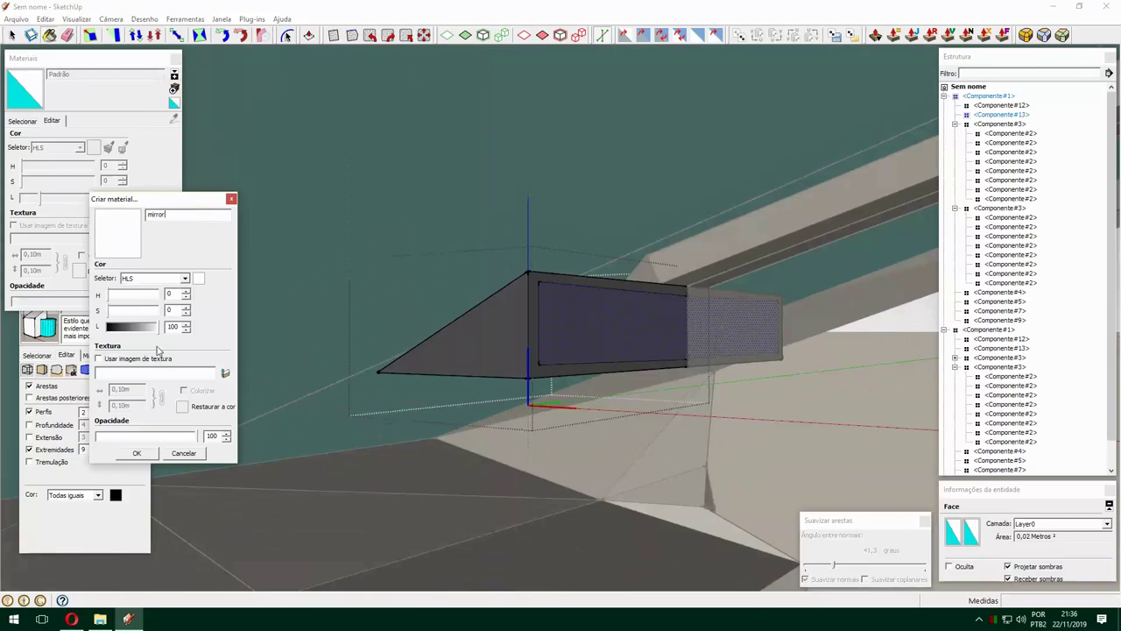
key(Return)
middle_drag(723, 318, 743, 310)
scroll(744, 310, down, 5)
scroll(609, 314, up, 5)
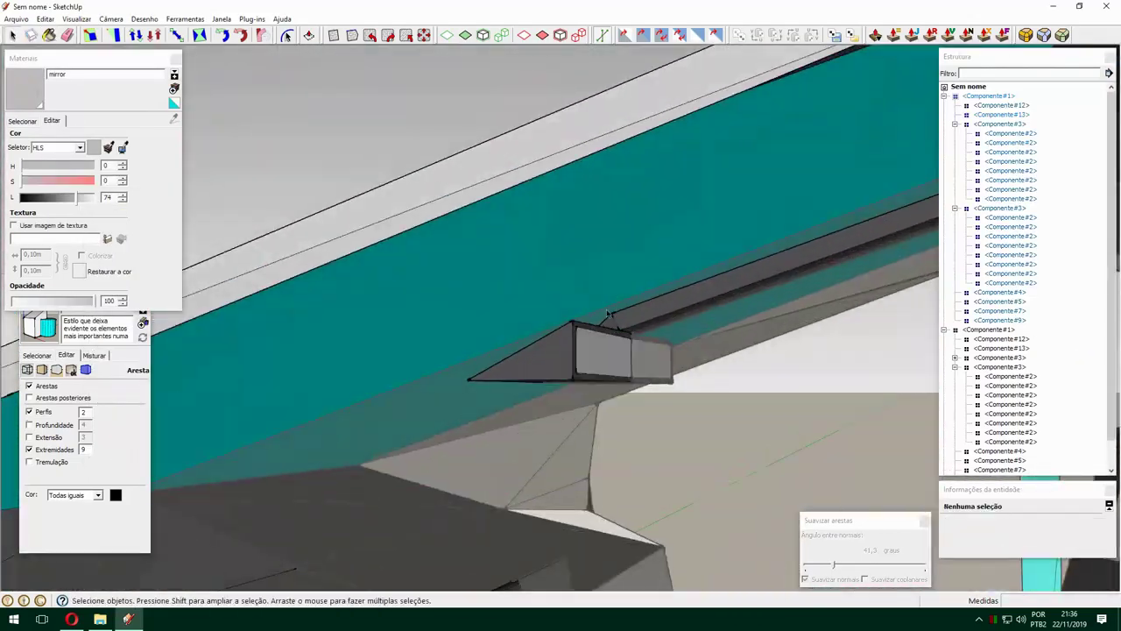
mouse_move(607, 313)
middle_down()
mouse_move(361, 354)
mouse_move(786, 326)
mouse_move(648, 303)
mouse_move(653, 410)
mouse_move(575, 426)
mouse_move(591, 382)
middle_up()
Orbit deep into the car body with the Paint Bucket to reach the leftover teal faces.
key(l)
key(space)
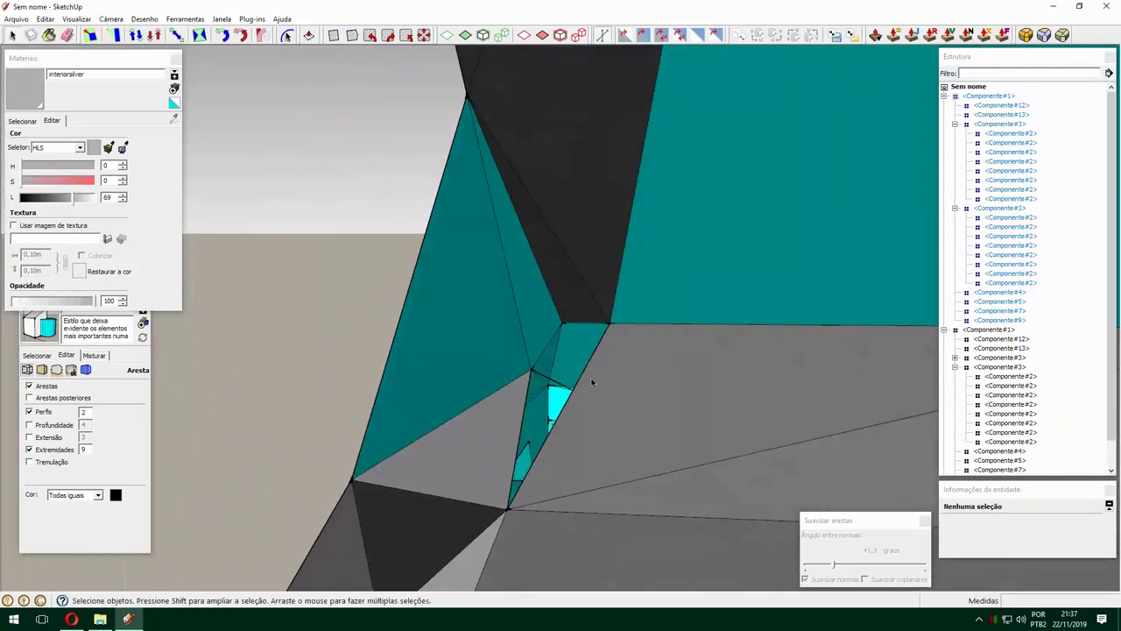
mouse_move(555, 298)
middle_down()
mouse_move(613, 341)
mouse_move(470, 408)
middle_up()
key(b)
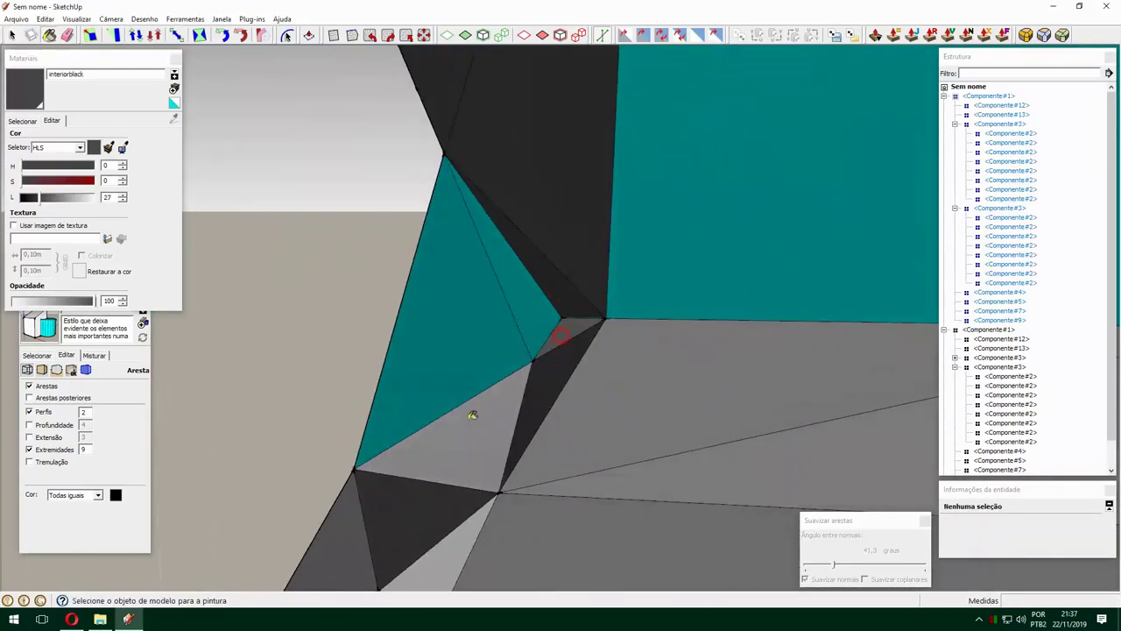
scroll(479, 303, down, 3)
scroll(480, 303, up, 5)
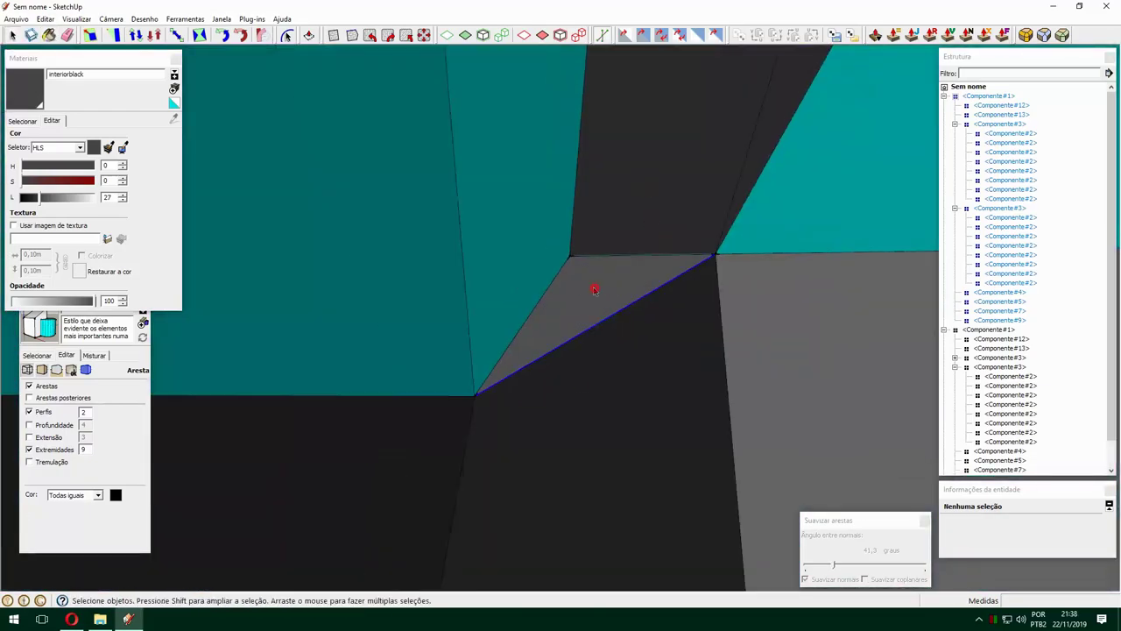
mouse_move(596, 286)
middle_down()
mouse_move(599, 373)
mouse_move(375, 357)
middle_up()
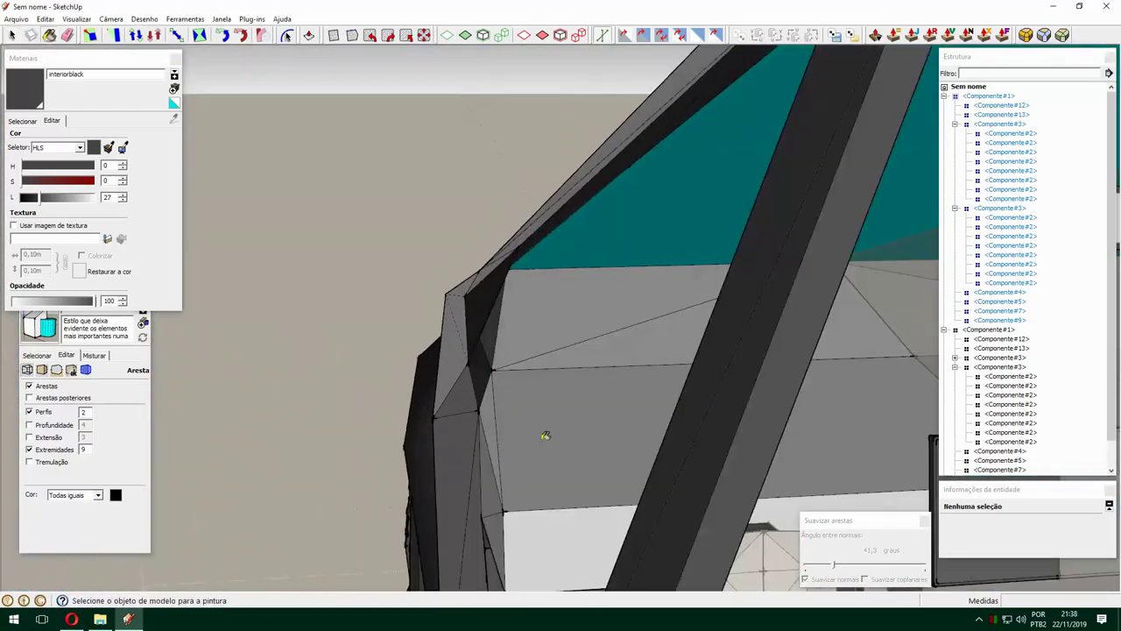
Paint the stray roof-corner faces with interiorsilver, then orbit to the car's front corner.
scroll(538, 358, down, 5)
mouse_move(538, 357)
middle_down()
mouse_move(531, 296)
mouse_move(565, 395)
middle_up()
alt+click(784, 353)
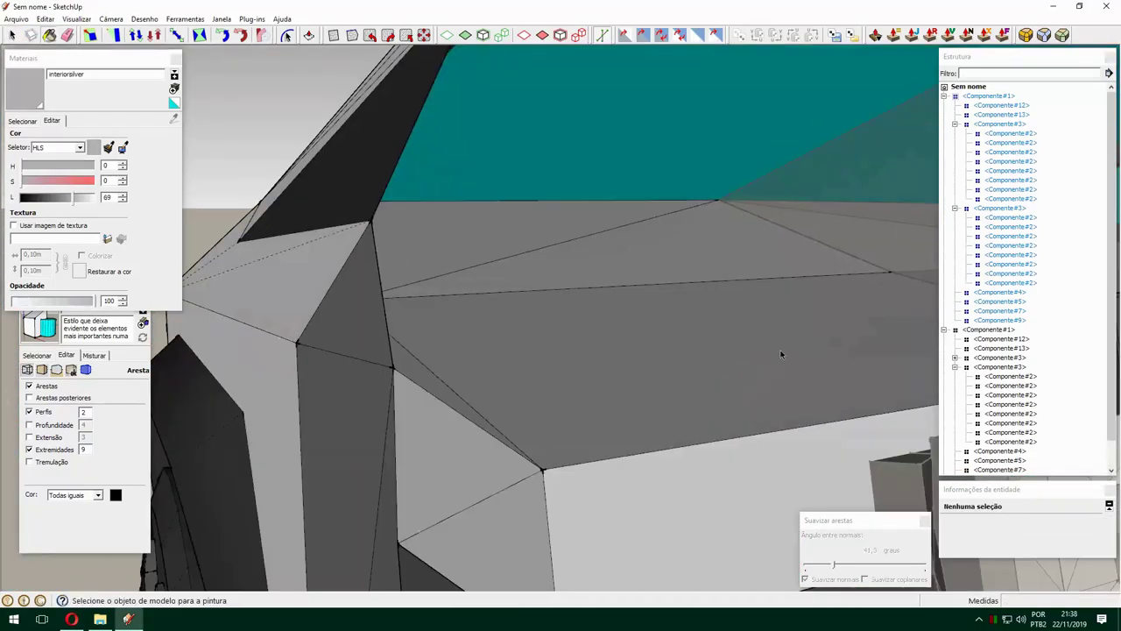
key(space)
scroll(781, 319, down, 3)
scroll(781, 318, up, 5)
middle_drag(476, 245, 928, 358)
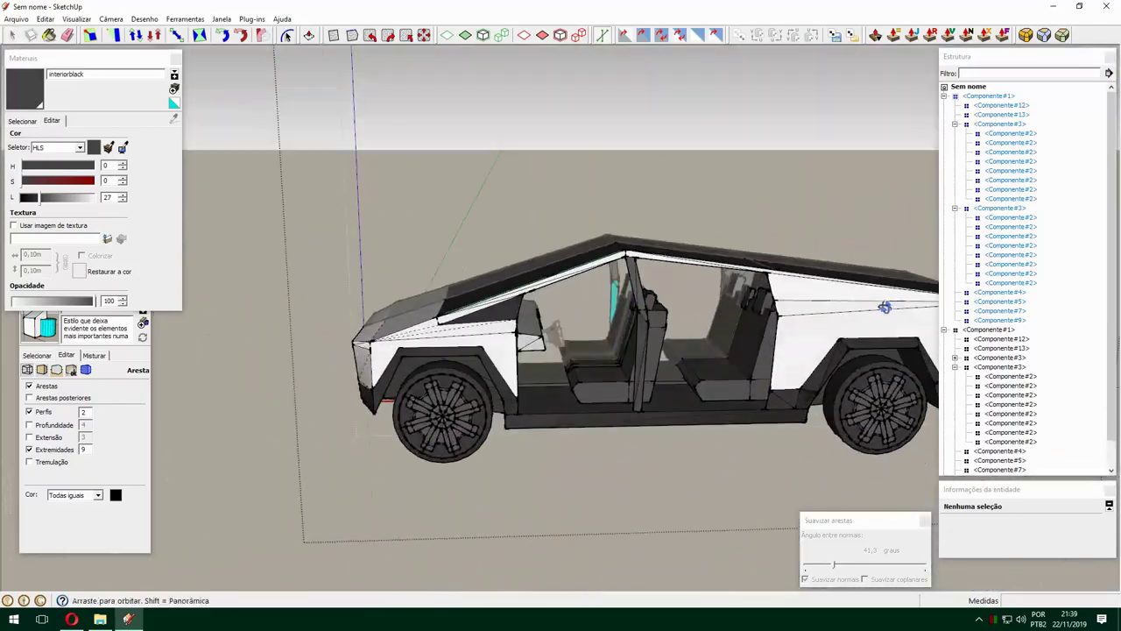
Paint the cyan strip on the central door pillar with interiorblack.
scroll(885, 306, up, 5)
scroll(733, 325, down, 5)
scroll(613, 292, up, 5)
click(614, 292)
middle_drag(613, 293, 841, 395)
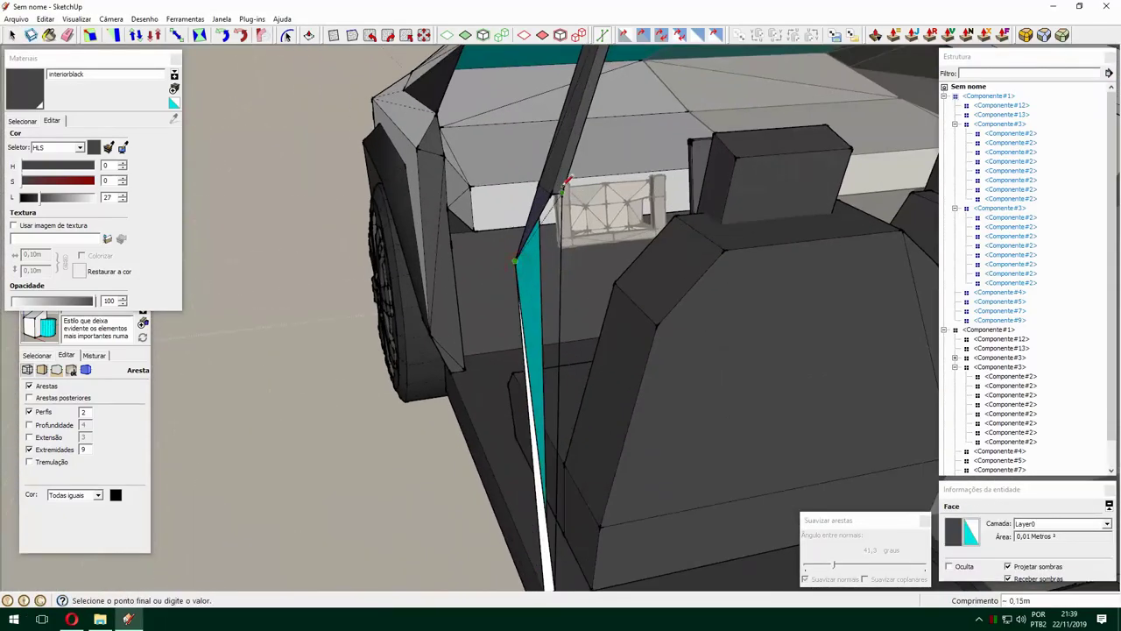
key(l)
scroll(526, 394, down, 3)
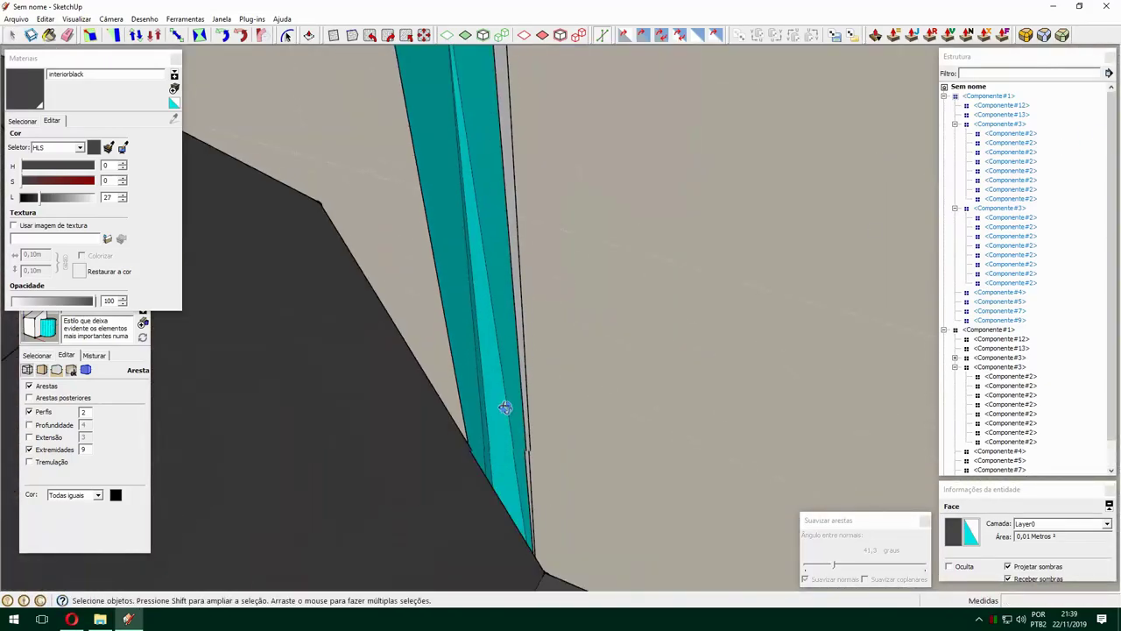
click(516, 499)
middle_drag(390, 109, 549, 428)
key(space)
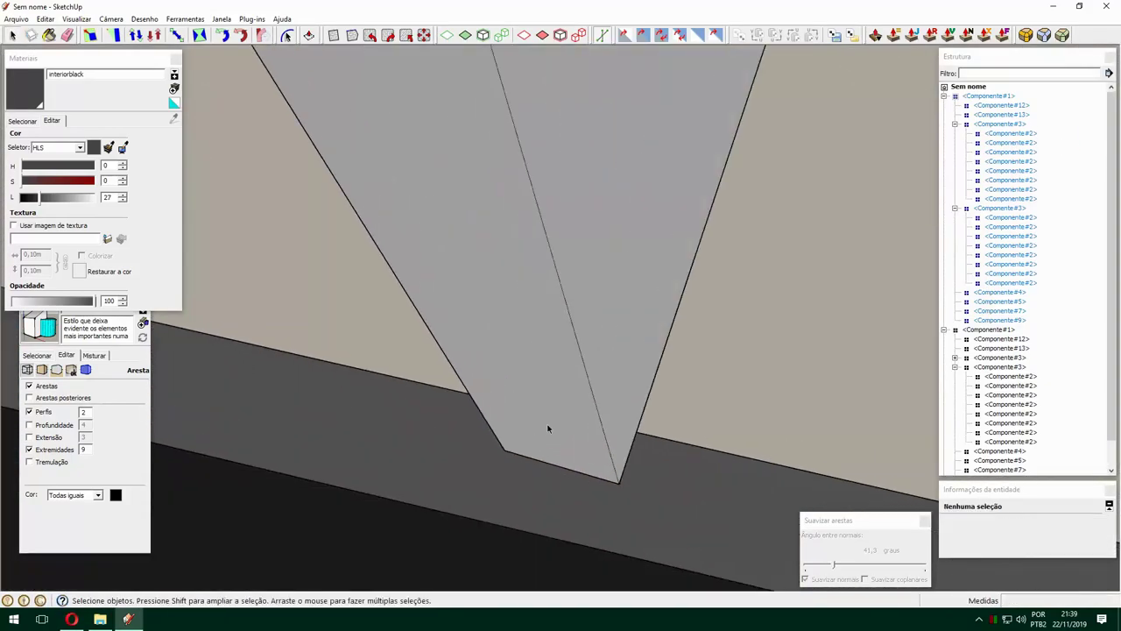
click(550, 401)
Orbit out to a front-quarter view to confirm no cyan remains in the cab.
scroll(503, 281, down, 5)
middle_drag(503, 280, 742, 323)
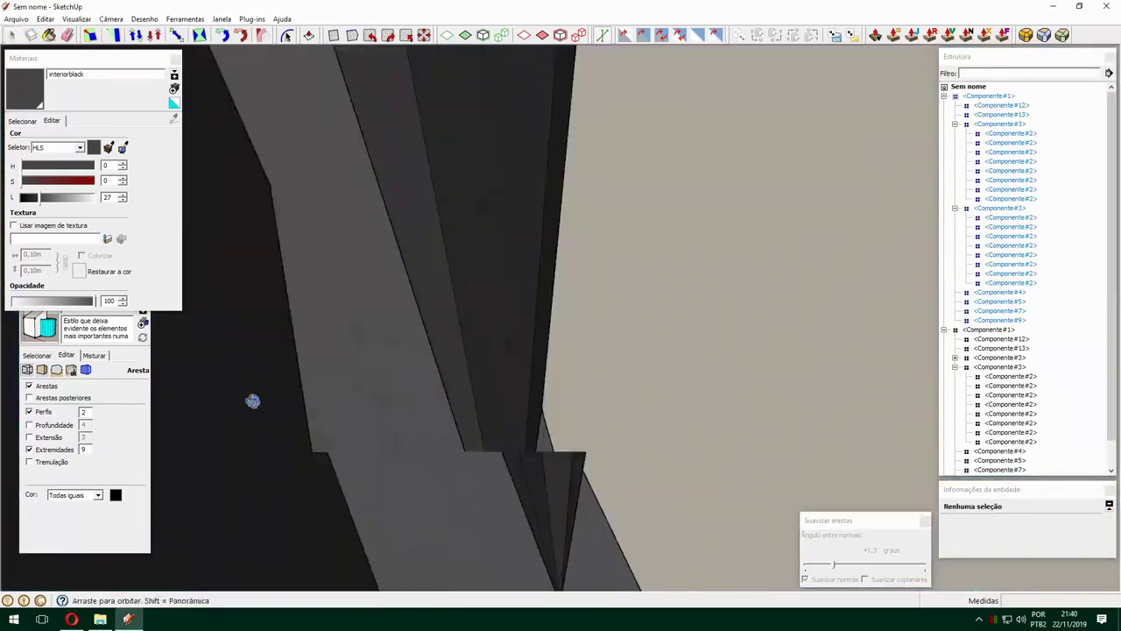
scroll(742, 322, down, 5)
scroll(613, 307, up, 5)
mouse_move(613, 306)
middle_down()
mouse_move(587, 296)
mouse_move(664, 221)
middle_up()
scroll(587, 296, down, 5)
scroll(586, 296, up, 5)
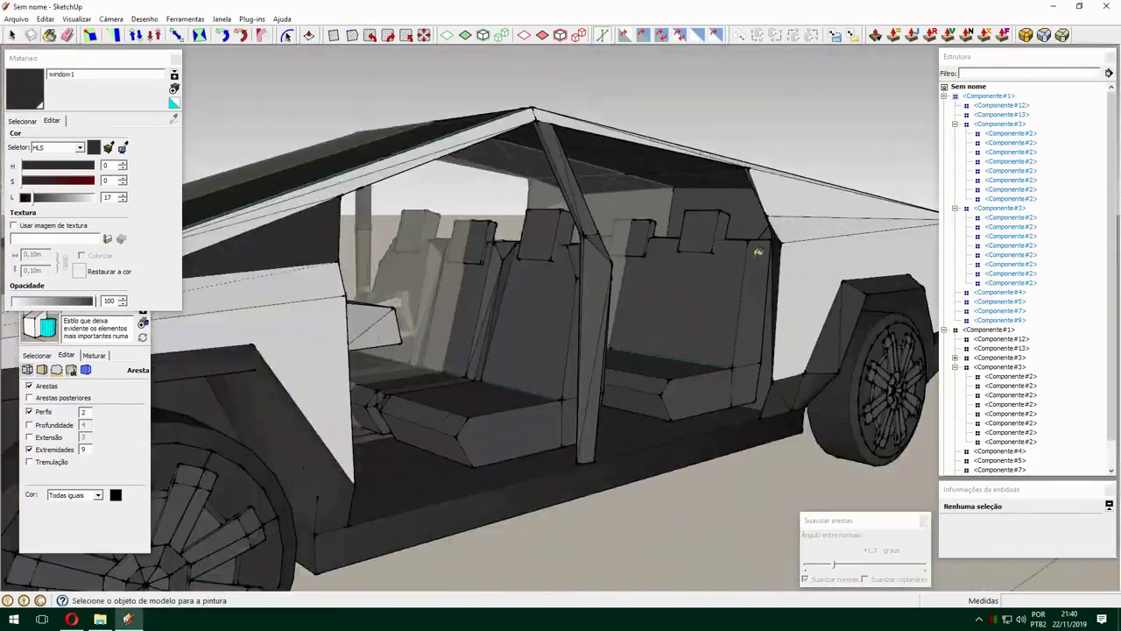
Connect edges between the roof's inner corner vertices so a white face fills the gap beside the teal glass.
scroll(663, 220, up, 2)
scroll(664, 220, up, 5)
scroll(596, 219, up, 3)
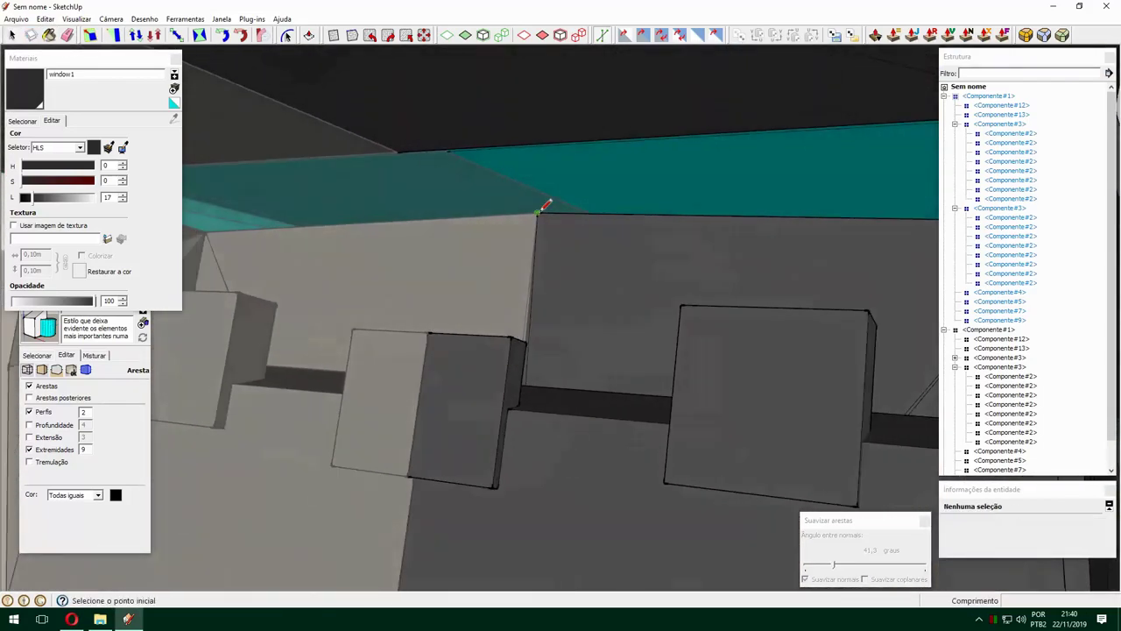
key(l)
scroll(868, 260, up, 3)
scroll(646, 243, down, 2)
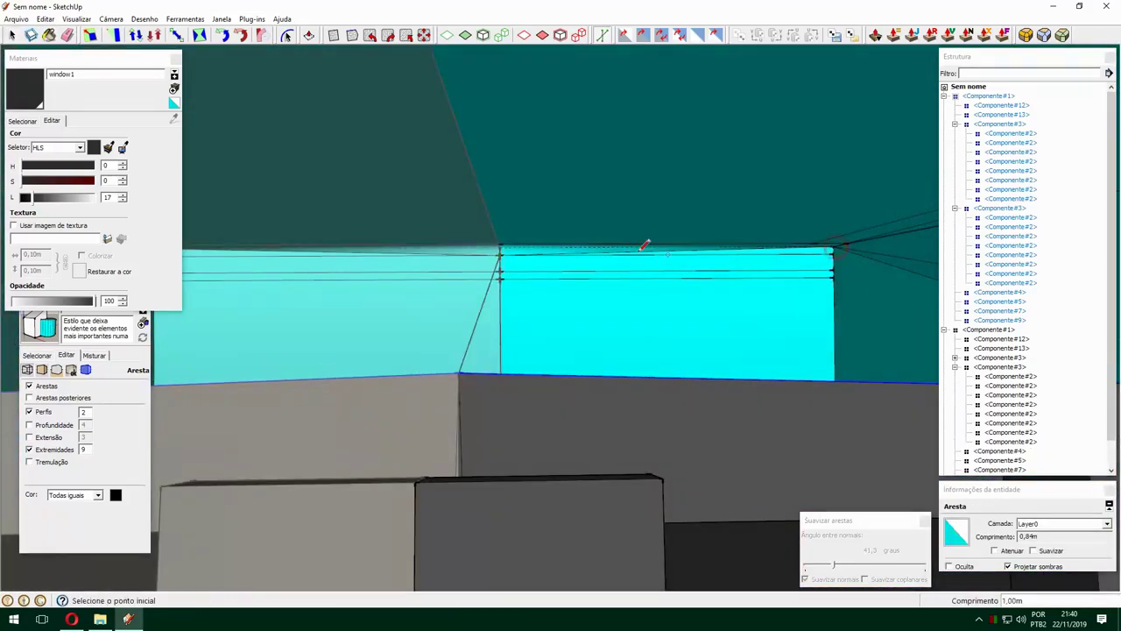
click(674, 274)
middle_drag(680, 271, 884, 334)
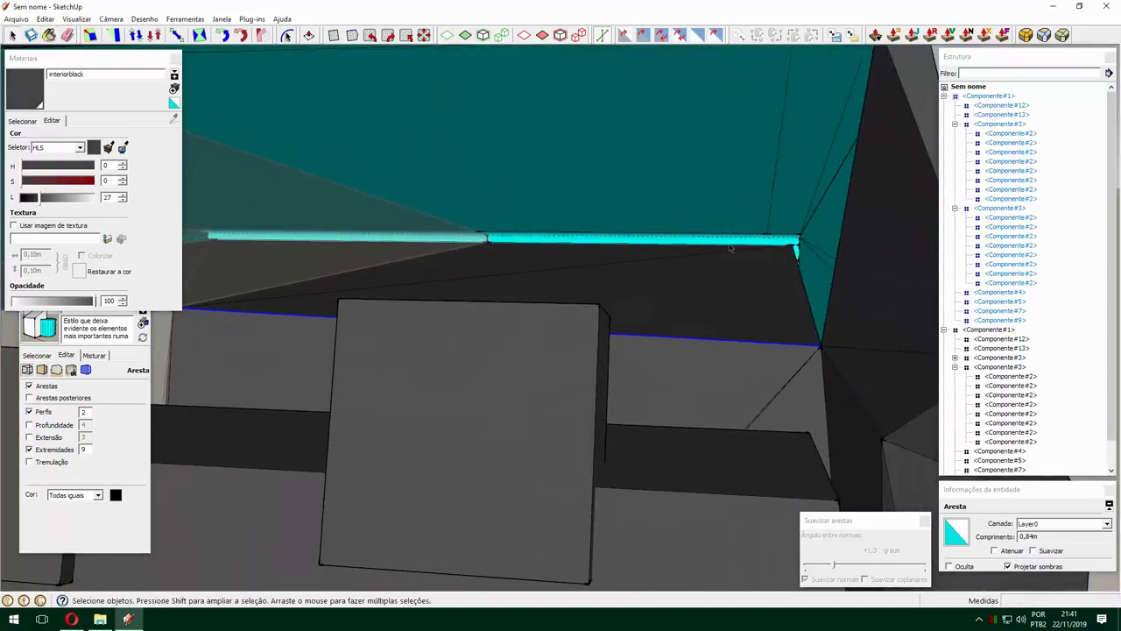
middle_drag(730, 248, 528, 254)
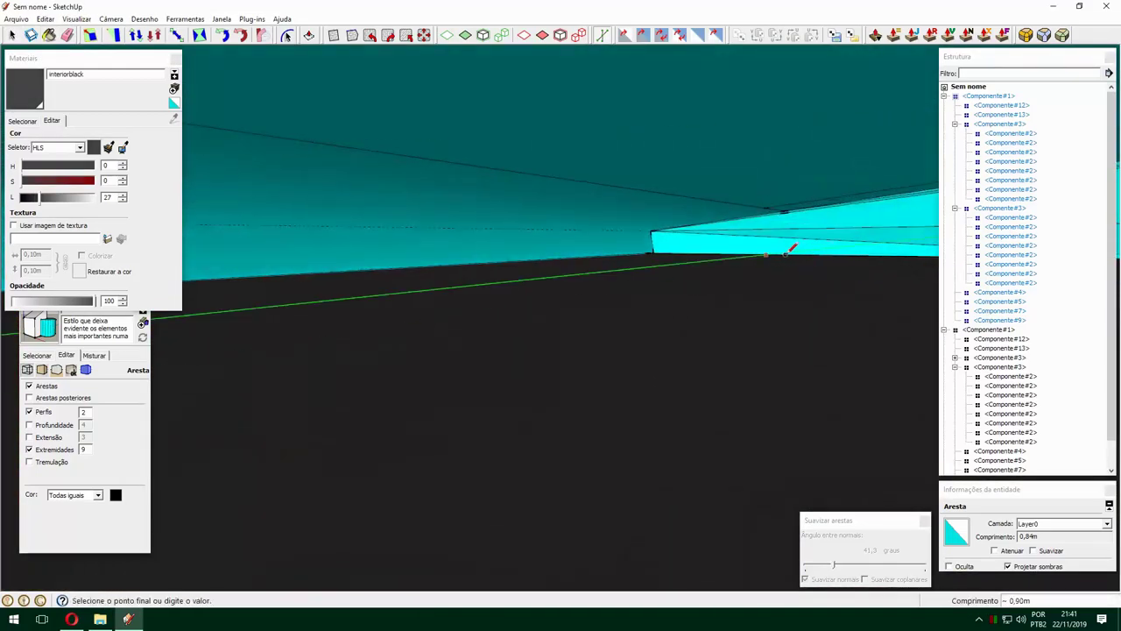
middle_drag(747, 229, 582, 263)
click(583, 263)
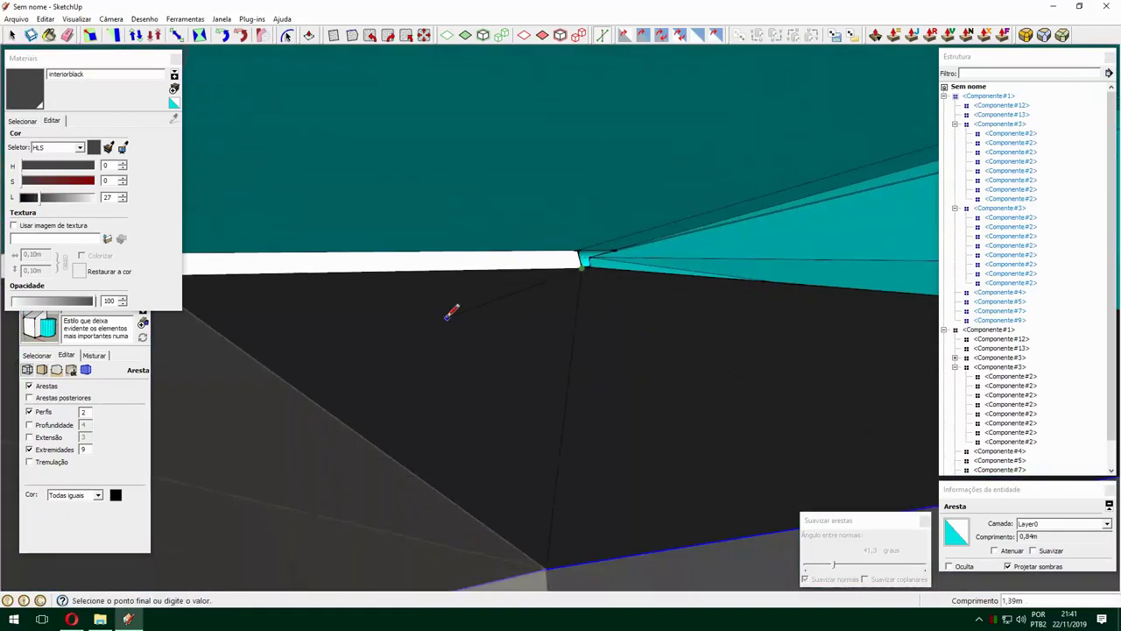
mouse_move(414, 220)
middle_down()
mouse_move(288, 245)
mouse_move(681, 245)
mouse_move(703, 170)
mouse_move(624, 267)
mouse_move(350, 358)
mouse_move(636, 455)
mouse_move(596, 408)
mouse_move(212, 452)
mouse_move(313, 370)
mouse_move(700, 325)
mouse_move(636, 328)
mouse_move(587, 298)
middle_up()
key(b)
Sample the window1 material from the model.
key(space)
scroll(586, 298, up, 4)
key(l)
click(601, 301)
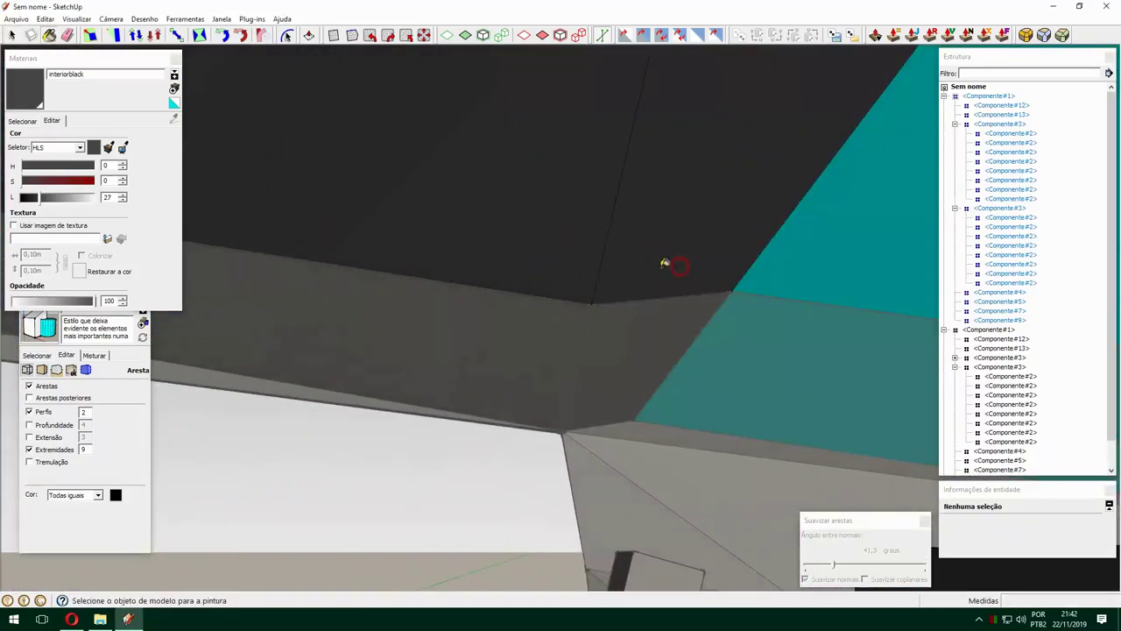
alt+click(665, 263)
scroll(813, 350, down, 5)
scroll(658, 210, down, 3)
scroll(704, 328, down, 3)
scroll(527, 467, down, 4)
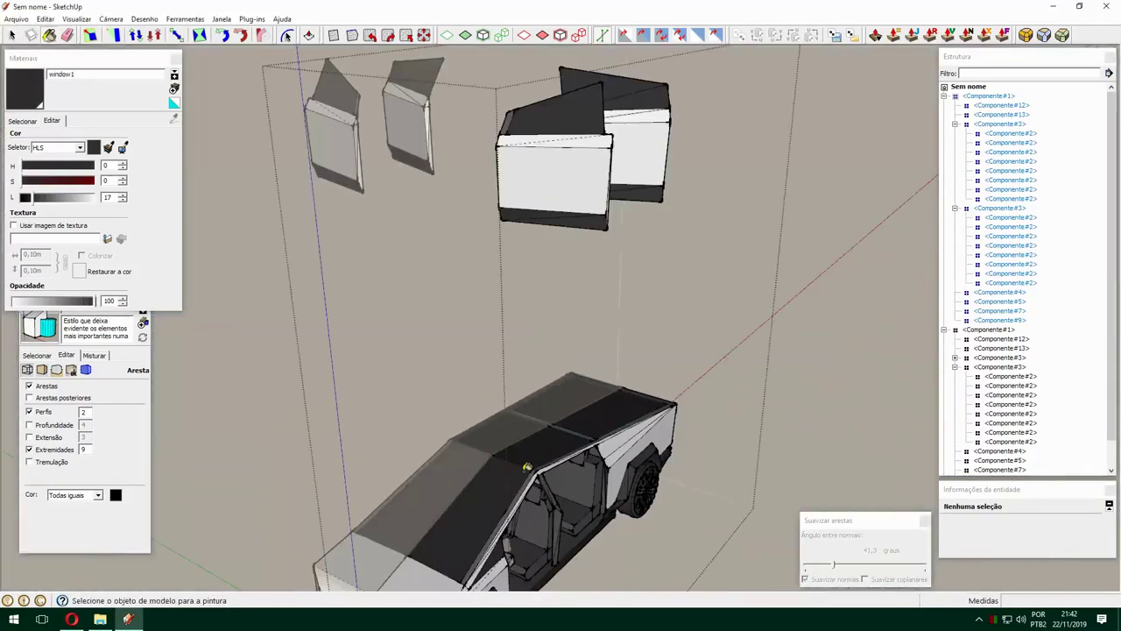
scroll(526, 467, up, 5)
scroll(718, 258, up, 3)
scroll(678, 296, up, 2)
scroll(678, 295, down, 2)
Select the faceted roof pieces inside the cab.
middle_drag(678, 296, 723, 290)
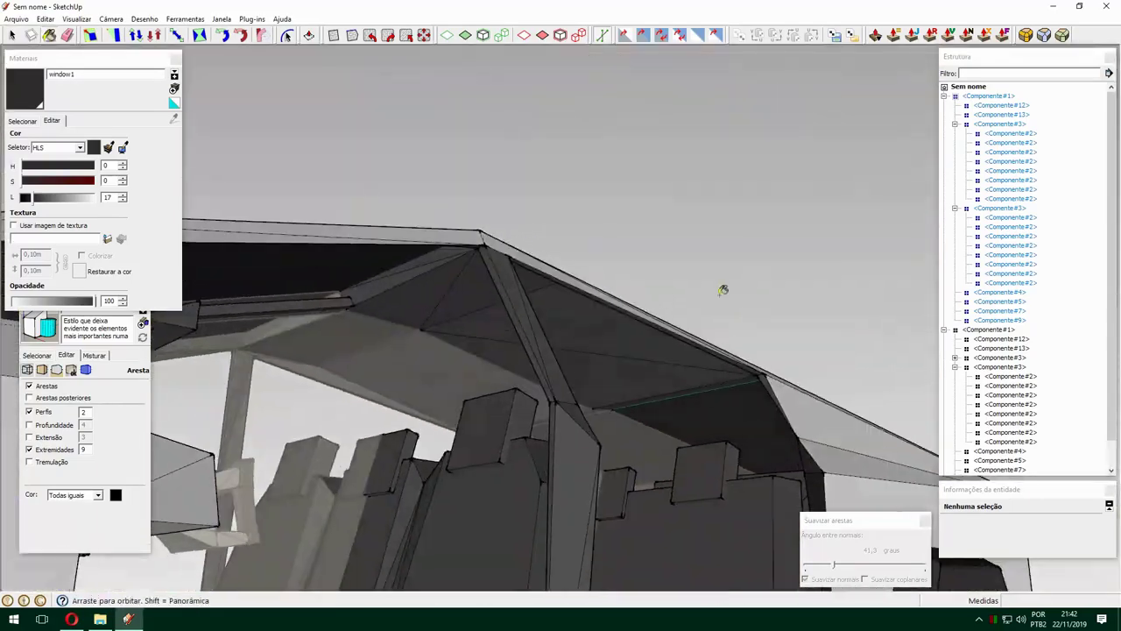
scroll(723, 290, up, 3)
scroll(722, 290, down, 6)
scroll(483, 315, up, 5)
scroll(482, 315, up, 1)
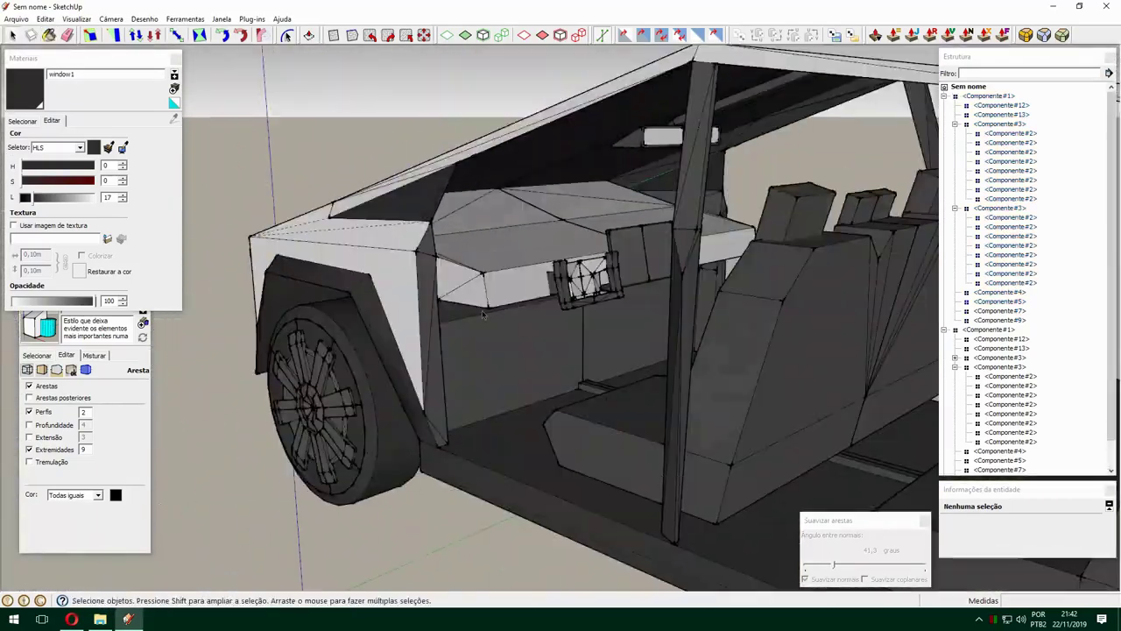
click(482, 315)
scroll(492, 130, down, 5)
scroll(388, 289, up, 5)
scroll(388, 288, up, 3)
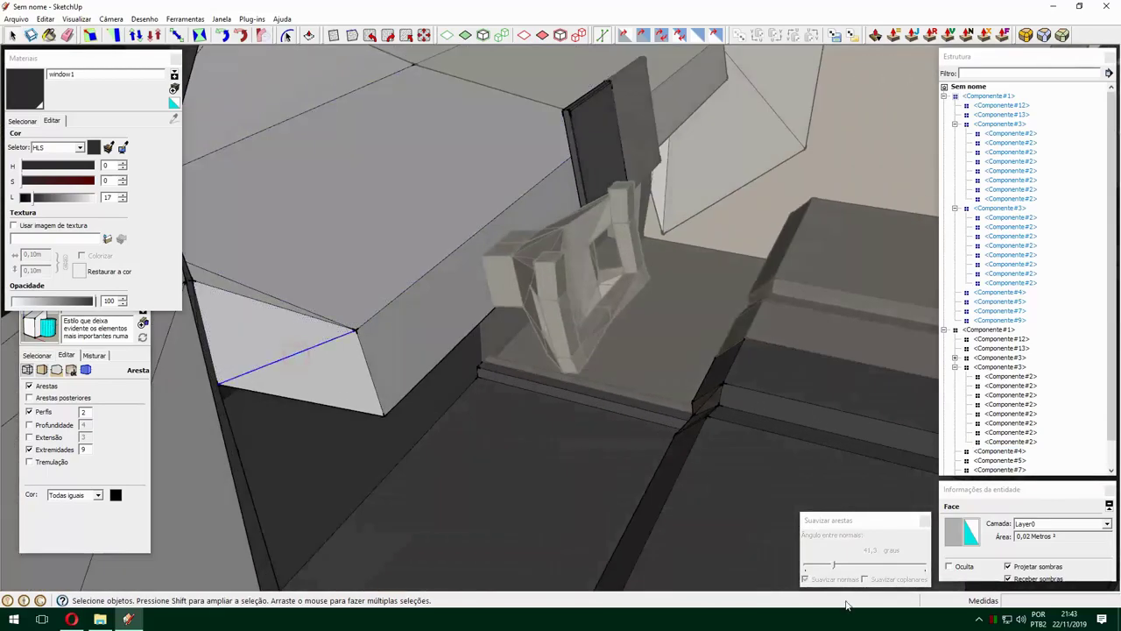
key(space)
click(376, 303)
scroll(376, 303, up, 3)
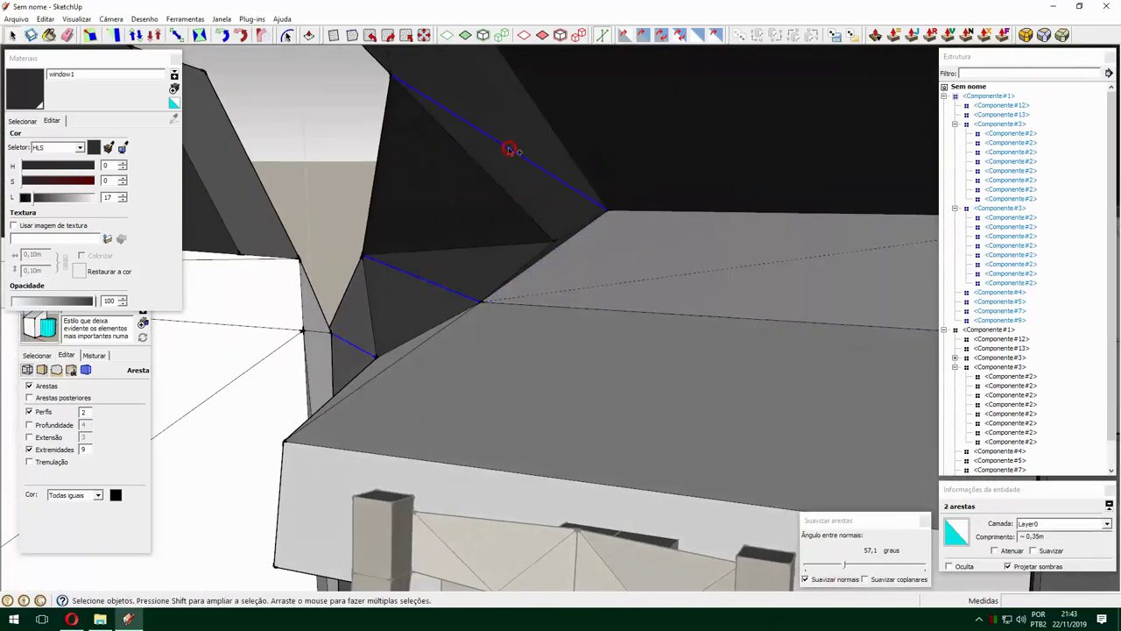
Soften the interior roof edges at about 61 degrees with smooth normals, then view the whole car.
mouse_move(510, 149)
middle_down()
mouse_move(660, 257)
mouse_move(774, 124)
middle_up()
middle_drag(710, 184, 618, 237)
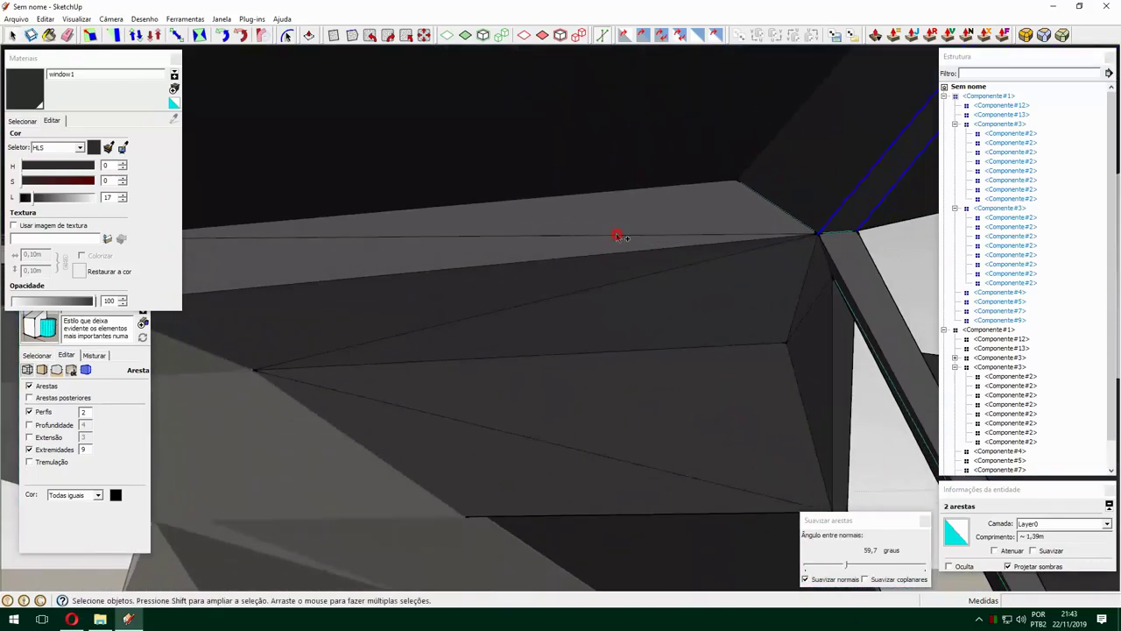
mouse_move(403, 417)
middle_down()
mouse_move(701, 453)
mouse_move(837, 574)
middle_up()
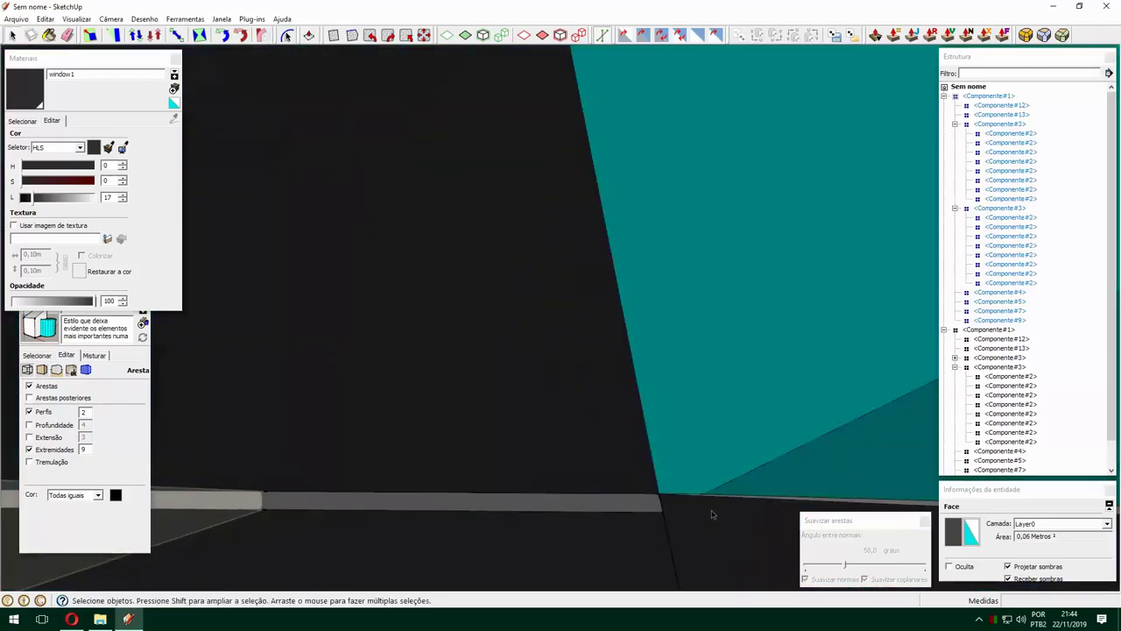
middle_drag(833, 450, 730, 410)
scroll(729, 410, down, 10)
scroll(543, 368, up, 10)
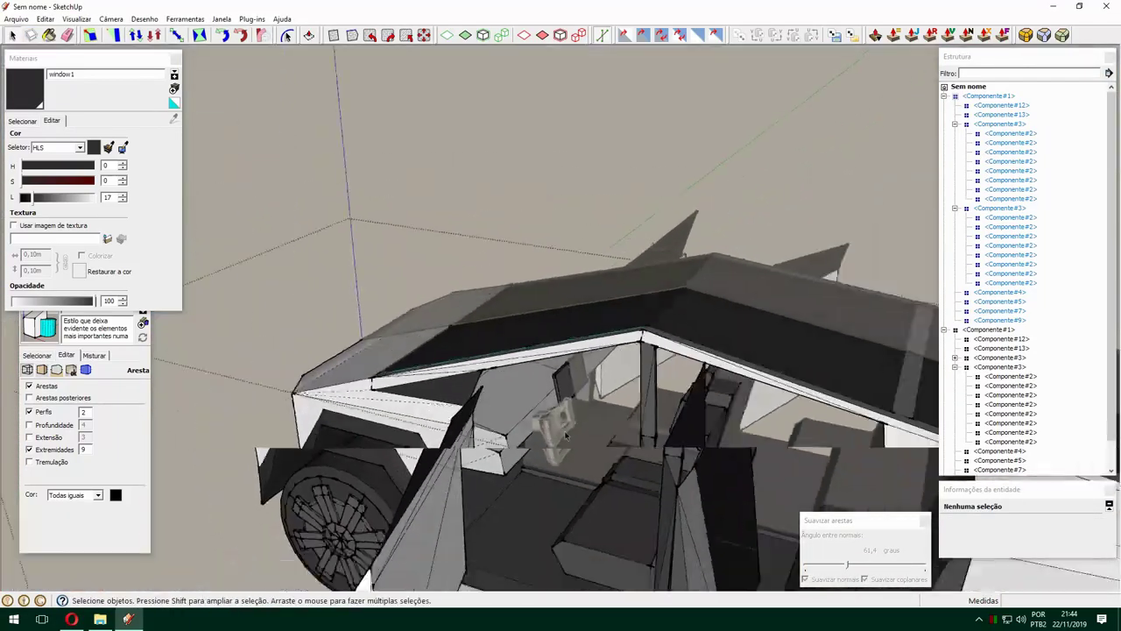
Soften the seat edges to about 97 degrees.
middle_drag(788, 368, 842, 353)
scroll(841, 353, up, 5)
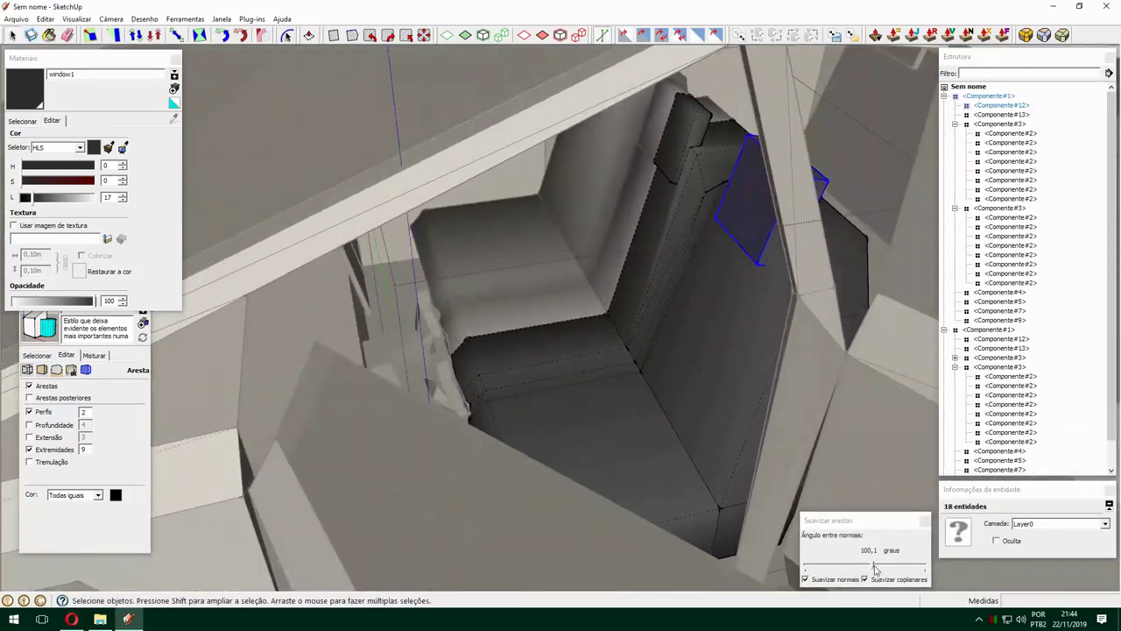
scroll(614, 394, up, 5)
click(512, 441)
mouse_move(513, 441)
middle_down()
mouse_move(475, 405)
mouse_move(538, 573)
mouse_move(481, 352)
middle_up()
drag(895, 567, 871, 568)
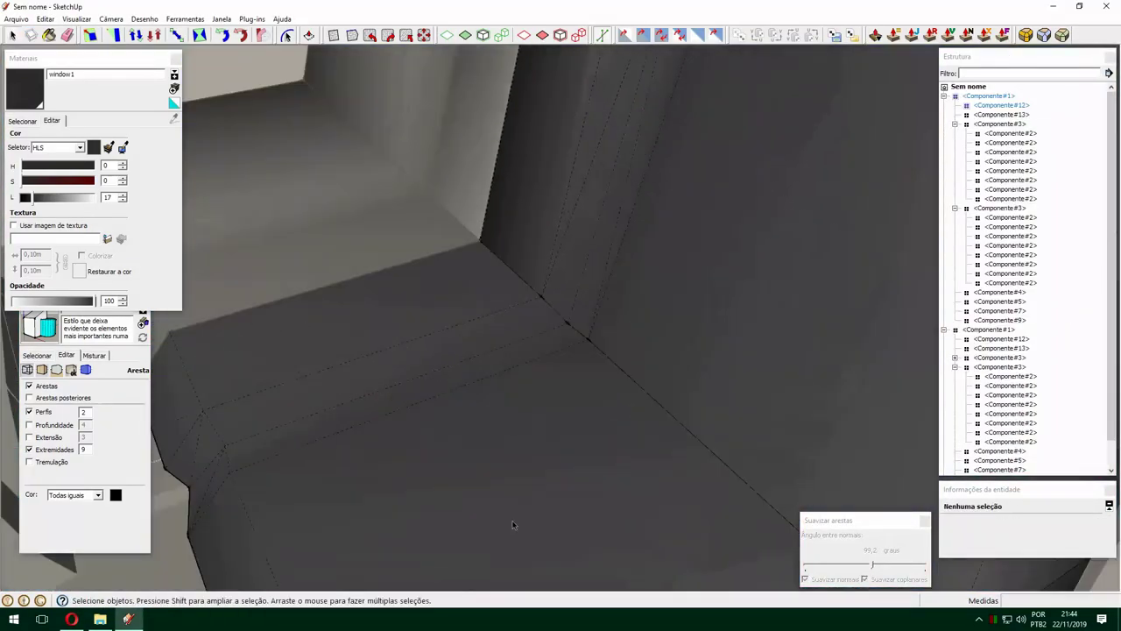
mouse_move(511, 526)
middle_down()
mouse_move(712, 459)
mouse_move(525, 394)
middle_up()
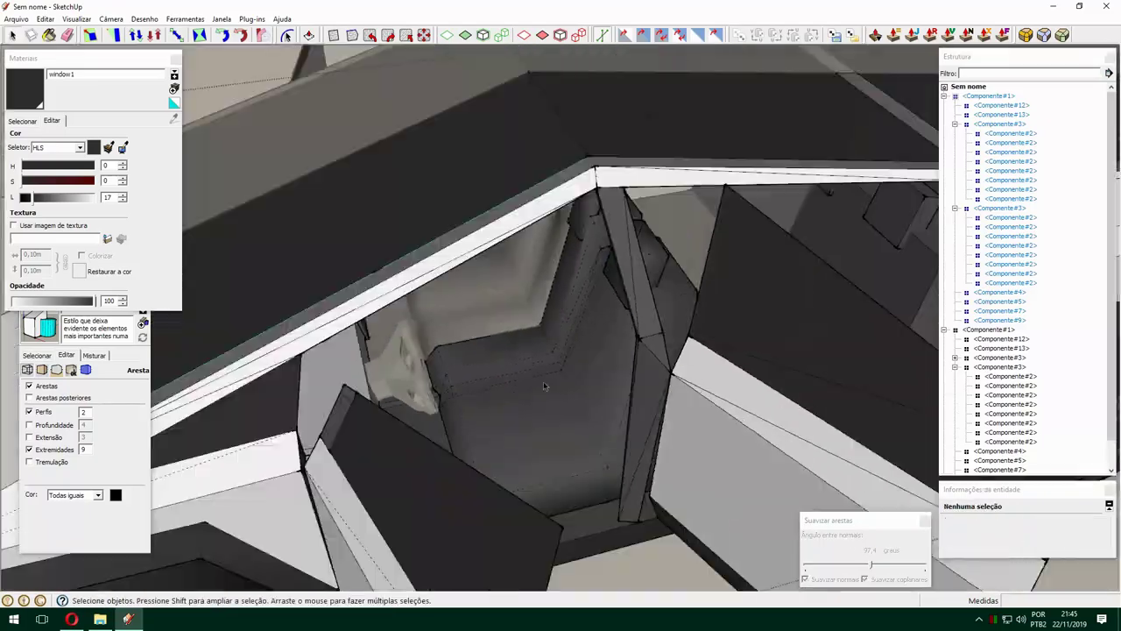
Select the steering yoke and soften its edges until it looks smooth.
click(325, 388)
middle_drag(325, 388, 613, 351)
drag(870, 567, 841, 568)
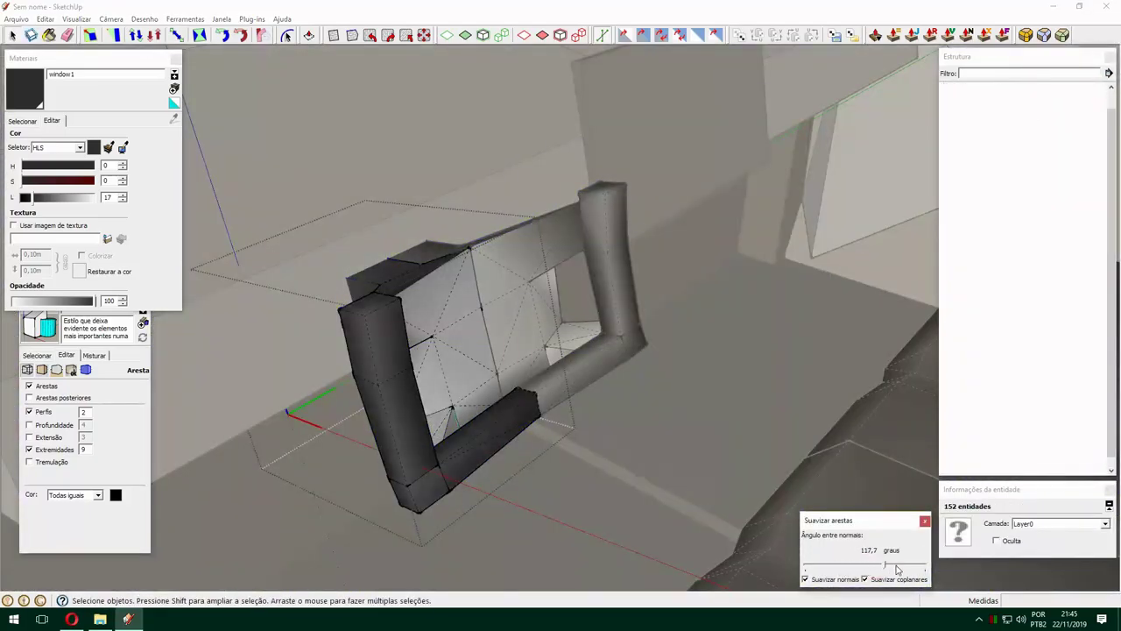
mouse_move(579, 275)
middle_down()
mouse_move(315, 305)
mouse_move(551, 428)
mouse_move(624, 348)
mouse_move(646, 188)
middle_up()
Explode the yoke and regroup it as the new component Componente#14.
right_click(645, 187)
click(676, 321)
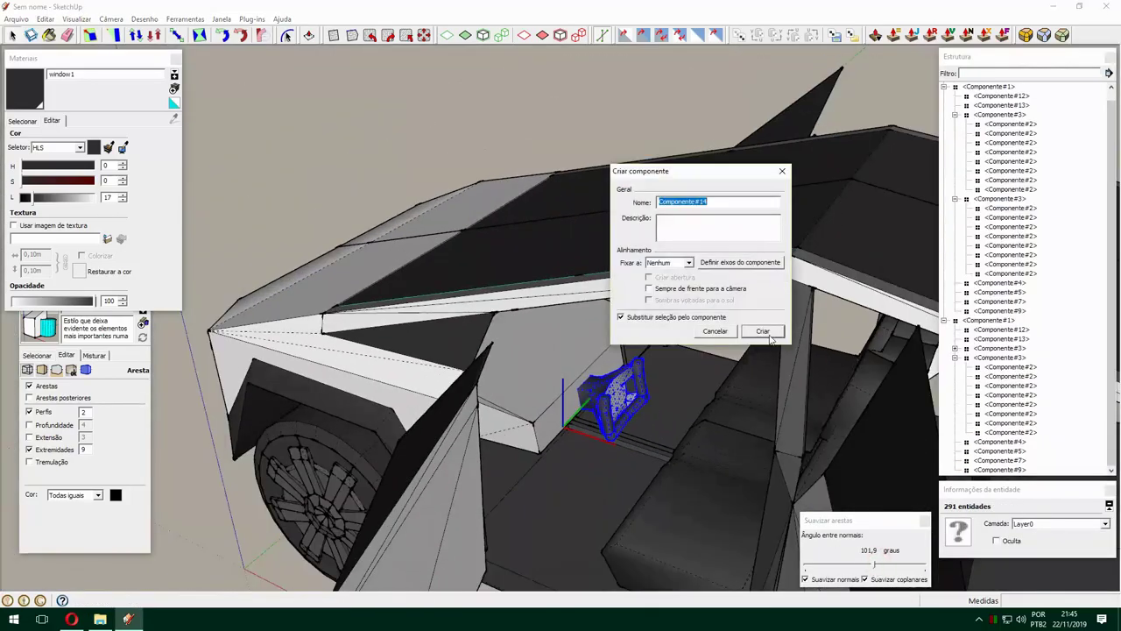
click(763, 331)
scroll(561, 315, down, 5)
scroll(560, 350, up, 5)
Orbit to a low angle to inspect the car's underside.
key(s)
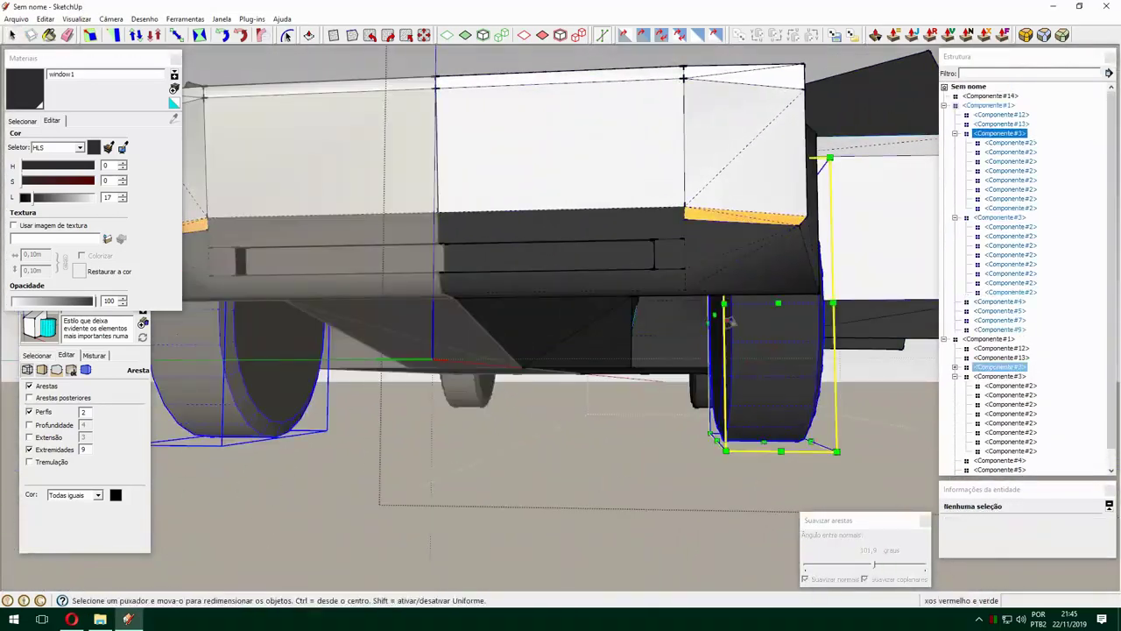
key(space)
middle_drag(732, 323, 561, 230)
click(561, 231)
middle_drag(643, 232, 446, 252)
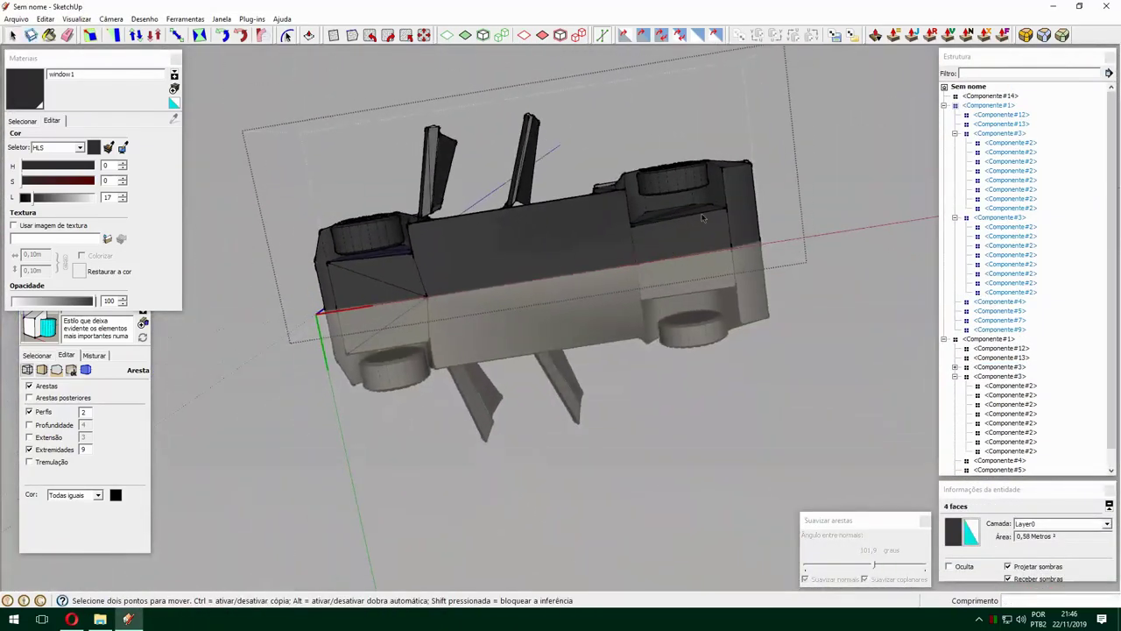
scroll(714, 204, up, 5)
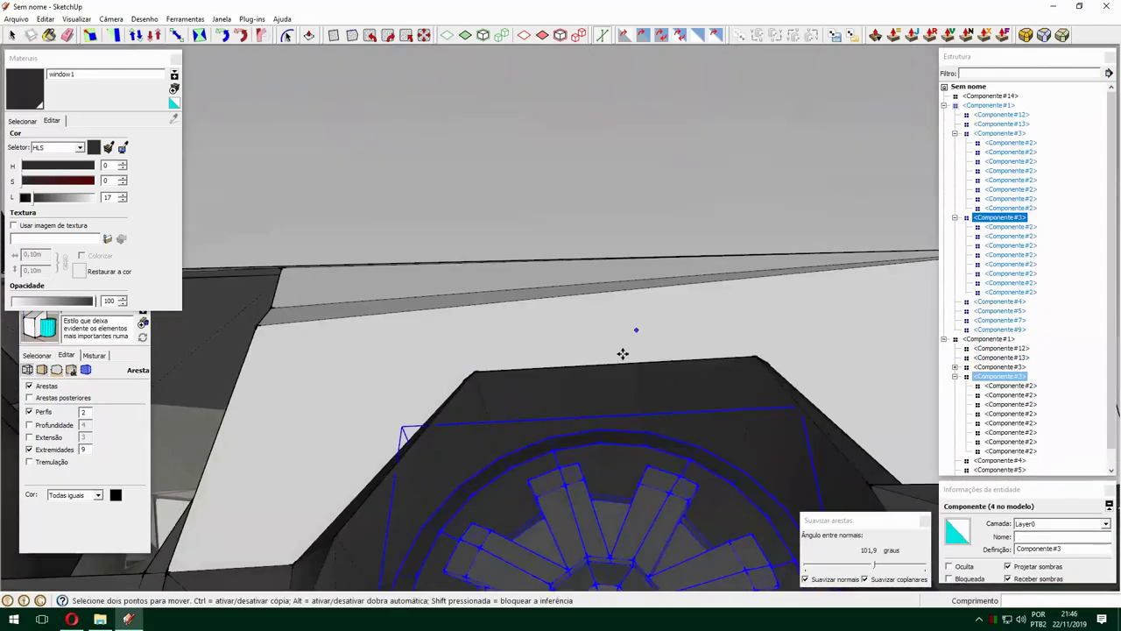
scroll(600, 314, down, 5)
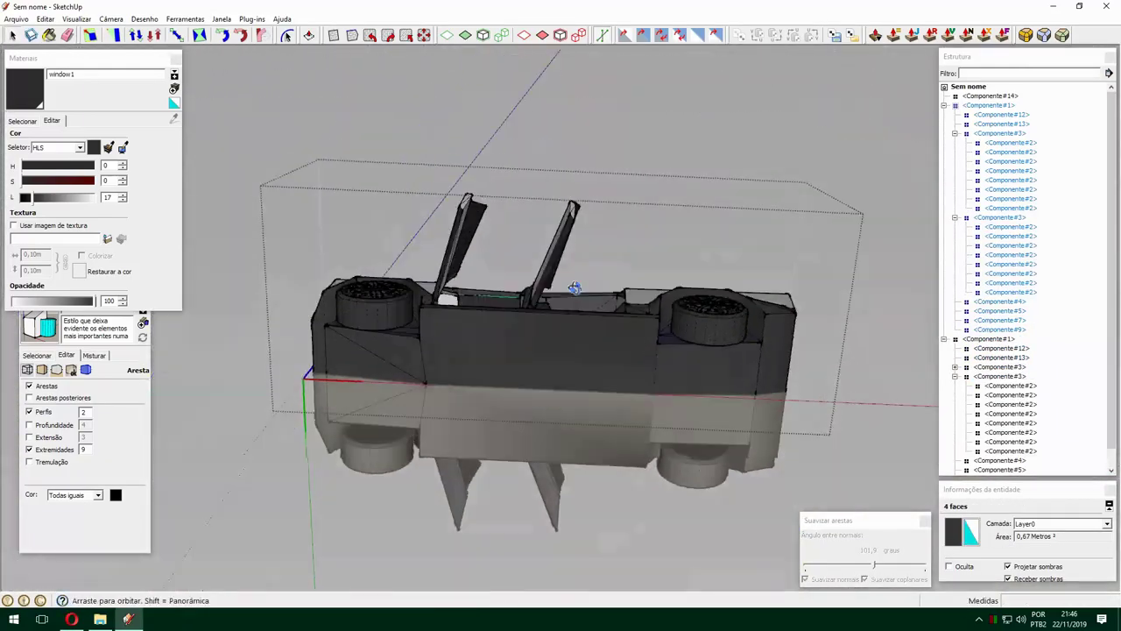
Orbit around the whole car body and the underside near the wheel.
key(space)
mouse_move(600, 313)
middle_down()
mouse_move(490, 289)
mouse_move(416, 298)
middle_up()
scroll(490, 289, up, 5)
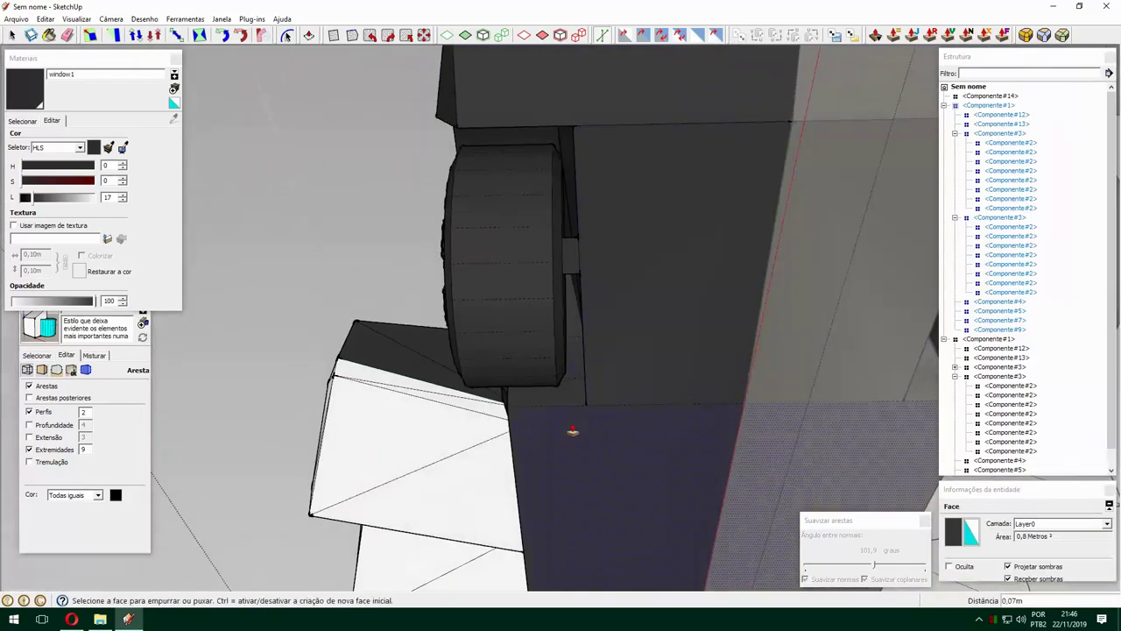
middle_drag(572, 431, 639, 530)
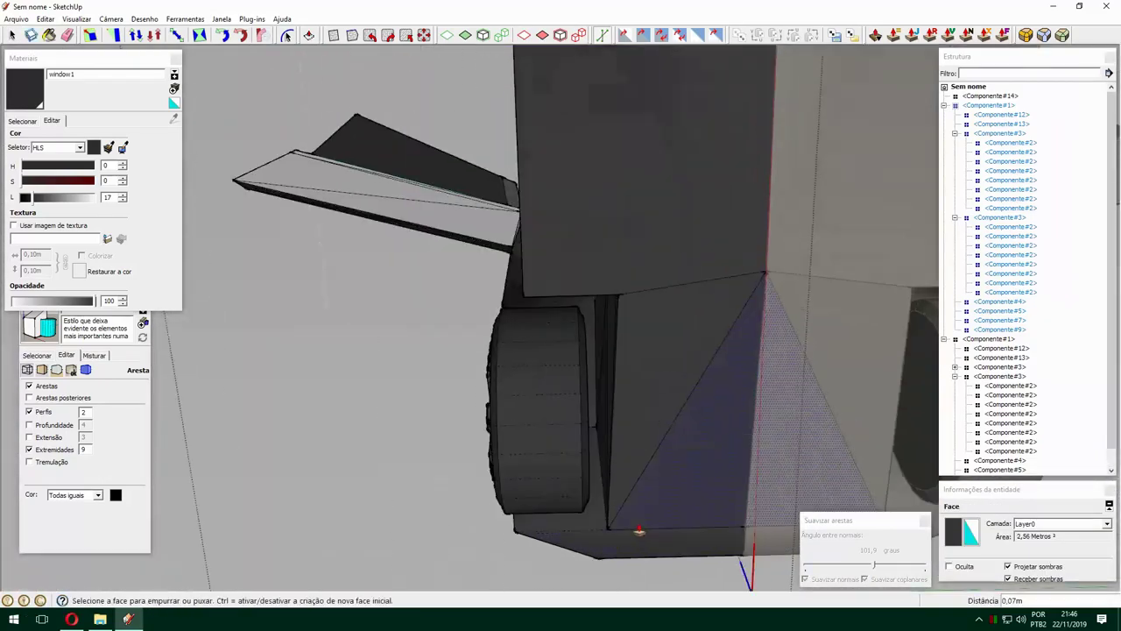
middle_drag(744, 327, 663, 297)
key(l)
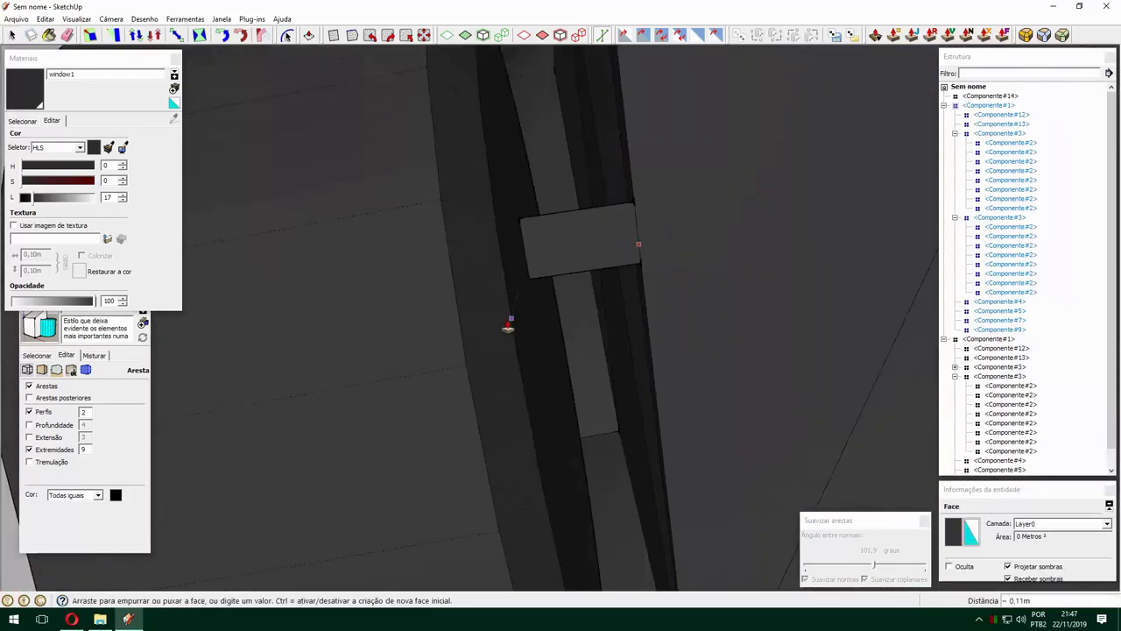
middle_drag(508, 326, 663, 342)
scroll(803, 385, up, 3)
middle_drag(803, 385, 593, 348)
scroll(566, 361, down, 2)
Select the small face on the car's side.
key(m)
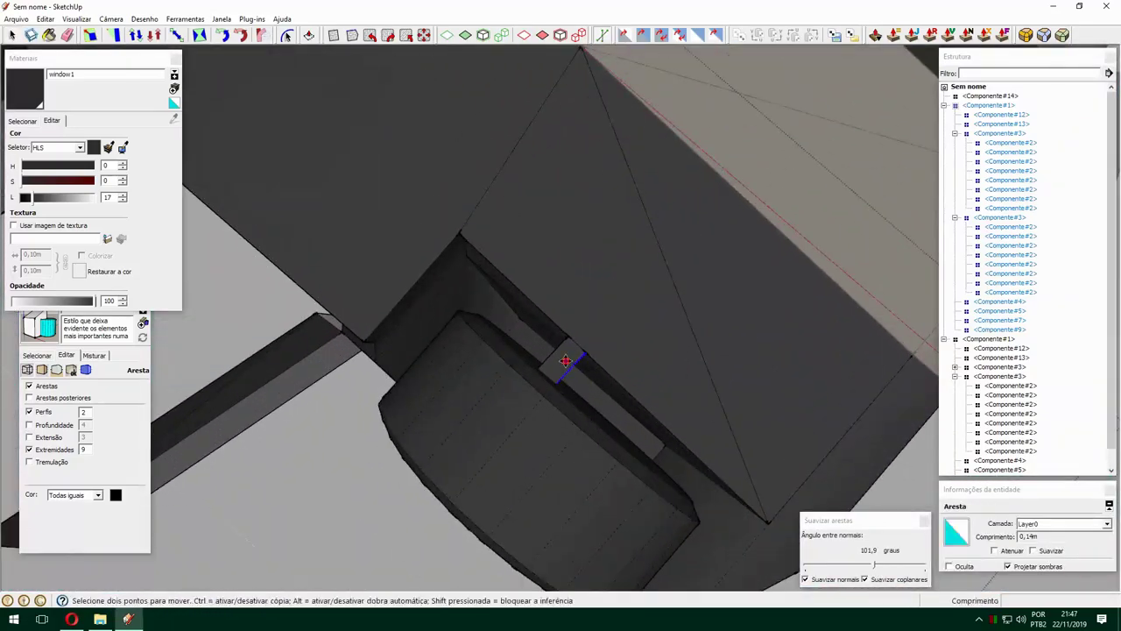
key(space)
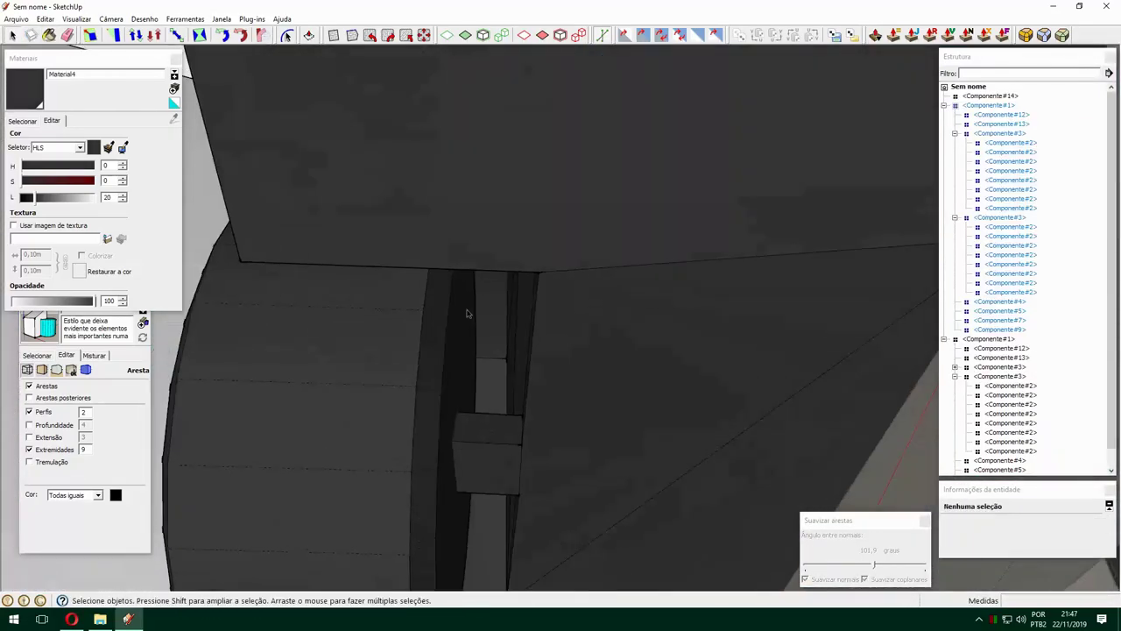
scroll(685, 358, down, 10)
scroll(686, 358, up, 10)
click(523, 277)
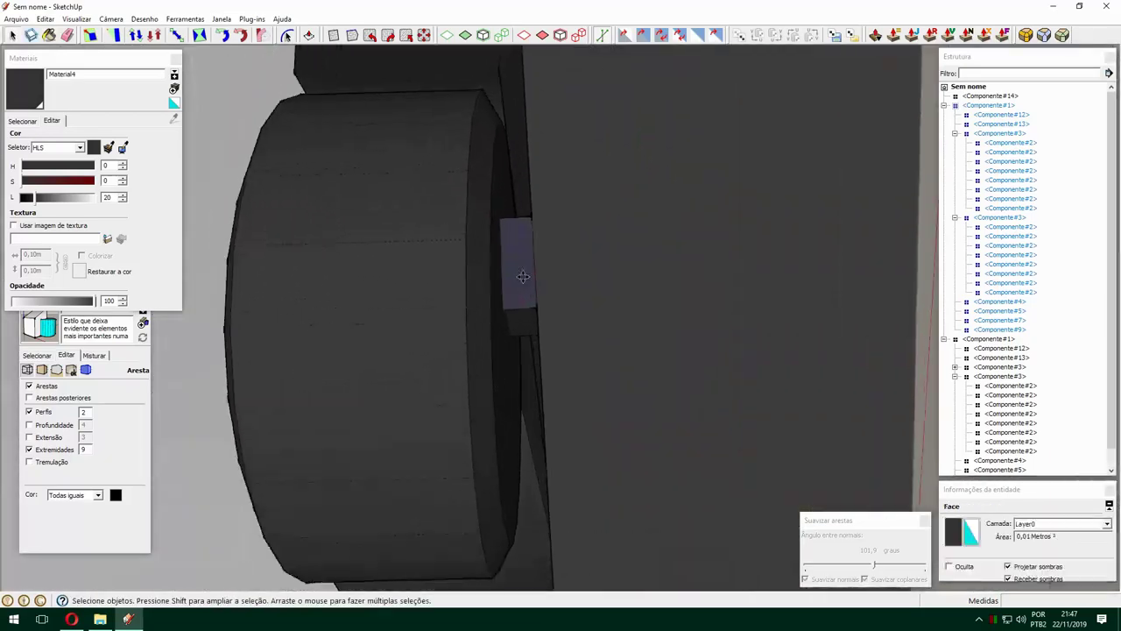
key(space)
scroll(559, 280, down, 10)
scroll(795, 428, up, 10)
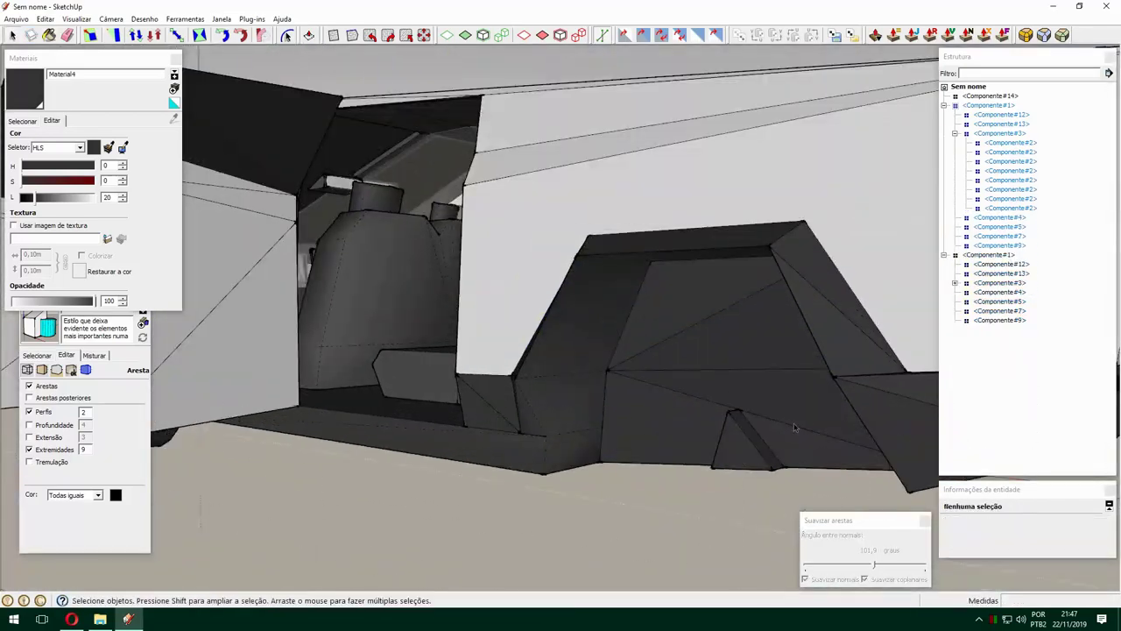
scroll(595, 410, down, 10)
Start a line on the door panel by fixing its first point at the edge.
click(462, 389)
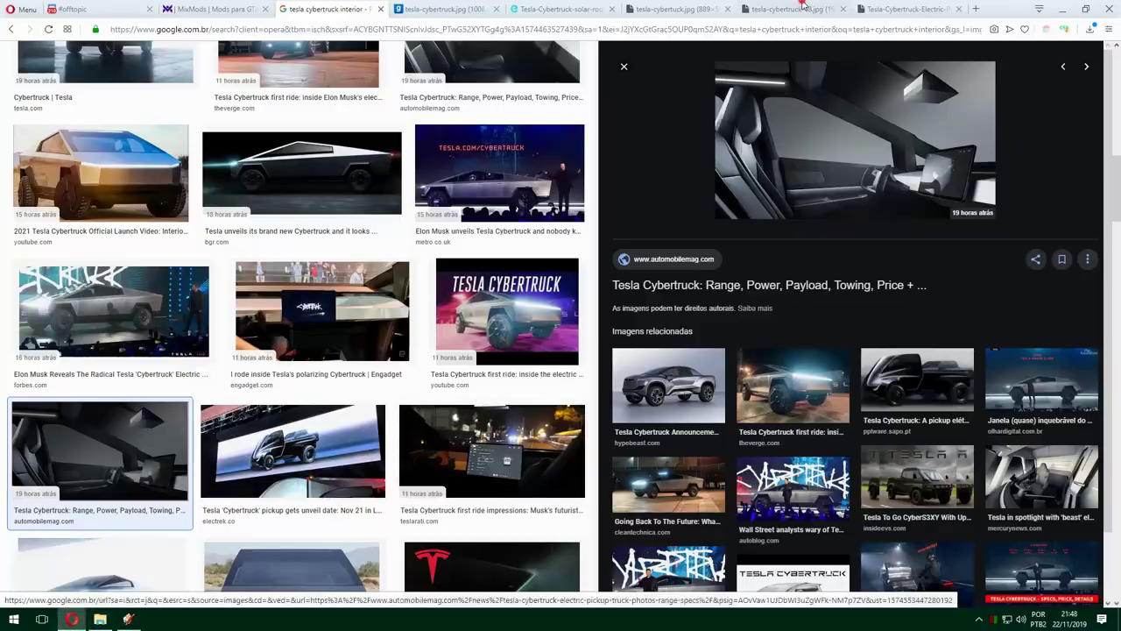
middle_drag(464, 395, 475, 440)
key(l)
click(592, 289)
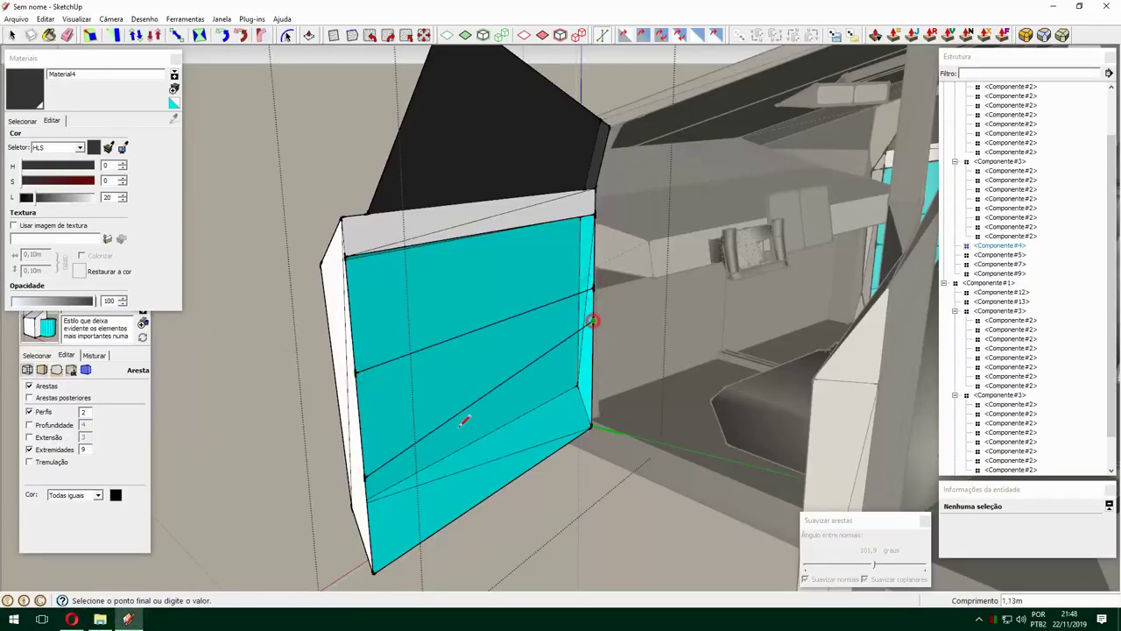
Sample the interiorsilver material and paint the armrest ledge with it.
scroll(462, 422, up, 3)
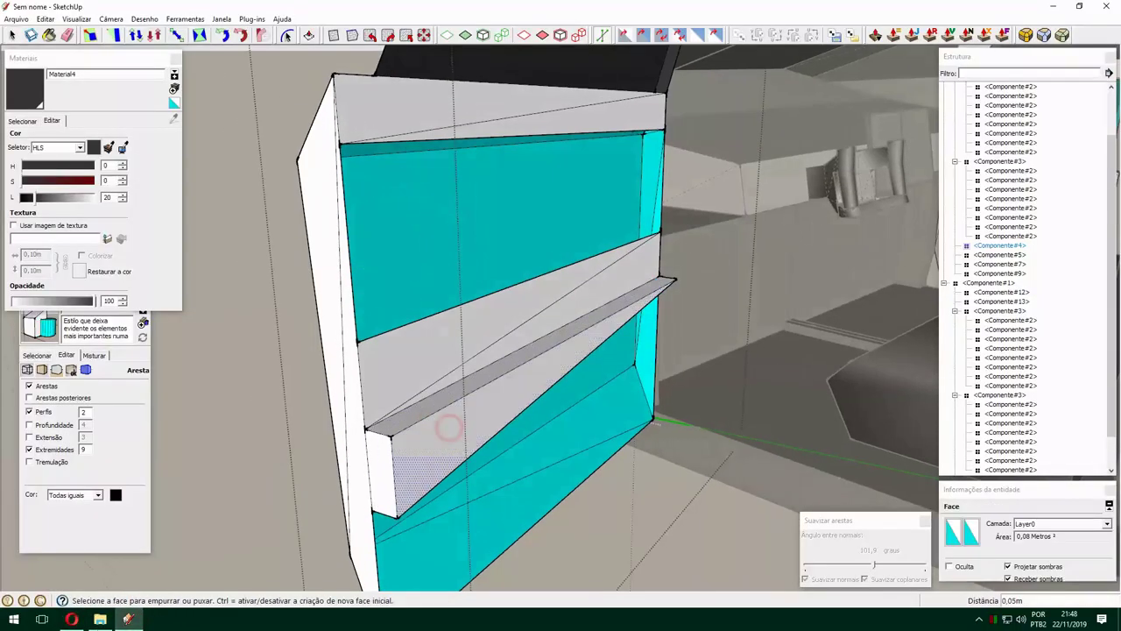
key(space)
middle_drag(446, 427, 491, 383)
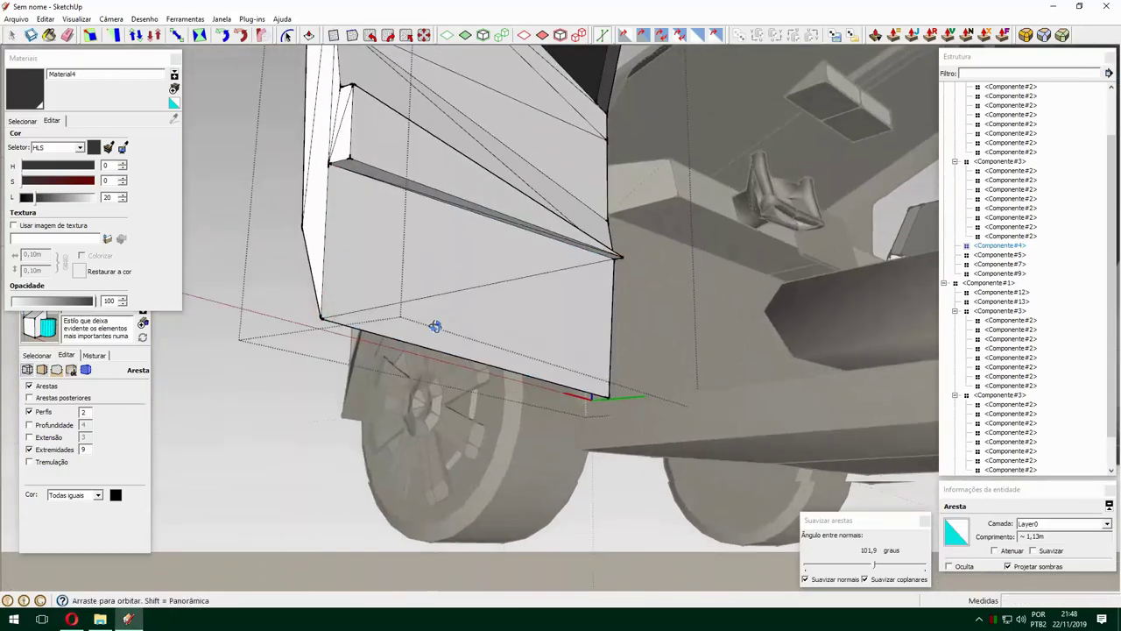
middle_drag(460, 253, 600, 405)
scroll(420, 342, up, 5)
key(b)
click(411, 431)
middle_drag(385, 443, 801, 313)
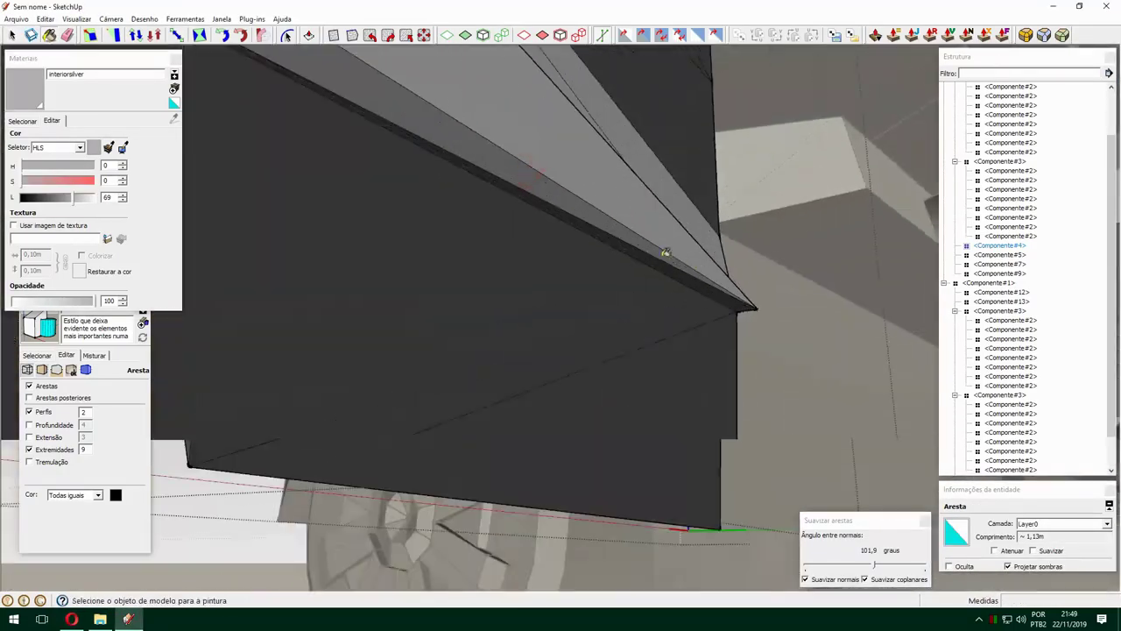
scroll(505, 337, down, 5)
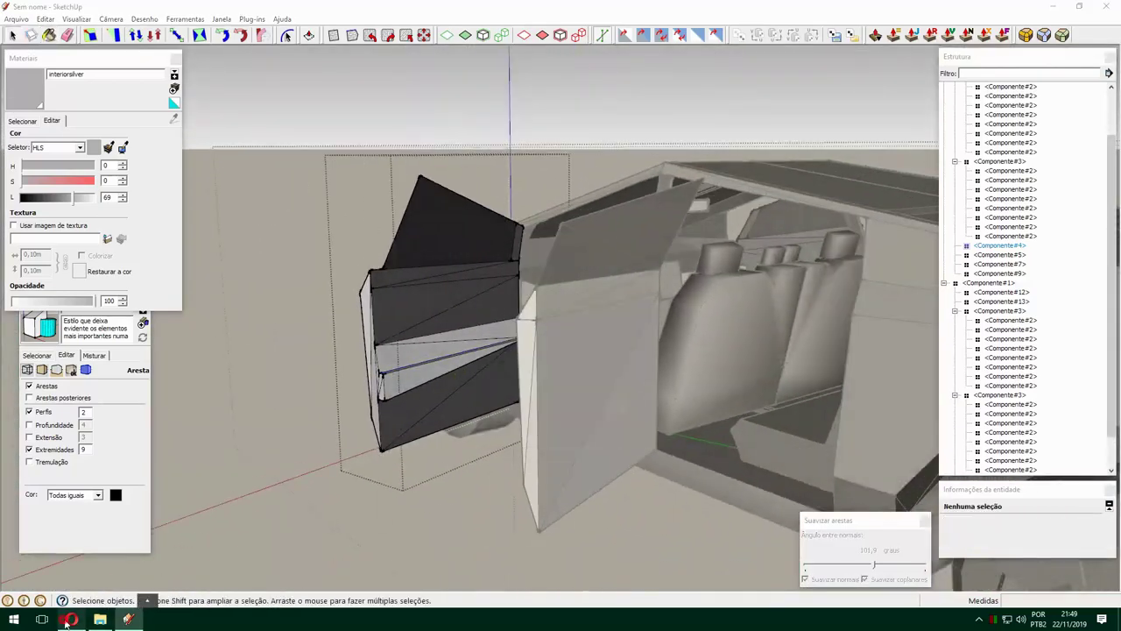
scroll(442, 333, up, 5)
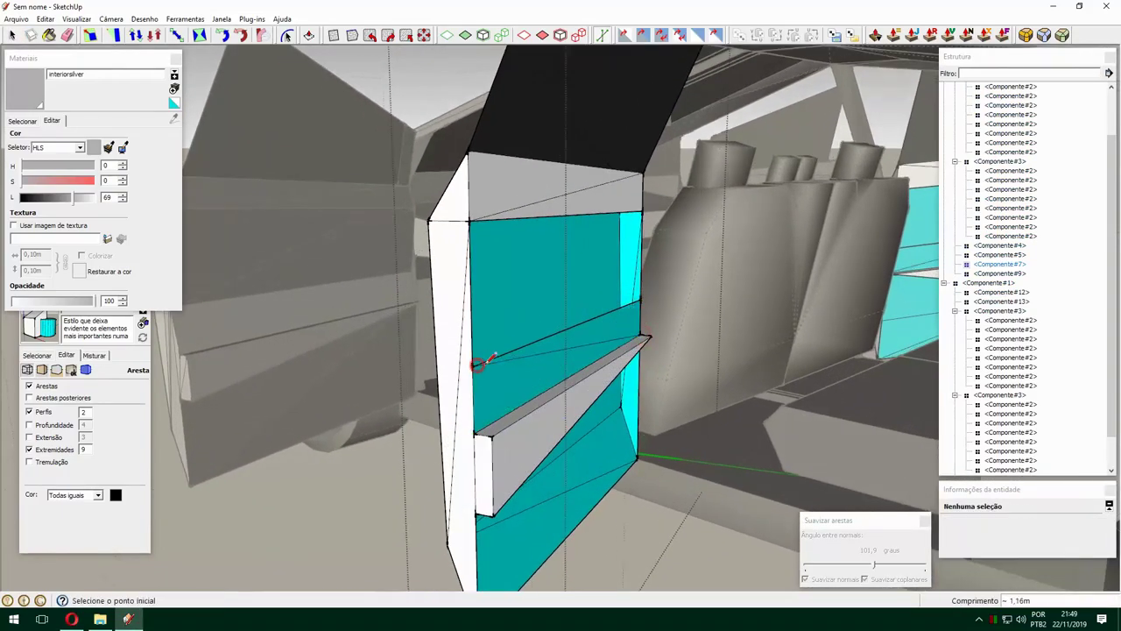
scroll(517, 413, up, 3)
Select the armrest ledge and door panel edges, then check the painted faces.
click(505, 409)
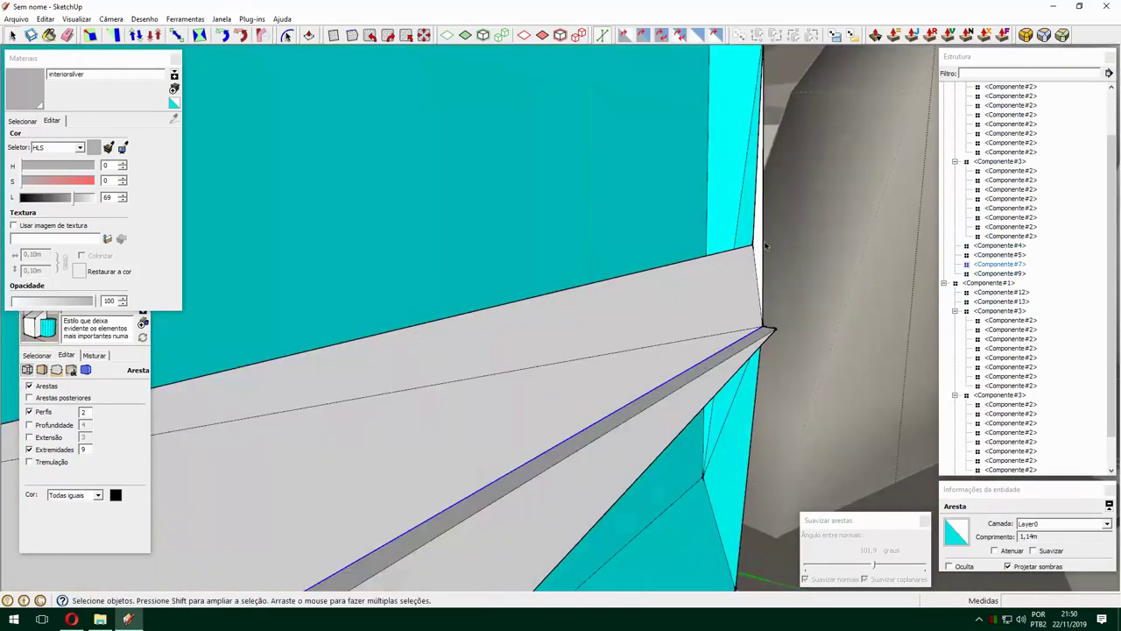
scroll(524, 408, down, 5)
key(l)
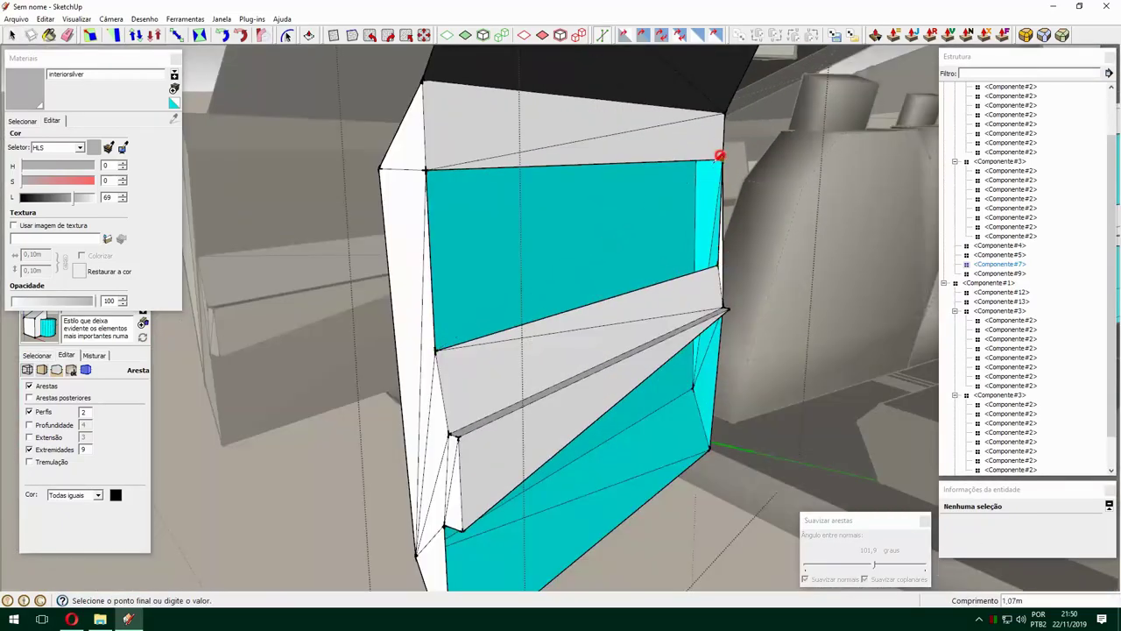
scroll(260, 261, up, 3)
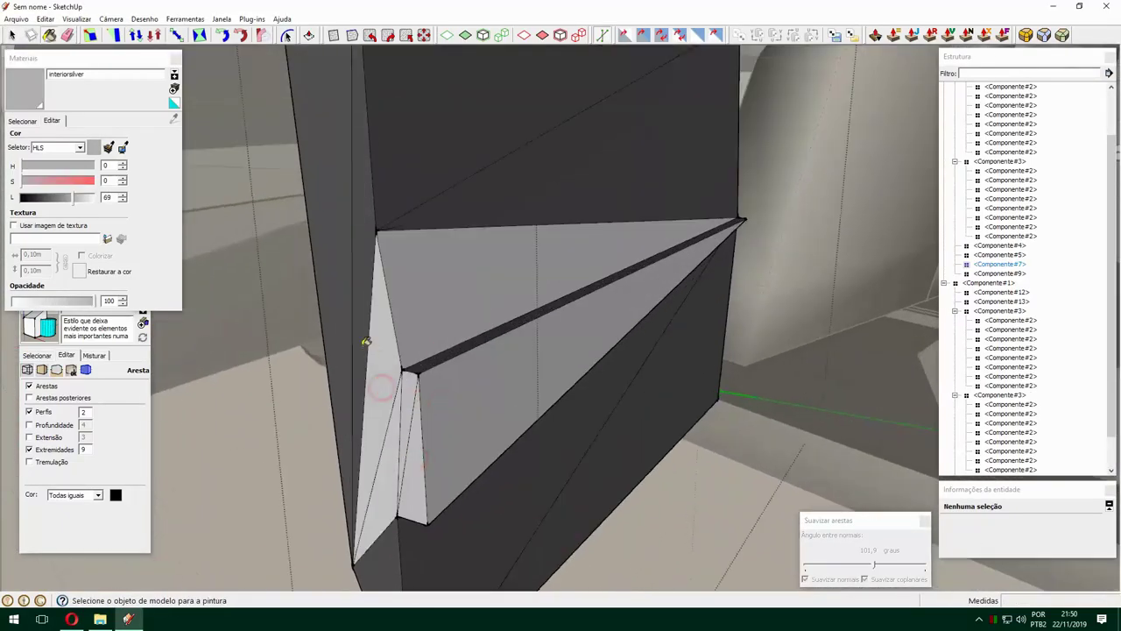
mouse_move(463, 343)
middle_down()
mouse_move(593, 370)
mouse_move(902, 361)
middle_up()
key(space)
click(559, 401)
scroll(559, 402, up, 3)
scroll(613, 386, down, 5)
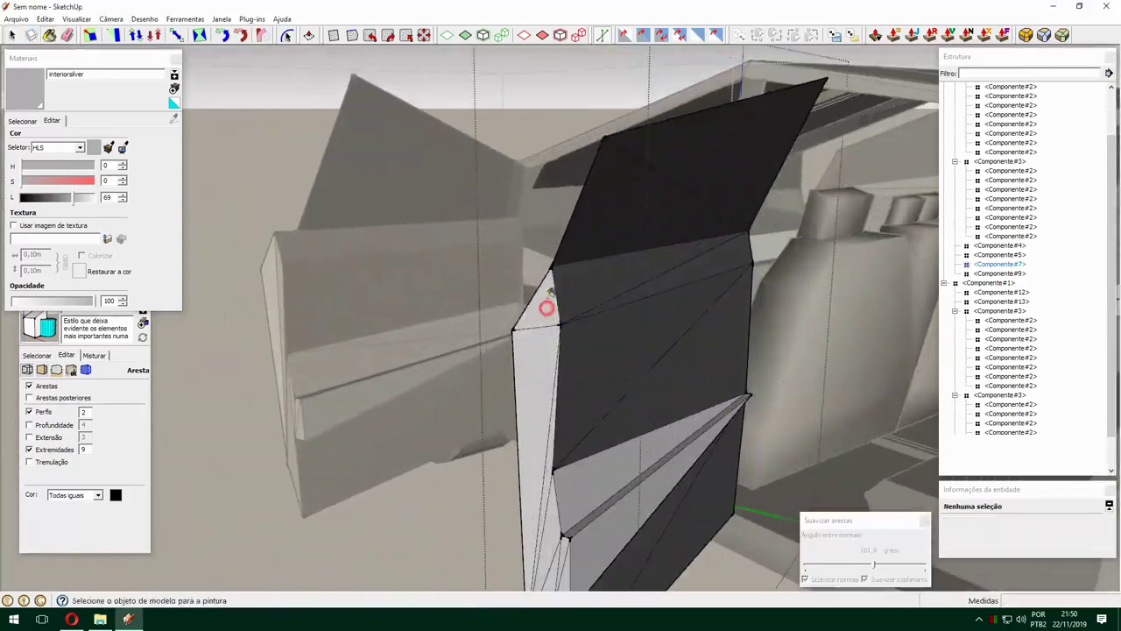
middle_drag(550, 295, 464, 394)
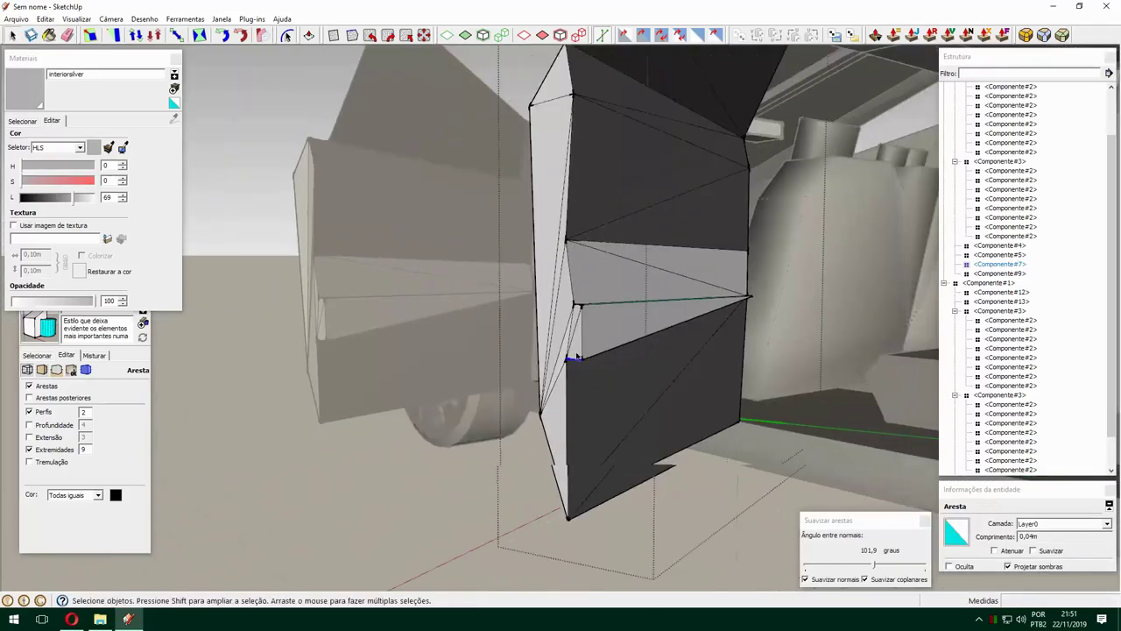
scroll(593, 359, up, 5)
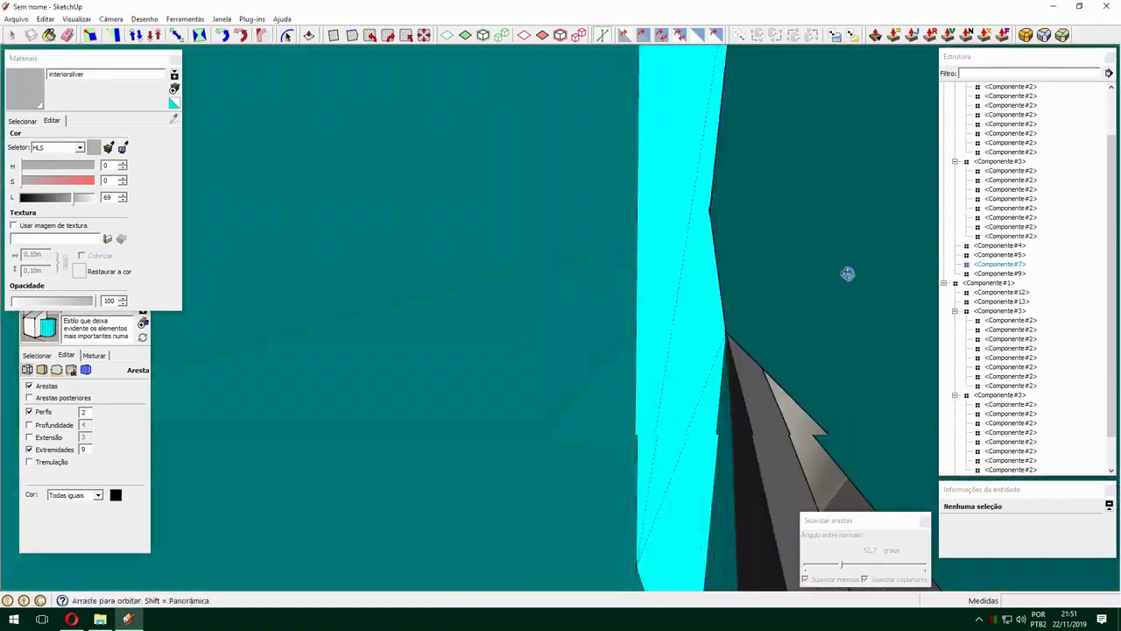
scroll(605, 230, down, 5)
Select the whole door and soften its edges to about 43.9 degrees.
triple_click(568, 416)
scroll(567, 415, up, 5)
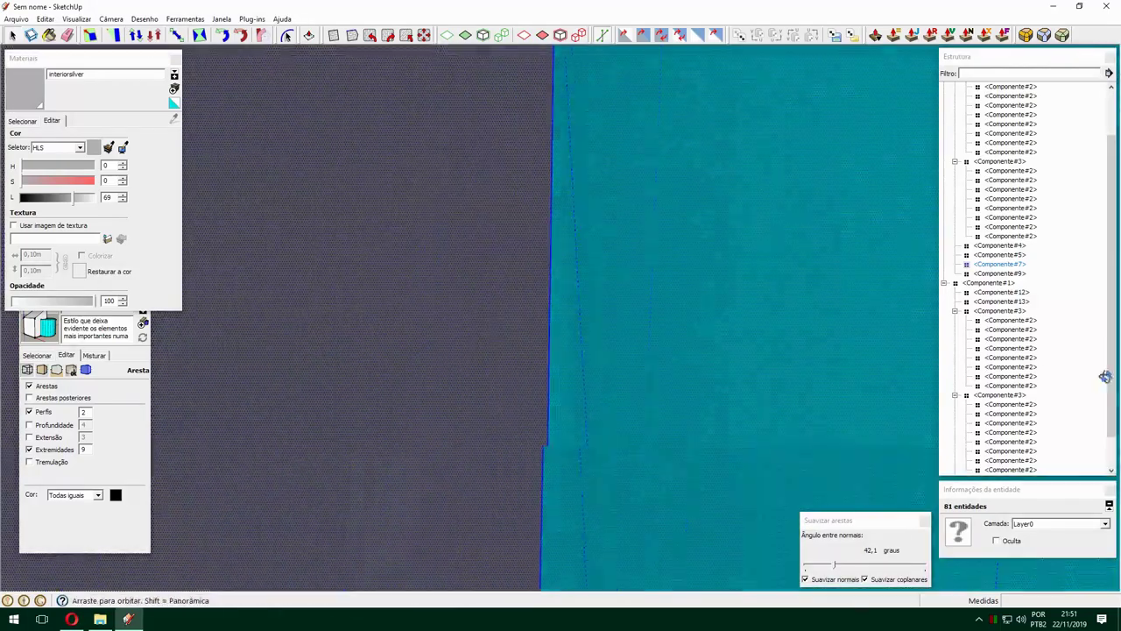
scroll(586, 305, down, 5)
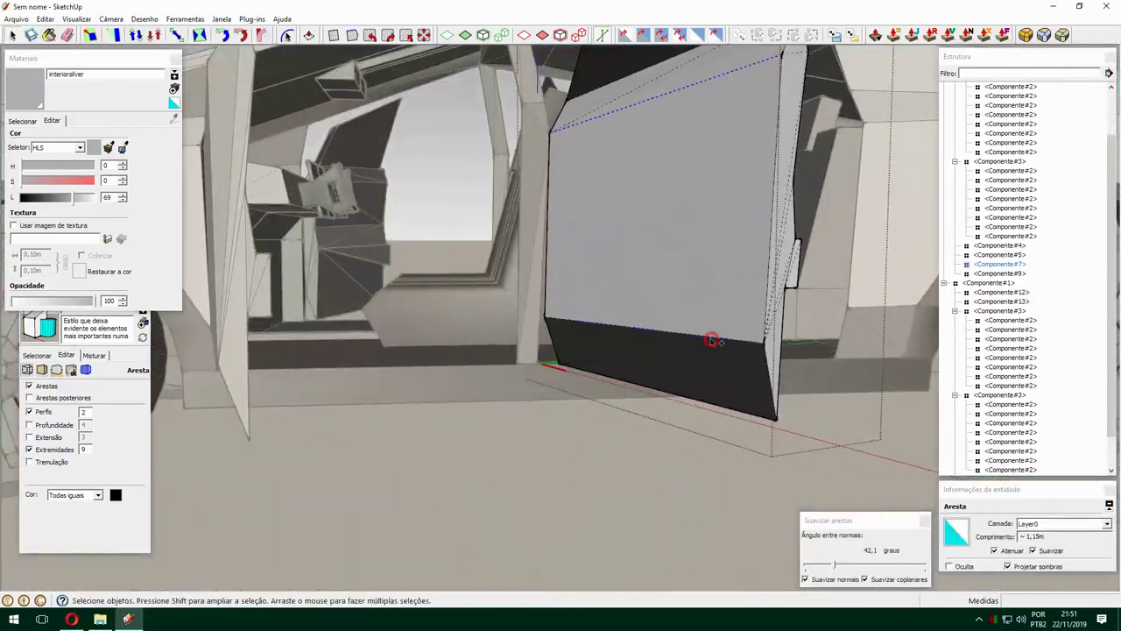
scroll(489, 366, up, 5)
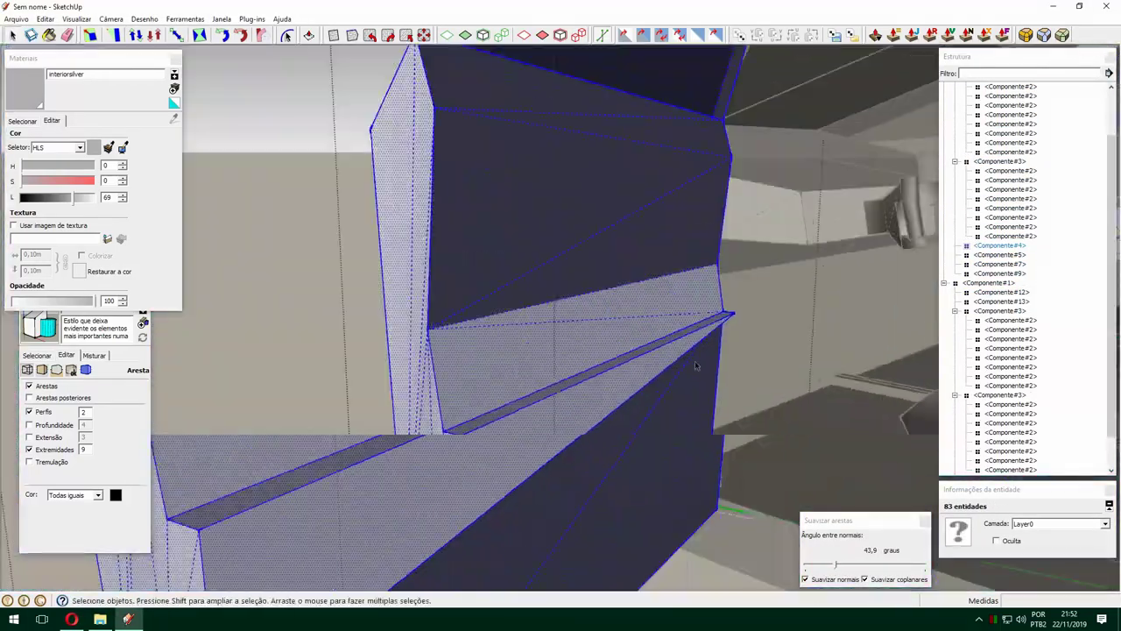
scroll(557, 377, down, 5)
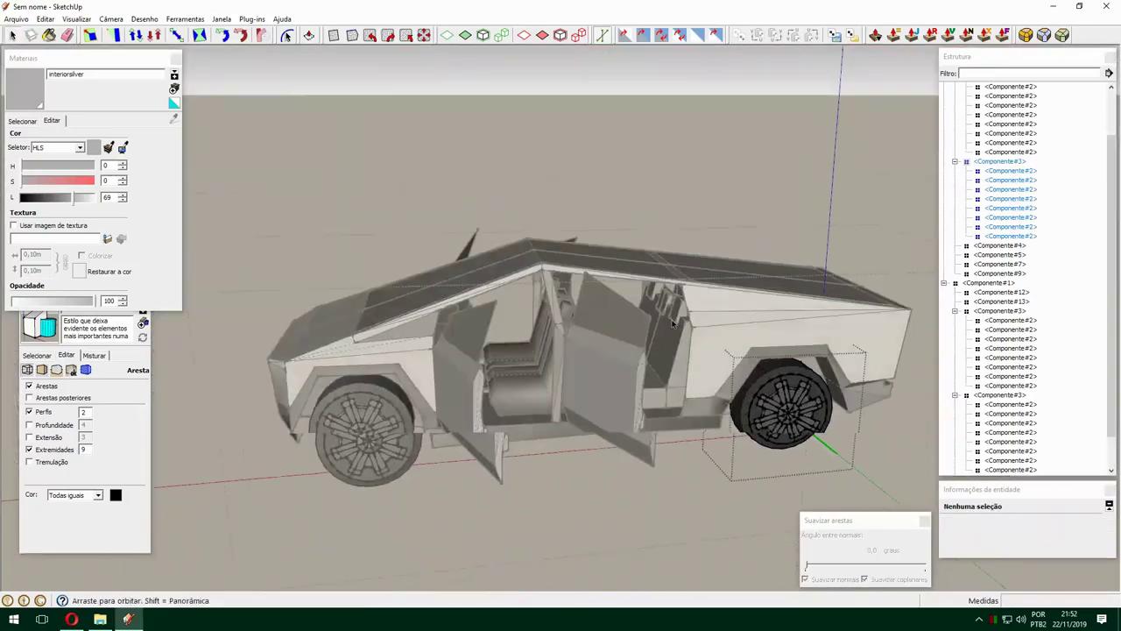
scroll(673, 324, up, 6)
Select an edge on the orange strip and inspect the lower-body corner.
scroll(545, 223, down, 2)
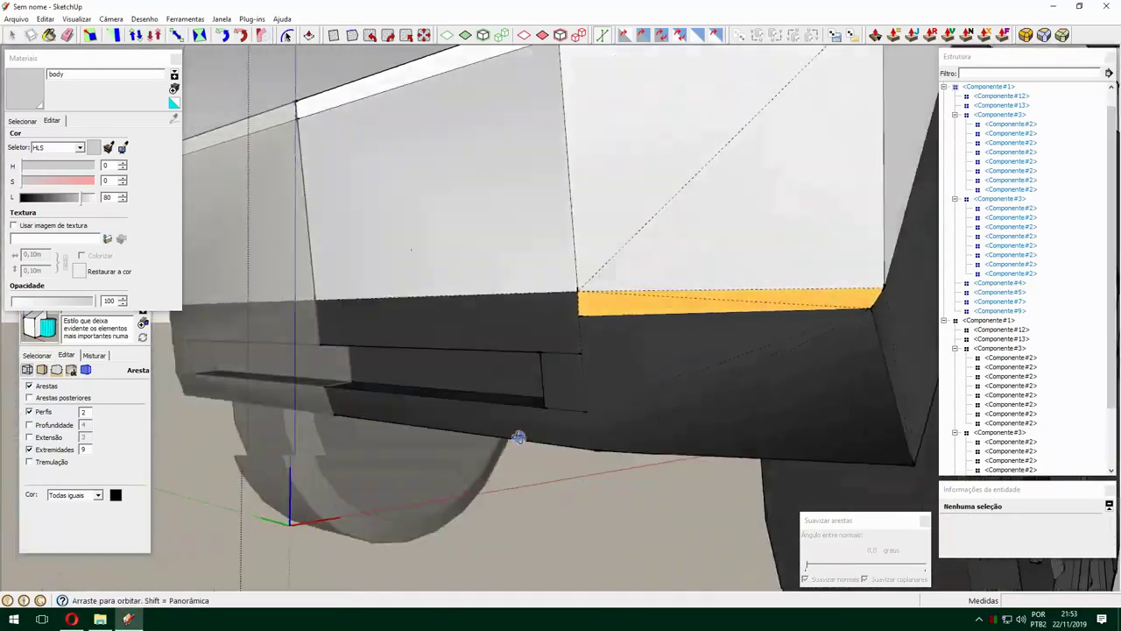
scroll(518, 437, up, 3)
key(space)
click(711, 149)
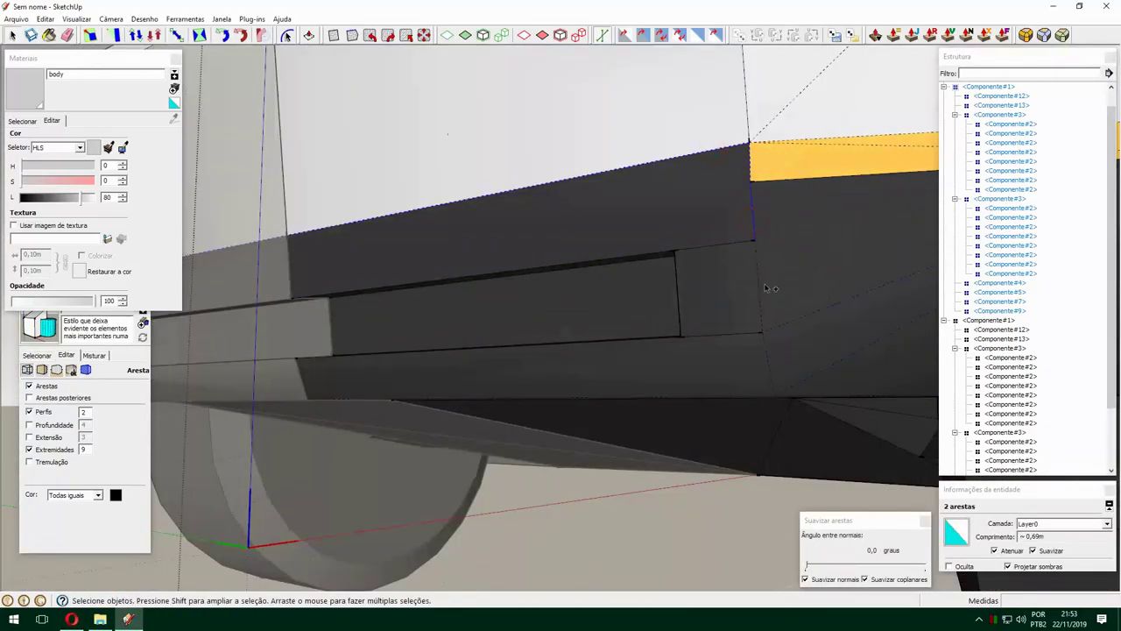
middle_drag(769, 288, 734, 406)
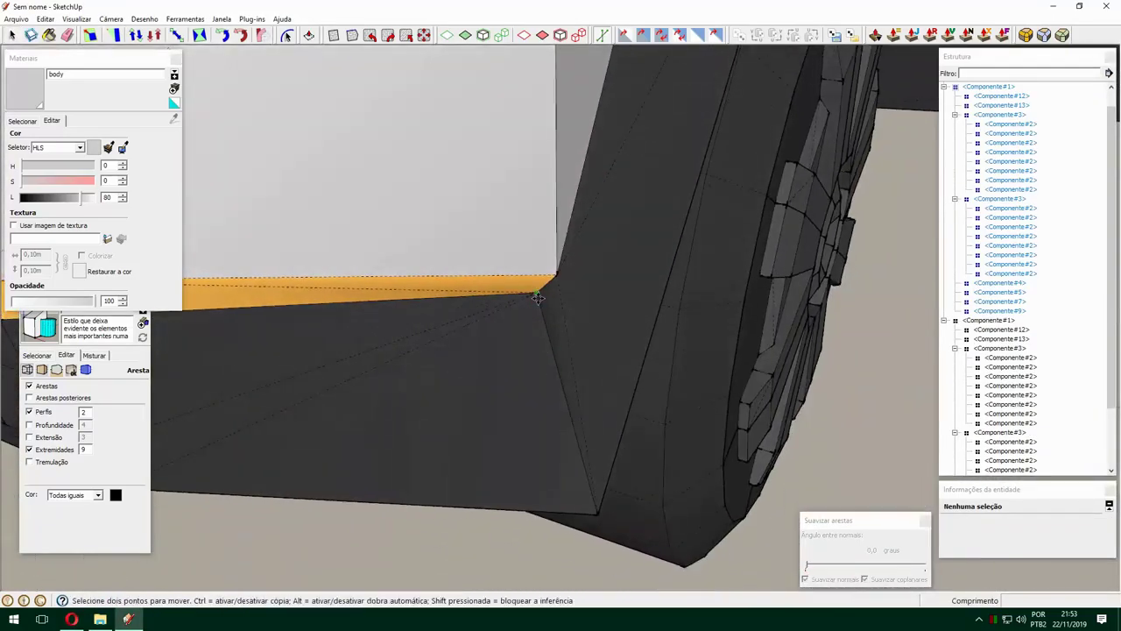
click(538, 298)
mouse_move(515, 304)
middle_down()
mouse_move(561, 320)
mouse_move(439, 298)
middle_up()
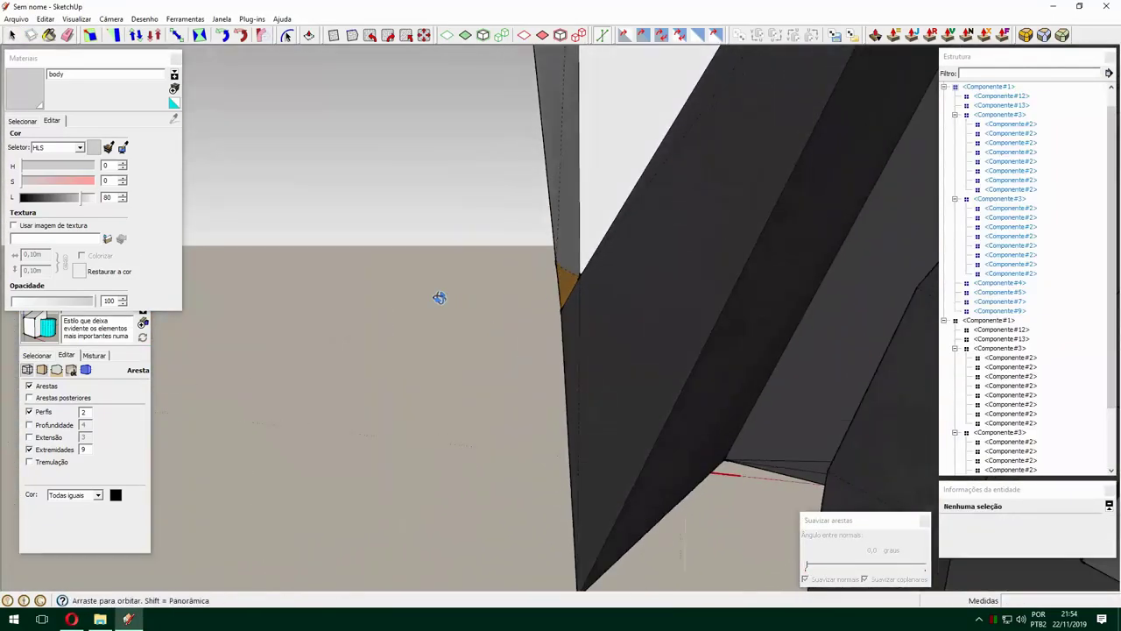
middle_drag(728, 455, 533, 314)
middle_drag(497, 228, 627, 191)
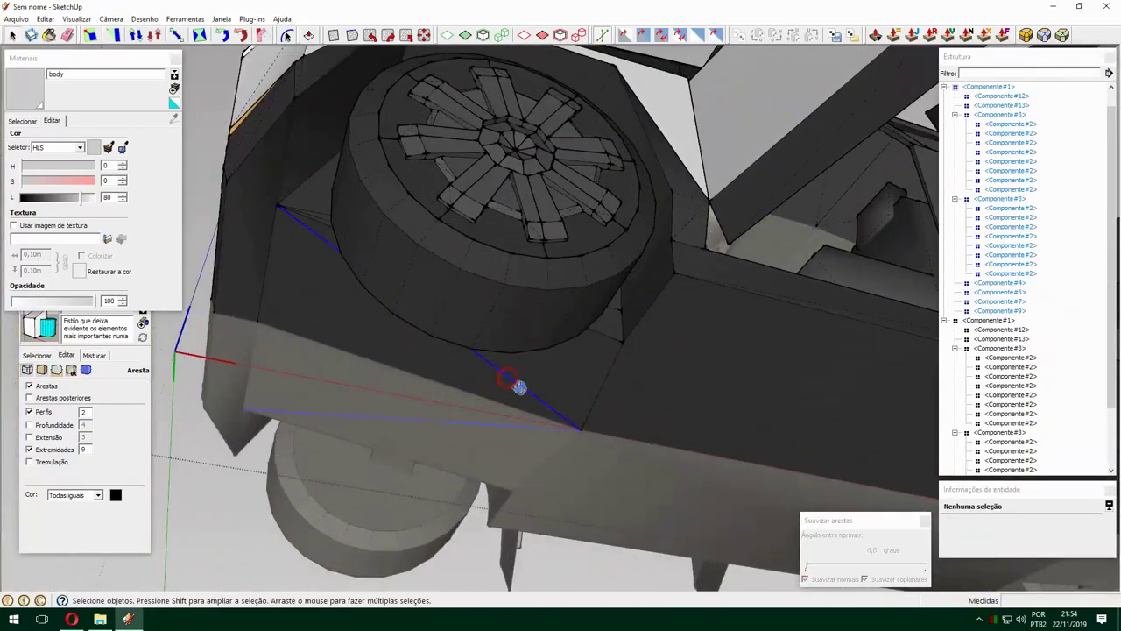
Select the lower-body and front wheel arch edges and raise their smoothing angle.
click(519, 387)
middle_drag(520, 387, 592, 325)
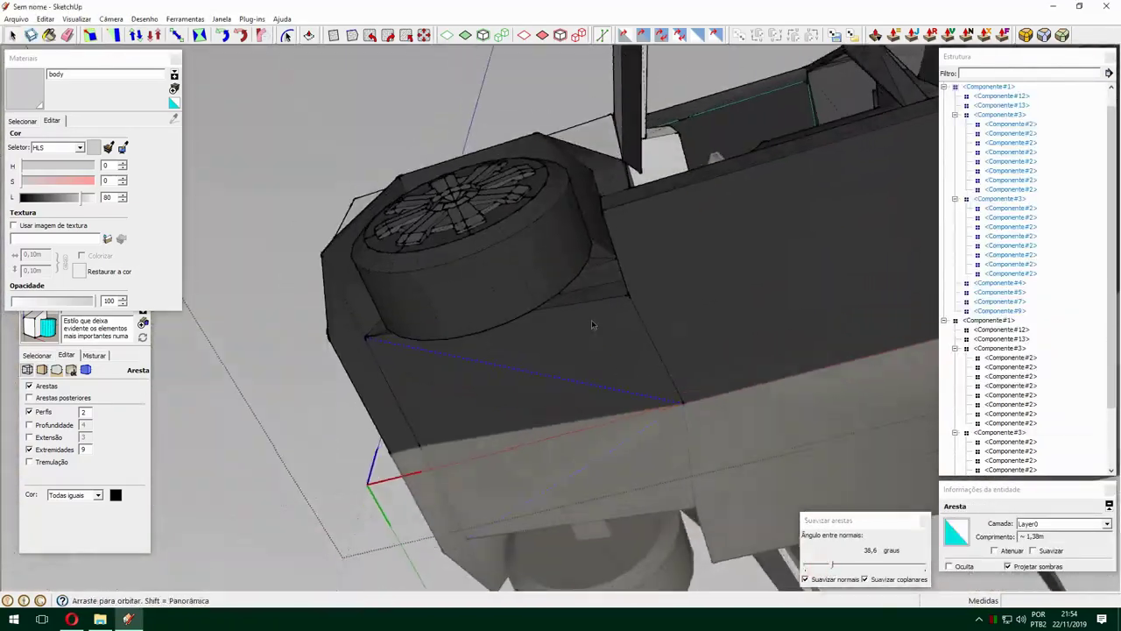
scroll(607, 330, up, 5)
scroll(776, 351, down, 10)
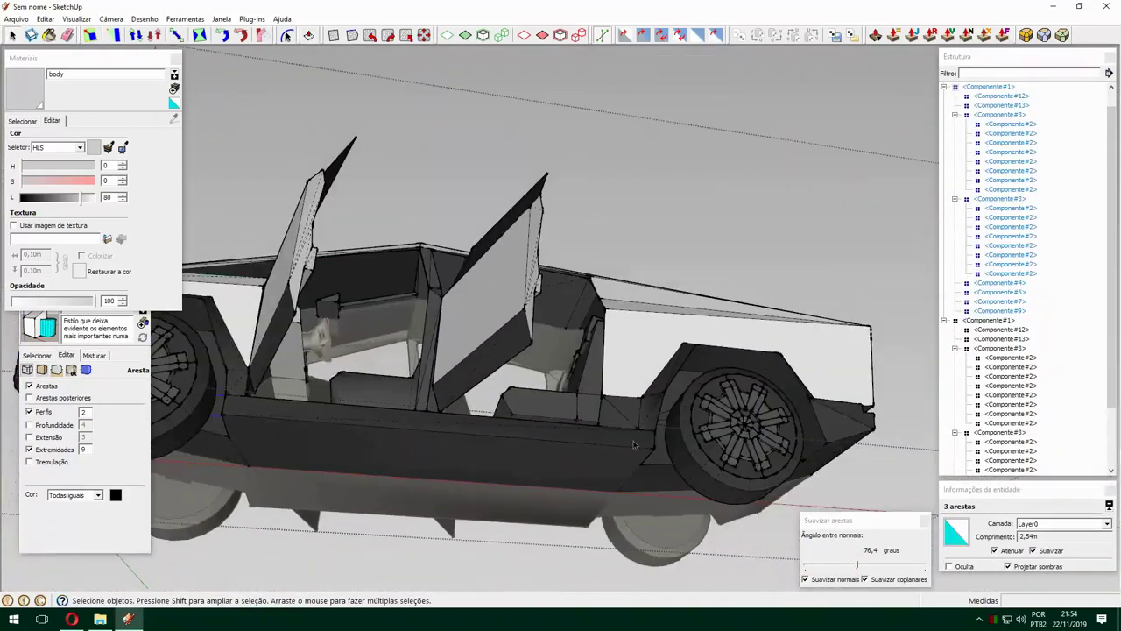
scroll(622, 406, up, 8)
click(578, 406)
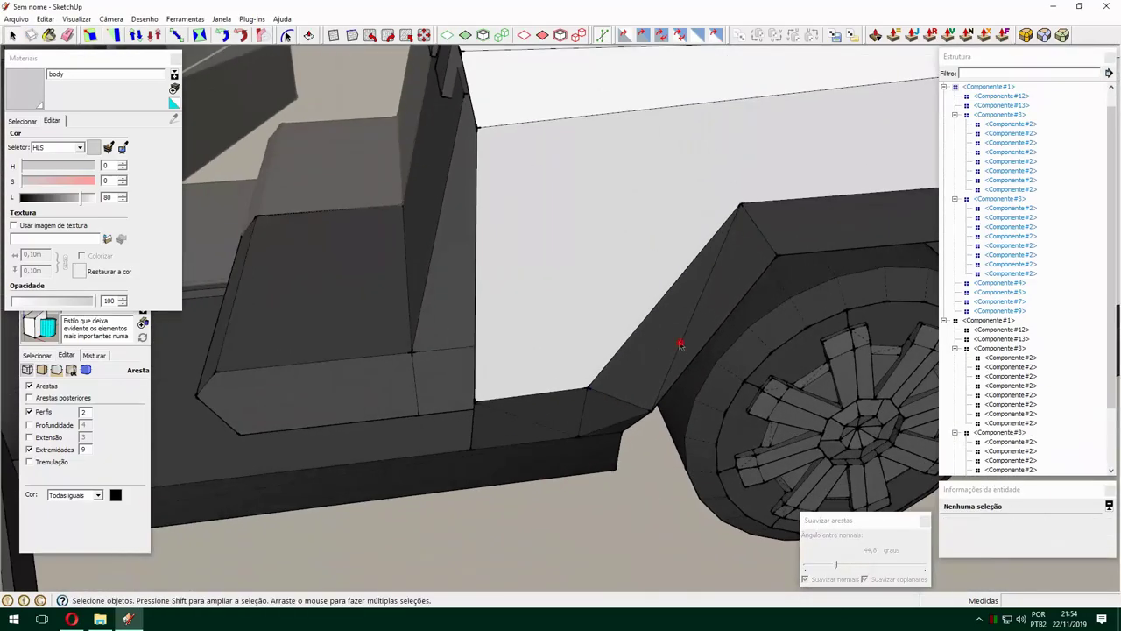
middle_drag(679, 345, 514, 295)
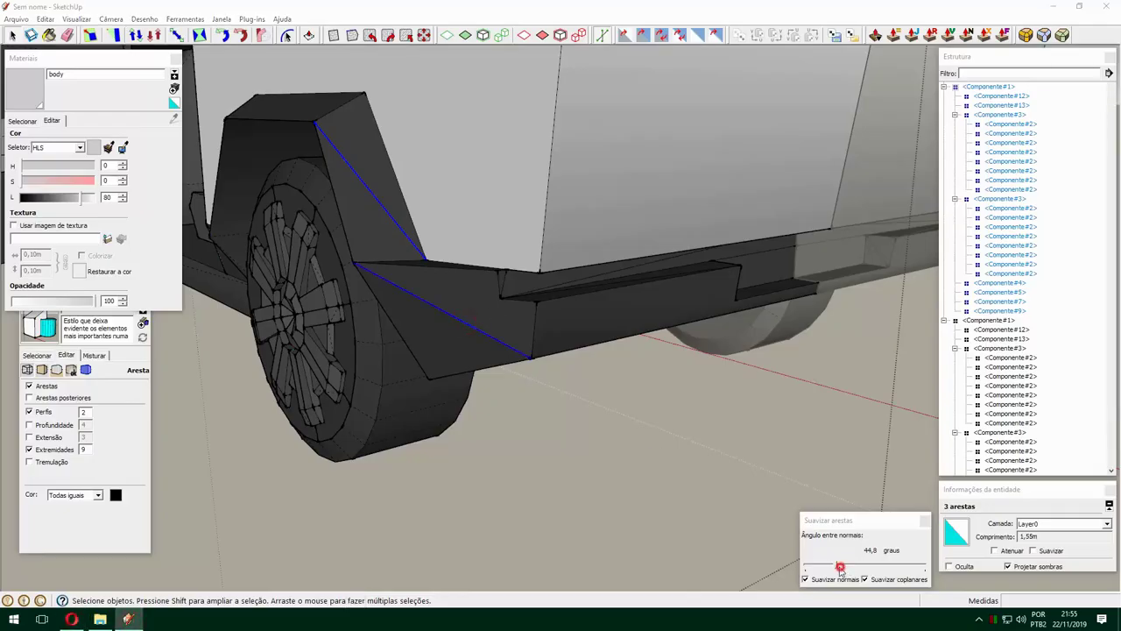
drag(840, 567, 858, 567)
scroll(526, 368, up, 5)
Select the wheel-well panels and adjust the softening to about 80.8 degrees.
middle_drag(525, 368, 527, 365)
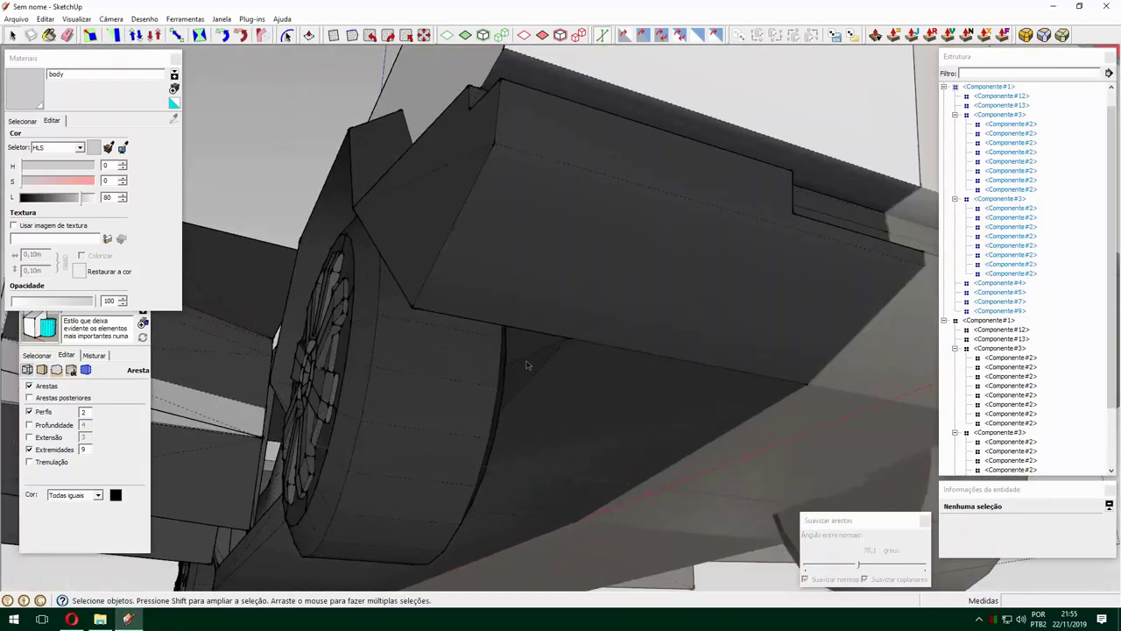
scroll(527, 365, up, 5)
click(465, 412)
scroll(466, 413, down, 6)
middle_drag(588, 388, 636, 305)
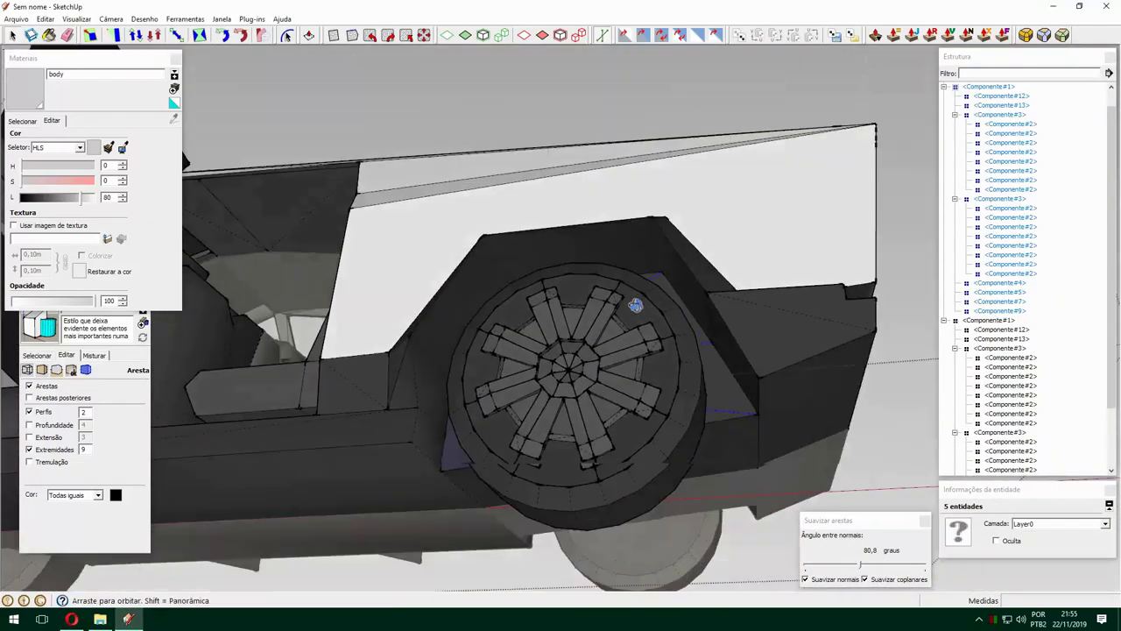
scroll(342, 423, up, 3)
click(342, 423)
scroll(514, 230, down, 4)
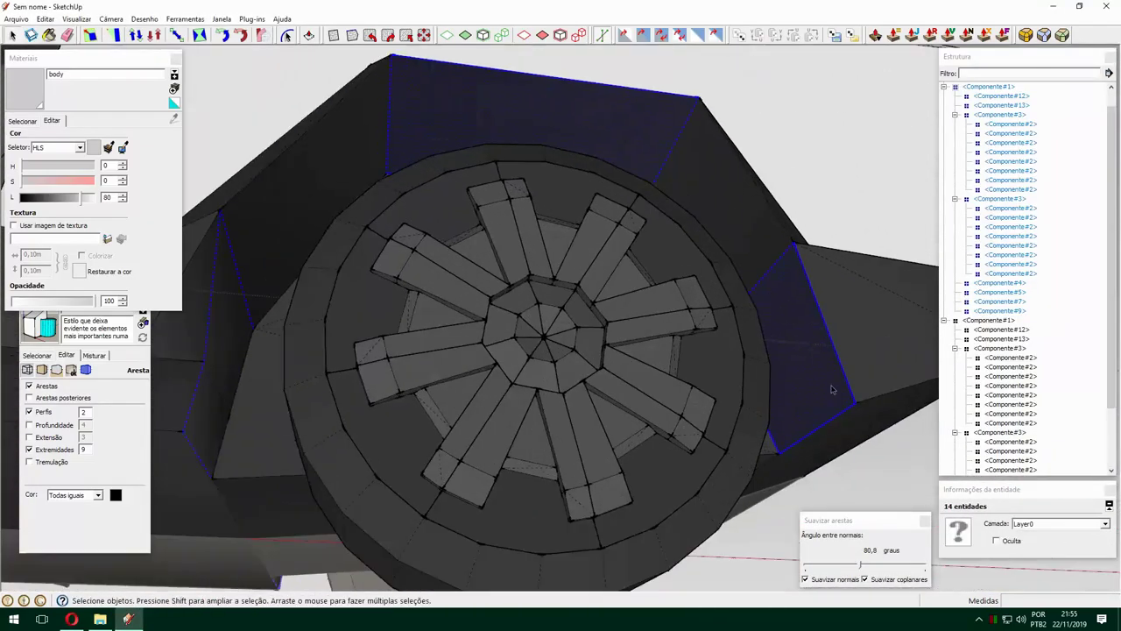
middle_drag(886, 347, 614, 351)
click(614, 333)
drag(861, 564, 848, 564)
Orbit out to the whole truck and select the front seat.
middle_drag(776, 570, 666, 394)
scroll(666, 394, down, 5)
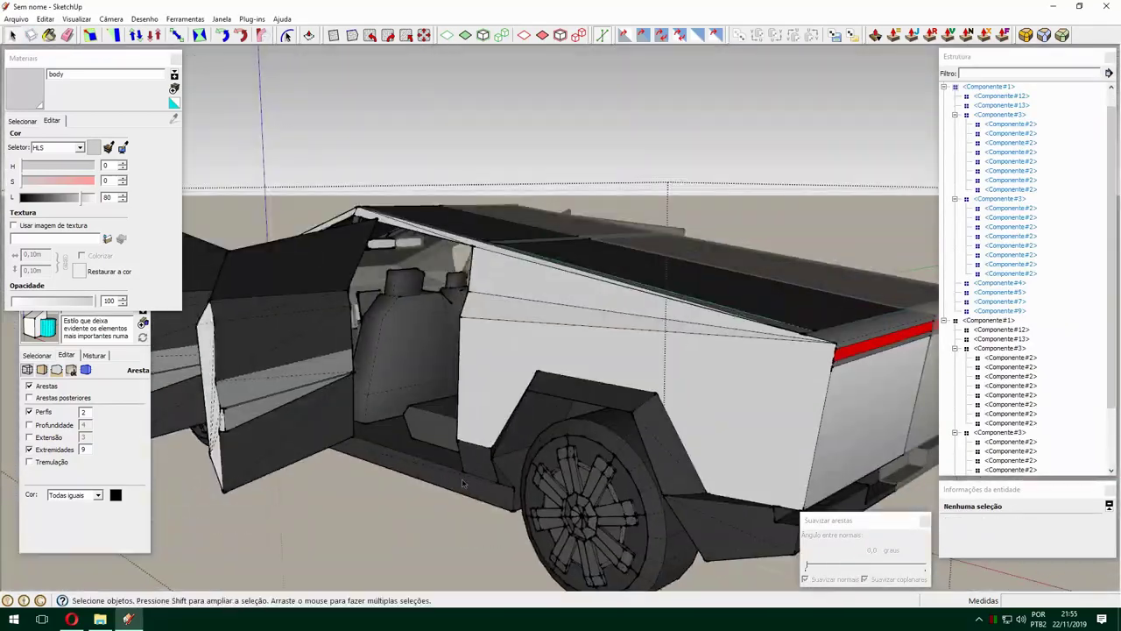
scroll(648, 368, up, 4)
scroll(642, 358, up, 3)
click(642, 357)
scroll(642, 357, up, 3)
Edit the front seat component and soften all its edges to about 108.9 degrees.
scroll(642, 357, up, 3)
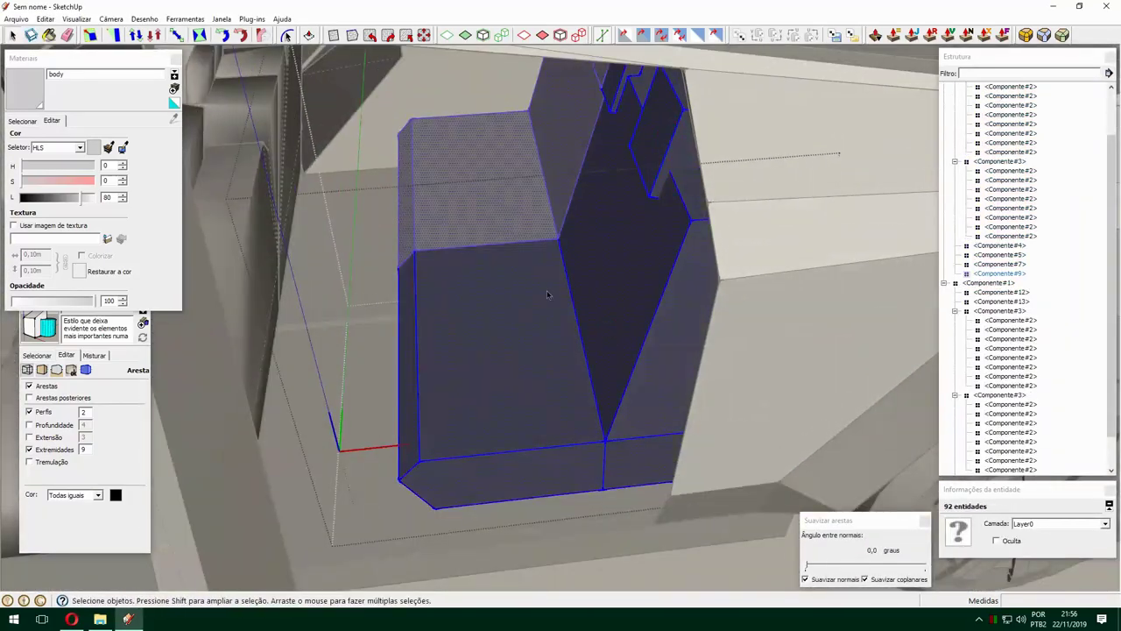
double_click(642, 357)
scroll(643, 358, up, 3)
middle_drag(642, 357, 696, 243)
scroll(696, 242, down, 5)
scroll(666, 307, up, 3)
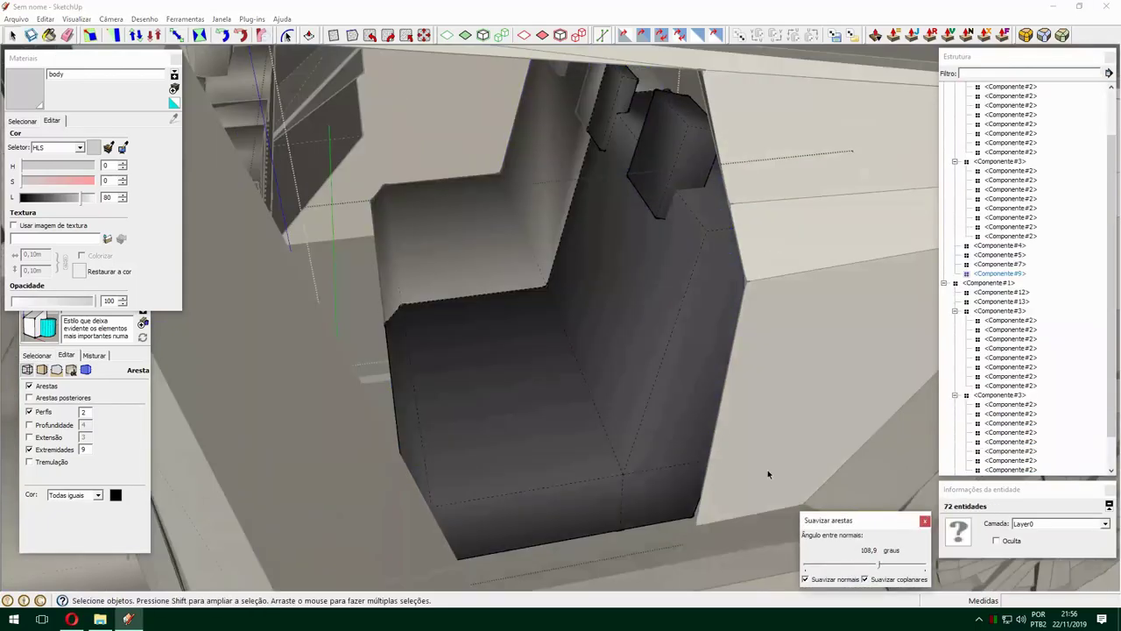
scroll(648, 368, down, 6)
scroll(645, 374, up, 5)
scroll(645, 374, down, 5)
middle_drag(645, 374, 607, 362)
scroll(613, 368, up, 5)
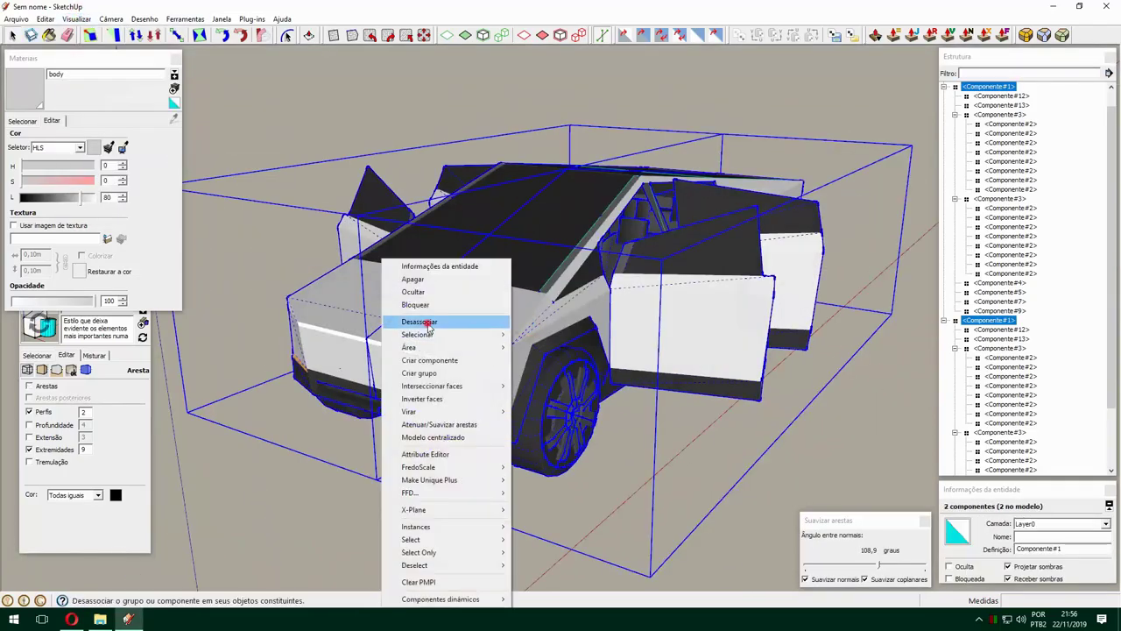
Select all connected cabin interior geometry and inspect it from inside the cabin.
scroll(391, 451, up, 10)
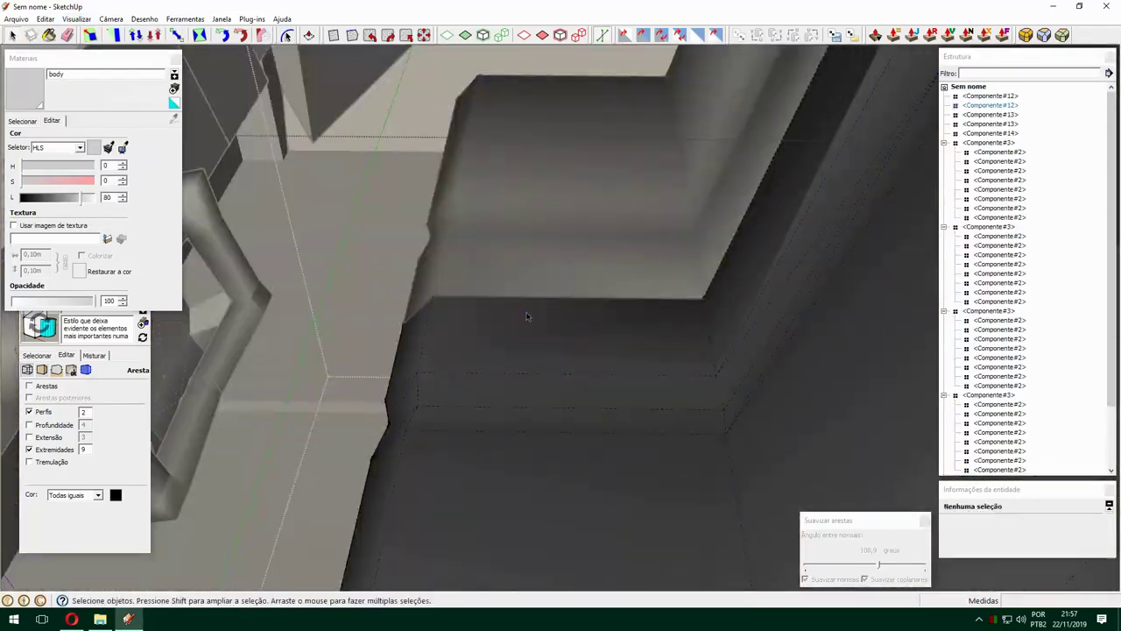
triple_click(515, 312)
scroll(636, 380, up, 3)
scroll(707, 342, down, 3)
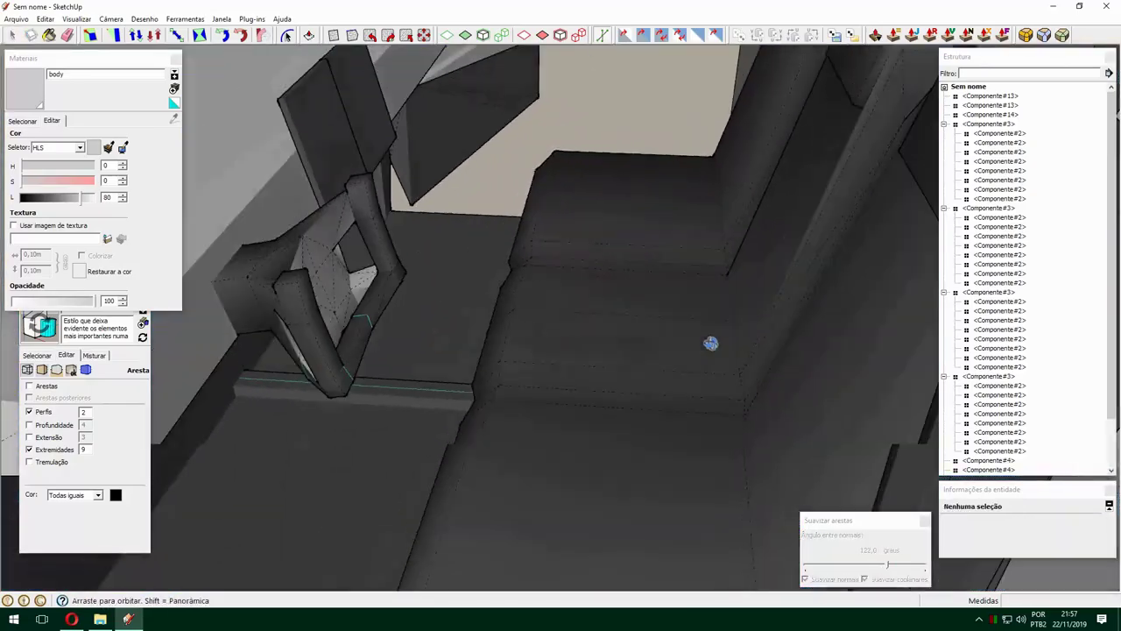
scroll(555, 325, down, 3)
middle_drag(556, 325, 615, 158)
scroll(596, 210, down, 5)
scroll(570, 260, down, 5)
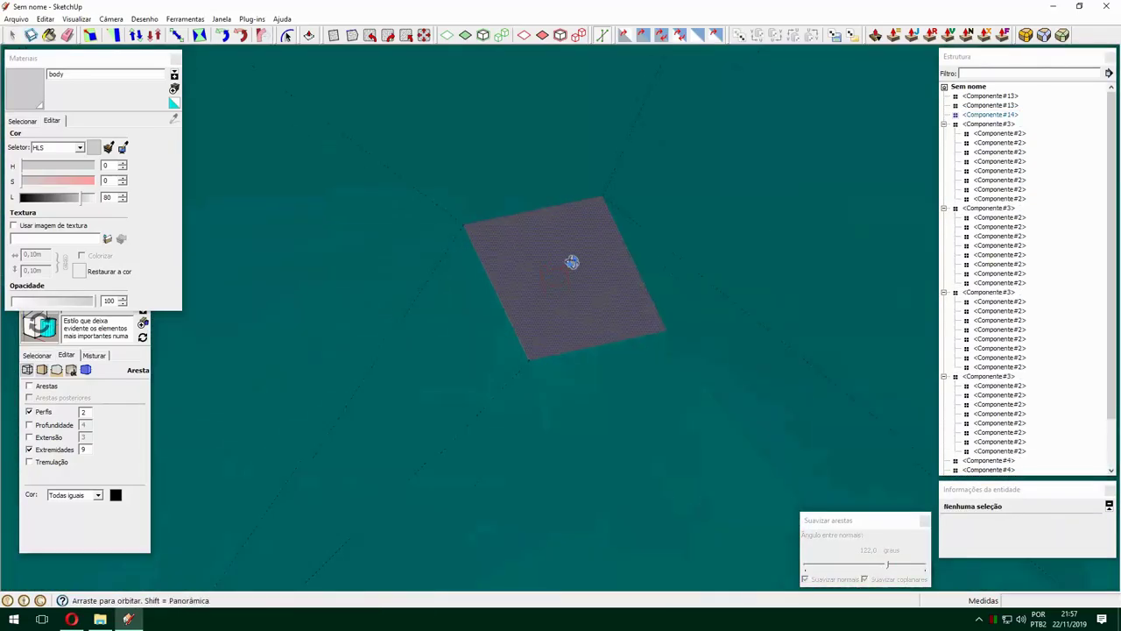
scroll(570, 260, up, 8)
scroll(552, 361, up, 3)
scroll(759, 394, down, 3)
key(space)
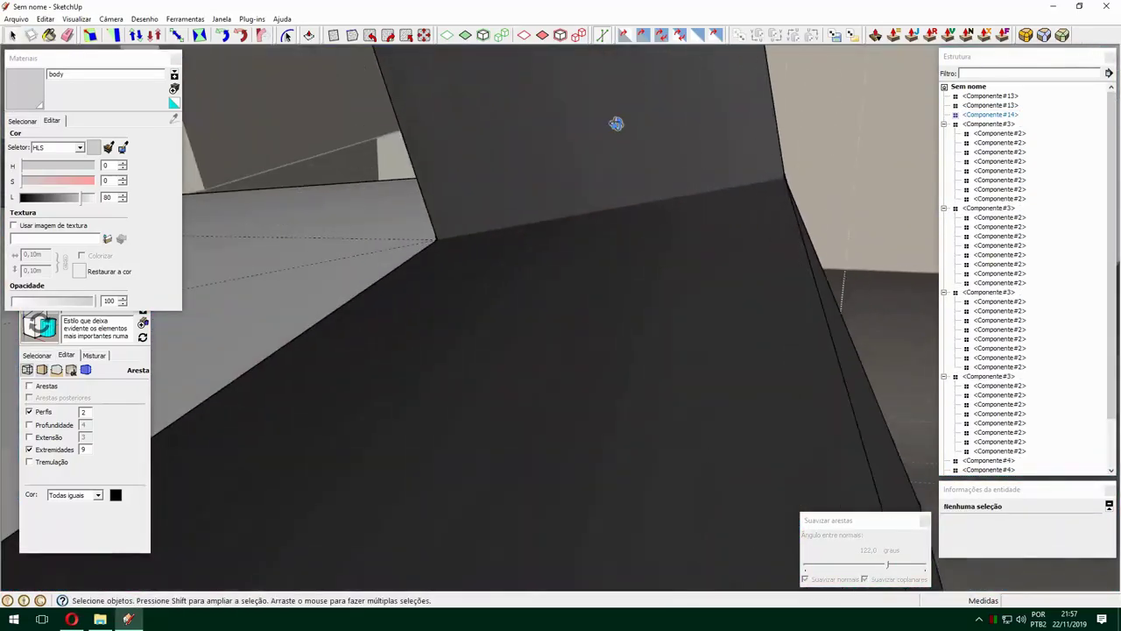
scroll(464, 105, down, 5)
scroll(599, 137, up, 5)
scroll(566, 465, up, 5)
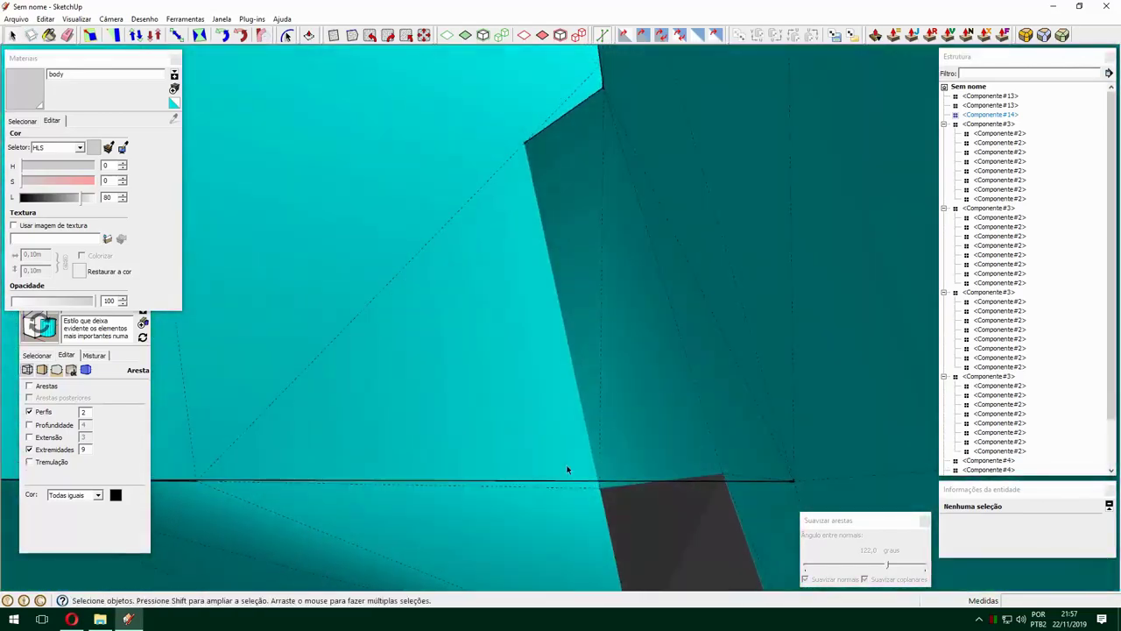
scroll(371, 400, up, 3)
scroll(355, 401, up, 2)
scroll(355, 401, down, 5)
scroll(355, 401, up, 5)
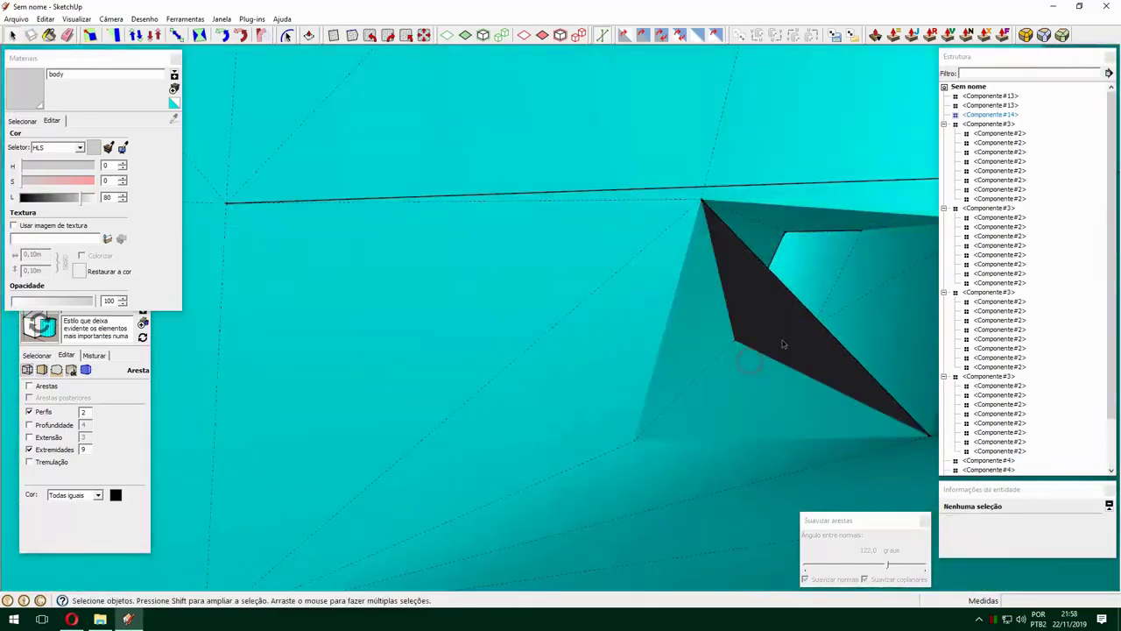
scroll(494, 445, down, 5)
scroll(493, 445, up, 2)
Select the steering wheel geometry, leave the component, and turn off profile outlines.
triple_click(508, 420)
click(718, 455)
middle_drag(526, 368, 612, 223)
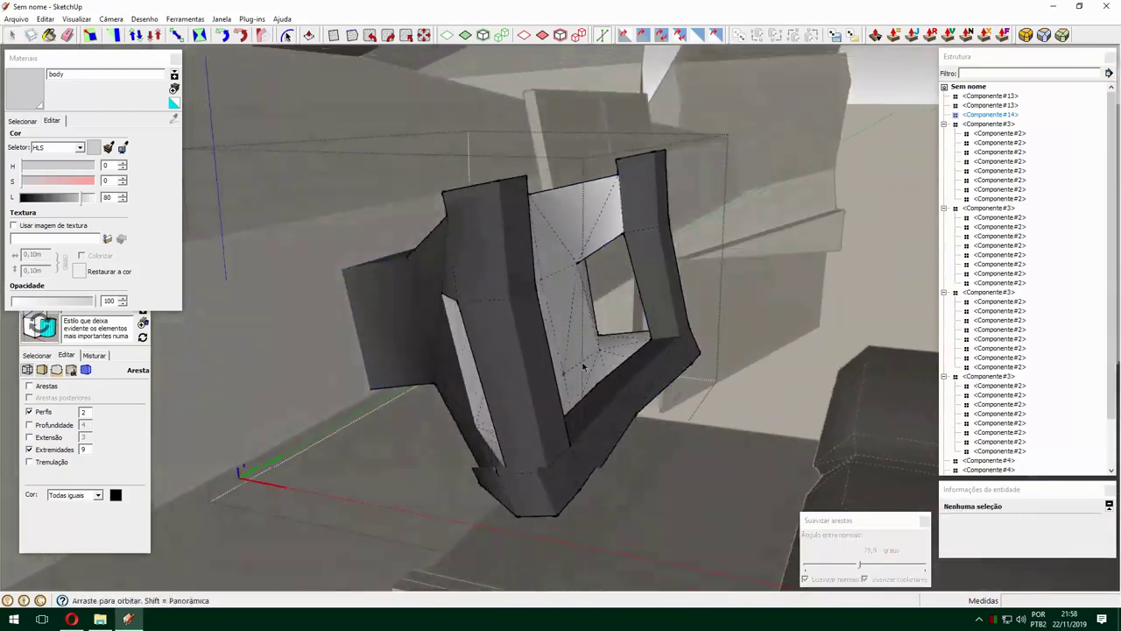
scroll(611, 224, up, 5)
scroll(560, 321, down, 10)
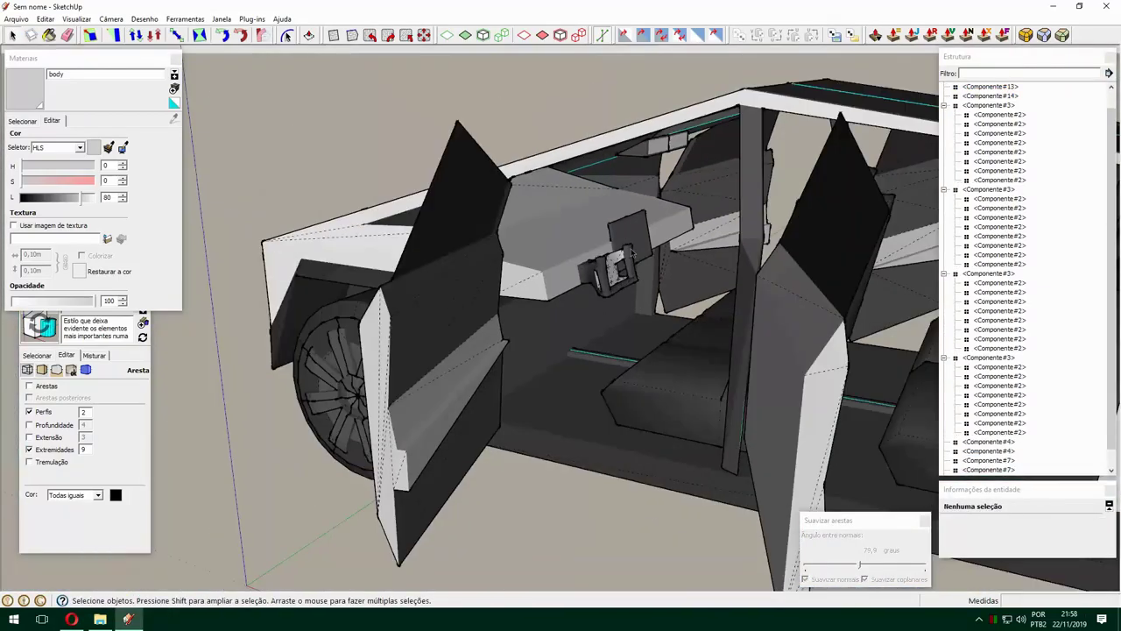
scroll(561, 321, down, 3)
scroll(306, 160, up, 8)
scroll(306, 160, up, 3)
scroll(306, 160, down, 10)
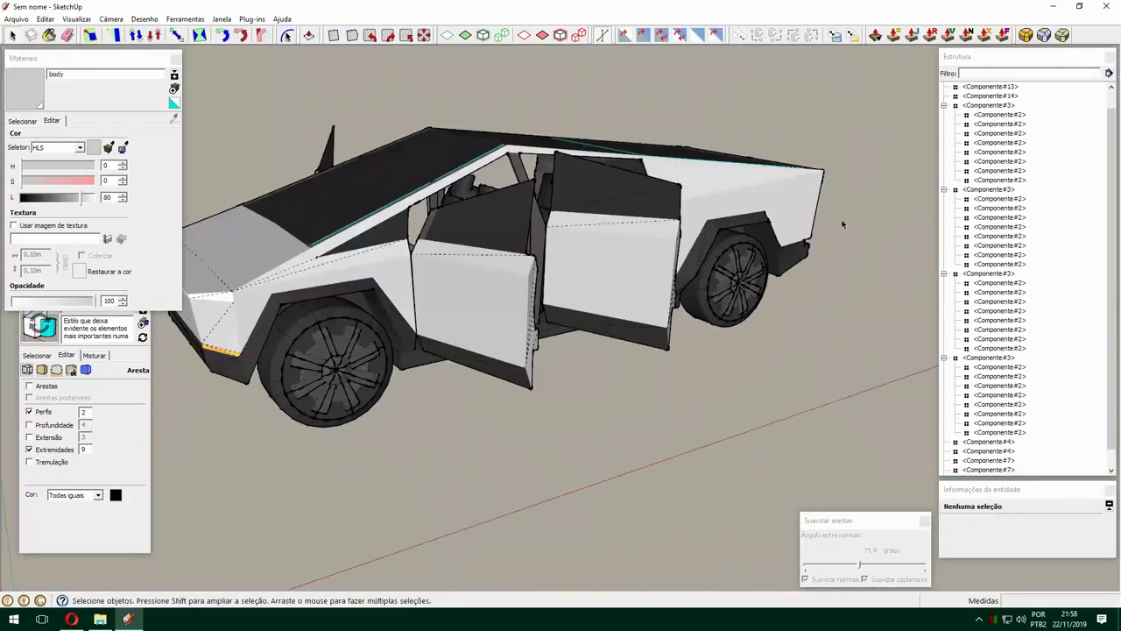
click(76, 18)
click(201, 191)
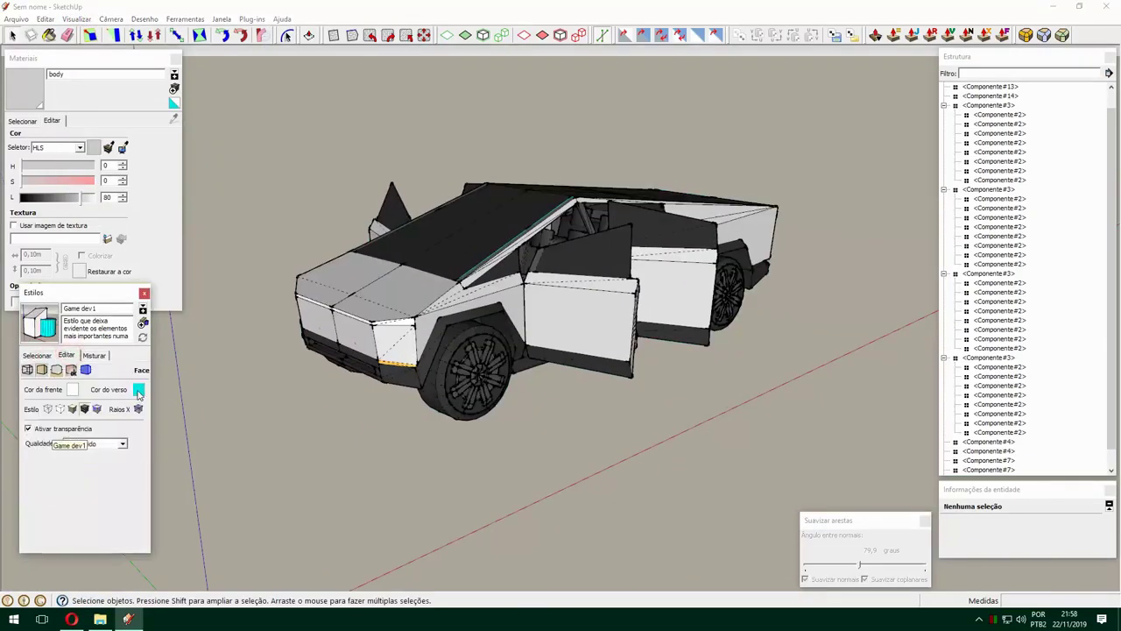
Confirm the dark grey back-face colour and check the truck from roof, front and side.
click(46, 203)
middle_drag(525, 307, 491, 262)
scroll(526, 263, up, 5)
scroll(525, 263, up, 3)
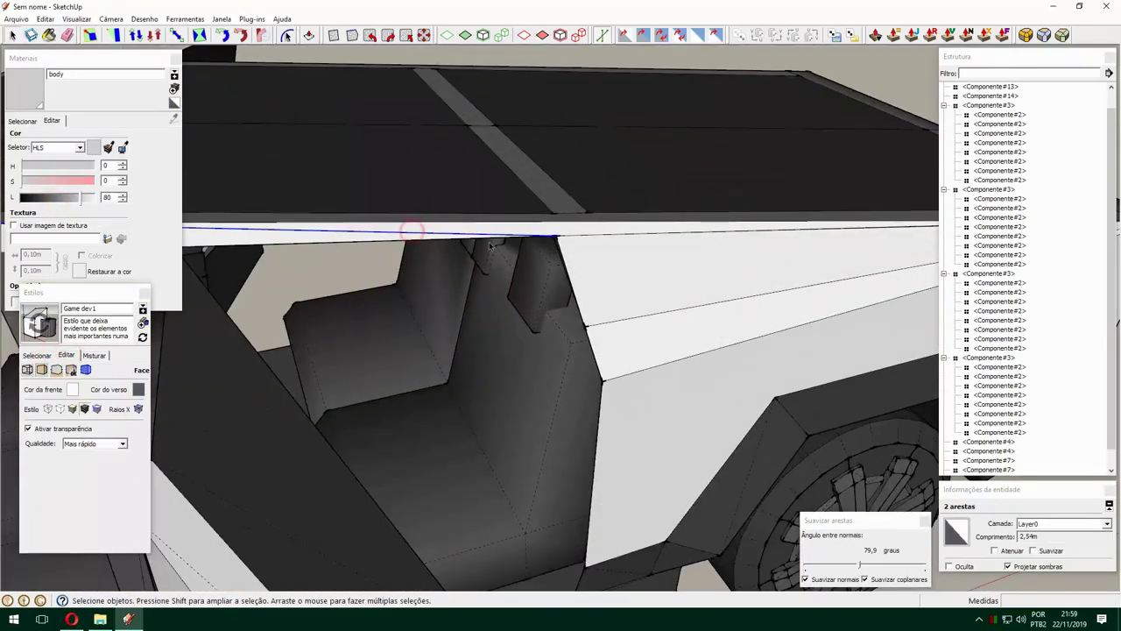
scroll(526, 263, down, 4)
drag(860, 565, 856, 570)
middle_drag(856, 570, 613, 350)
scroll(528, 330, up, 5)
scroll(853, 278, up, 3)
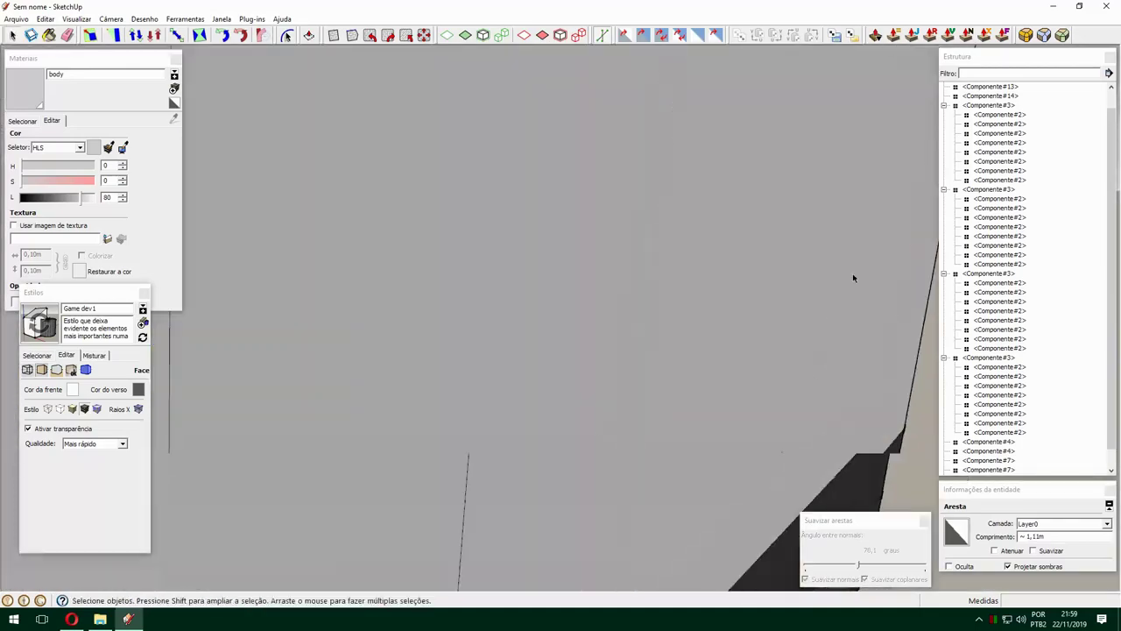
scroll(526, 501, down, 4)
scroll(527, 500, down, 5)
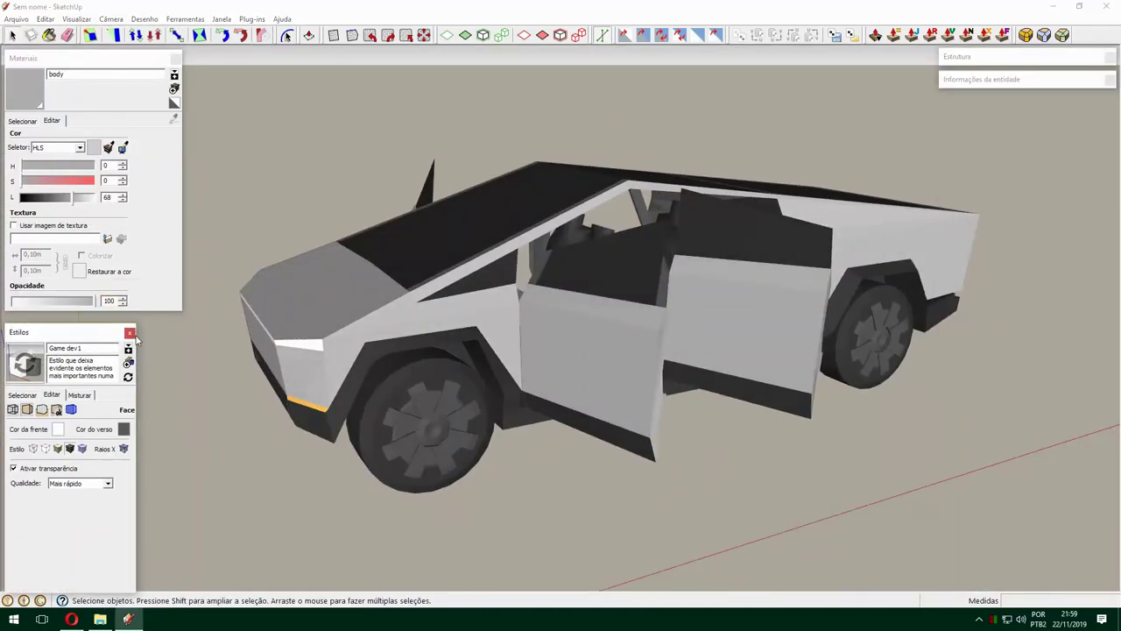
mouse_move(453, 294)
middle_down()
mouse_move(500, 333)
mouse_move(336, 362)
mouse_move(526, 263)
middle_up()
click(77, 19)
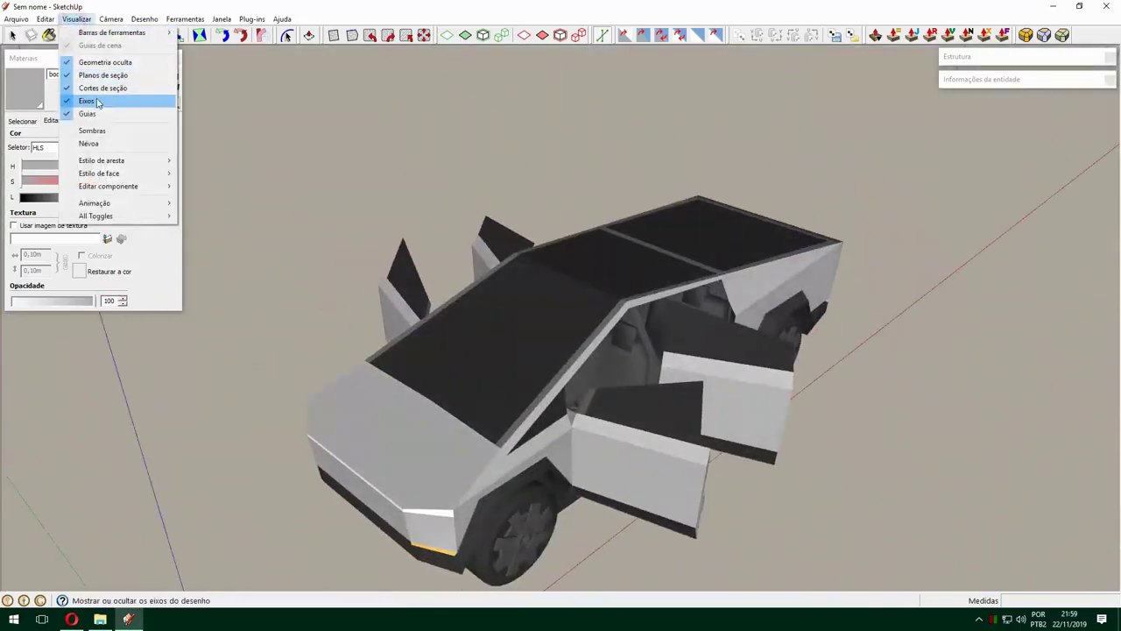
key(Escape)
Select the door components and start rotating them from a front three-quarter view.
mouse_move(614, 368)
middle_down()
mouse_move(666, 381)
mouse_move(526, 420)
mouse_move(613, 456)
mouse_move(636, 483)
mouse_move(500, 451)
mouse_move(613, 350)
mouse_move(663, 375)
mouse_move(658, 330)
middle_up()
click(636, 483)
scroll(537, 456, up, 5)
key(q)
scroll(658, 330, down, 5)
Hide all edges on the model via the Edge Style options.
key(shift+z)
scroll(703, 218, up, 8)
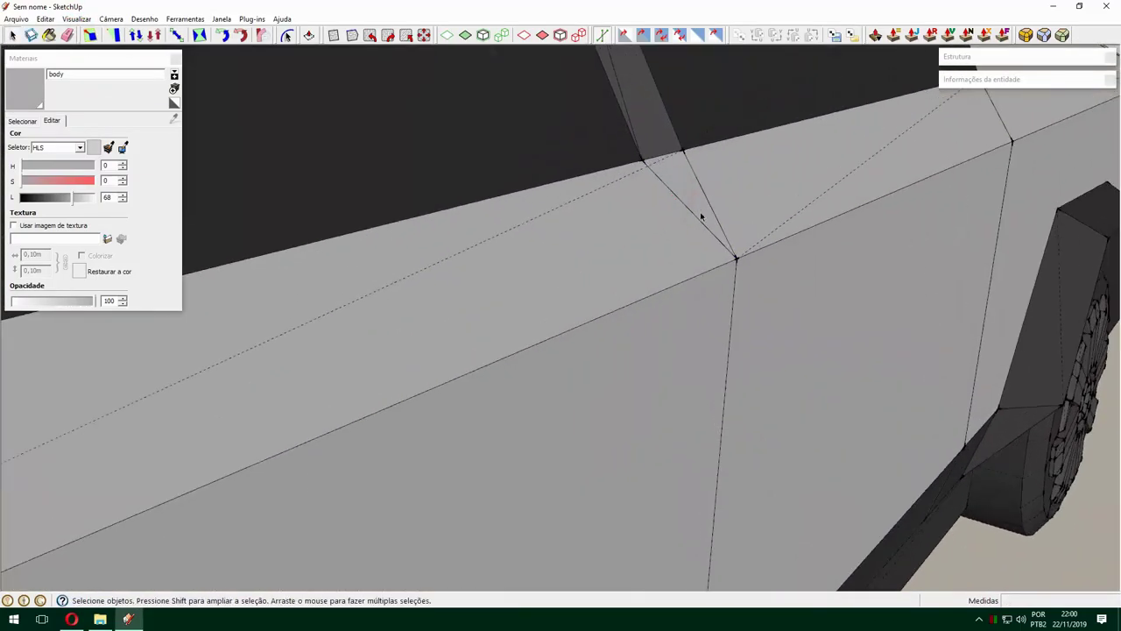
key(shift+z)
click(76, 19)
click(201, 164)
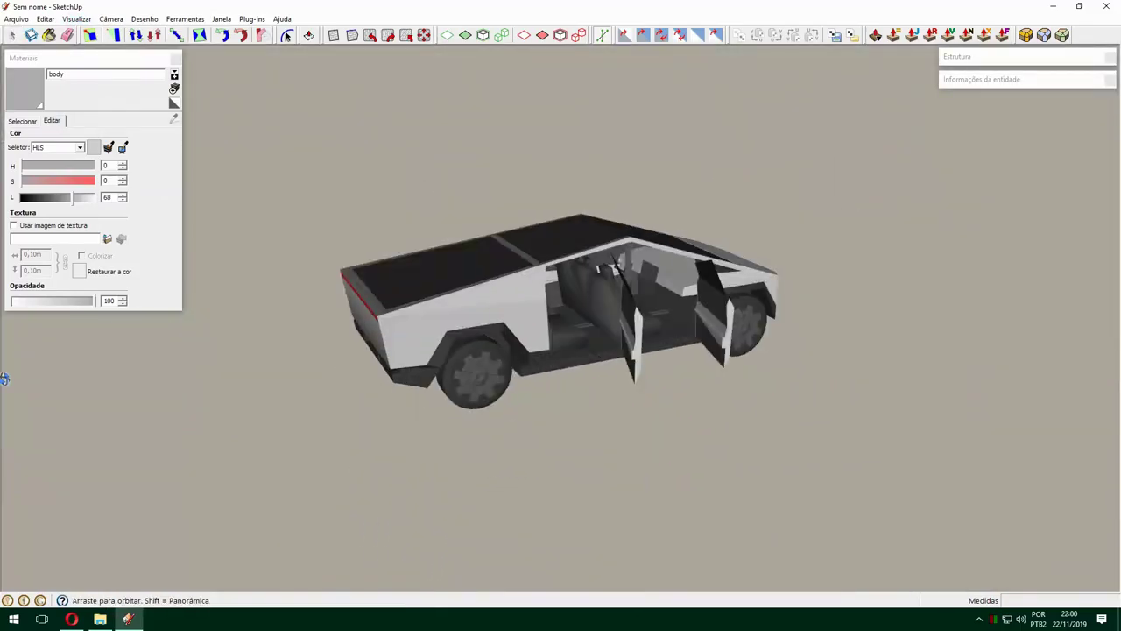